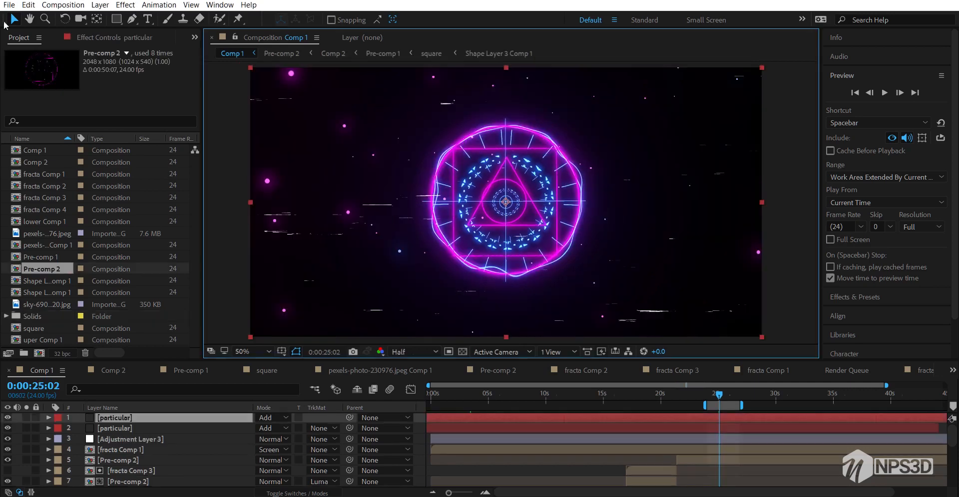
Start a new project, saving the changes to "ae iterface.aep", and bring in the saved PNG still of Comp 1
click(9, 4)
mouse_move(75, 18)
click(250, 20)
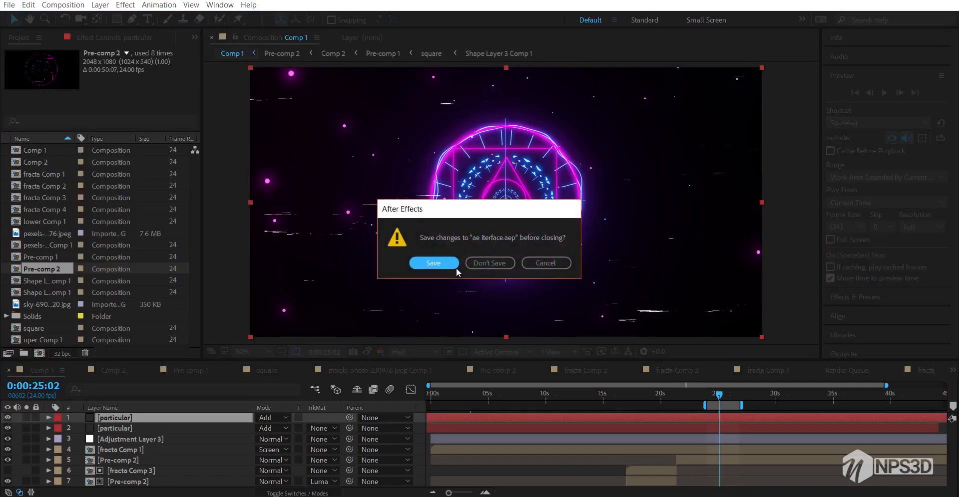
click(437, 263)
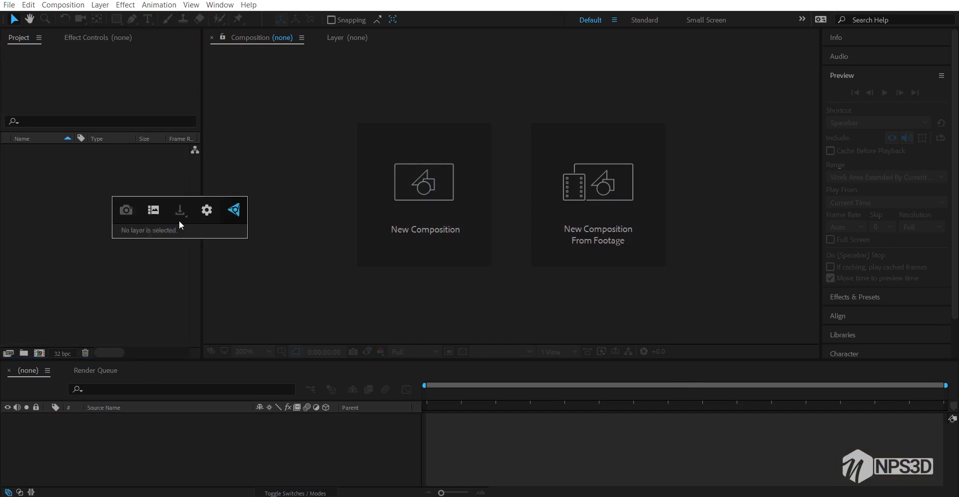
click(154, 210)
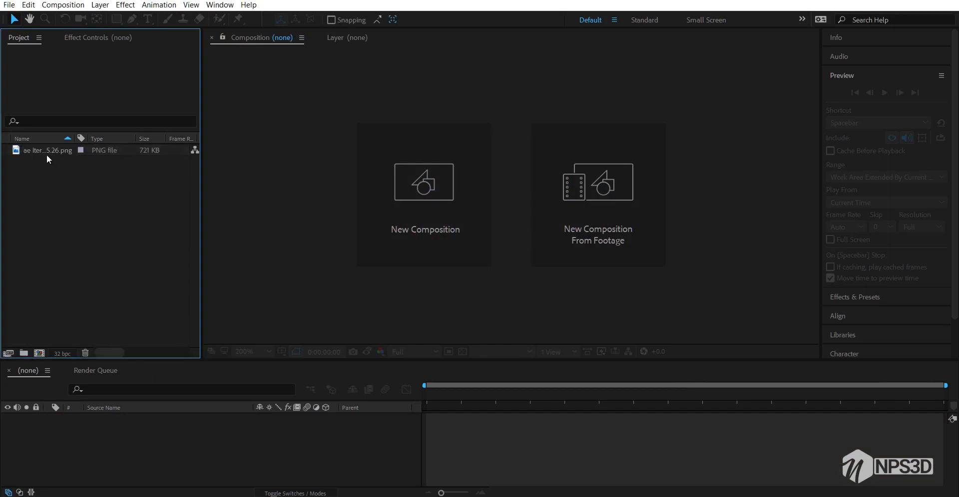
click(45, 150)
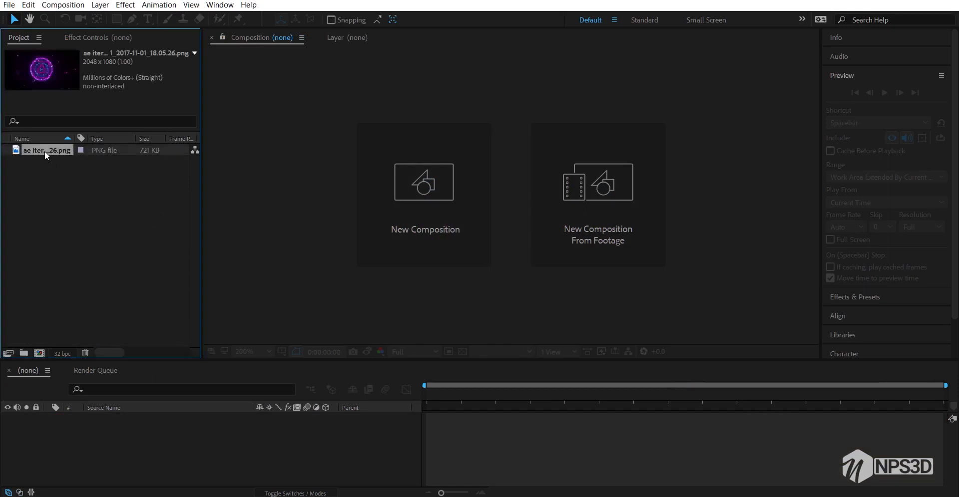
Create a new composition named "sci fi" at 1920 x 1080 and 24 frames per second
click(39, 353)
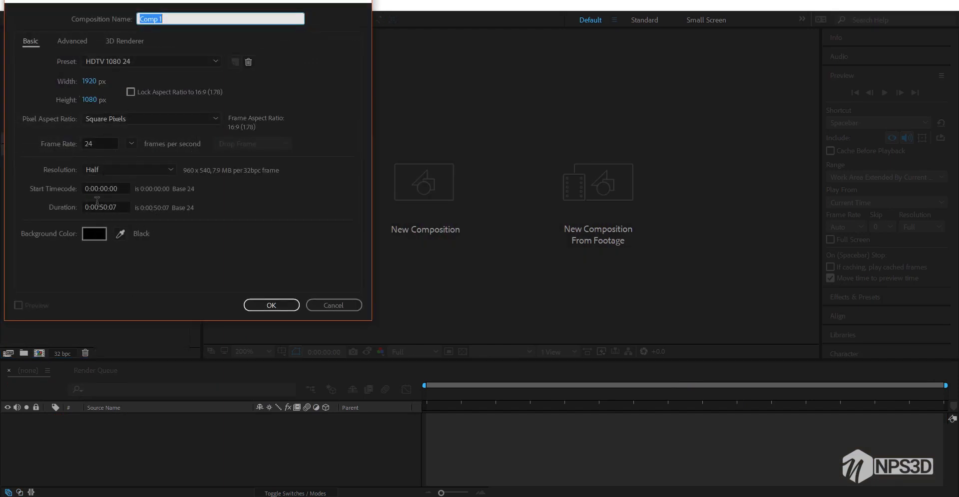
click(175, 11)
drag(176, 19, 127, 26)
key(BackSpace)
text(sci fi)
key(Return)
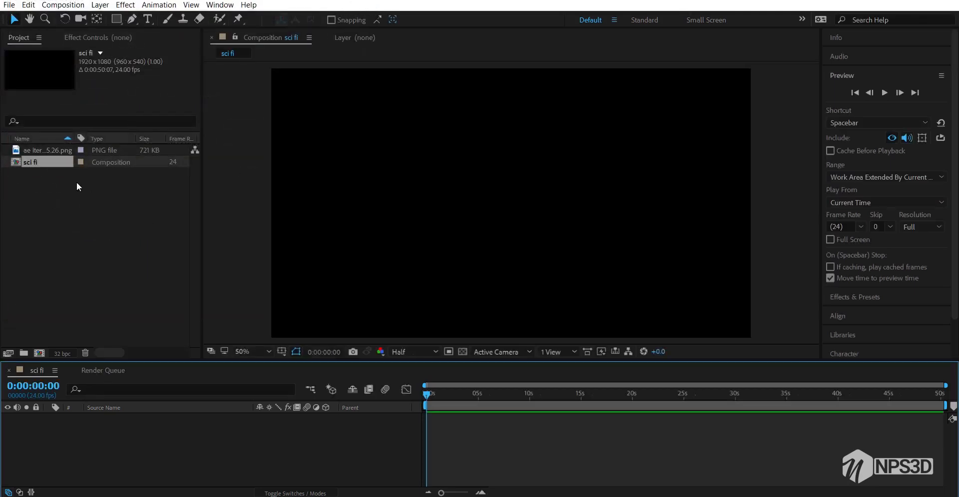
Add the reference PNG to the sci fi composition as a layer, inspect its design up close, and hide the layer
drag(55, 149, 184, 462)
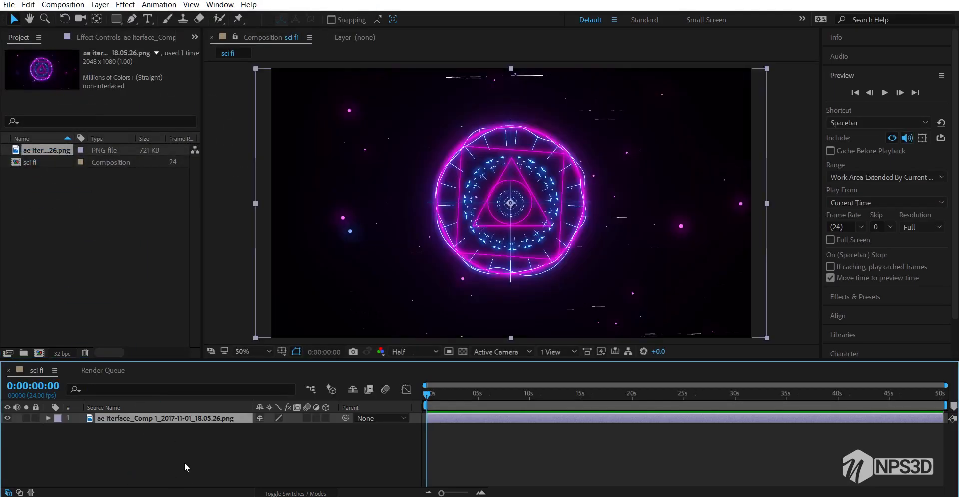
scroll(403, 282, down, 1)
scroll(505, 238, up, 1)
scroll(591, 198, up, 2)
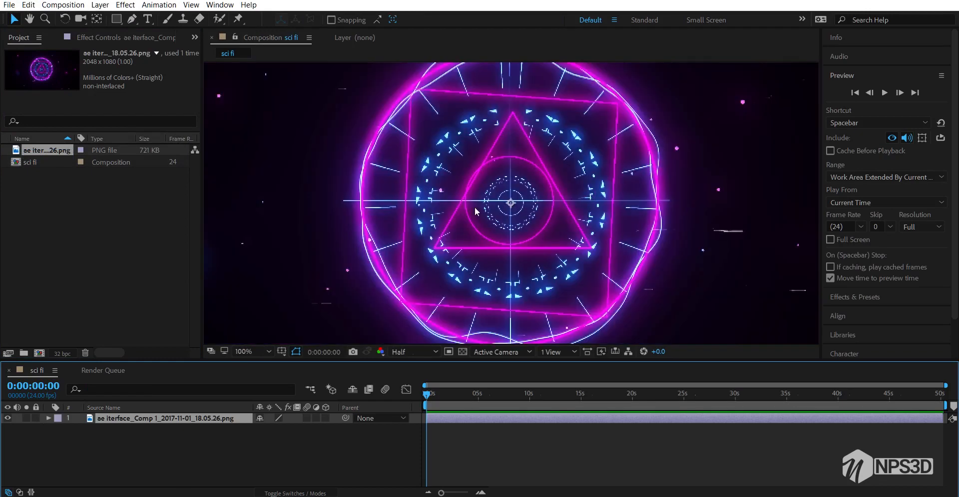
scroll(475, 208, down, 2)
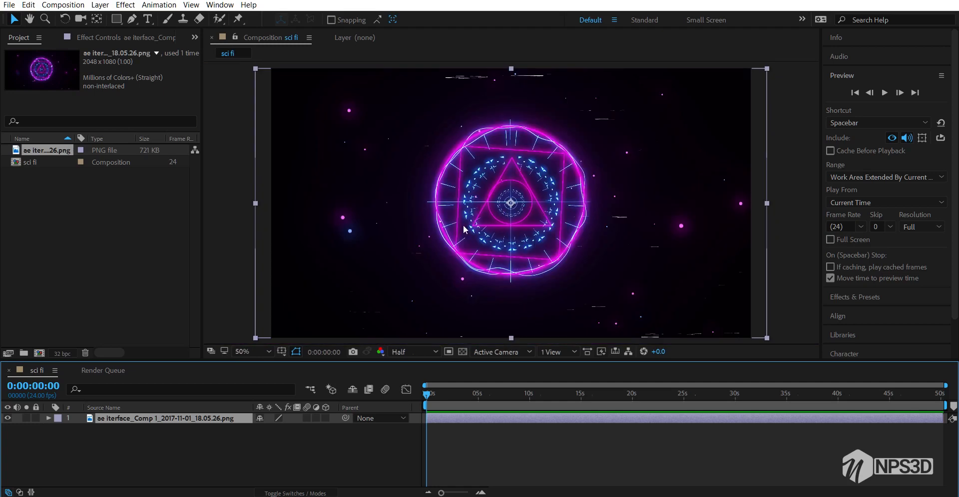
click(7, 419)
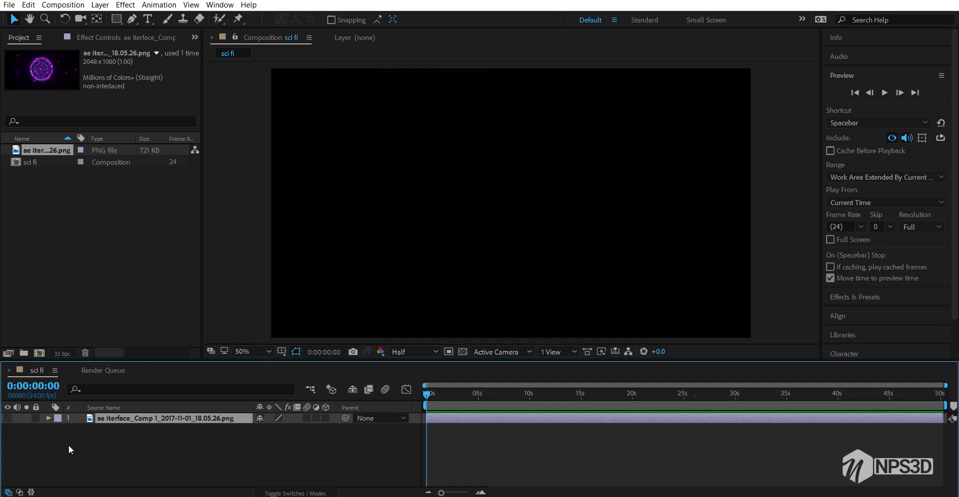
Show the title/action safe guides and draw a large circle outward from the composition's centre with the Ellipse tool
click(68, 445)
mouse_move(117, 21)
mouse_down()
mouse_move(167, 49)
mouse_move(149, 57)
mouse_up()
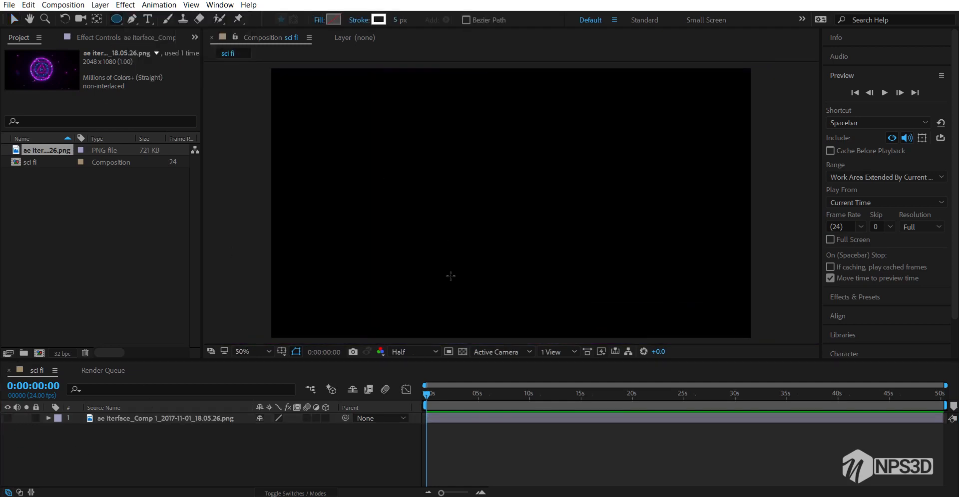
click(282, 351)
click(296, 366)
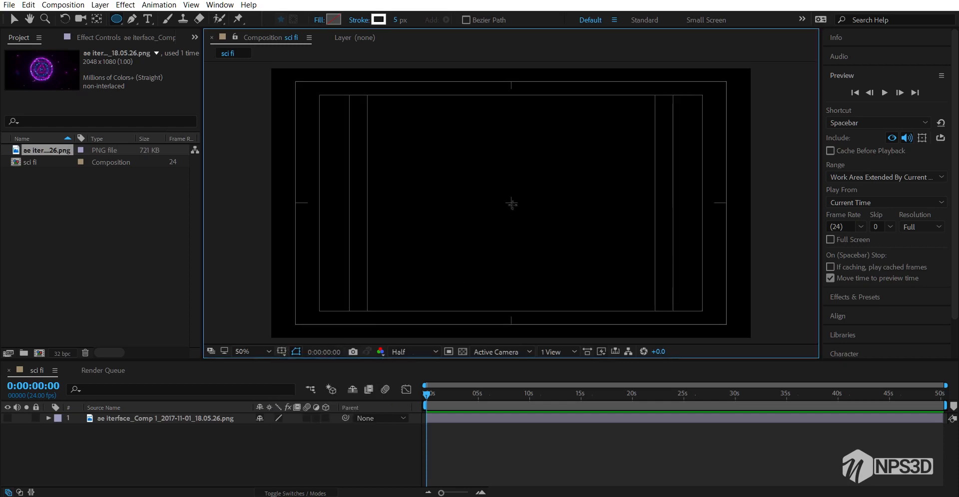
mouse_move(511, 204)
mouse_down()
mouse_move(569, 228)
mouse_move(536, 229)
mouse_move(594, 218)
mouse_up()
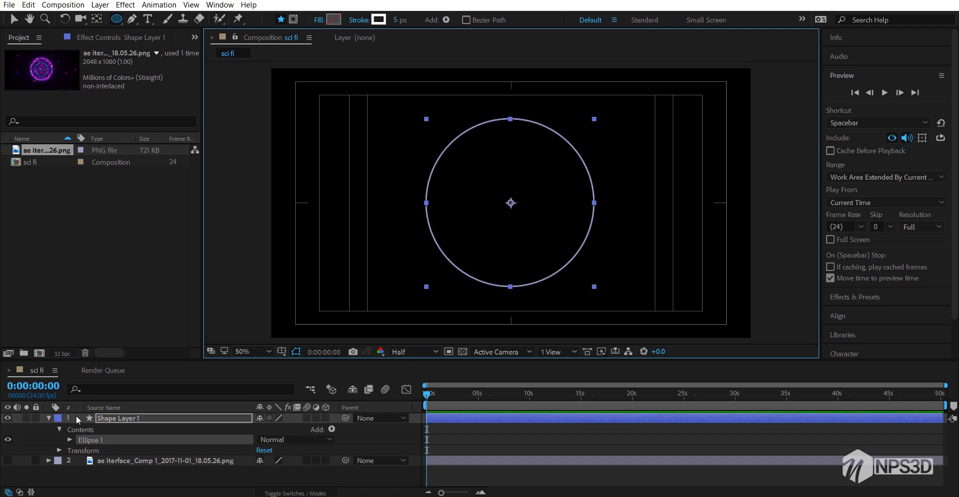
Set the circle shape layer's fill to None and collapse the layer's properties
click(122, 419)
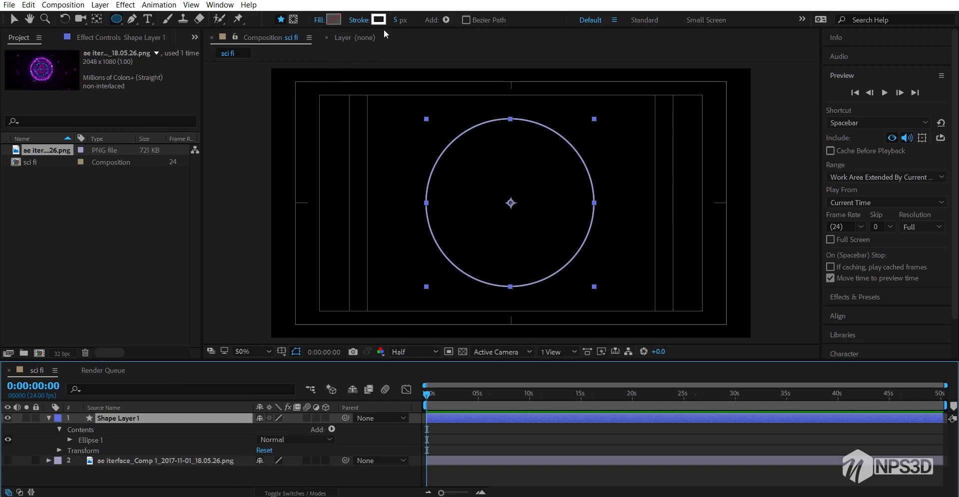
click(319, 21)
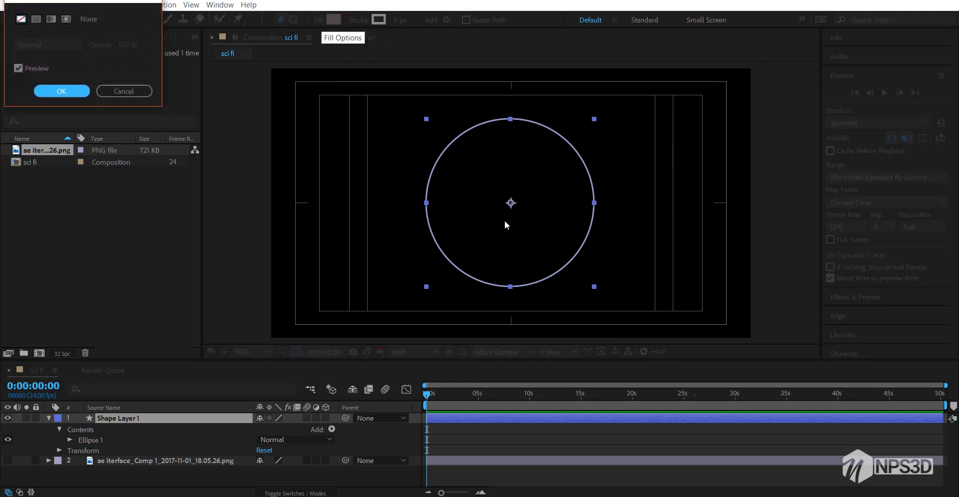
click(22, 19)
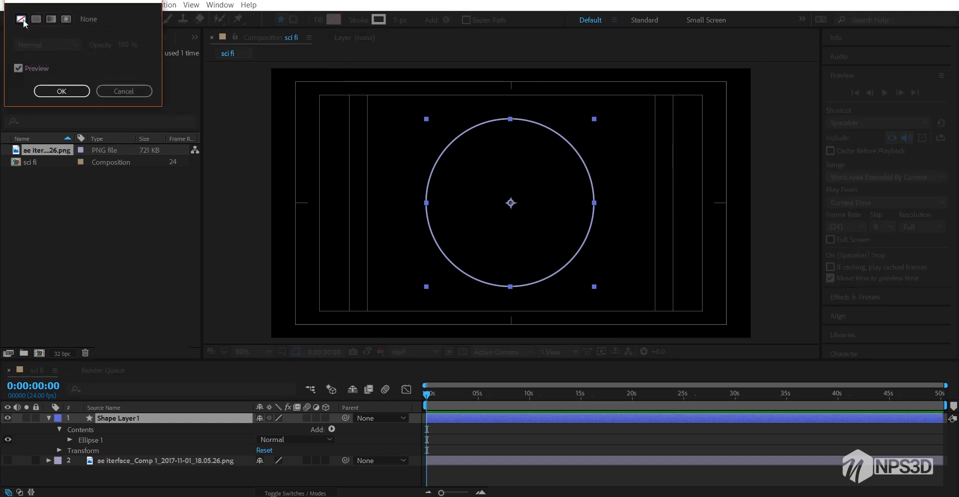
click(70, 92)
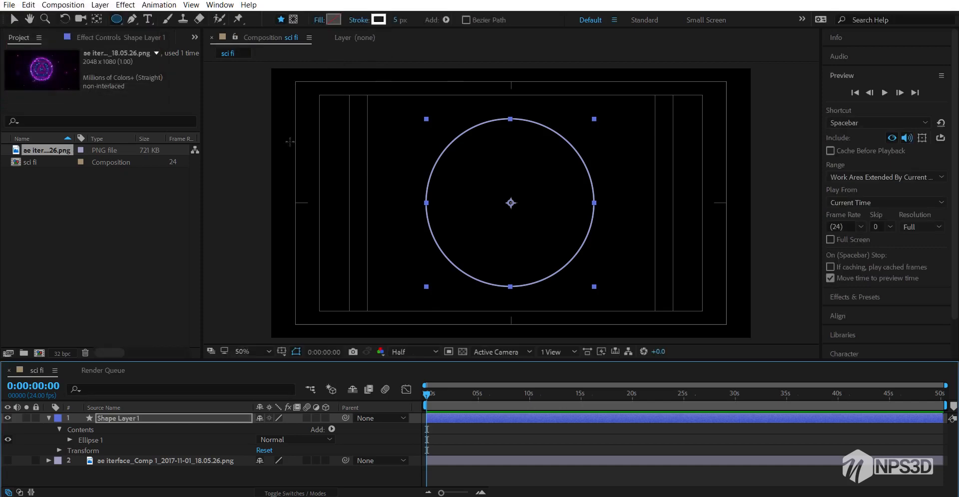
click(45, 418)
click(88, 452)
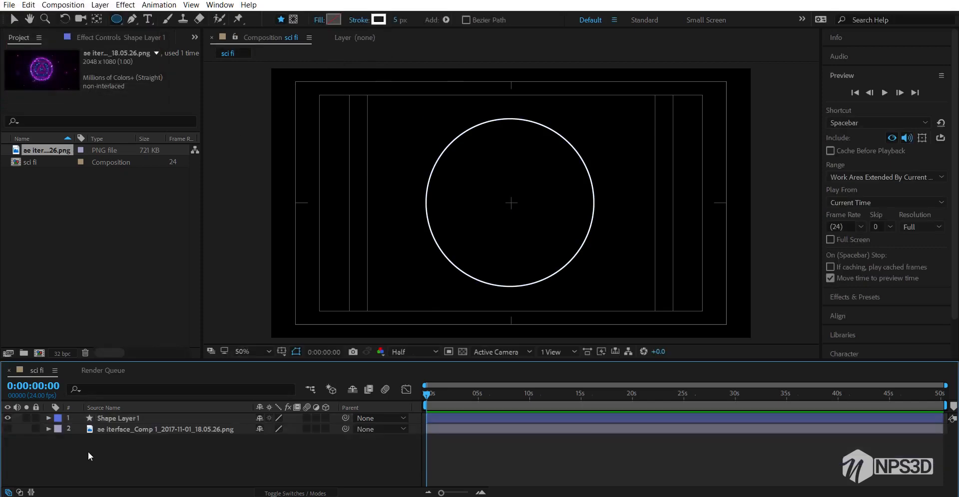
Rename the circle's shape layer to "big circle"
click(109, 420)
key(Return)
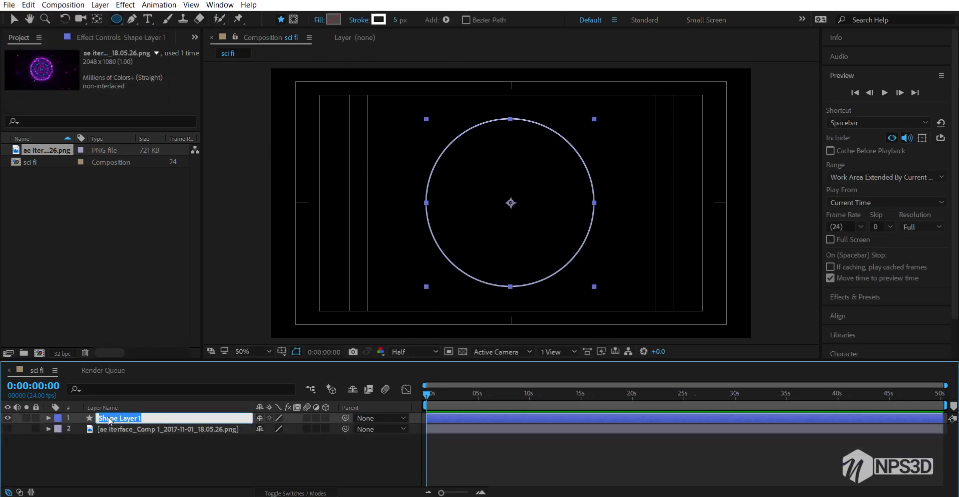
text(lon)
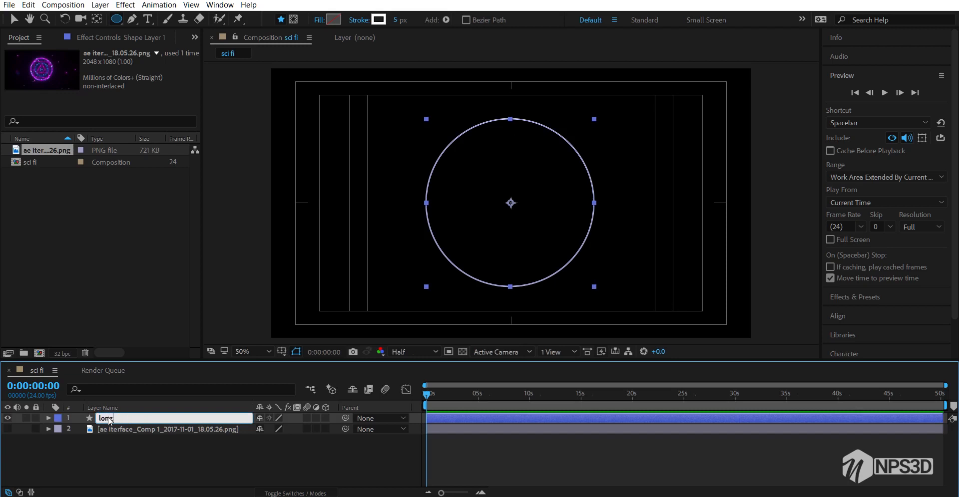
key(BackSpace)
key(BackSpace)
key(BackSpace)
text(big circle)
key(Return)
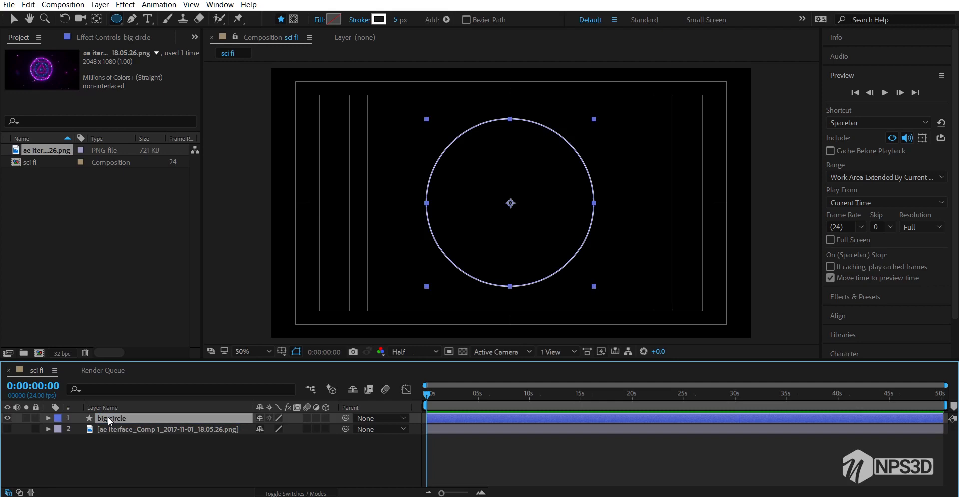
View the installed After Effects version in the program information
click(249, 5)
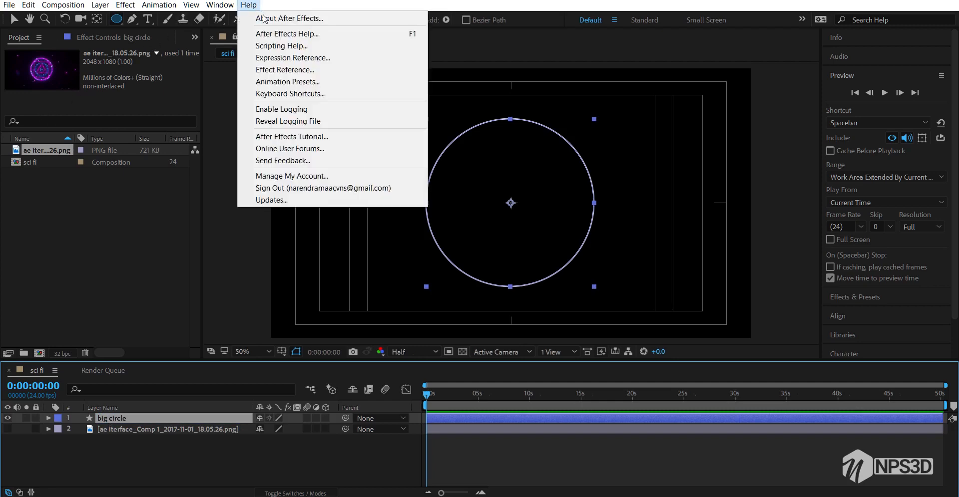
click(307, 20)
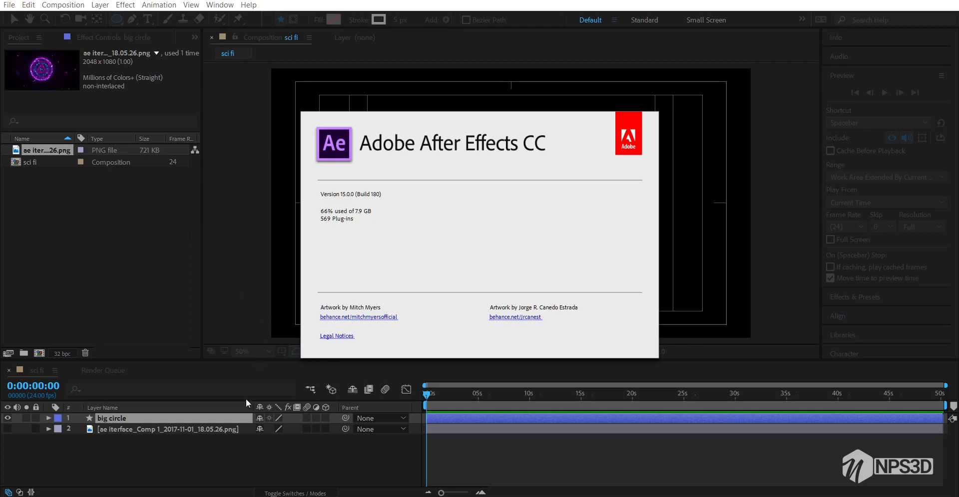
click(530, 259)
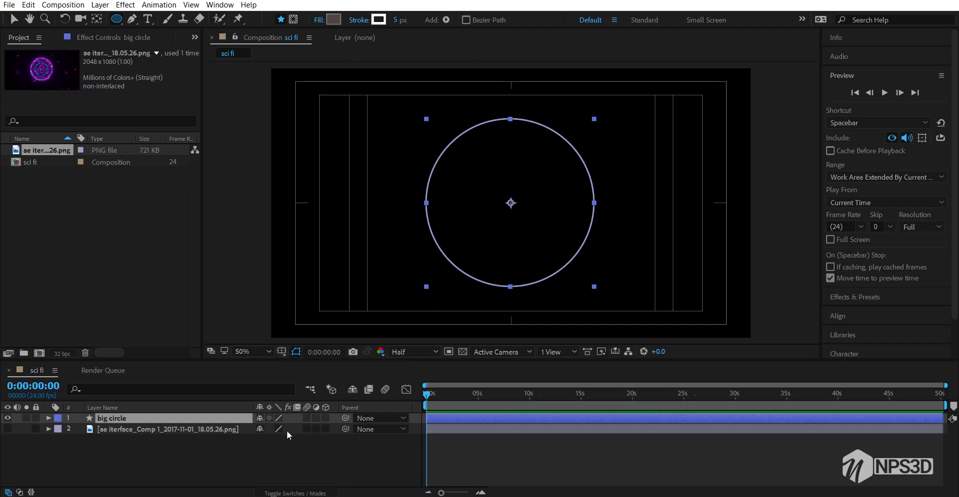
Show the reference image layer to compare it with the drawn circle, and hide it again
click(222, 449)
click(199, 418)
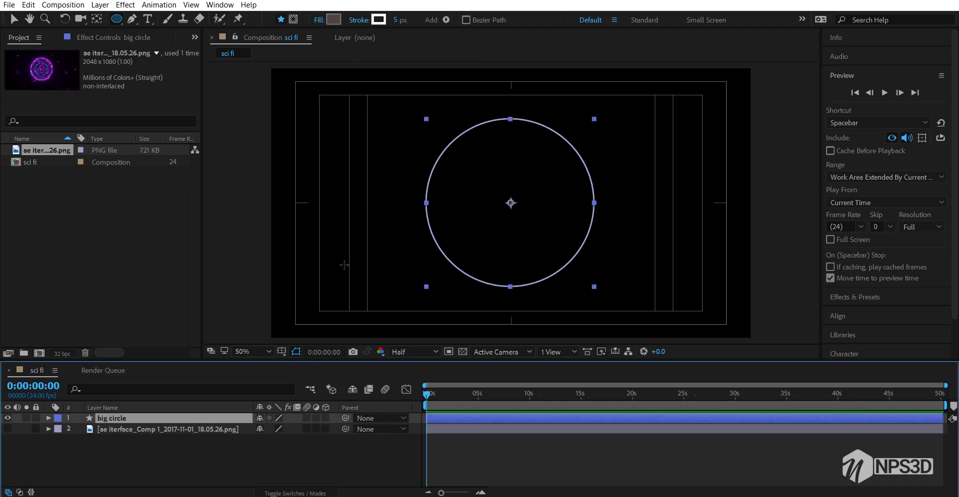
click(8, 429)
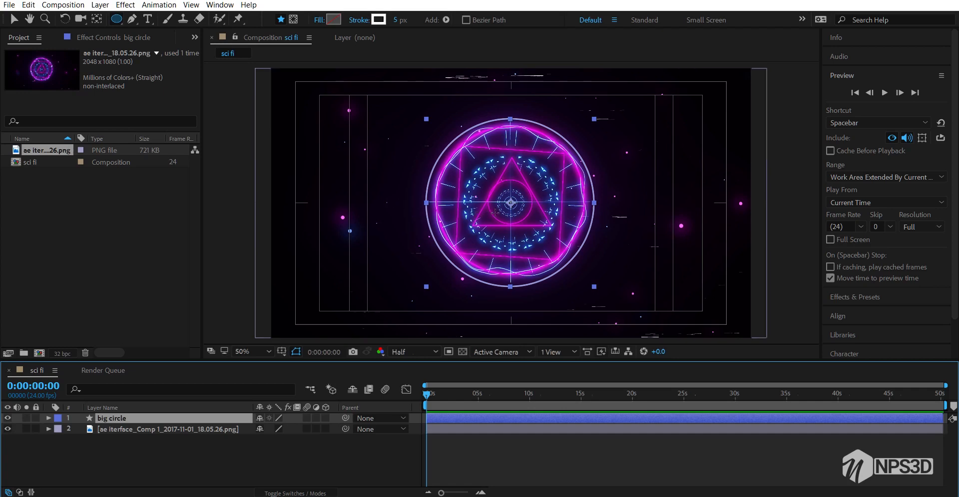
click(7, 429)
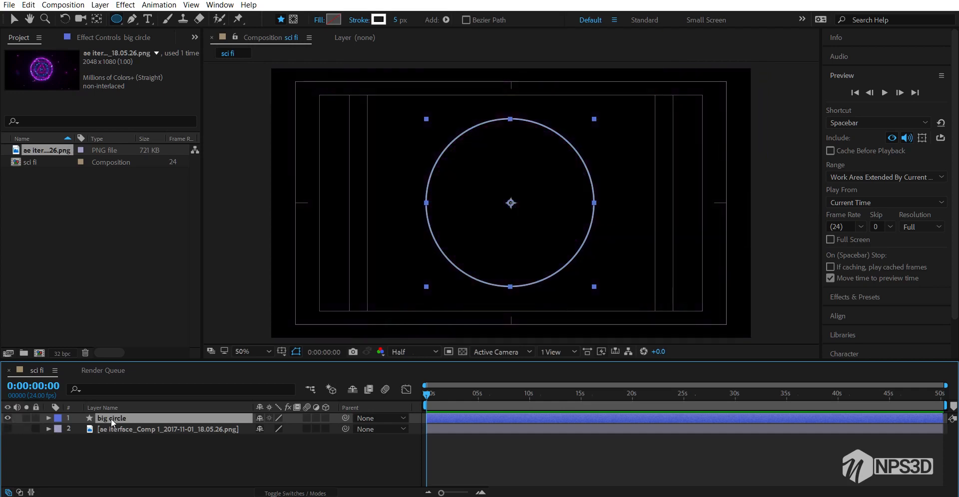
Duplicate the big circle layer and scale the copy to 42%
key(ctrl+d)
key(s)
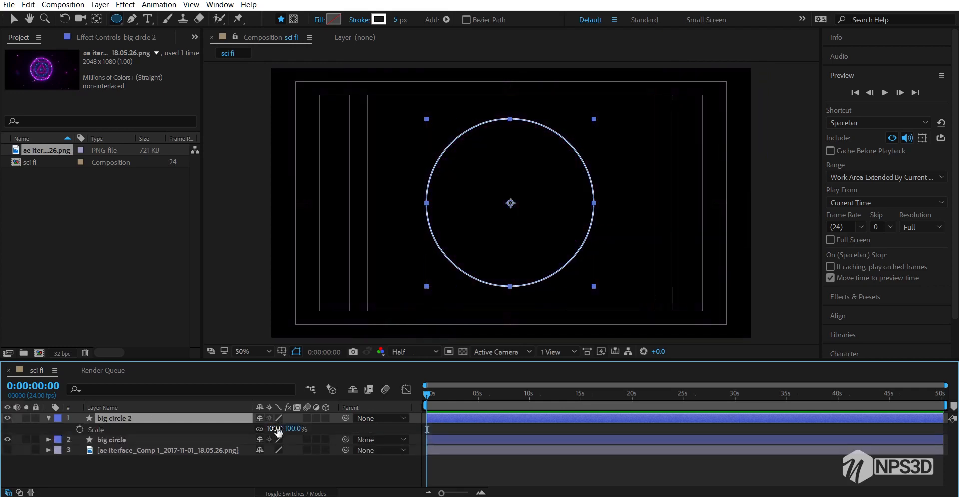
drag(275, 429, 244, 432)
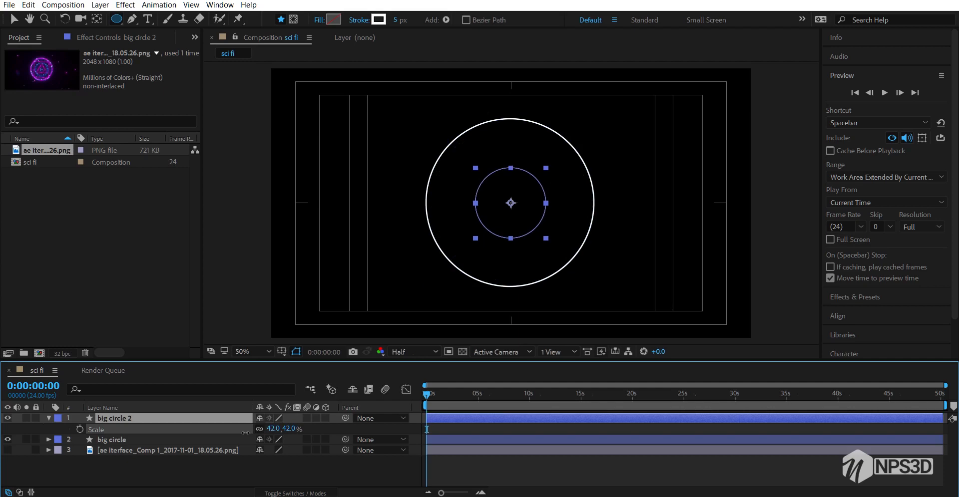
Duplicate the big circle 2 layer and scale the new copy to 15% as the innermost circle
click(179, 417)
key(ctrl+d)
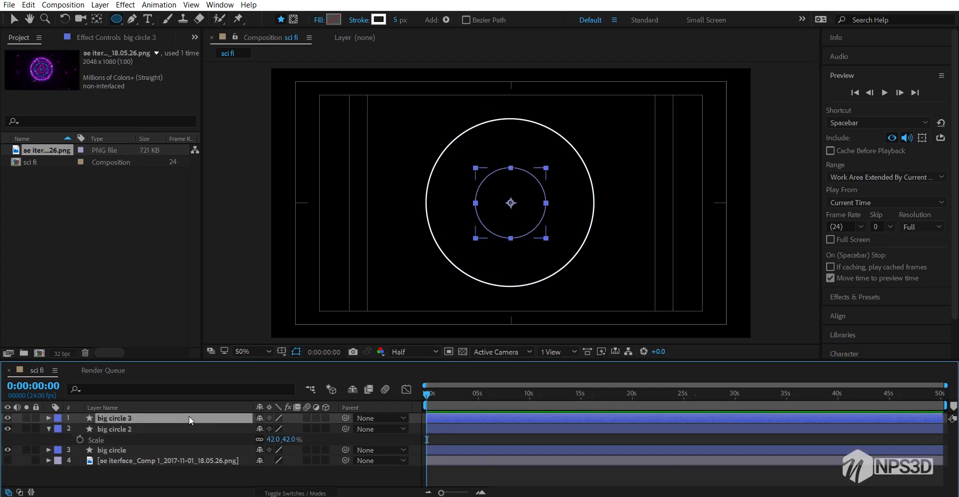
key(s)
mouse_move(272, 429)
mouse_down()
mouse_move(258, 434)
mouse_move(281, 430)
mouse_up()
click(214, 485)
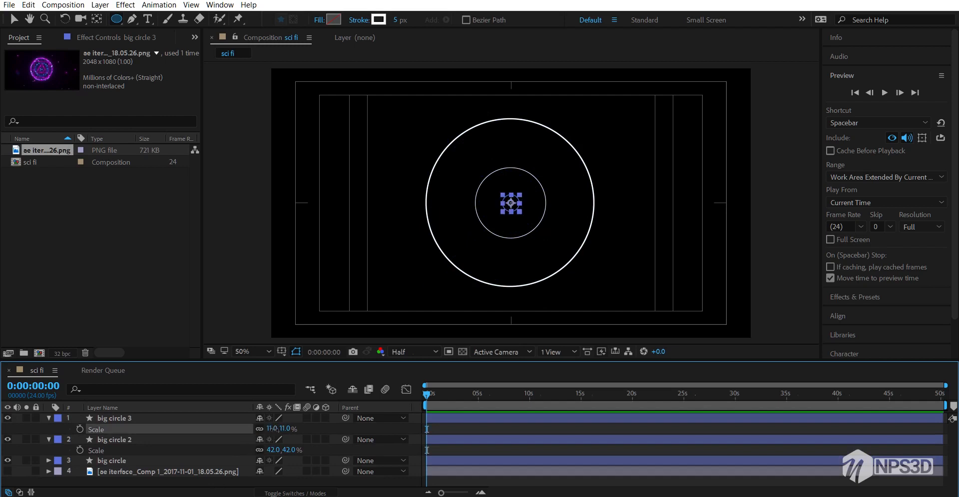
click(194, 481)
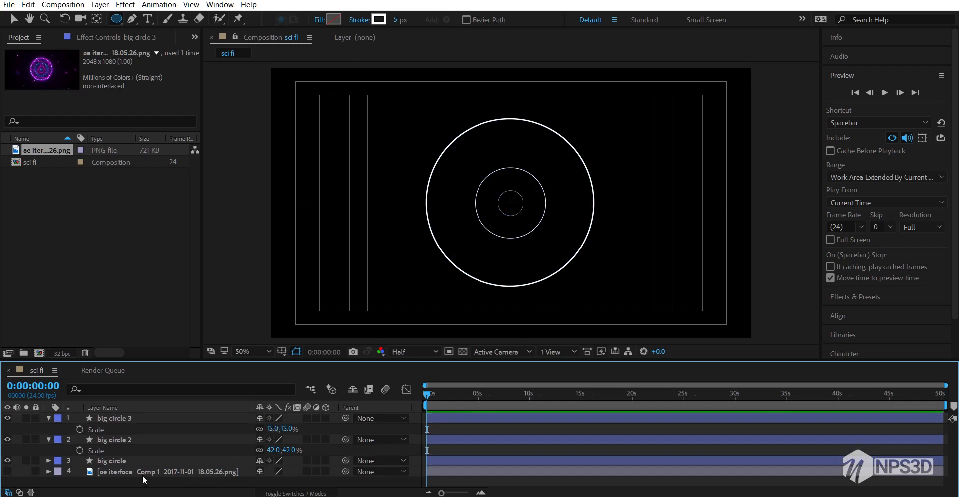
Scale big circle to 116% and big circle 2 to 47%, and collapse the properties of the two inner circle layers
click(129, 460)
key(s)
drag(269, 471, 278, 450)
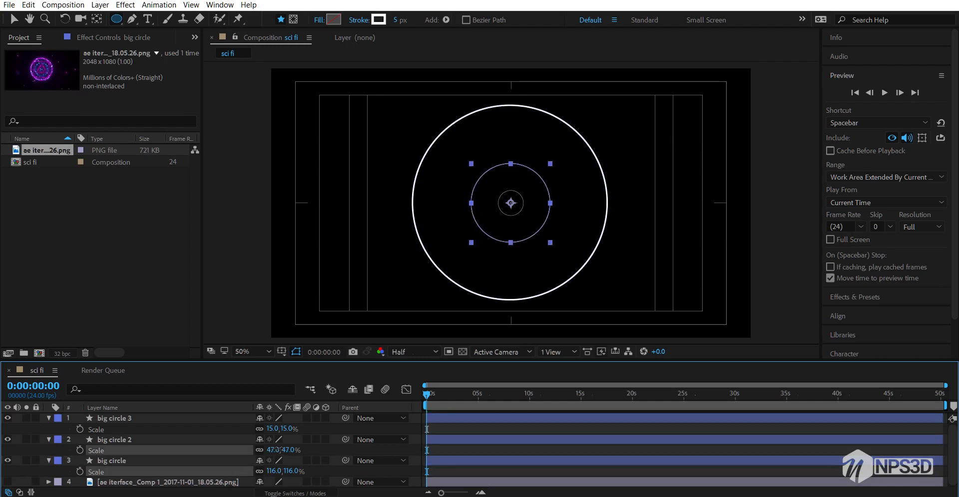
click(48, 418)
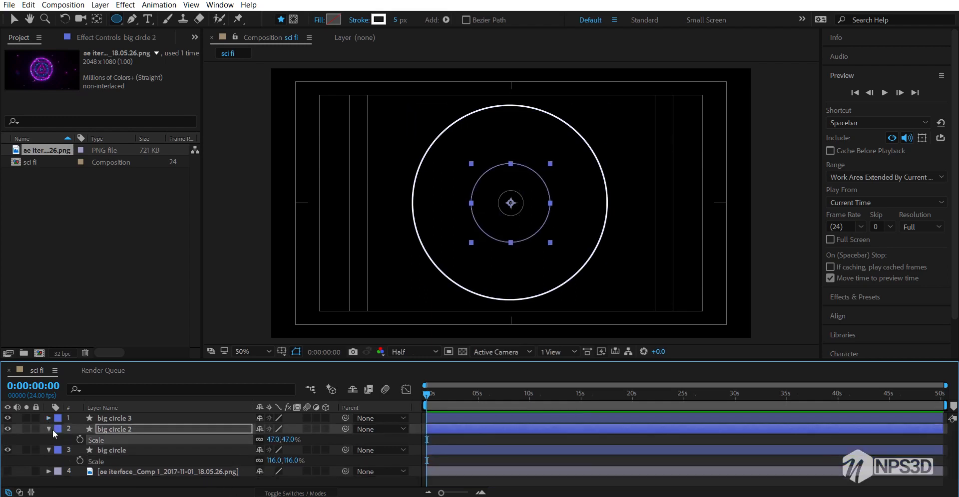
click(52, 438)
click(47, 429)
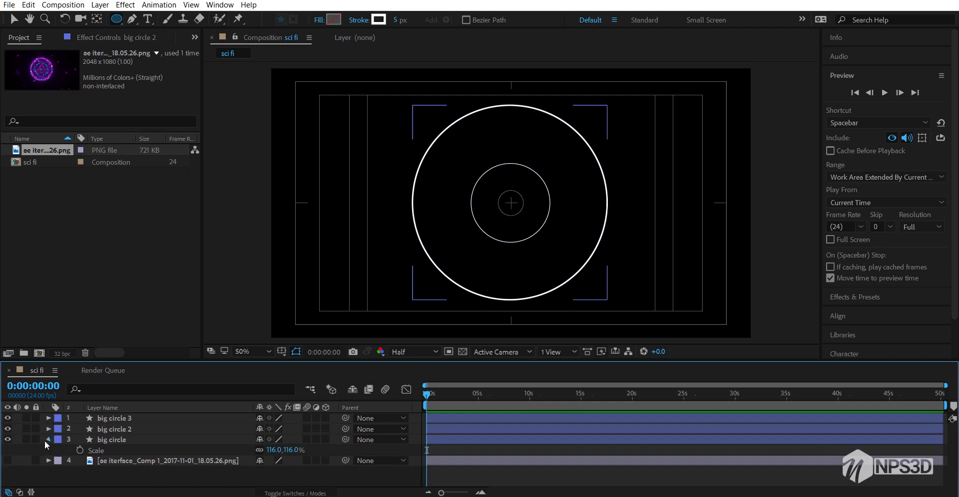
Collapse the big circle layer's properties and rename the big circle 2 layer as middle circle
click(46, 440)
click(122, 429)
key(Return)
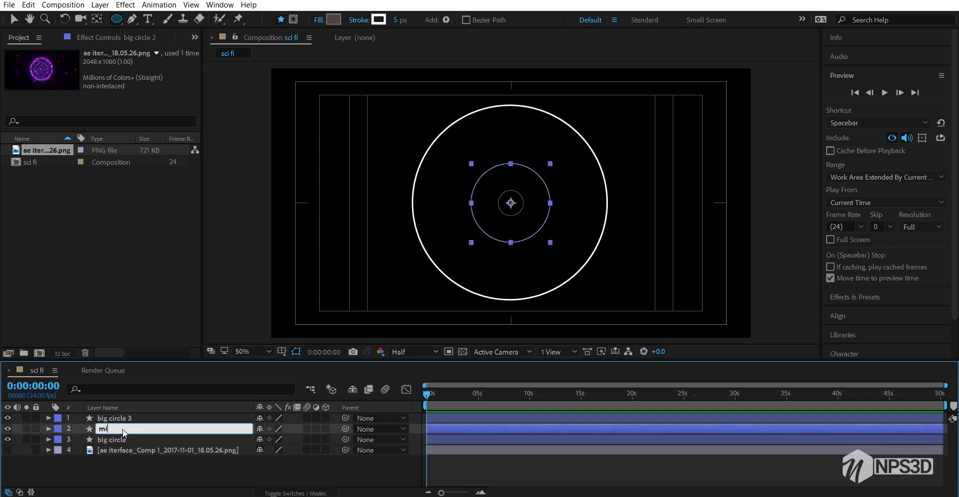
text(middl e)
key(BackSpace)
key(BackSpace)
text(e circle)
key(Return)
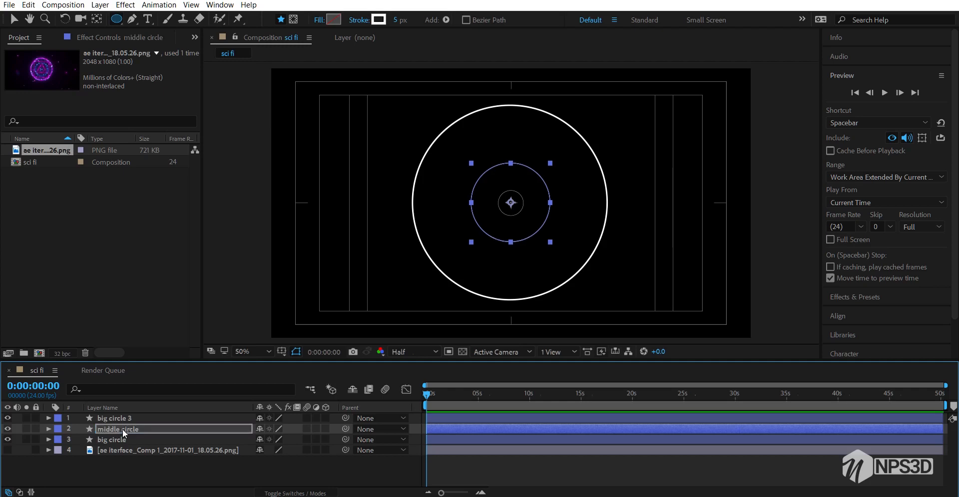
Rename the big circle 3 layer as small circle and deselect it
click(133, 416)
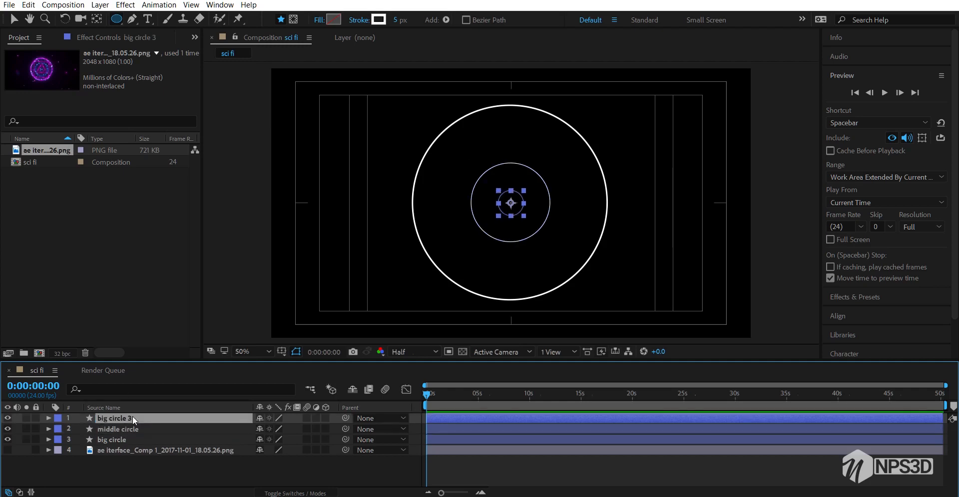
key(Return)
text(small circle)
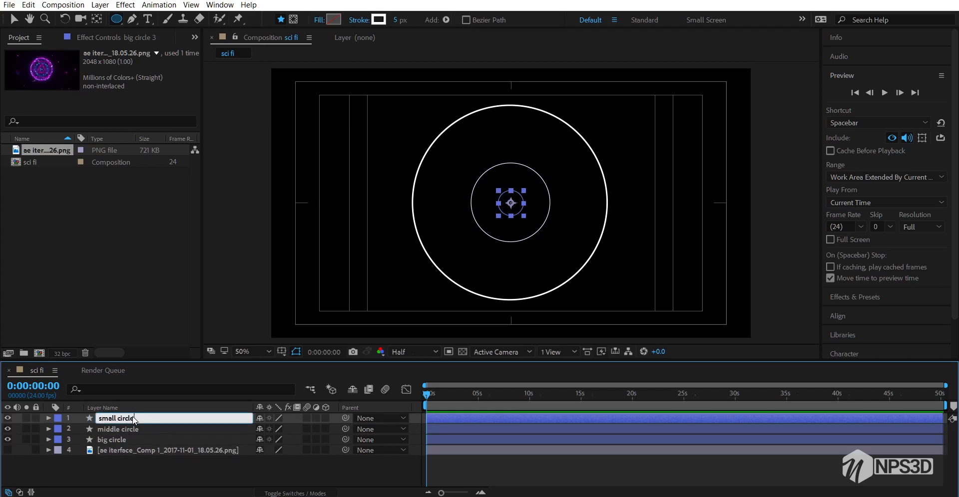
key(Return)
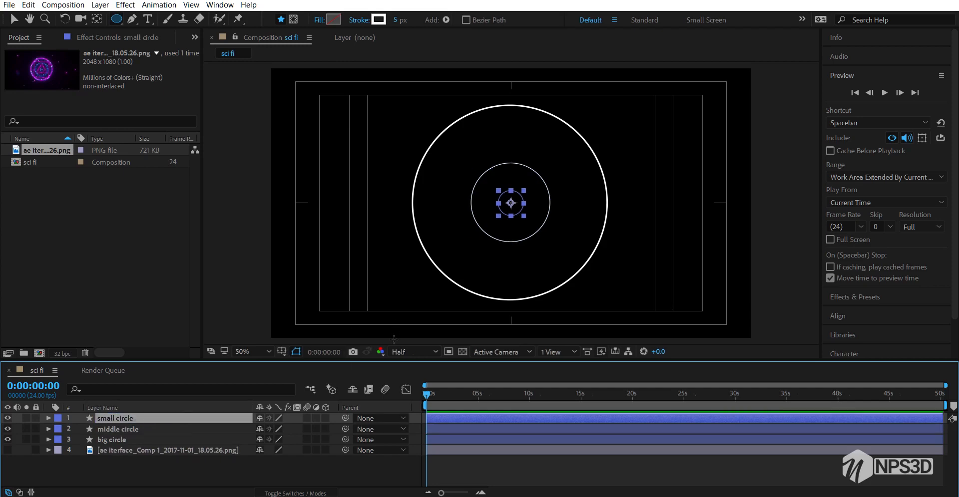
click(117, 468)
scroll(529, 250, up, 1)
scroll(529, 249, down, 1)
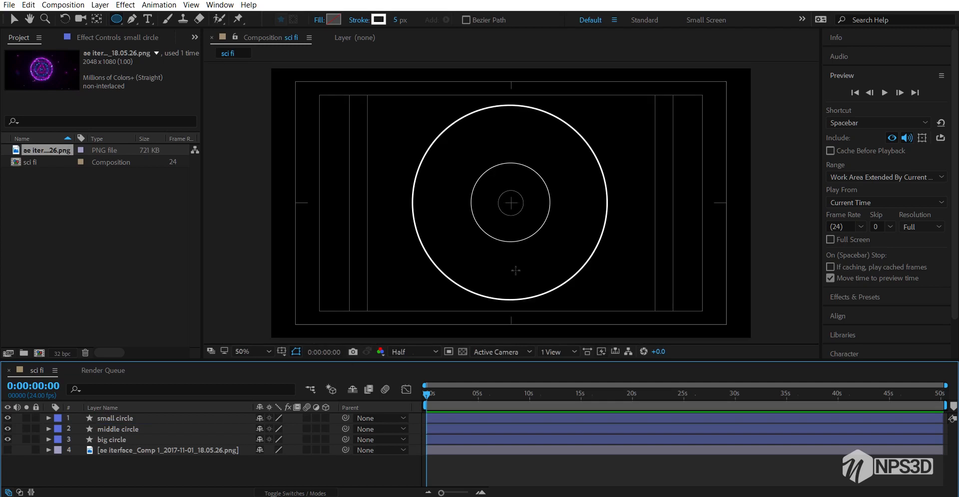
Show the reference image layer on its own to examine its inner circles and triangle, and hide it again
click(8, 450)
click(36, 450)
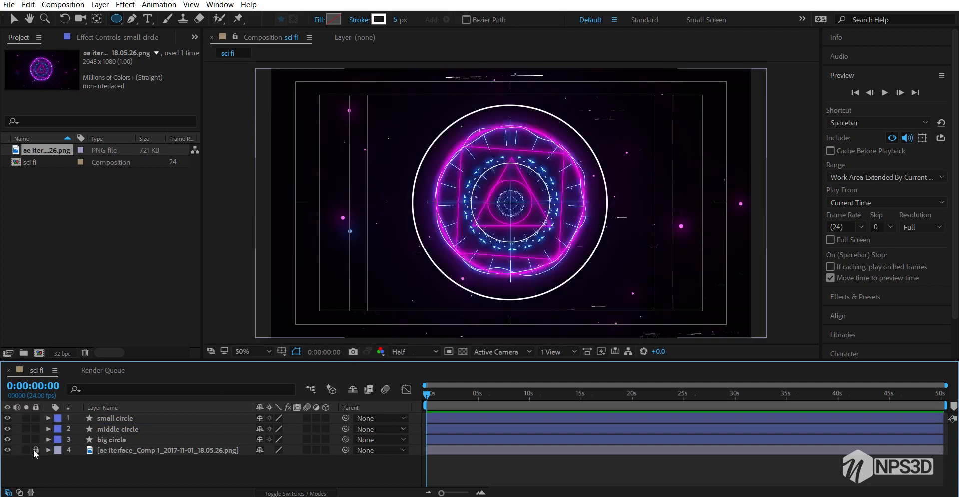
click(35, 450)
click(27, 450)
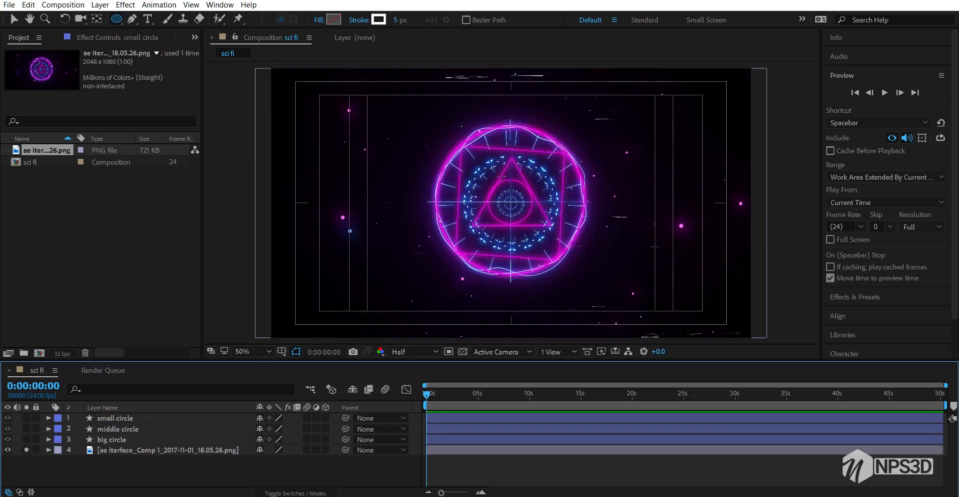
scroll(510, 202, up, 1)
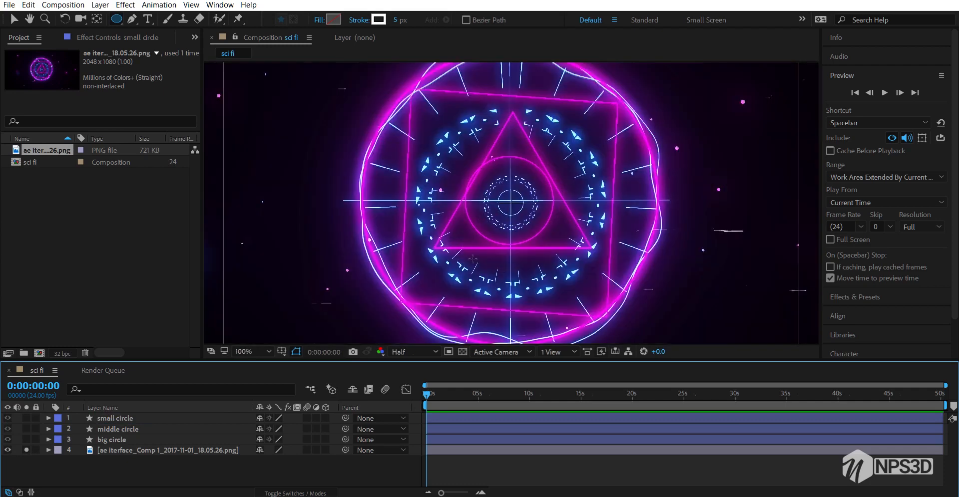
scroll(511, 202, down, 1)
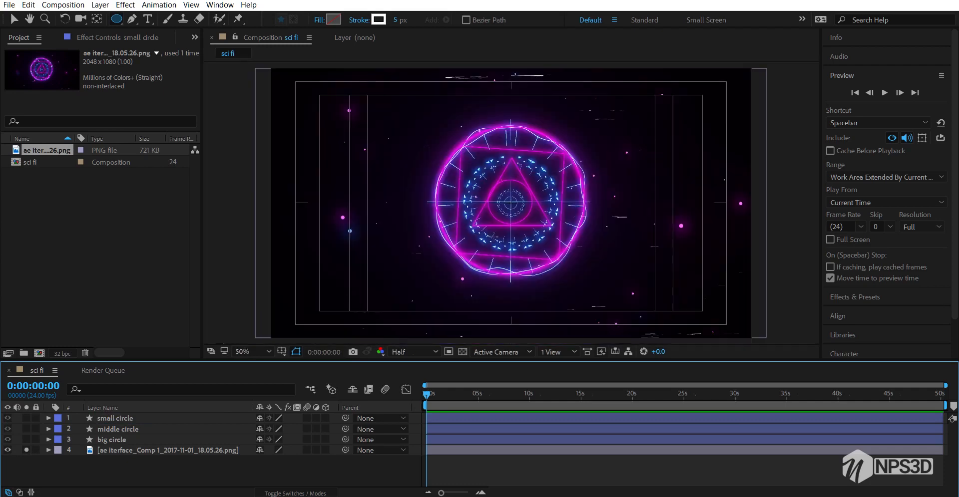
click(27, 450)
click(7, 450)
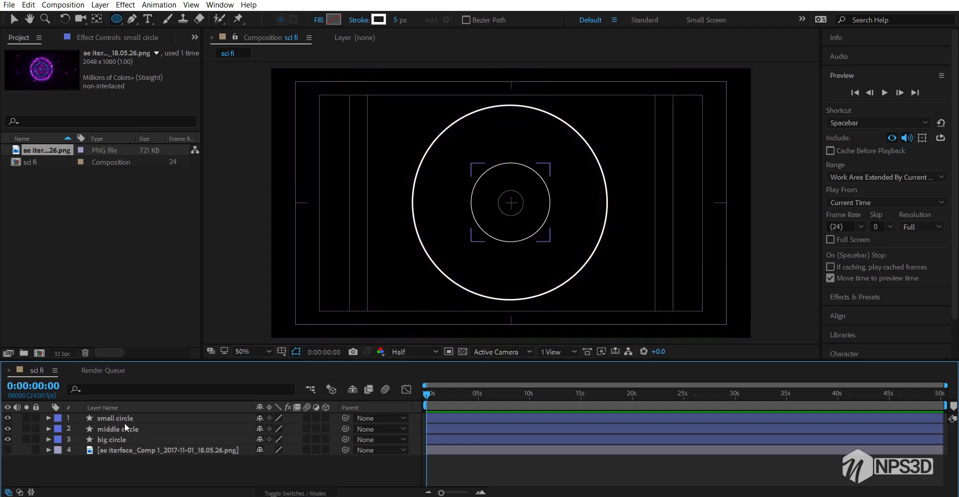
Draw an upright three-sided polygon from the composition centre with the Polygon tool, its sides touching the middle circle
click(117, 19)
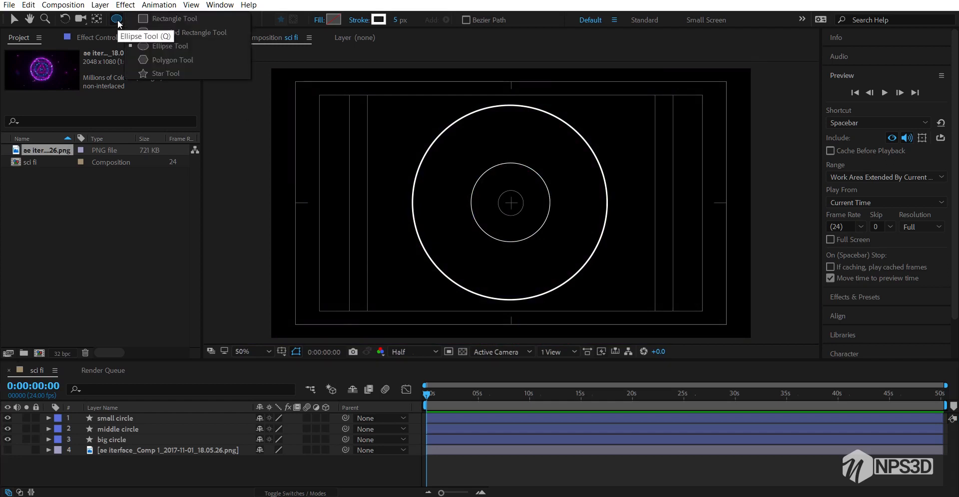
click(178, 59)
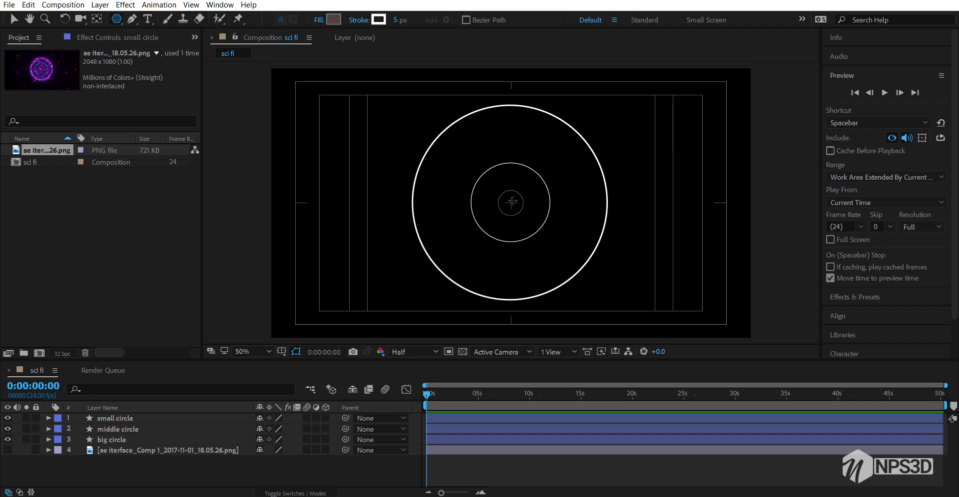
drag(511, 203, 545, 231)
key(Up)
key(Up)
key(Up)
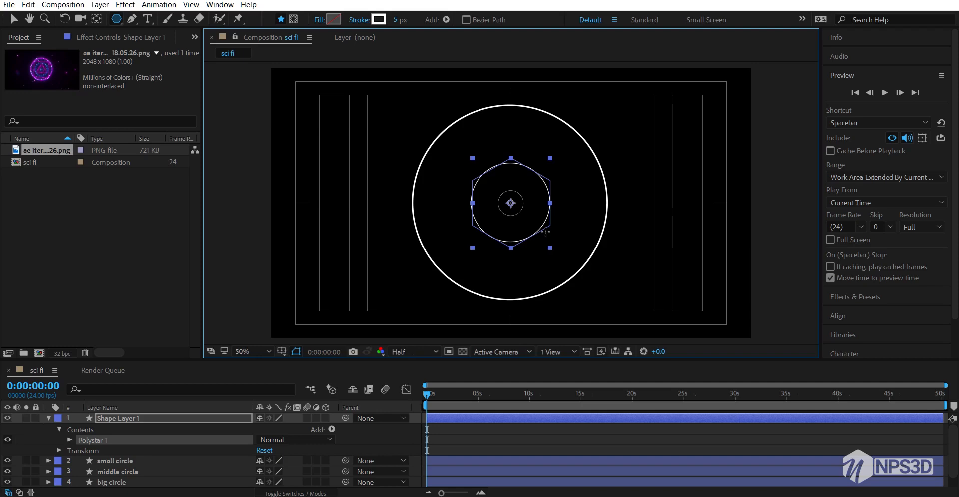
key(Up)
key(Up)
drag(545, 232, 580, 246)
key(Up)
key(Down)
key(Down)
key(Down)
key(Down)
key(Down)
key(Down)
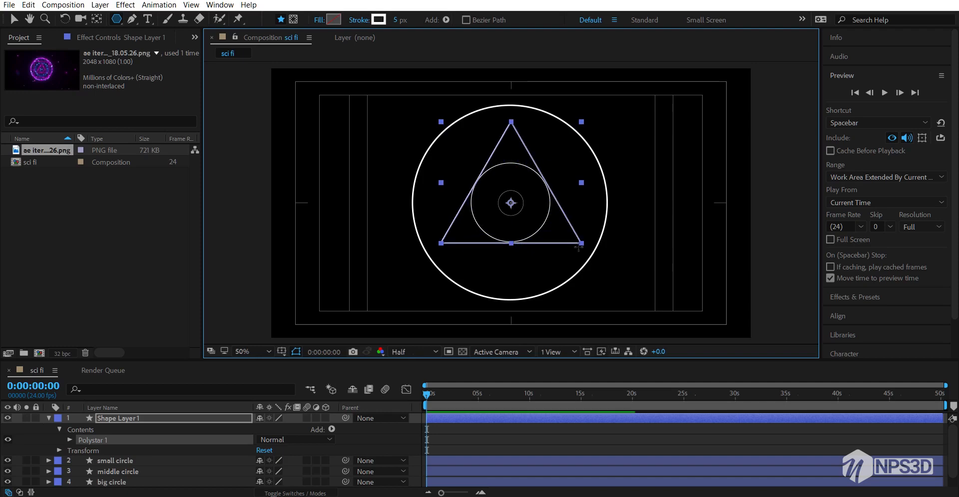
Rename the new triangle shape layer as tringle
click(166, 417)
scroll(25, 442, down, 1)
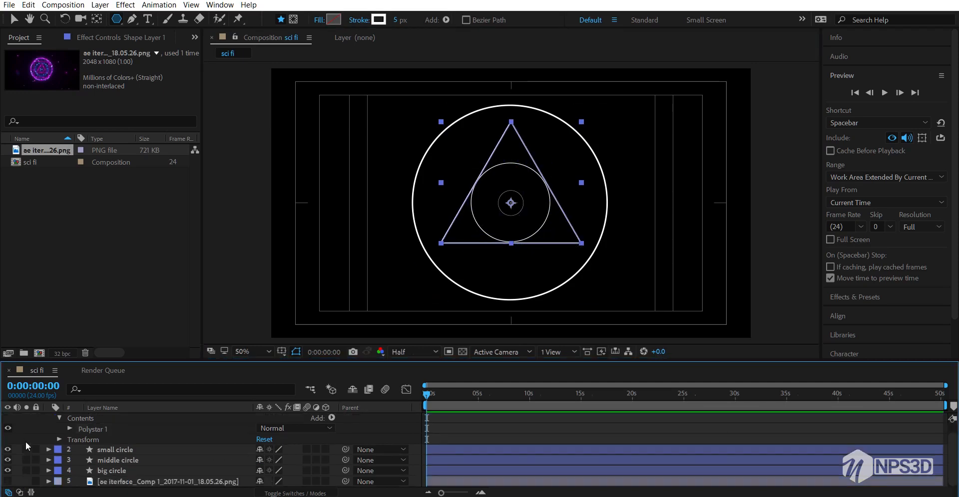
scroll(116, 423, up, 1)
key(Return)
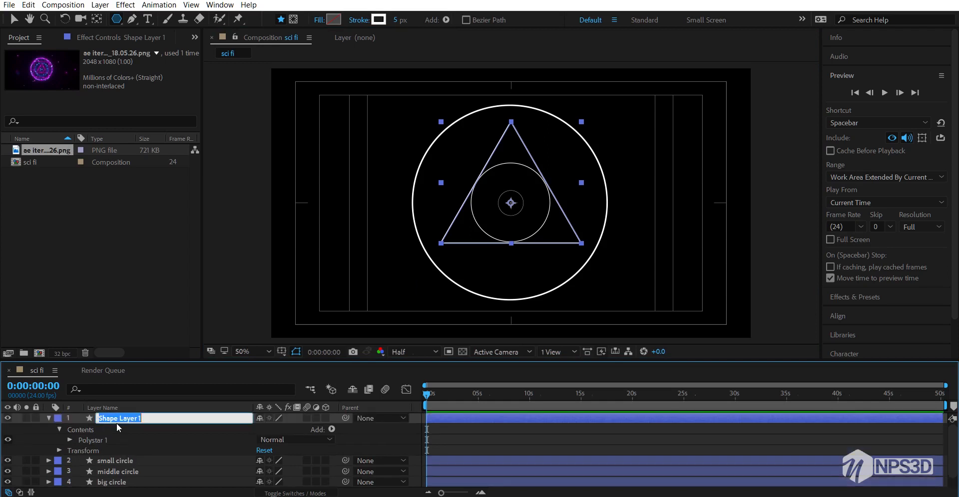
text(tringle)
key(Return)
Compare the drawn triangle with the reference image, hide the reference again and collapse the tringle layer
scroll(130, 475, down, 1)
click(131, 481)
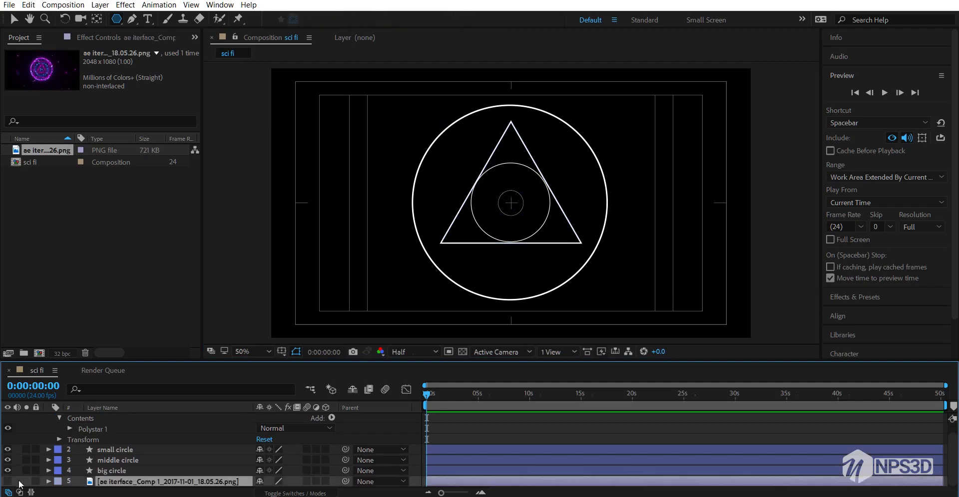
click(7, 481)
click(27, 481)
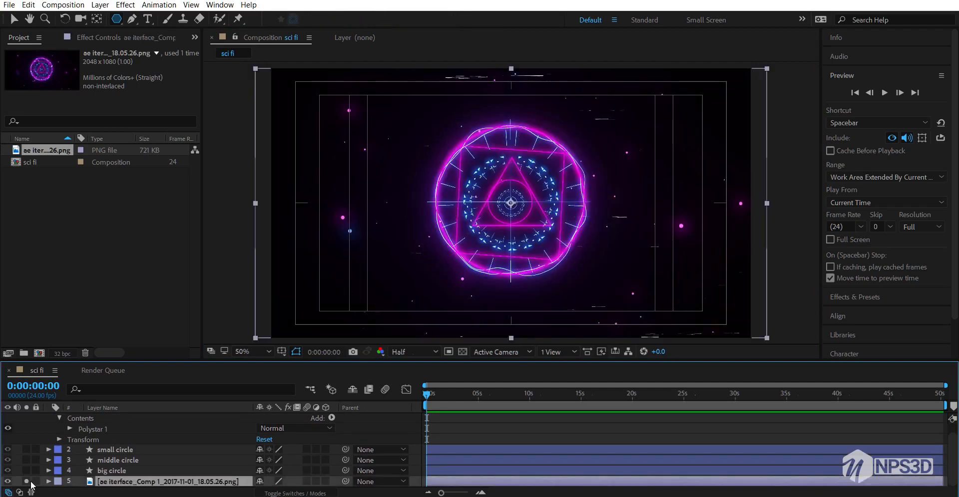
click(27, 482)
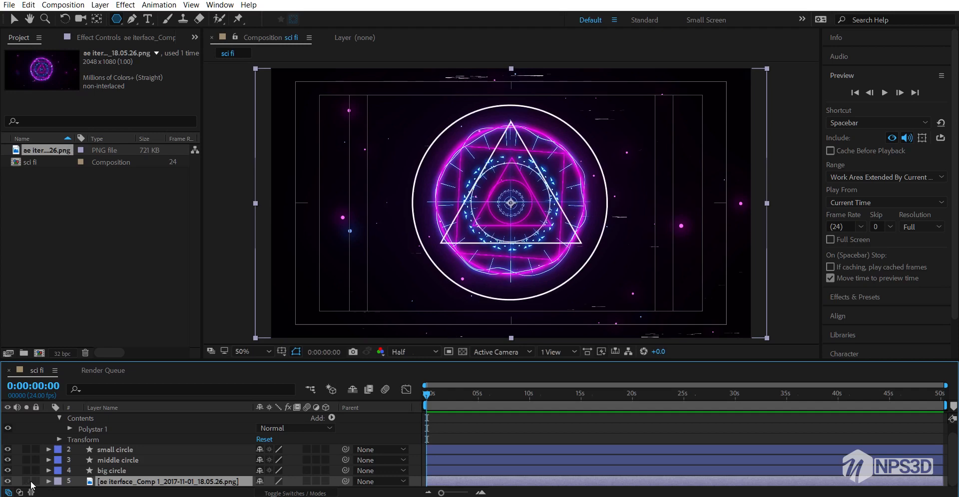
click(29, 481)
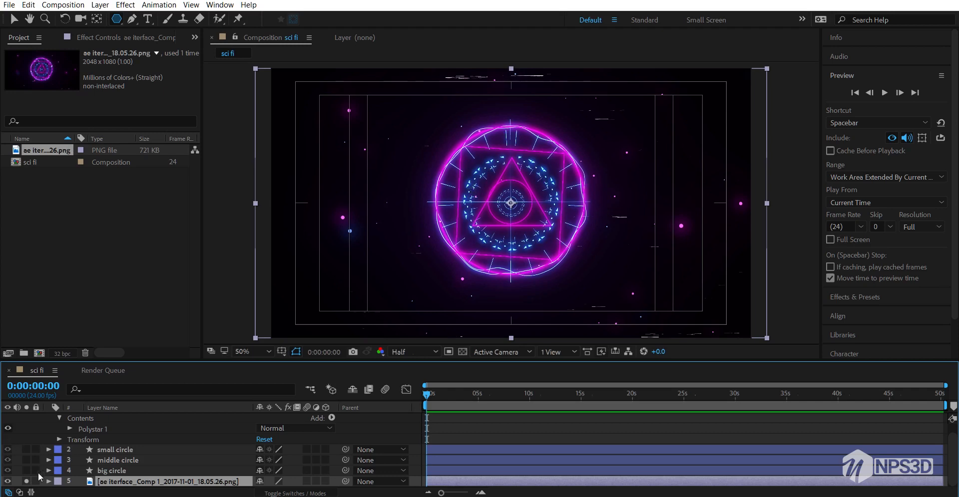
click(27, 481)
click(7, 482)
scroll(36, 445, up, 1)
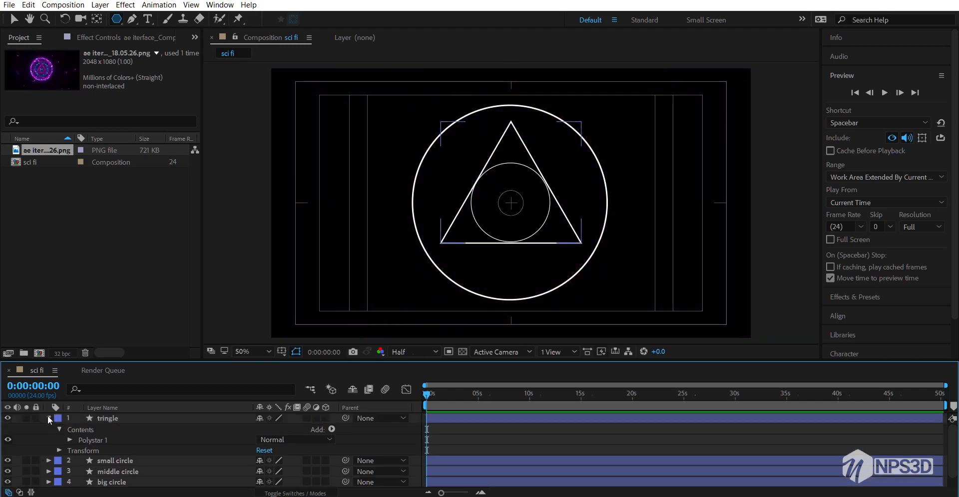
click(49, 418)
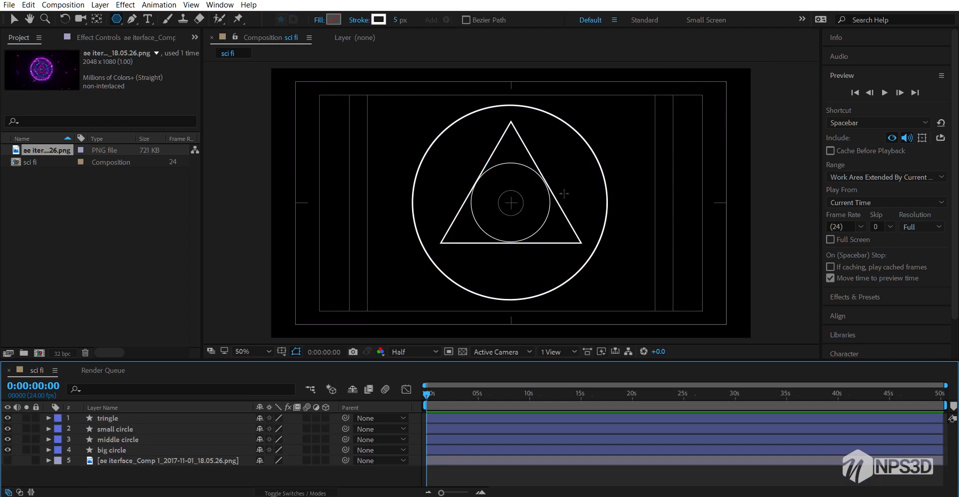
Add a new 1920 x 1080 px medium orange solid layer to the sci fi composition
right_click(104, 473)
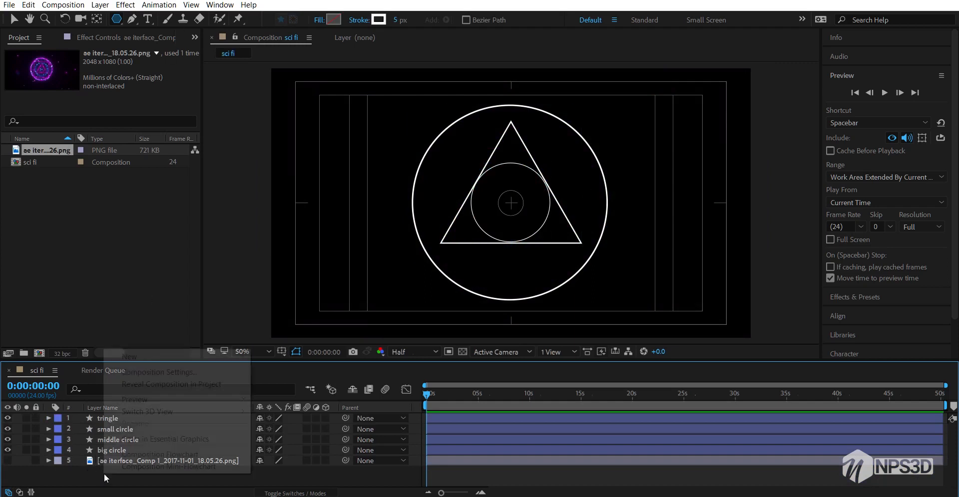
mouse_move(148, 354)
click(328, 385)
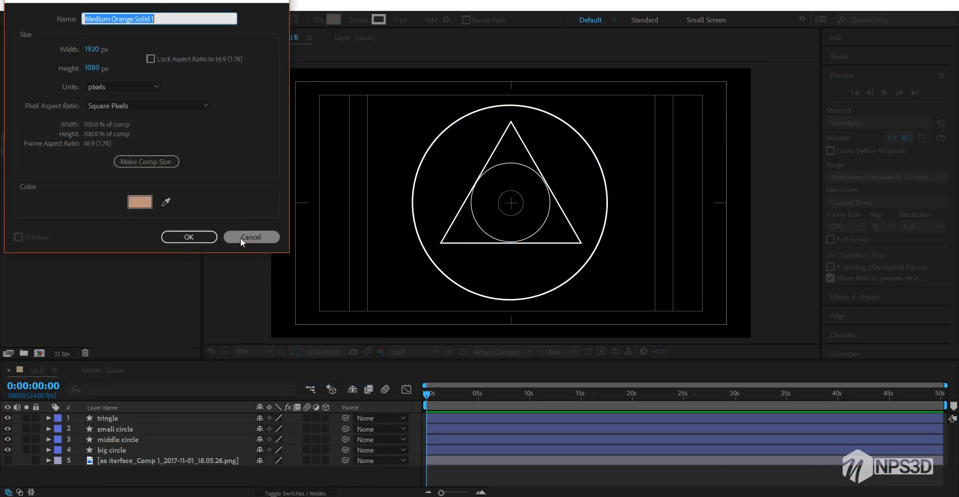
click(207, 238)
Pre-compose the orange solid with all attributes moved into the new composition, and open that composition
right_click(113, 420)
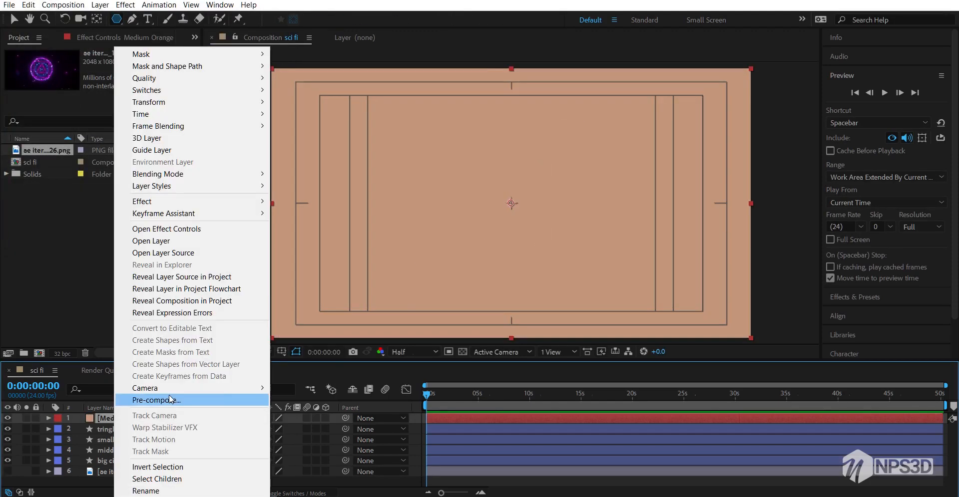
click(155, 400)
click(83, 103)
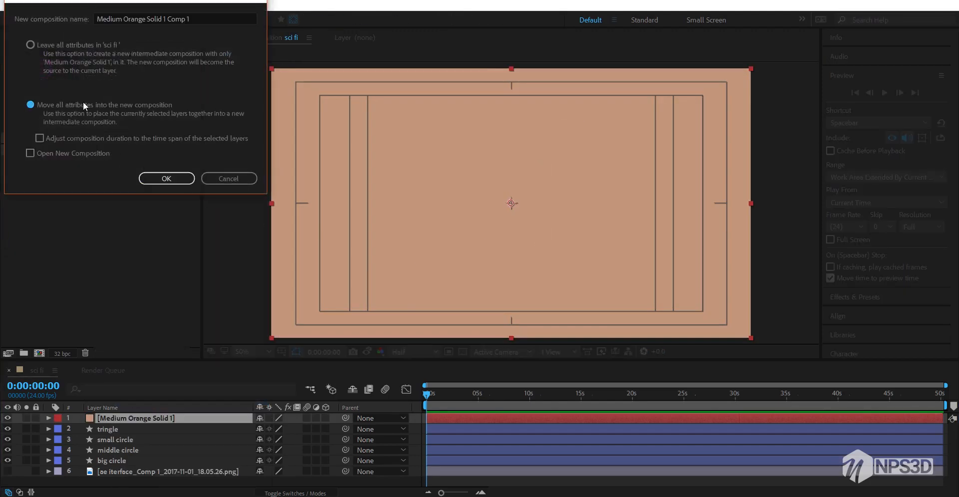
click(168, 178)
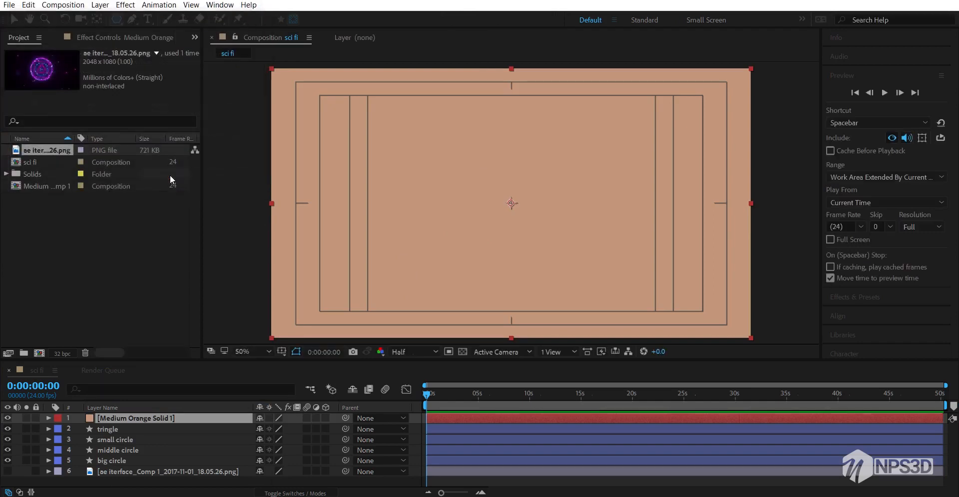
double_click(190, 422)
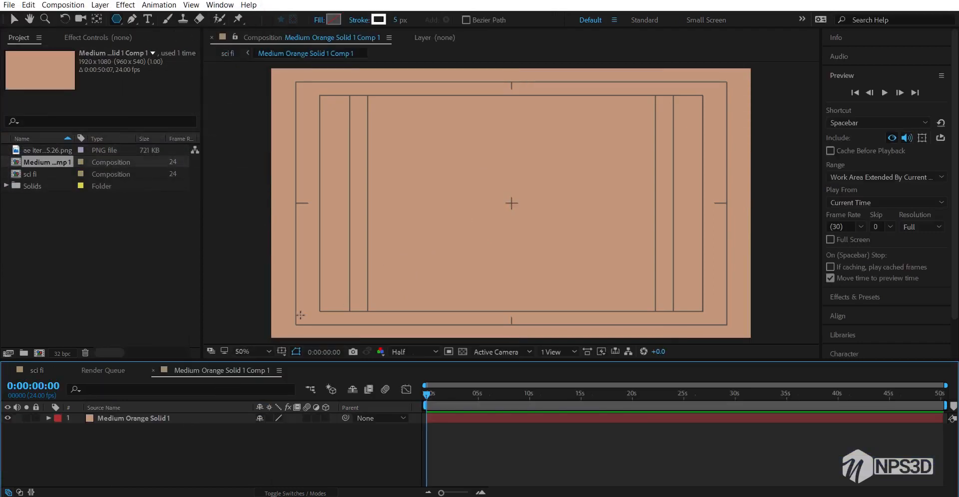
Turn off the title/action safe overlay and display the grid over the orange solid
click(283, 349)
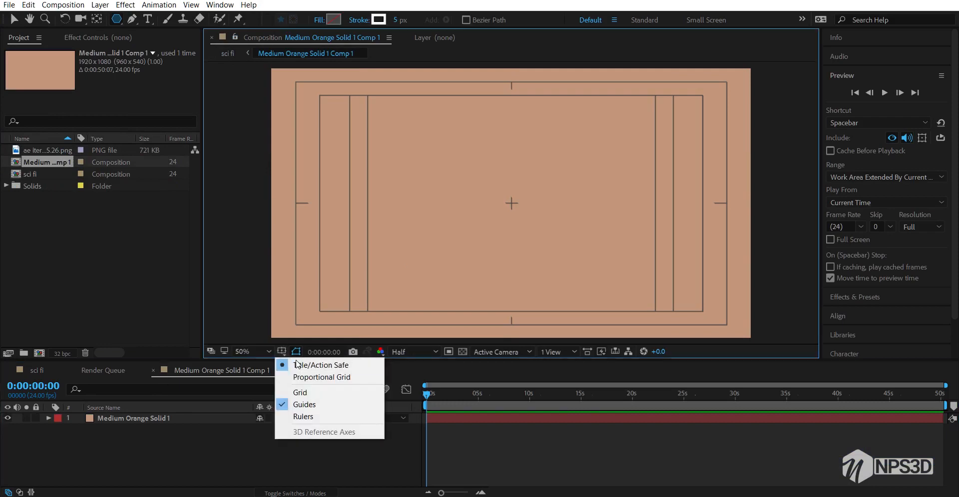
click(305, 366)
click(283, 352)
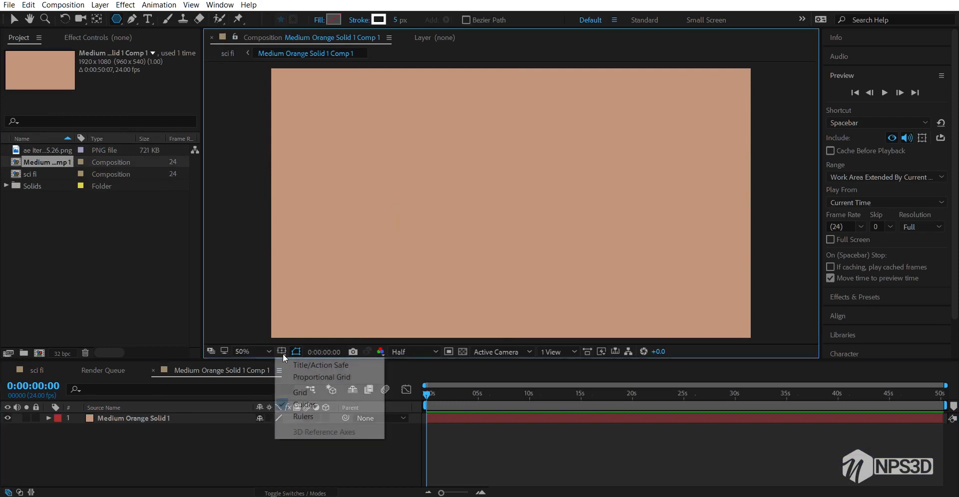
click(301, 393)
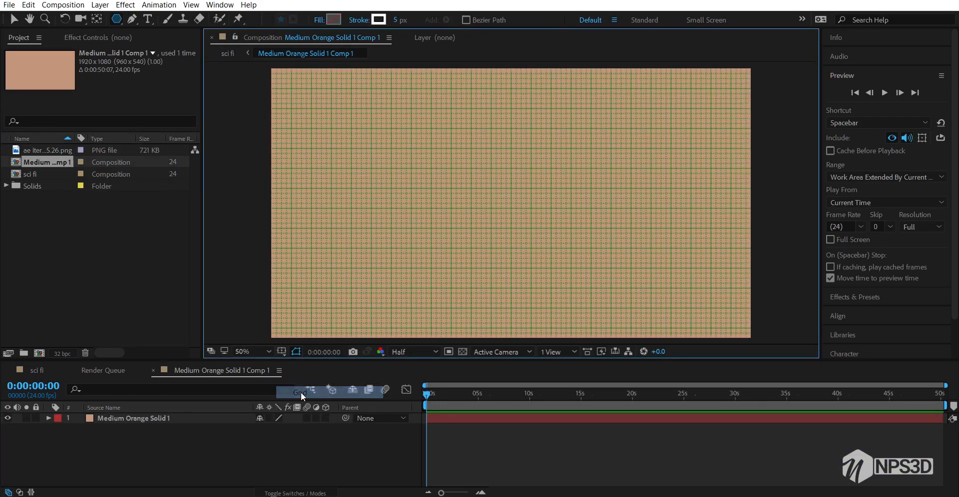
scroll(411, 156, up, 2)
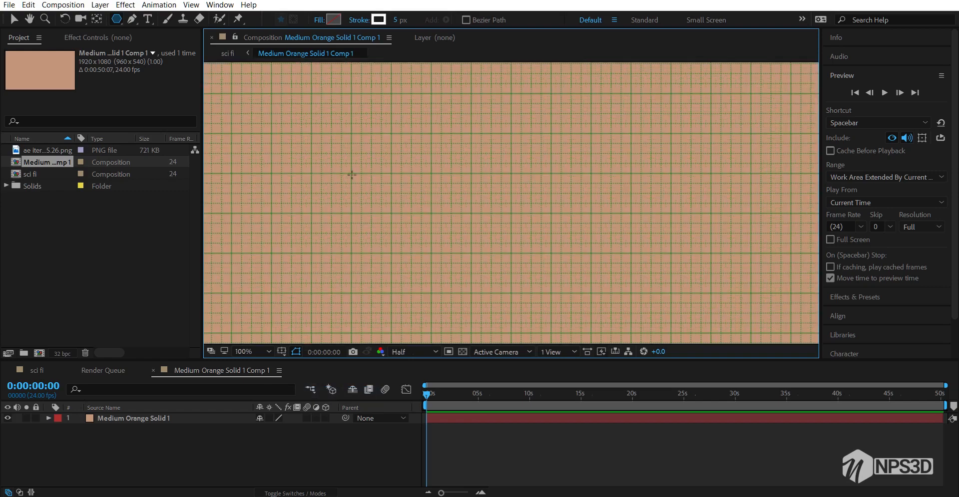
Draw a square outline with the Rectangle tool, spanning two by two major grid squares just up and left of the composition centre
drag(350, 175, 390, 206)
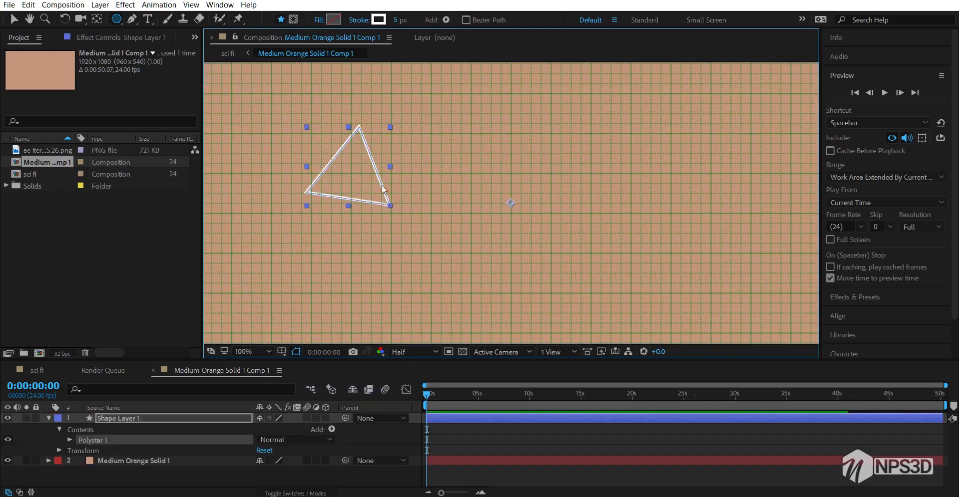
key(ctrl+z)
drag(117, 19, 153, 18)
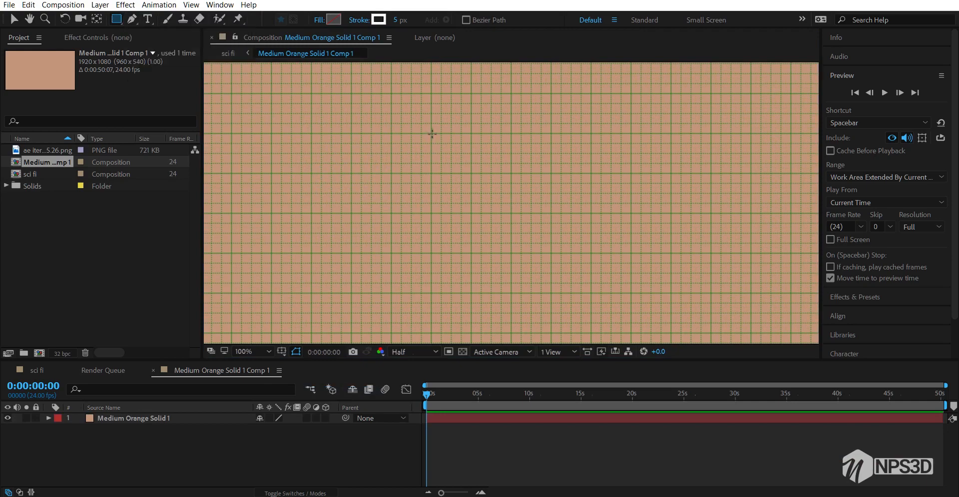
drag(432, 134, 510, 186)
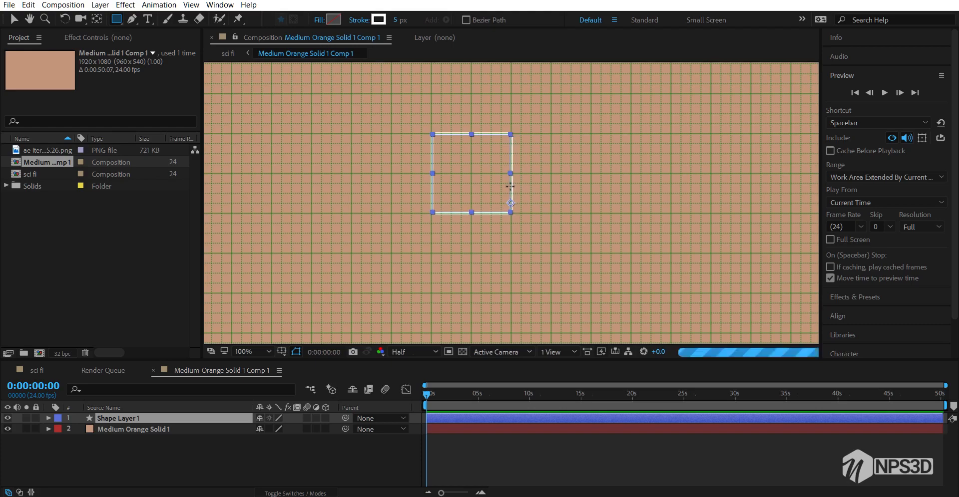
click(49, 419)
click(95, 466)
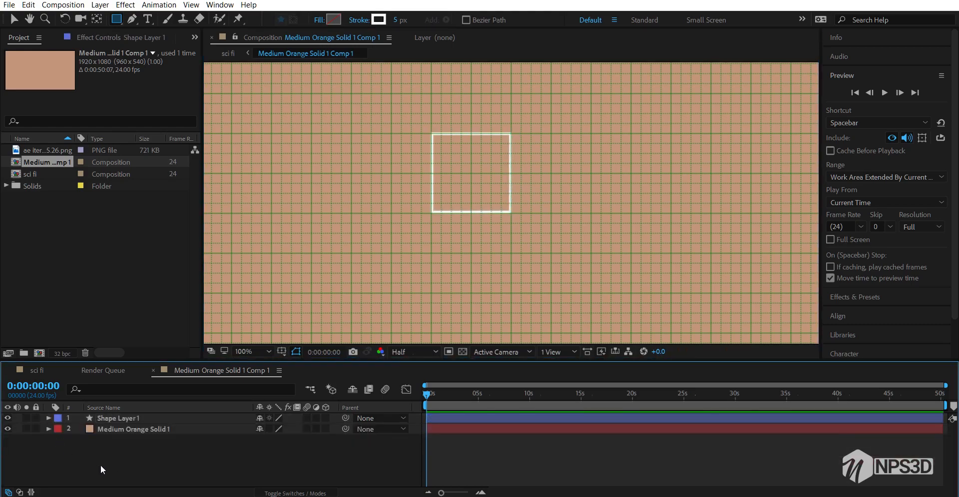
Delete the medium orange solid layer and duplicate the square's shape layer
click(123, 419)
click(125, 433)
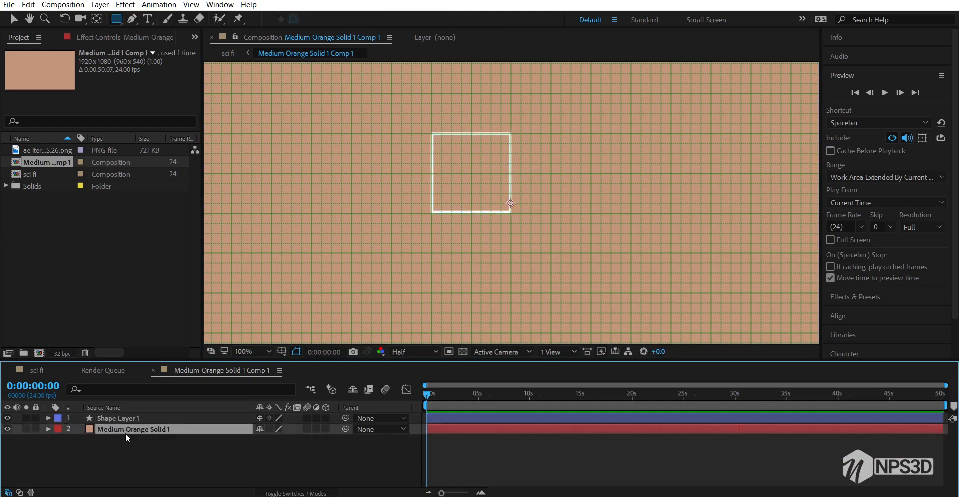
key(Delete)
click(125, 418)
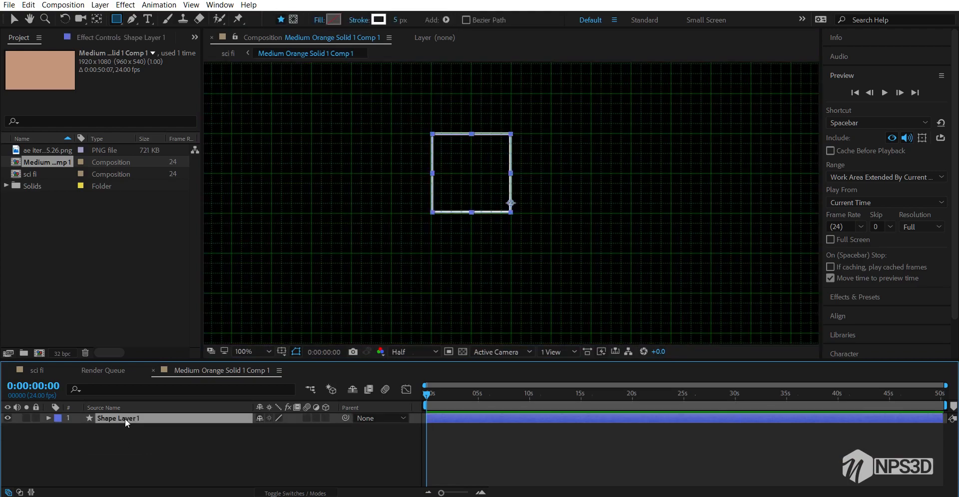
key(ctrl+d)
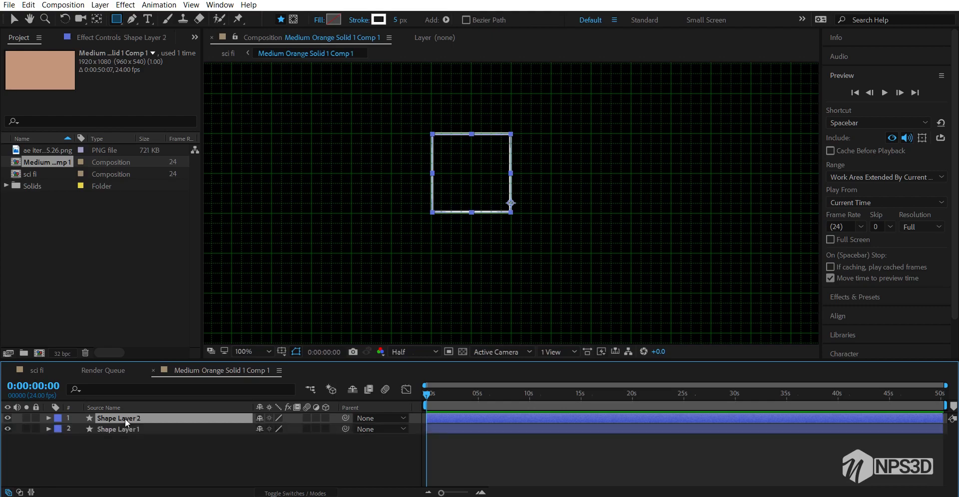
Rename the original square layer as stroke and its duplicate as fill
click(130, 430)
key(Return)
text(stroke)
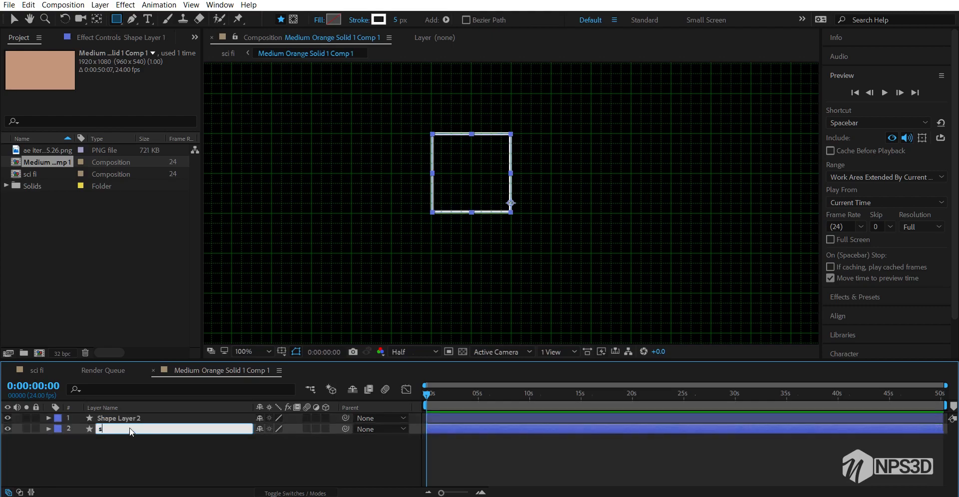
key(Return)
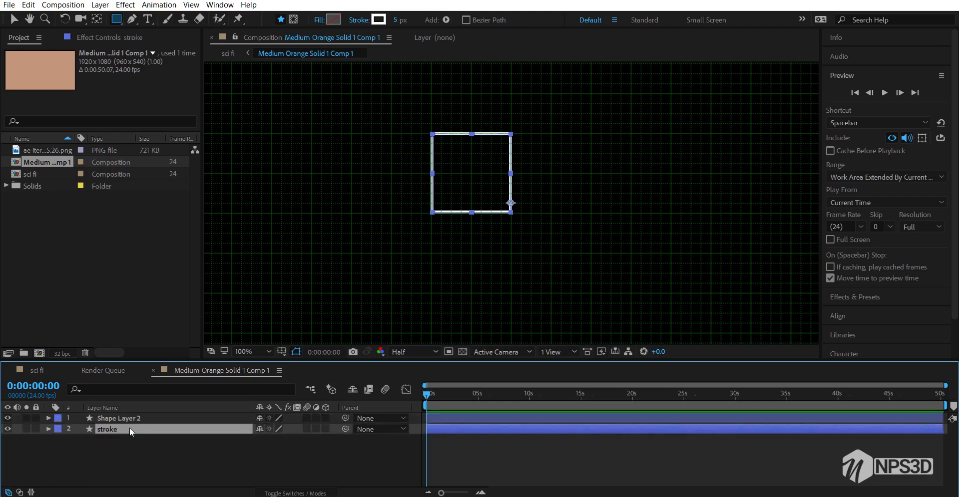
click(122, 421)
key(Return)
text(f)
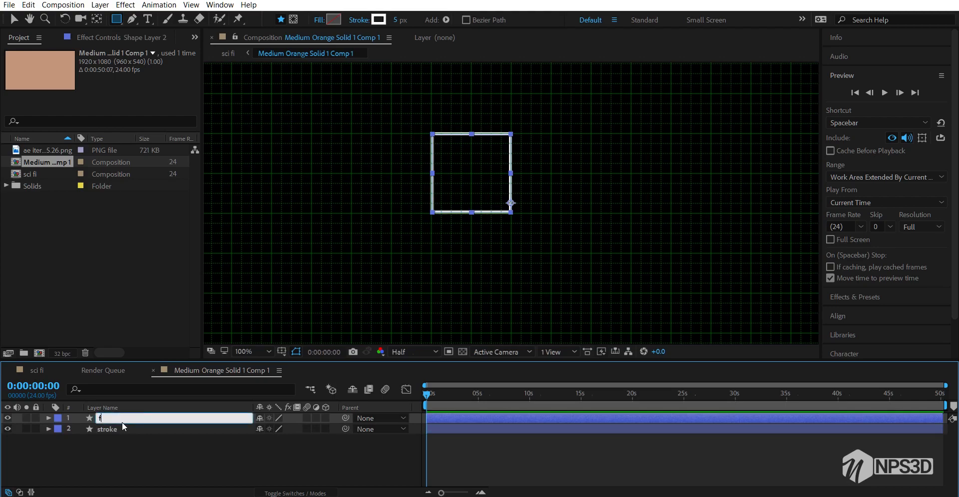
text(ill)
key(Return)
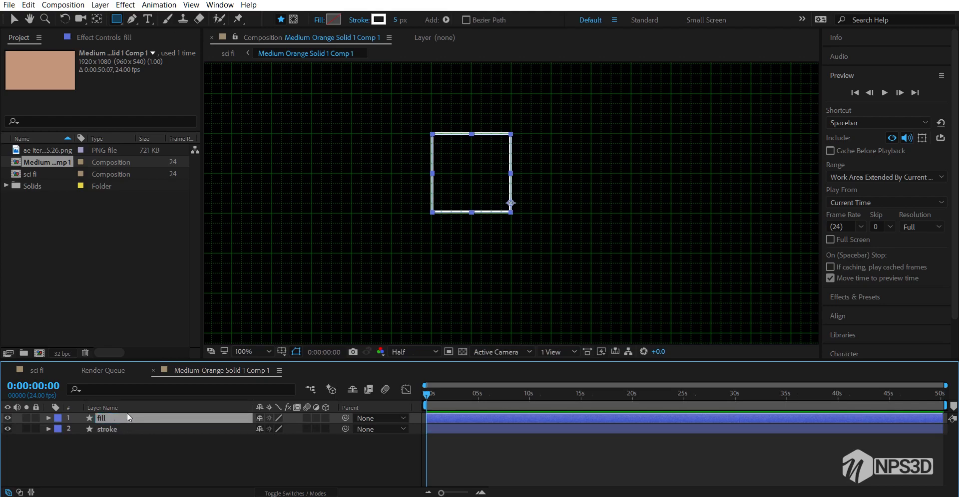
Give the fill layer's square a solid white fill at 100% opacity and hide the grid
click(318, 20)
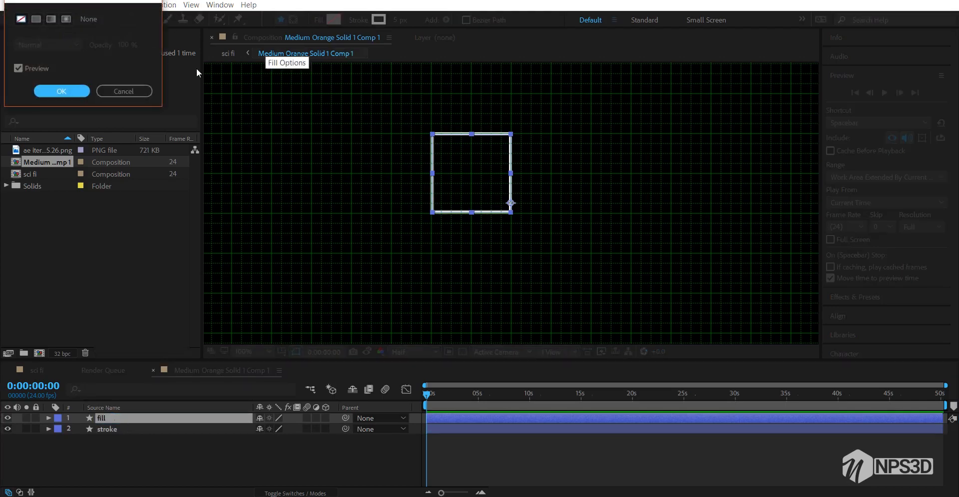
click(38, 20)
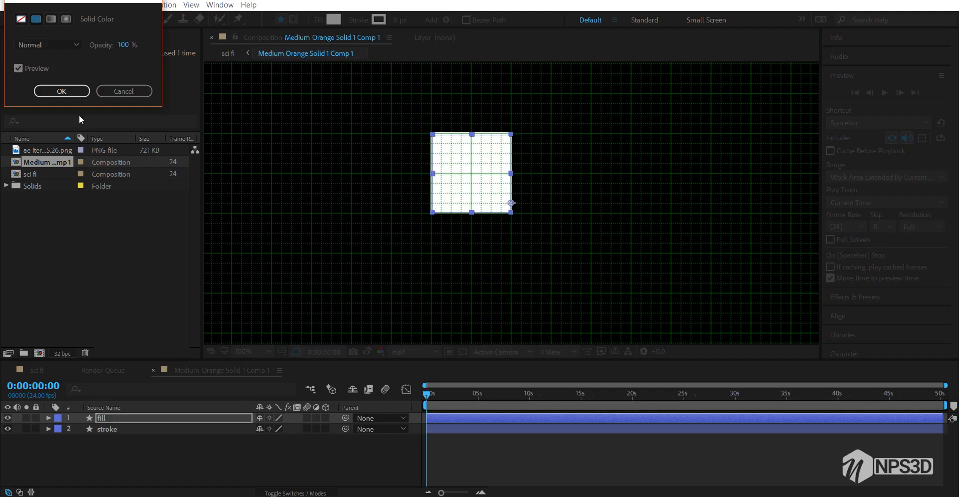
click(37, 91)
click(129, 442)
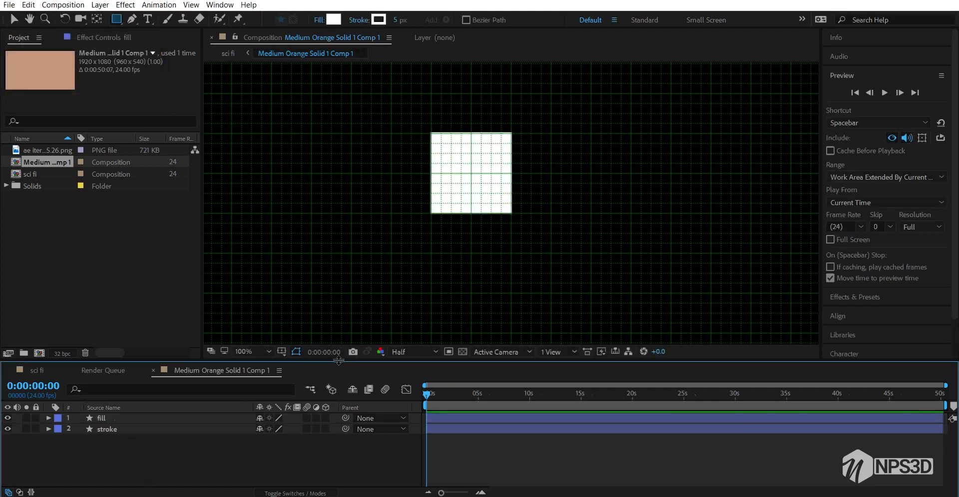
click(282, 352)
click(302, 396)
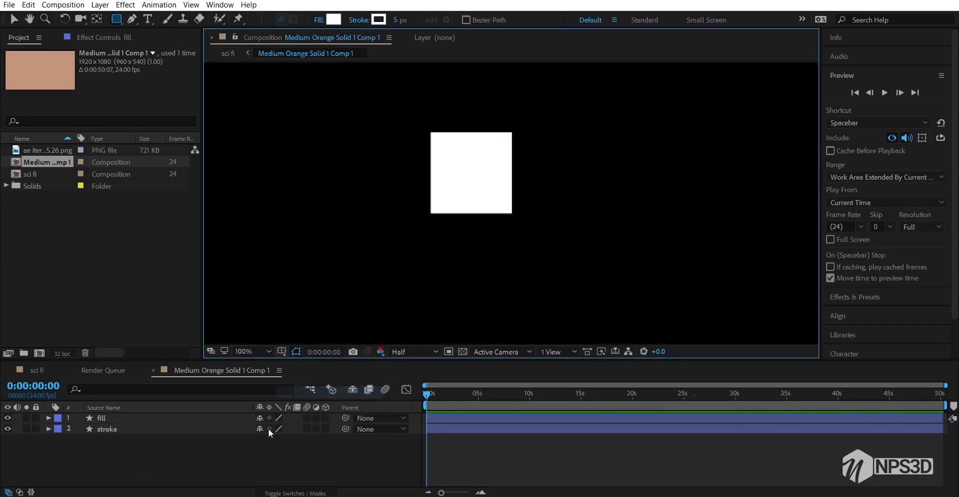
Try rotating the fill layer by 45 degrees, and undo the rotation
click(100, 428)
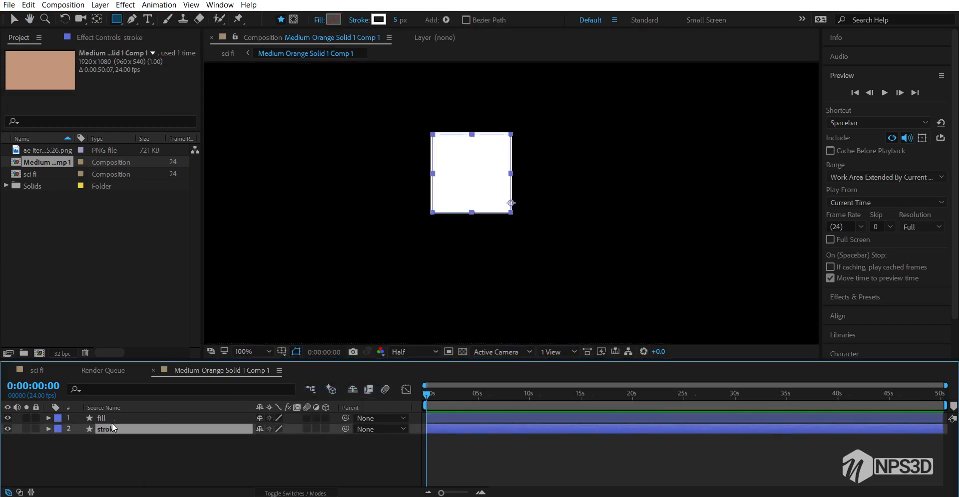
click(112, 422)
key(r)
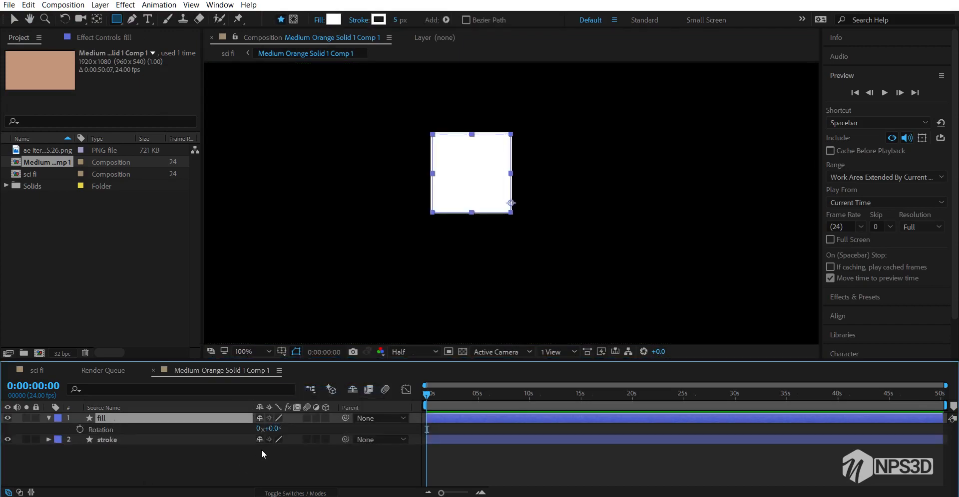
click(271, 429)
text(45)
click(303, 460)
key(ctrl+z)
Centre the fill and stroke layers horizontally and vertically in the composition
click(861, 318)
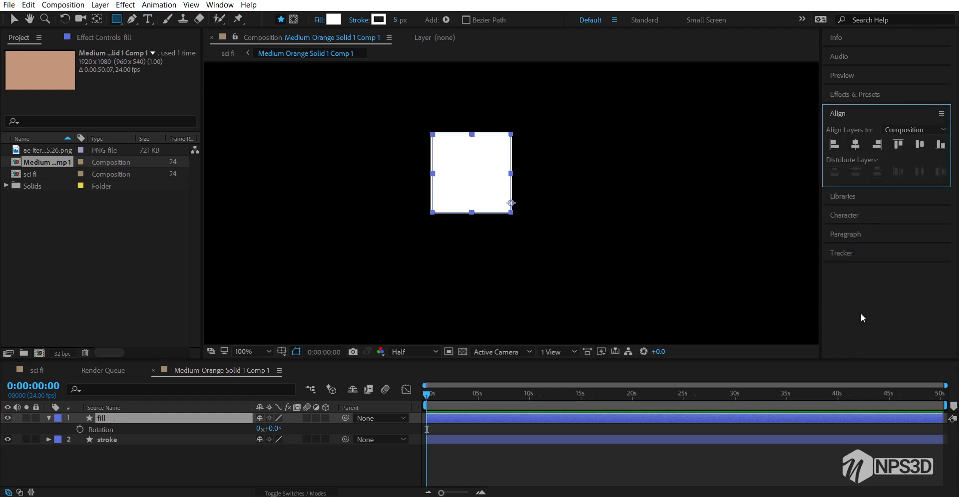
click(852, 144)
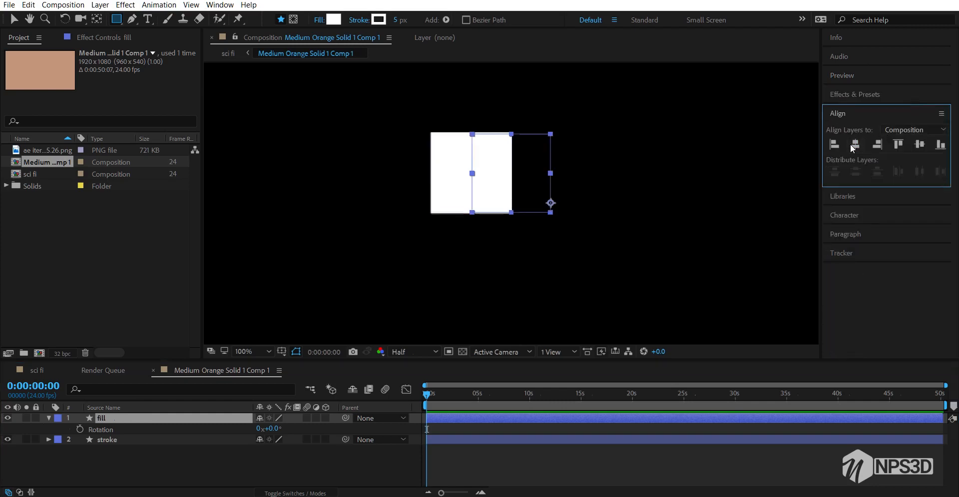
click(920, 146)
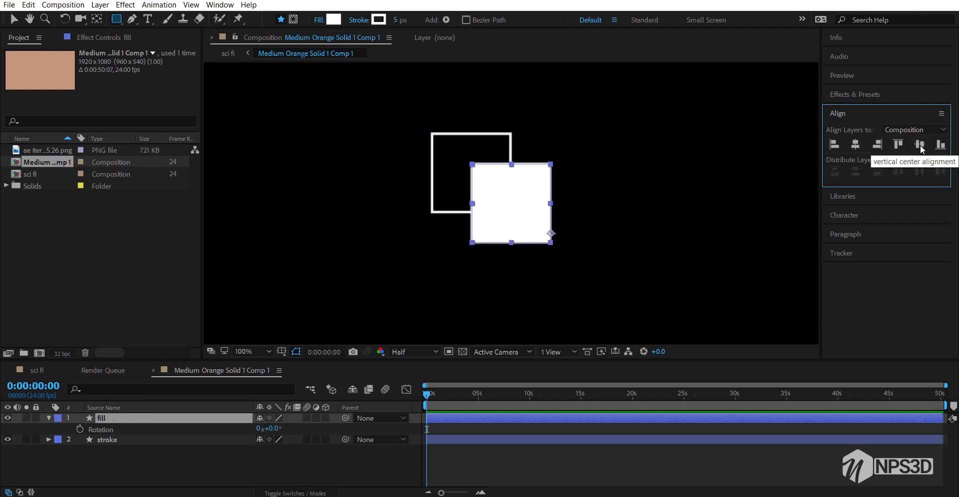
click(144, 440)
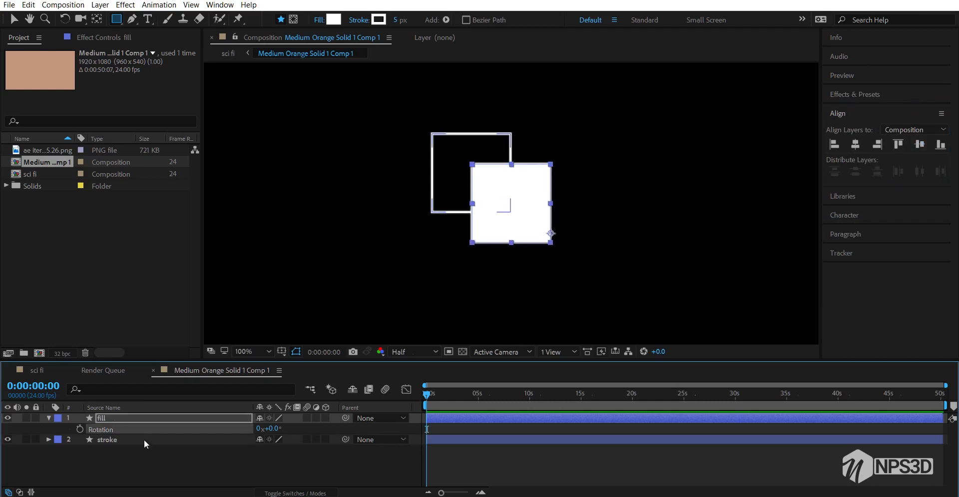
click(855, 144)
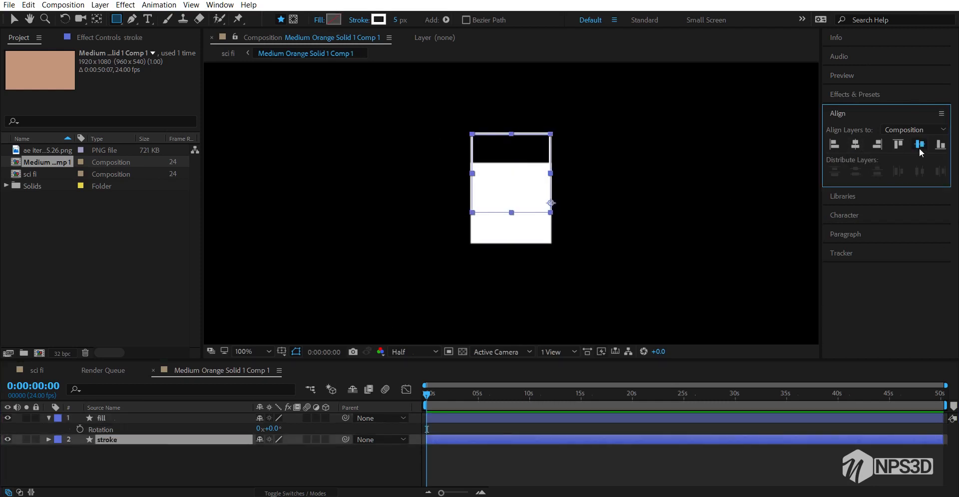
click(919, 146)
click(325, 460)
Show the title/action safe overlay and move the fill layer's anchor point to the centre of its square
click(175, 418)
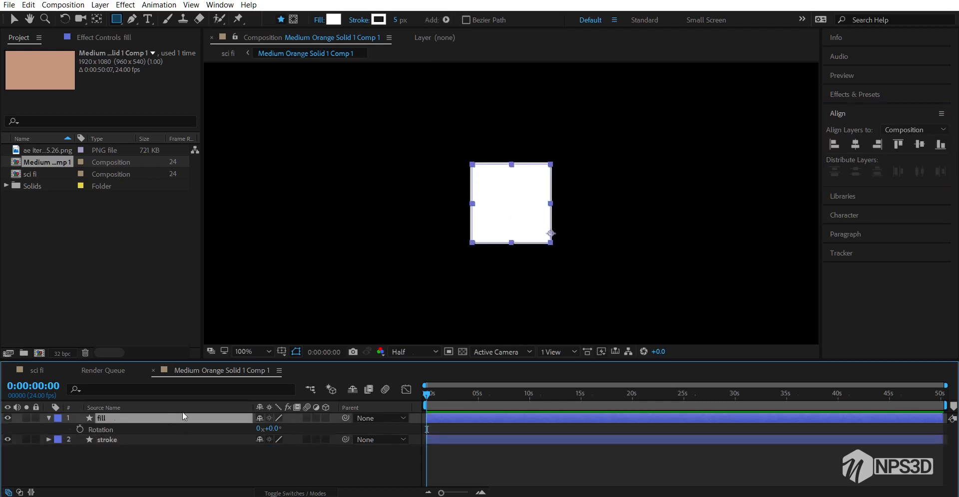
key(period)
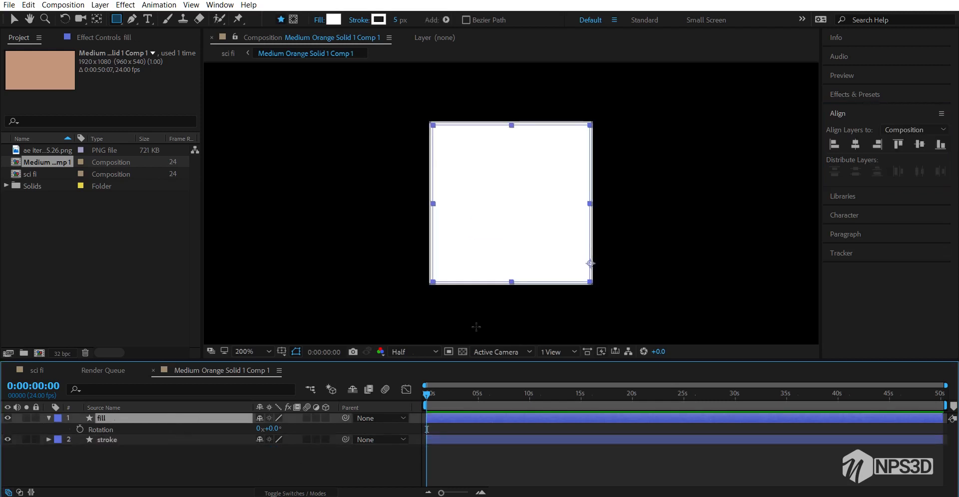
click(282, 351)
click(305, 364)
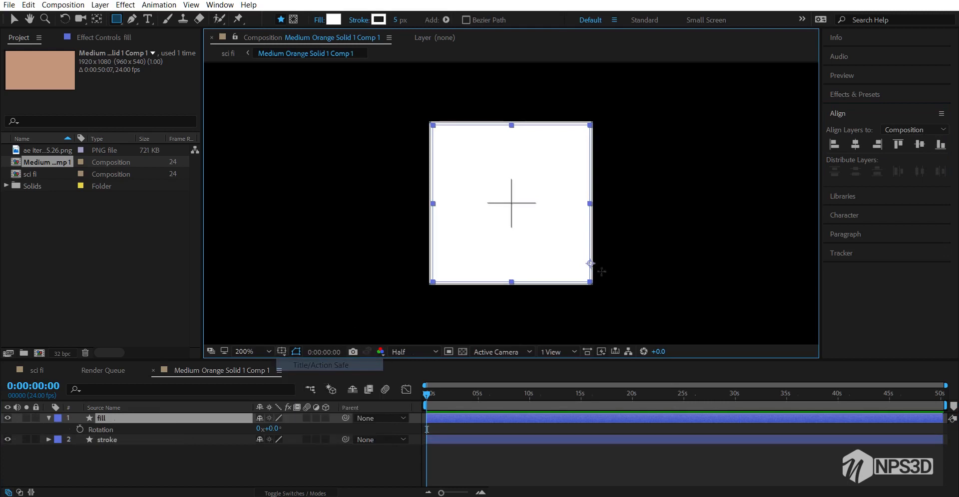
click(96, 20)
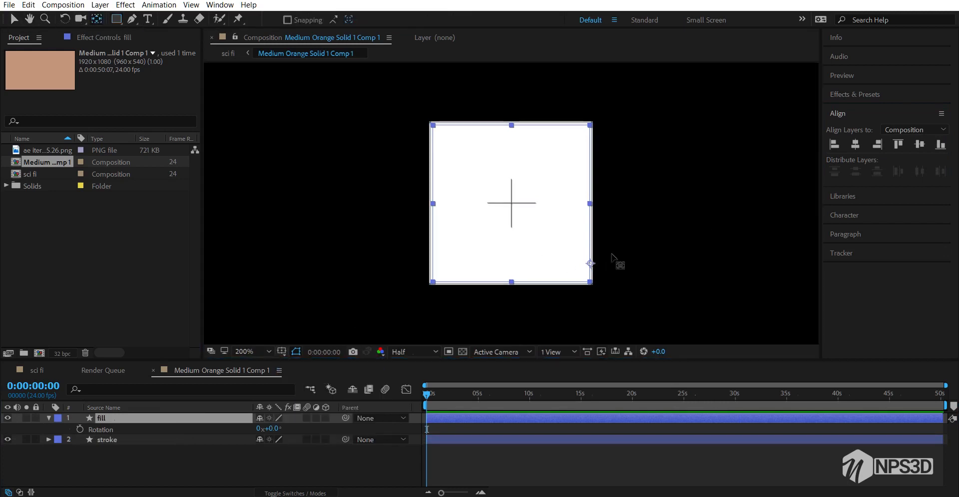
drag(590, 264, 512, 203)
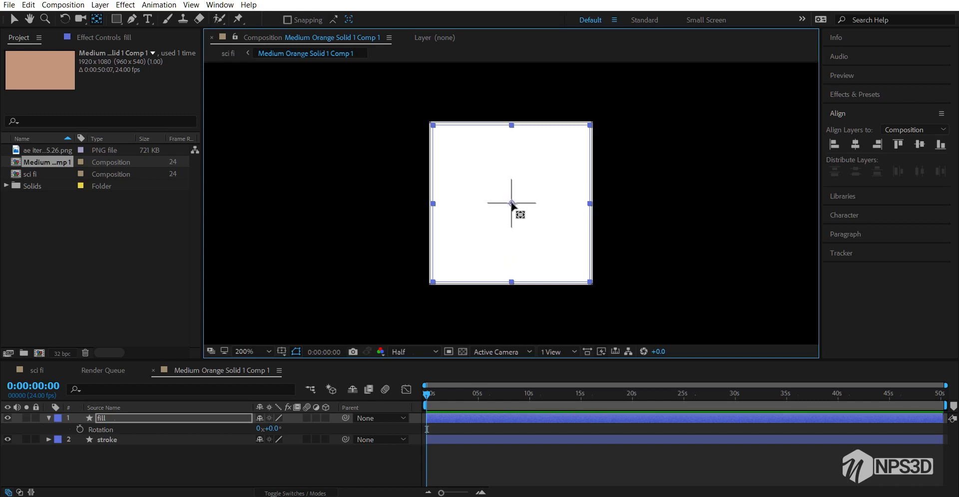
Set the fill layer's rotation to 51 degrees
click(133, 438)
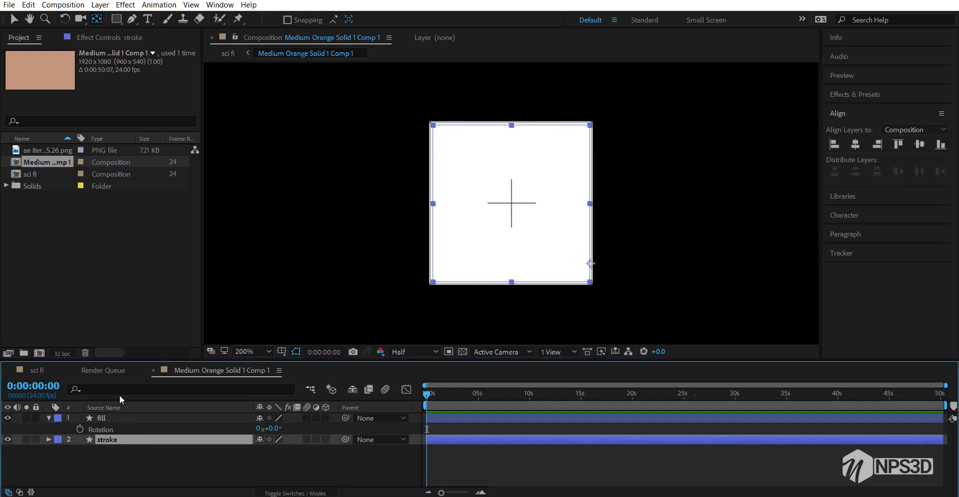
click(109, 419)
key(r)
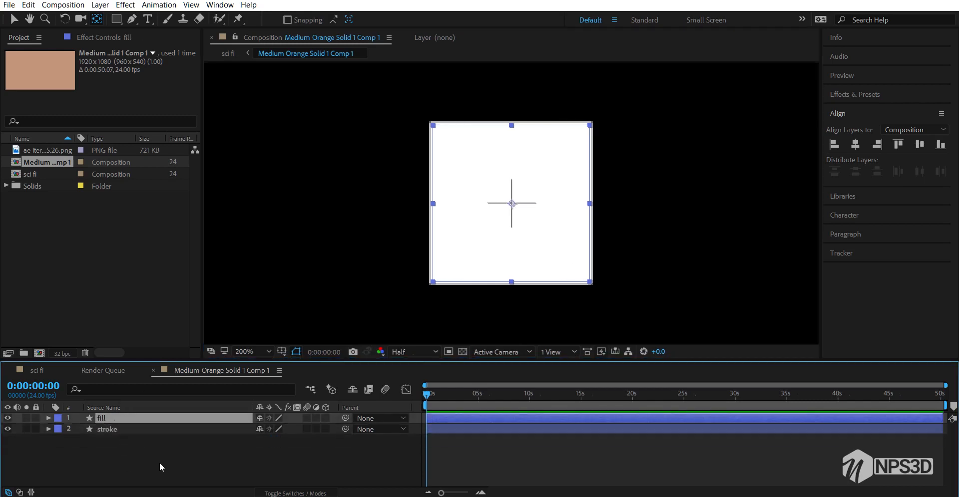
click(131, 419)
key(r)
drag(270, 430, 299, 423)
click(217, 466)
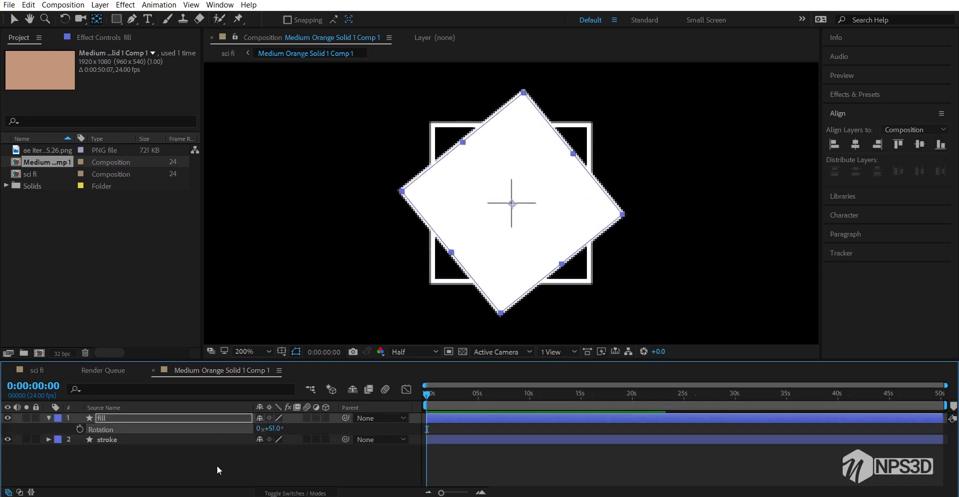
Set the stroke layer's track matte to Luma Inverted with the fill layer as its matte
click(154, 417)
key(F4)
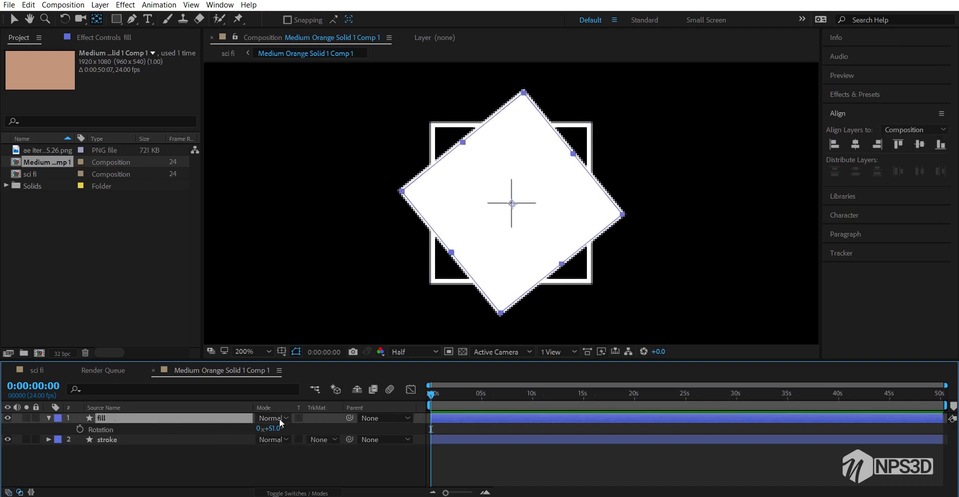
click(319, 440)
click(328, 418)
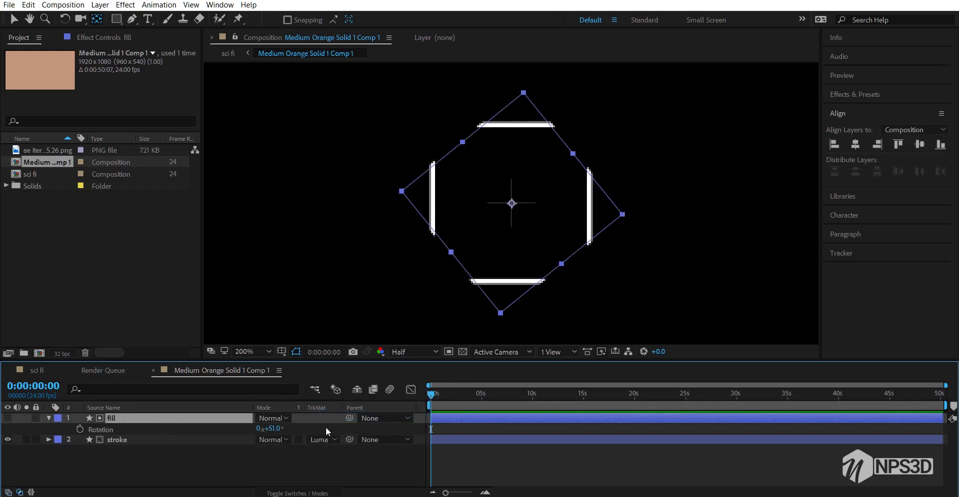
click(323, 441)
click(328, 430)
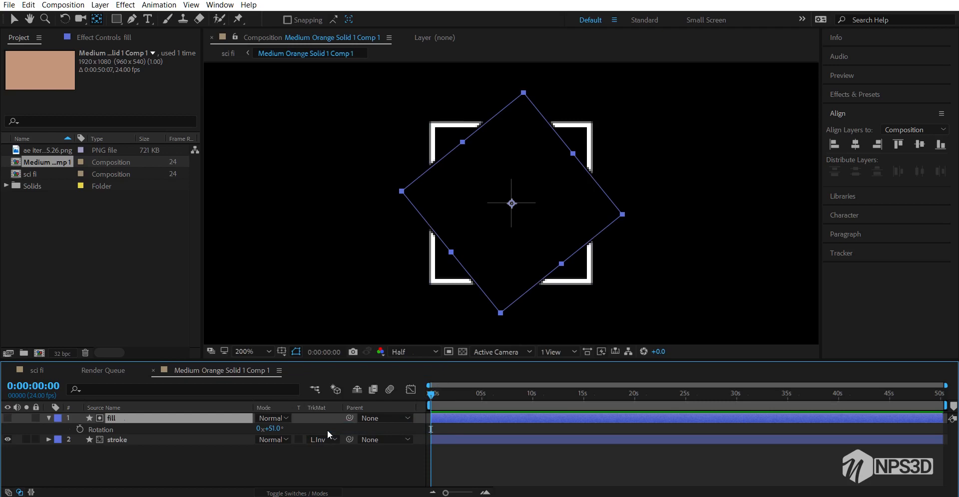
click(294, 477)
Scale the fill layer to 121% so that only short corner brackets remain of the stroke square
key(comma)
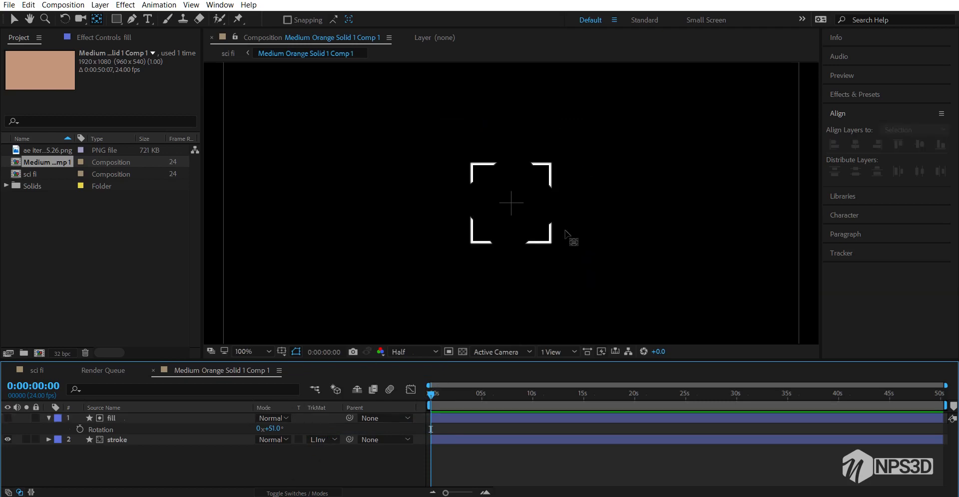
click(139, 418)
key(s)
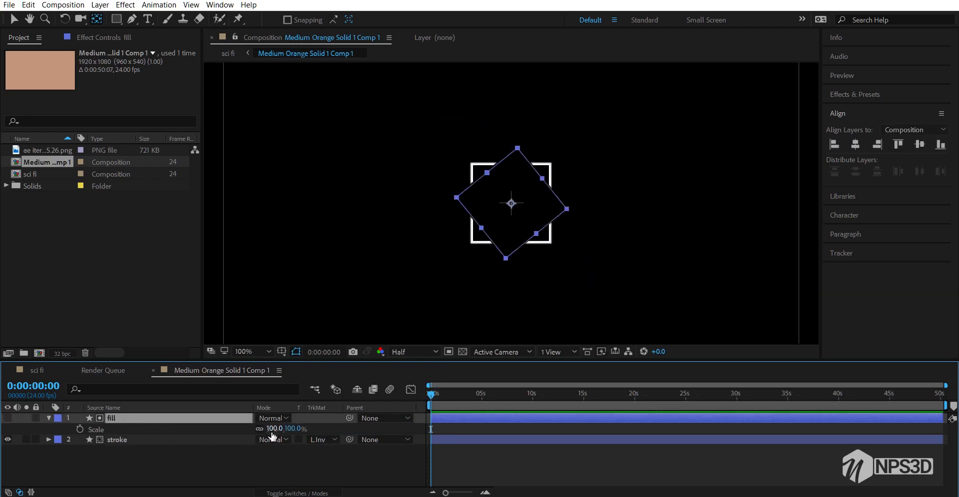
drag(272, 429, 285, 430)
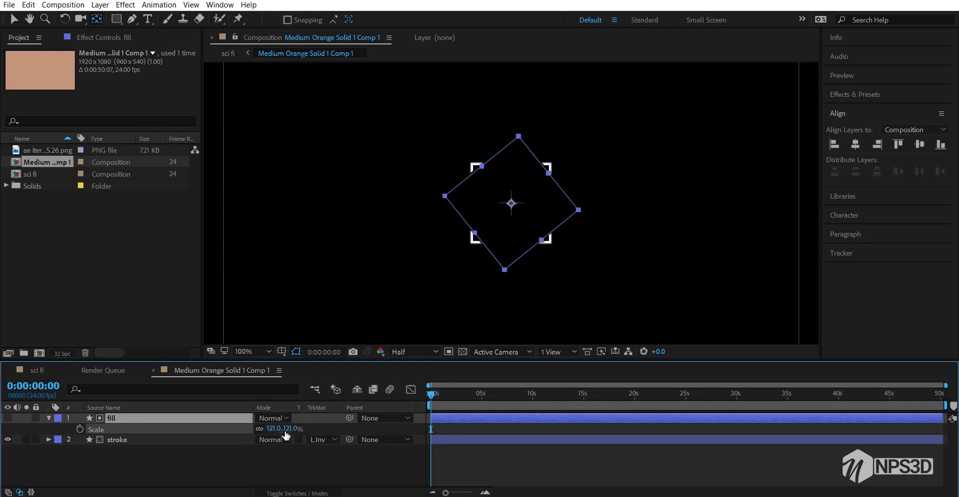
click(240, 461)
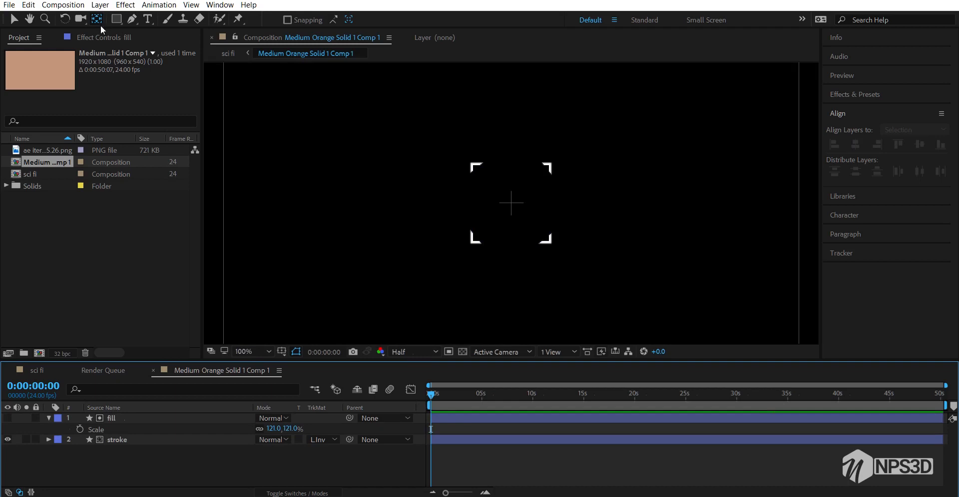
Draw a small white circle with the Ellipse tool, centred in the middle of the bracketed square
drag(113, 21, 155, 50)
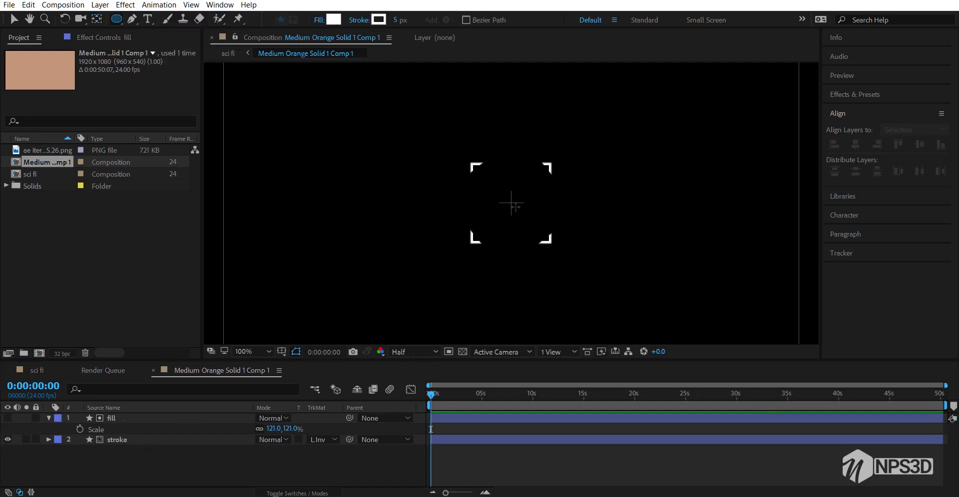
scroll(519, 211, up, 3)
drag(511, 202, 532, 216)
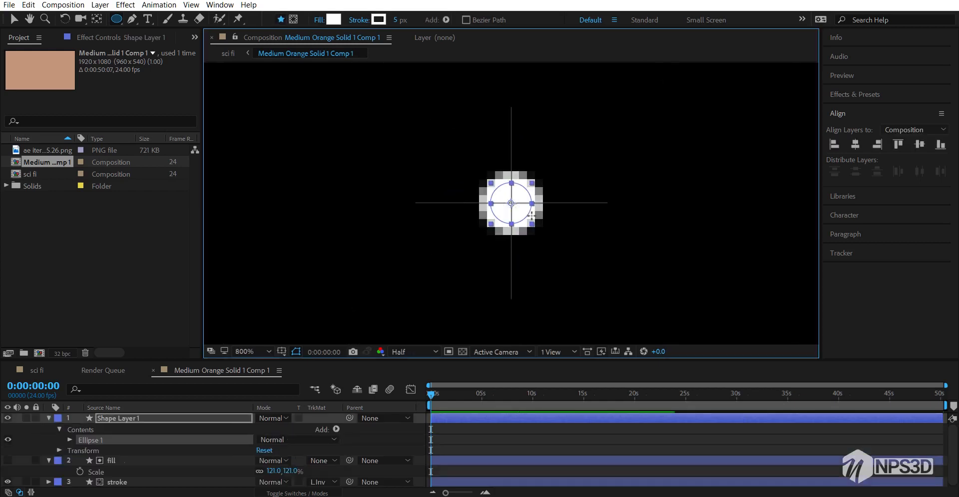
scroll(531, 216, down, 3)
Scale the small circle's shape layer to 135%
click(139, 420)
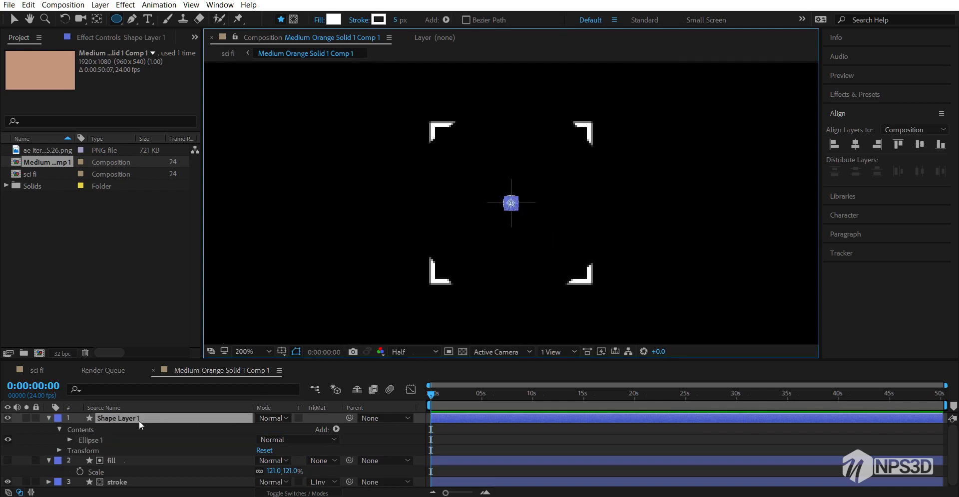
key(s)
drag(276, 432, 295, 432)
Duplicate the stroke layer and place the copy directly above the fill layer
click(241, 462)
key(comma)
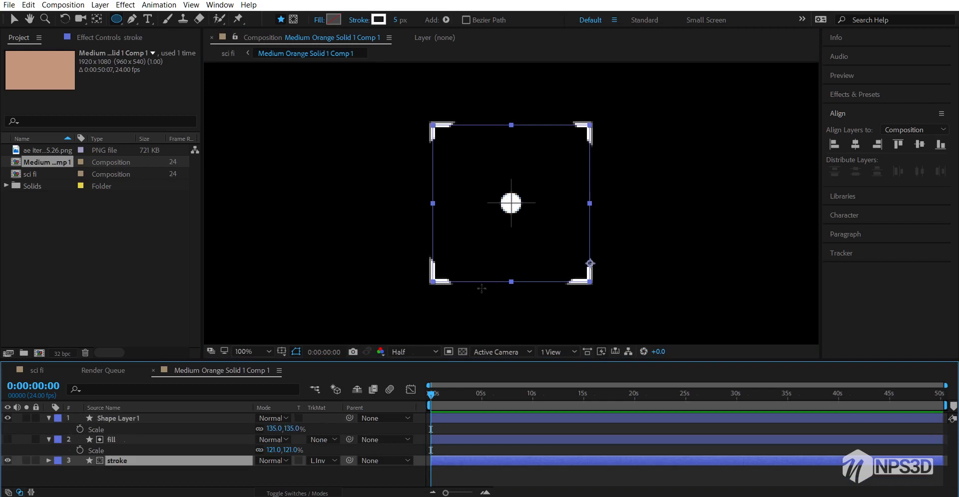
key(period)
key(ctrl+d)
drag(127, 460, 115, 439)
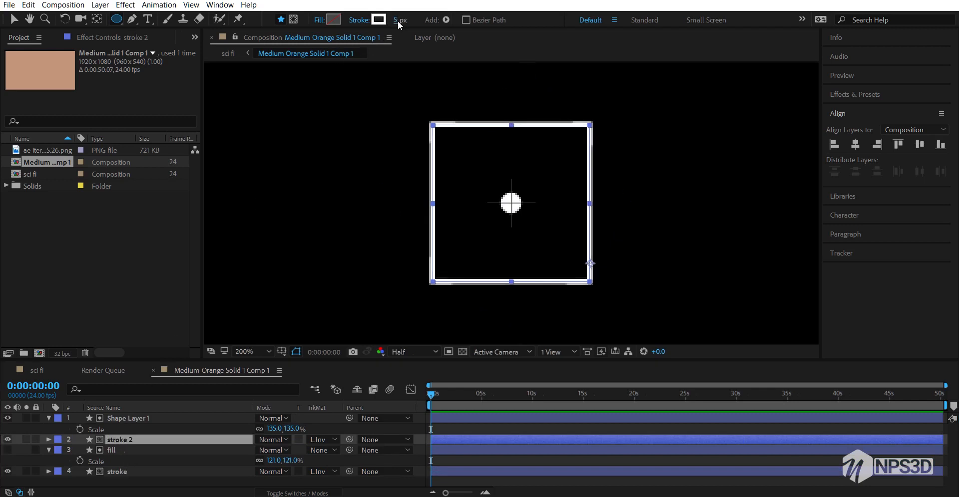
Set the duplicated stroke layer's stroke width to 1 px
text(1)
key(Return)
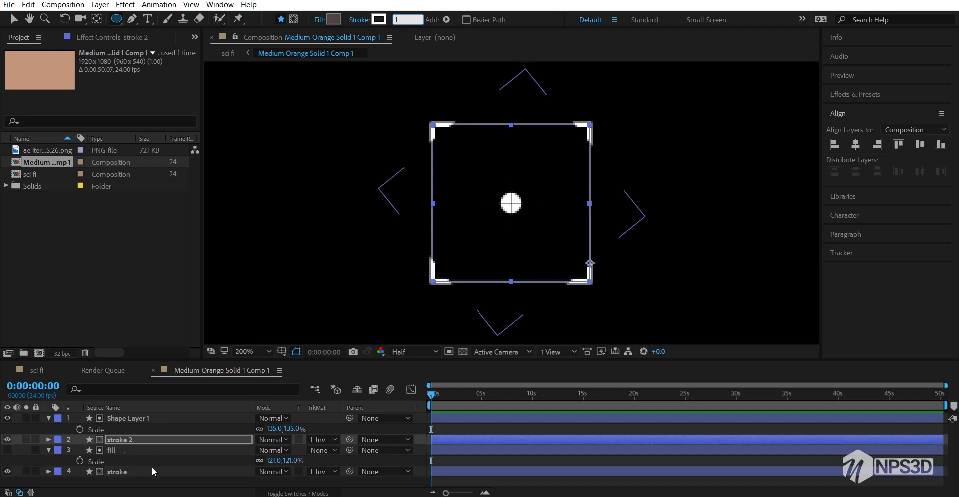
click(155, 481)
key(comma)
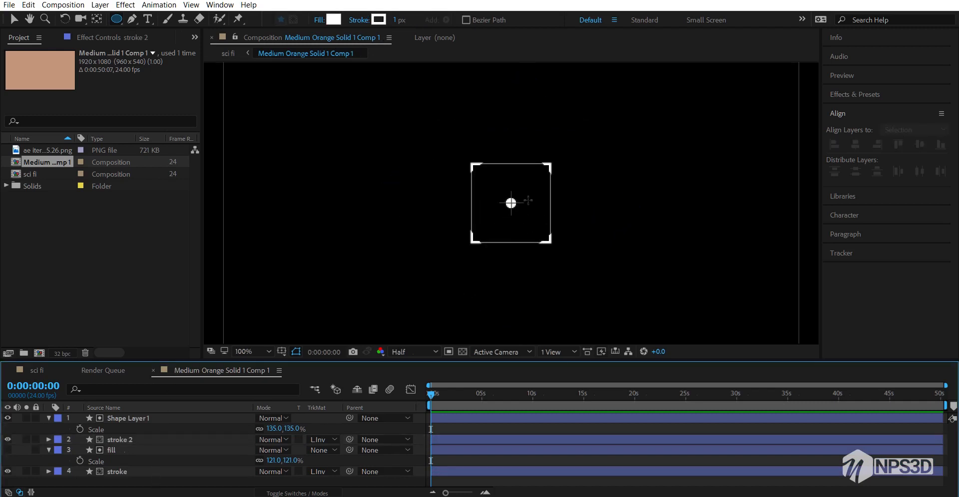
key(period)
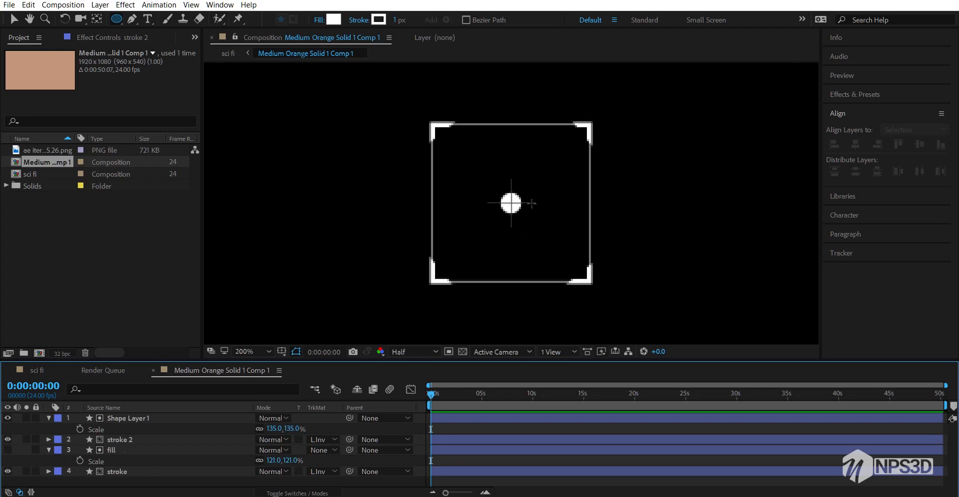
key(comma)
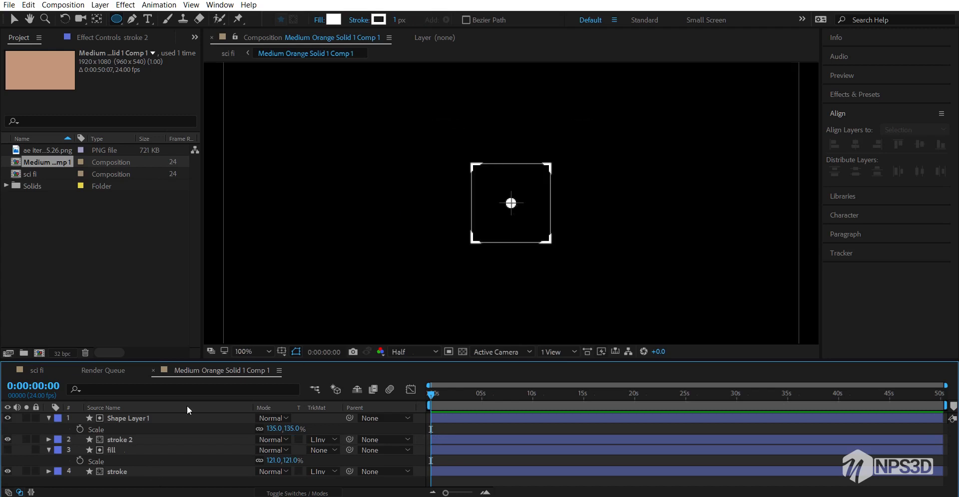
Collapse the layer properties and pre-compose all four layers into a composition named "graphics element s"
click(48, 418)
click(48, 440)
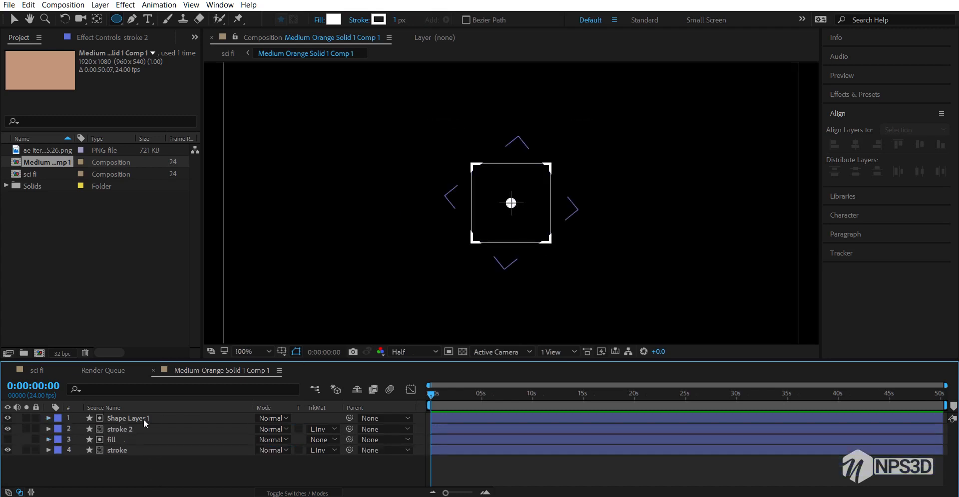
key(comma)
drag(146, 469, 145, 379)
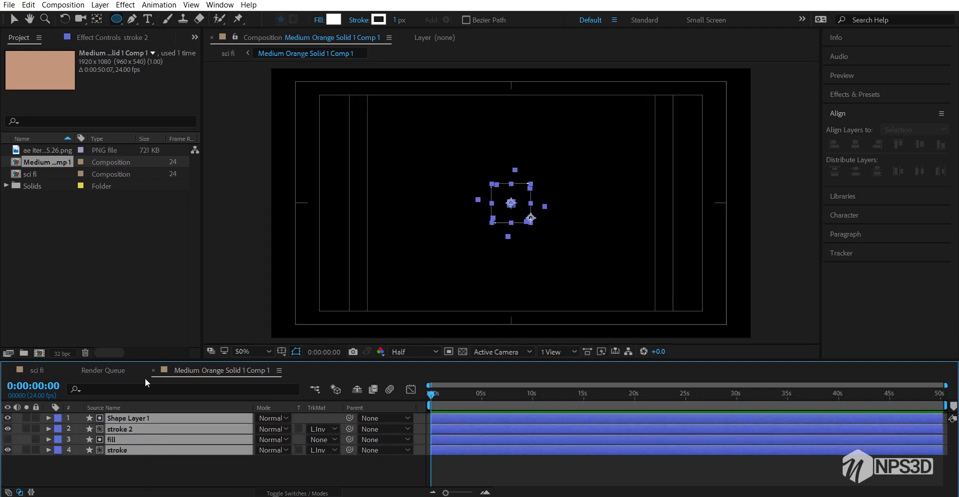
right_click(154, 431)
click(196, 400)
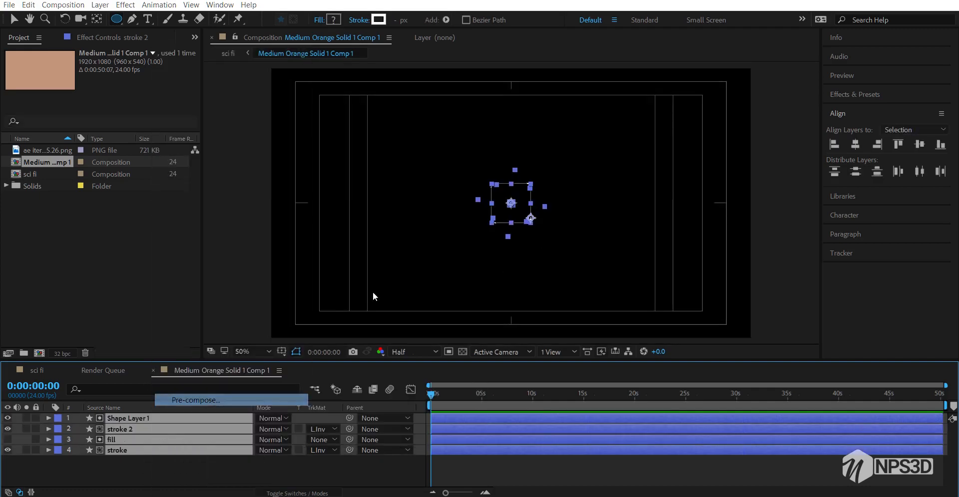
text(g)
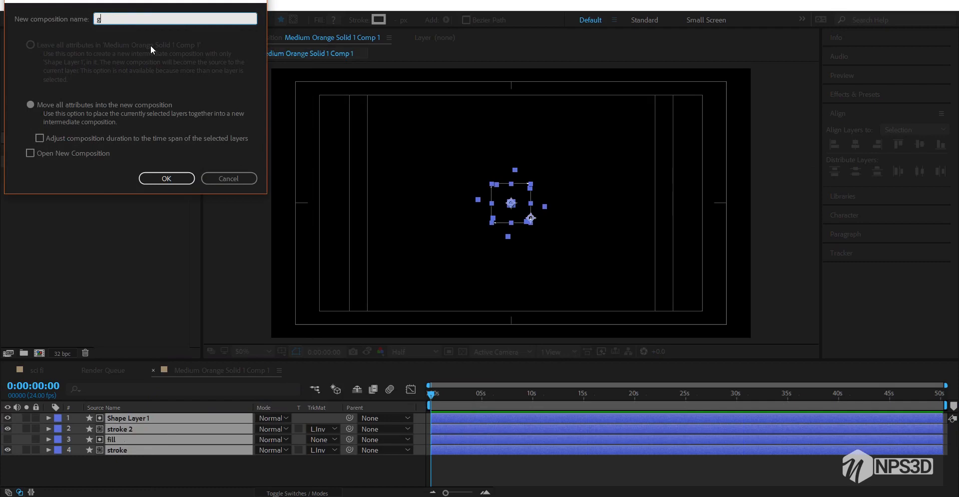
text(raphics element s)
key(Return)
scroll(591, 198, up, 1)
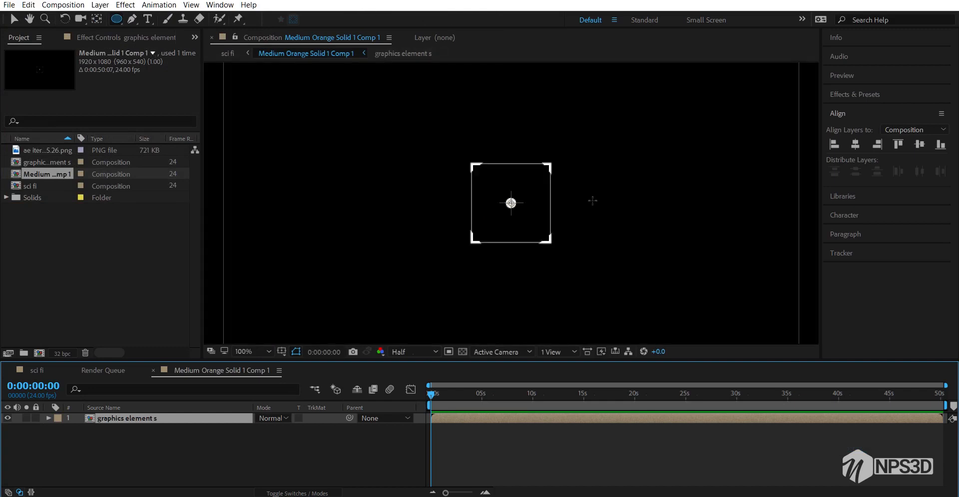
scroll(592, 199, down, 2)
scroll(569, 189, up, 1)
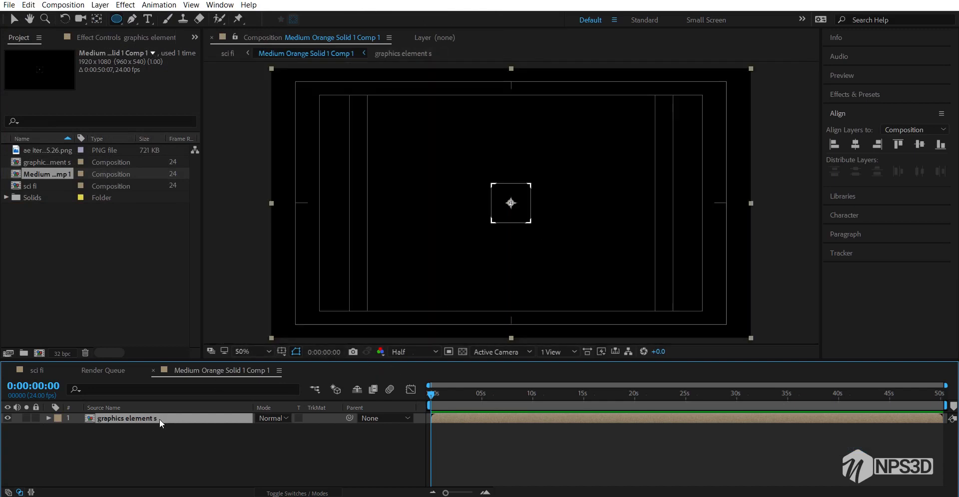
Move the graphics element s layer horizontally to the left edge of the frame
key(v)
click(280, 311)
click(199, 418)
drag(477, 207, 262, 207)
click(137, 418)
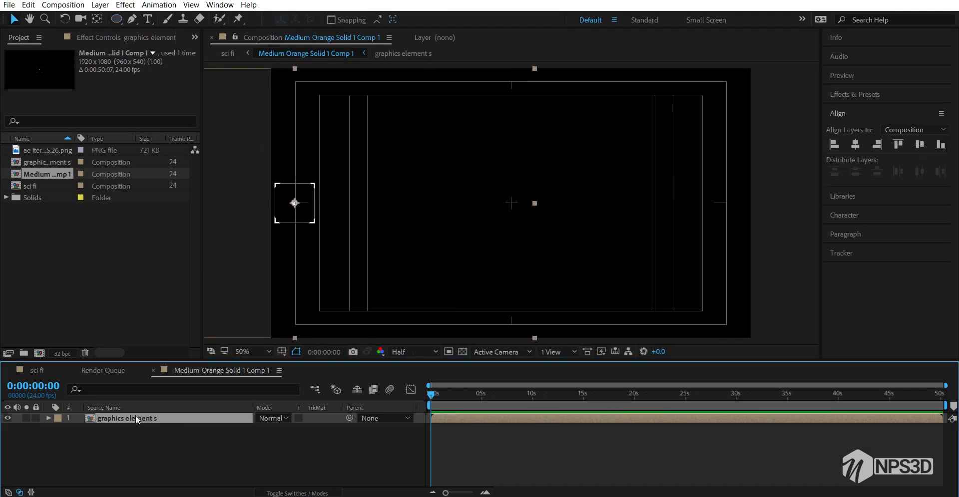
Duplicate the graphics element repeatedly and space the copies side by side into a horizontal row of eight
key(ctrl+d)
click(326, 203)
drag(351, 214, 622, 214)
shift+click(200, 429)
key(ctrl+d)
click(165, 472)
key(ctrl+a)
key(ctrl+d)
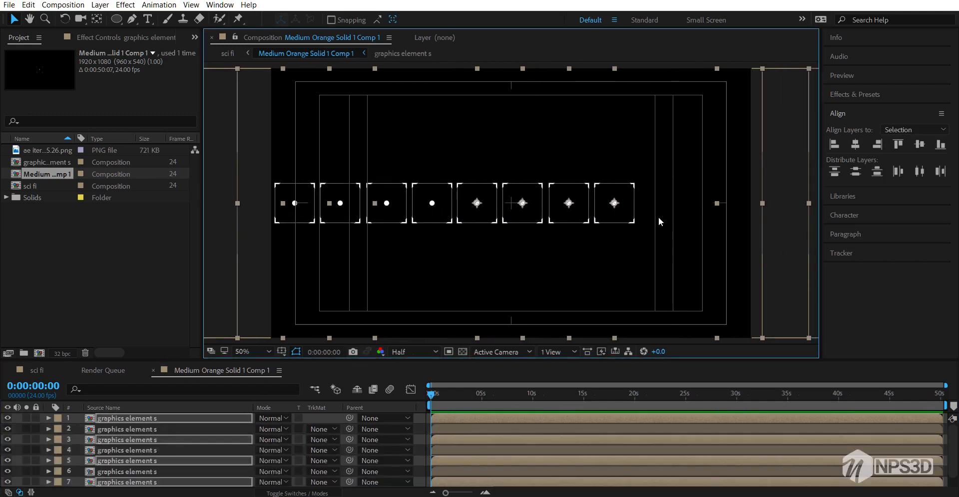
Add two more duplicates at the right end to extend the row to ten elements
click(198, 428)
key(ctrl+d)
drag(432, 211, 702, 208)
click(153, 419)
click(152, 429)
key(ctrl+d)
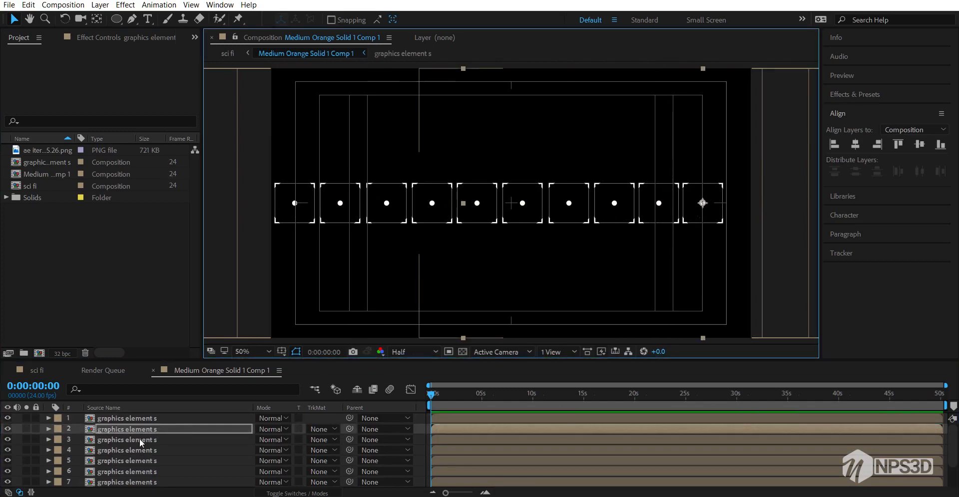
Shift all ten elements slightly right to centre the row, and hide the title/action safe overlay
key(ctrl+a)
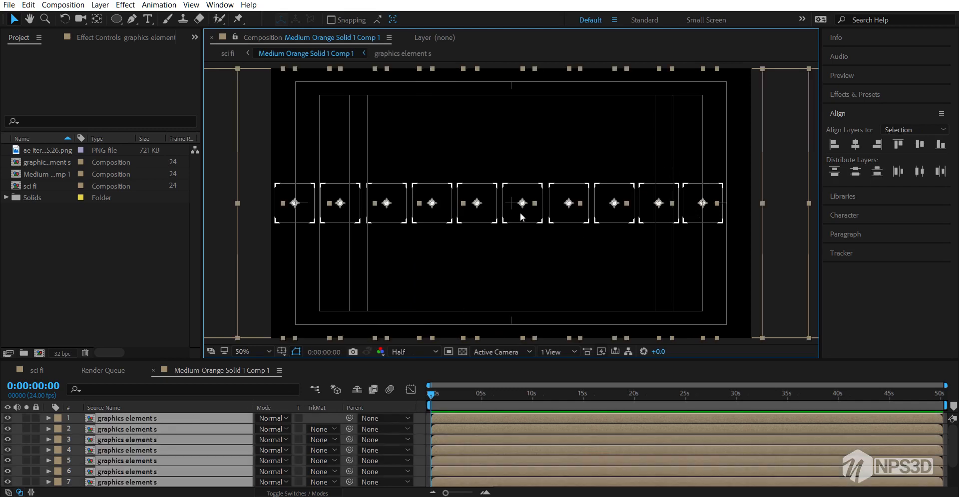
drag(515, 215, 527, 213)
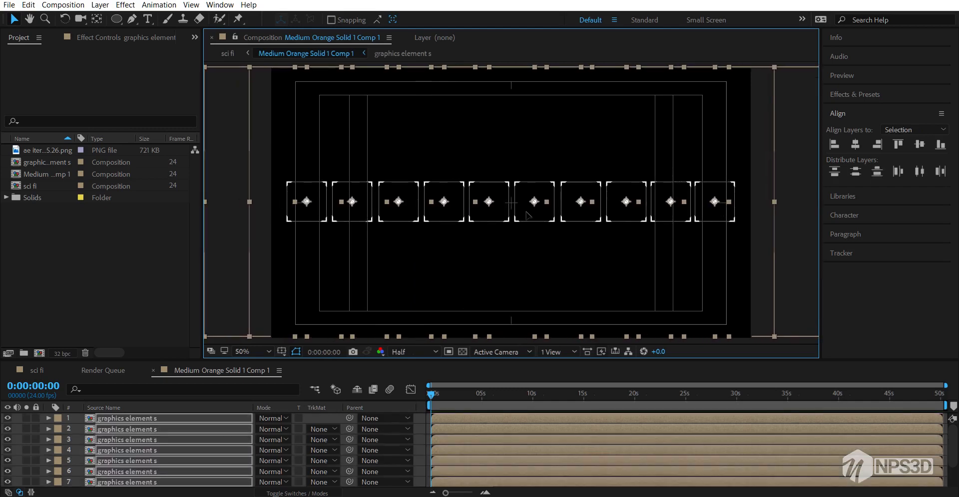
click(296, 351)
click(320, 364)
click(116, 281)
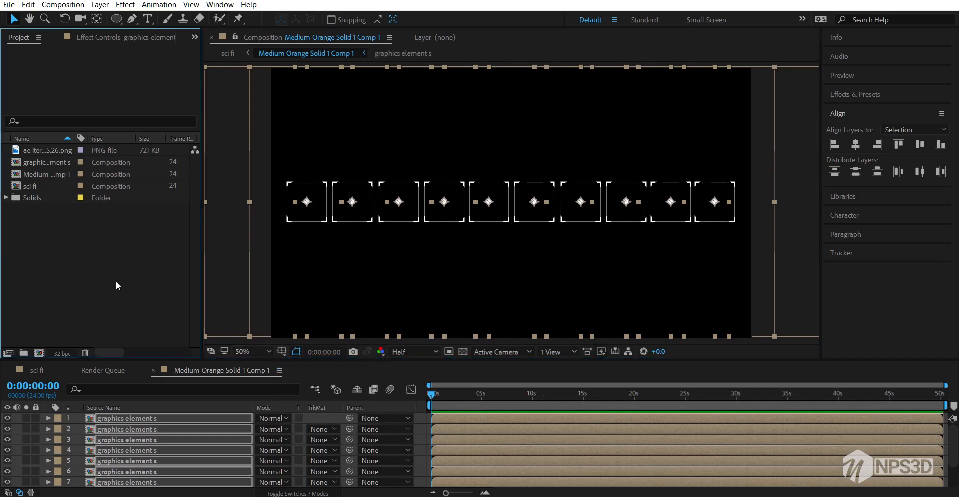
click(211, 299)
key(grave)
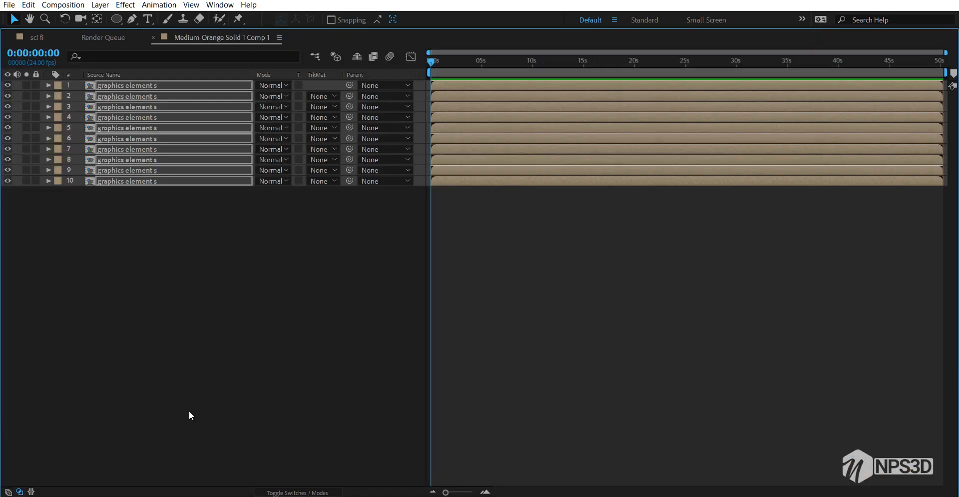
click(189, 414)
key(grave)
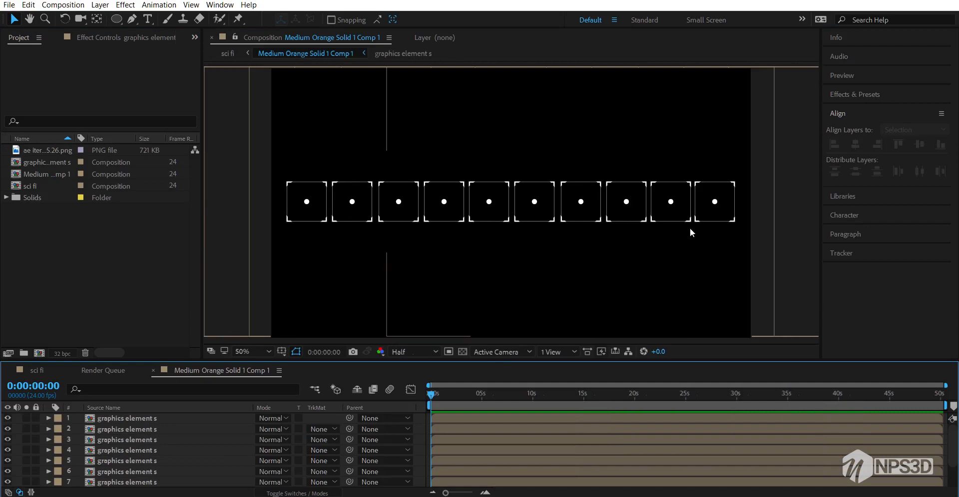
Return to the sci fi composition and apply the Polar Coordinates effect to the Medium Orange Solid 1 Comp 1 layer
click(124, 371)
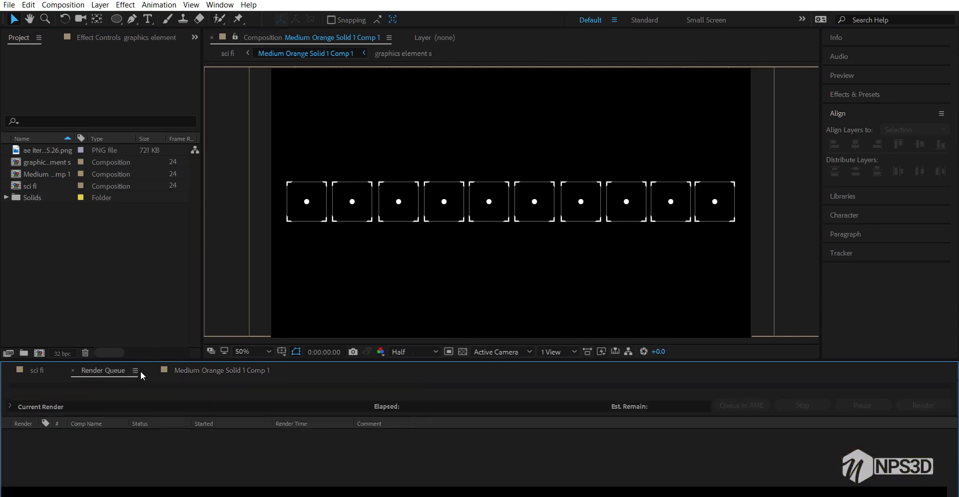
click(37, 372)
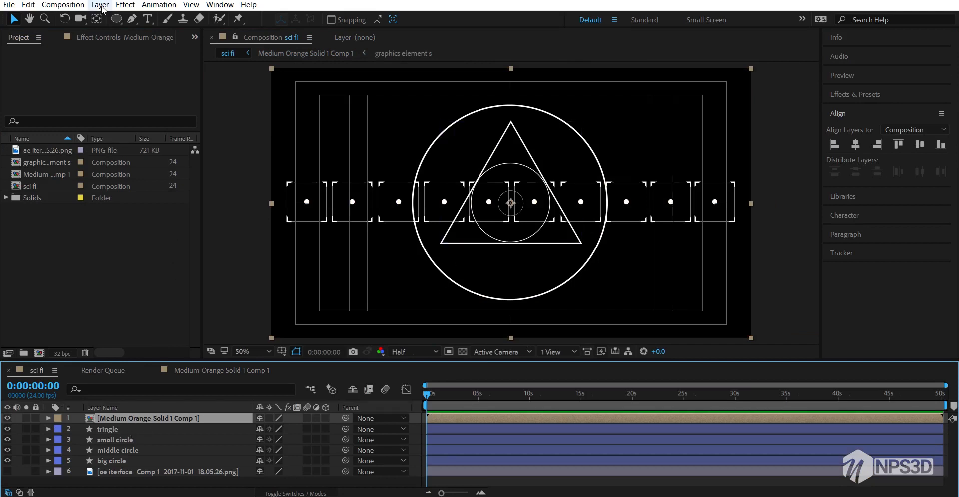
click(109, 37)
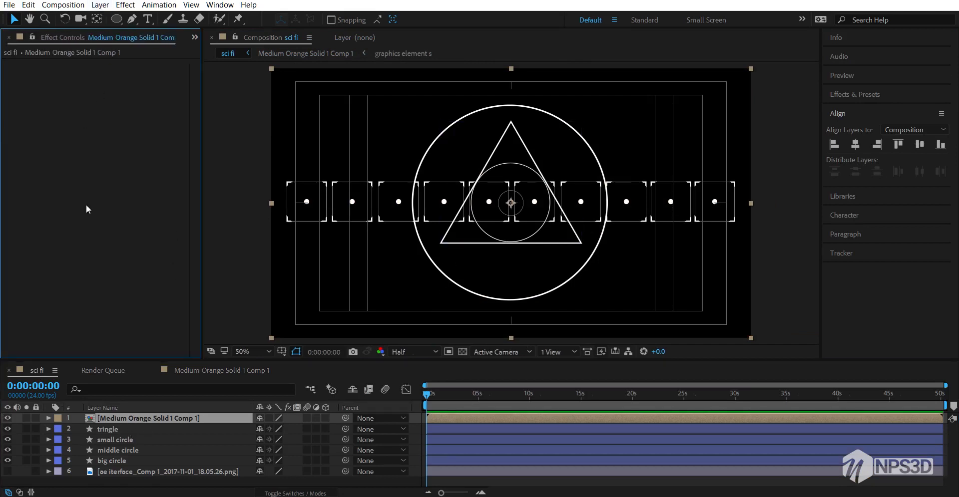
key(ctrl+space)
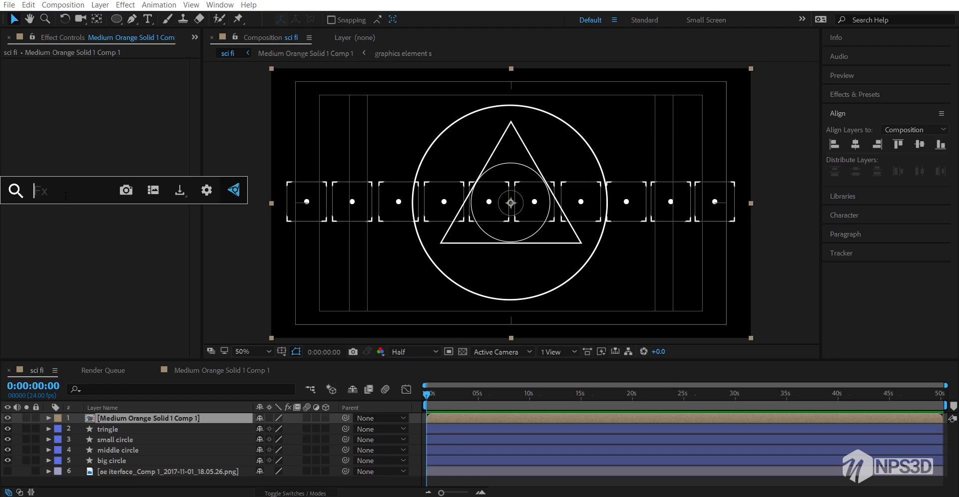
text(polo)
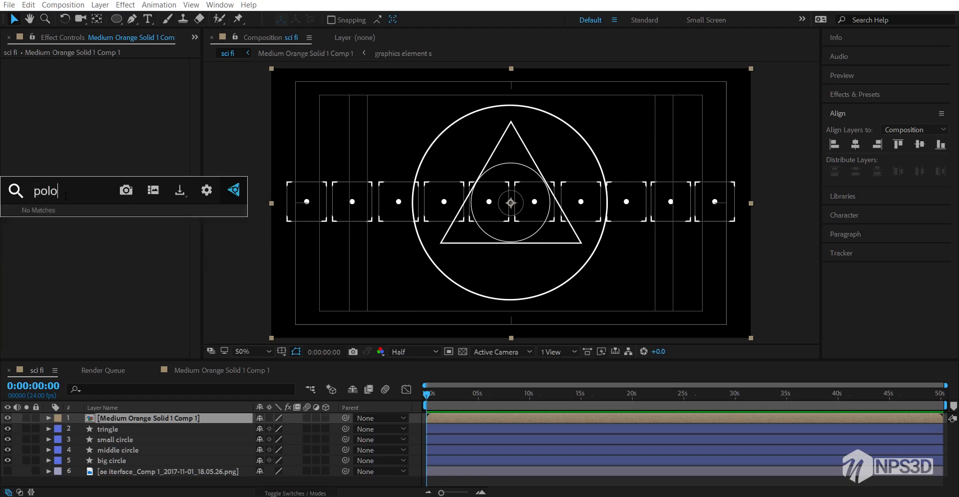
key(BackSpace)
text(a)
key(Return)
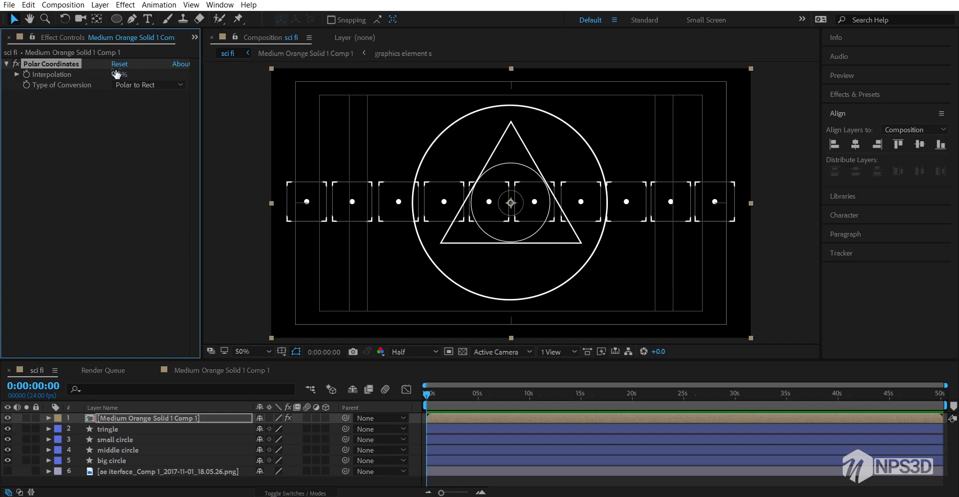
Set Polar Coordinates' Interpolation to 100% and its Type of Conversion to Rect to Polar
drag(118, 74, 228, 61)
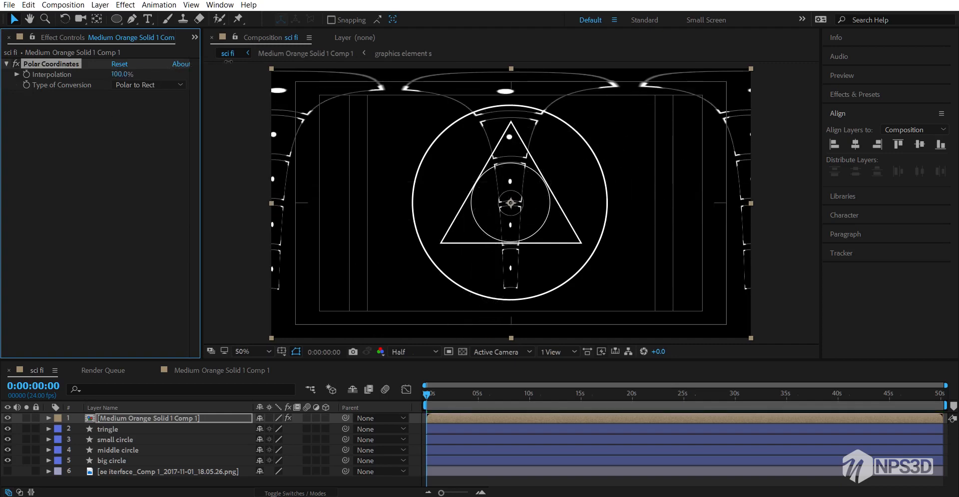
click(152, 83)
click(152, 97)
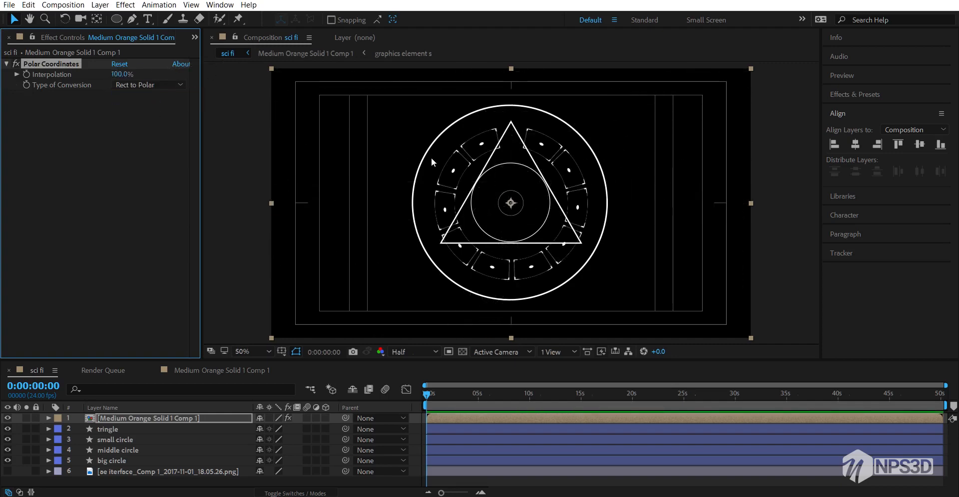
Examine the polar ring up close and inspect the nested row and graphics element s compositions that build it
key(period)
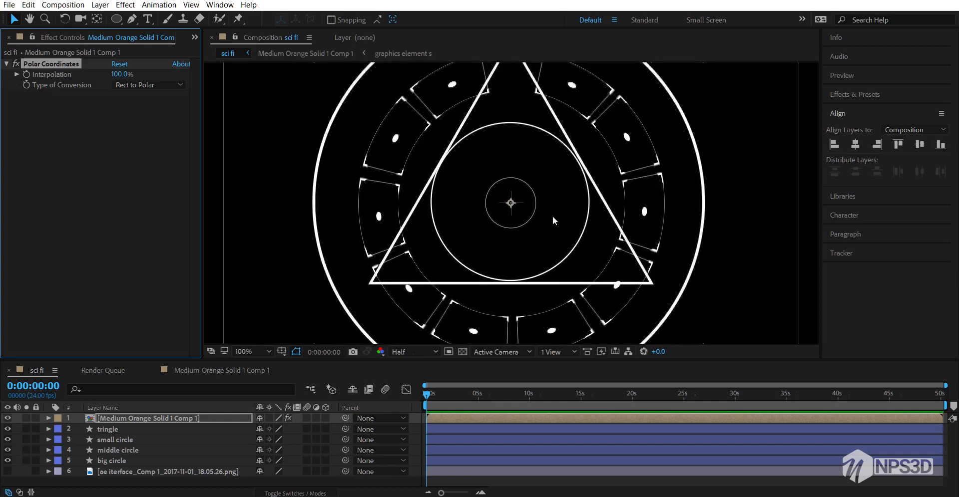
key(comma)
key(period)
key(comma)
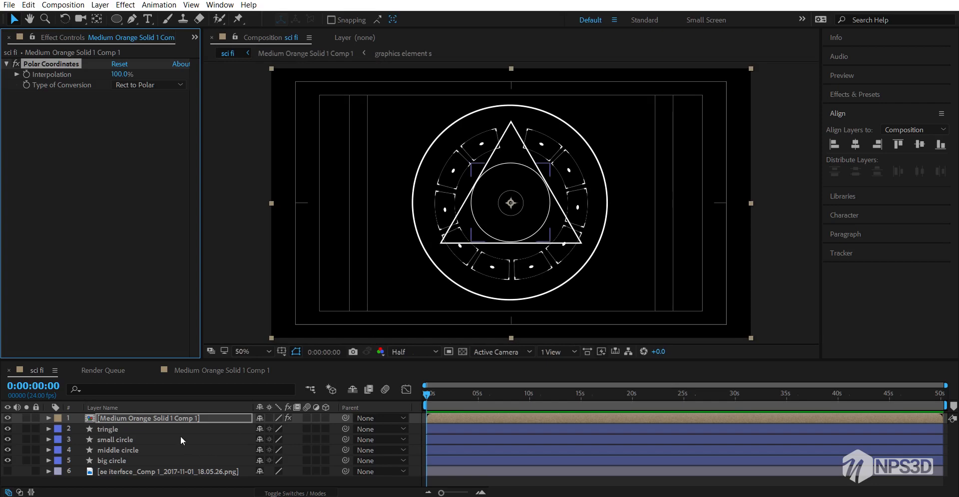
double_click(179, 418)
double_click(179, 417)
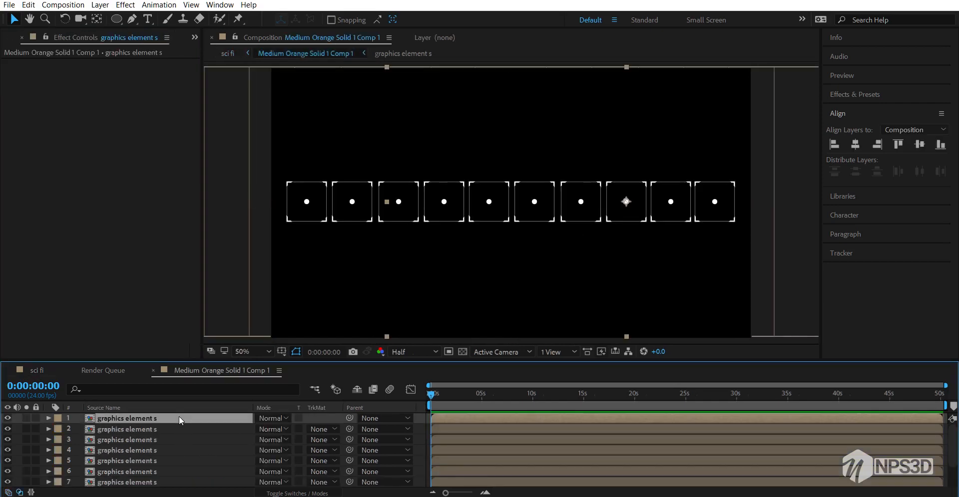
click(153, 450)
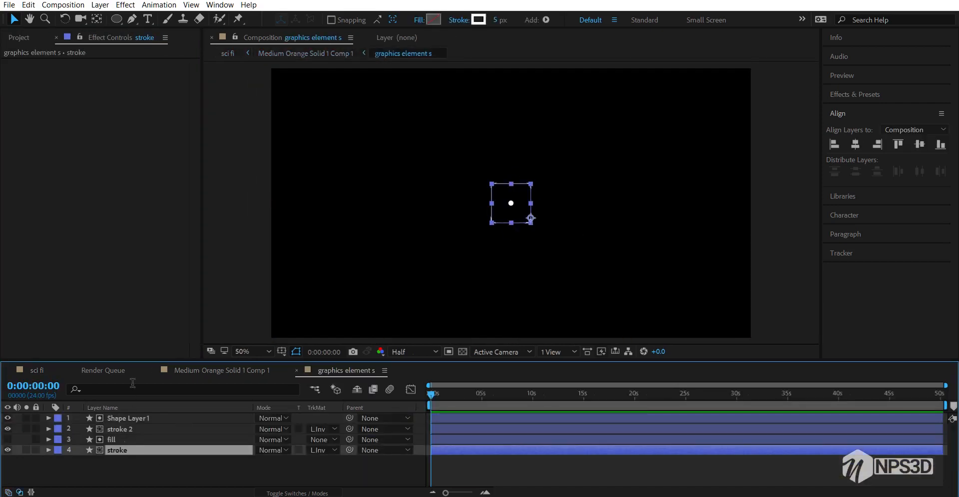
click(192, 370)
scroll(145, 448, down, 2)
scroll(143, 455, up, 2)
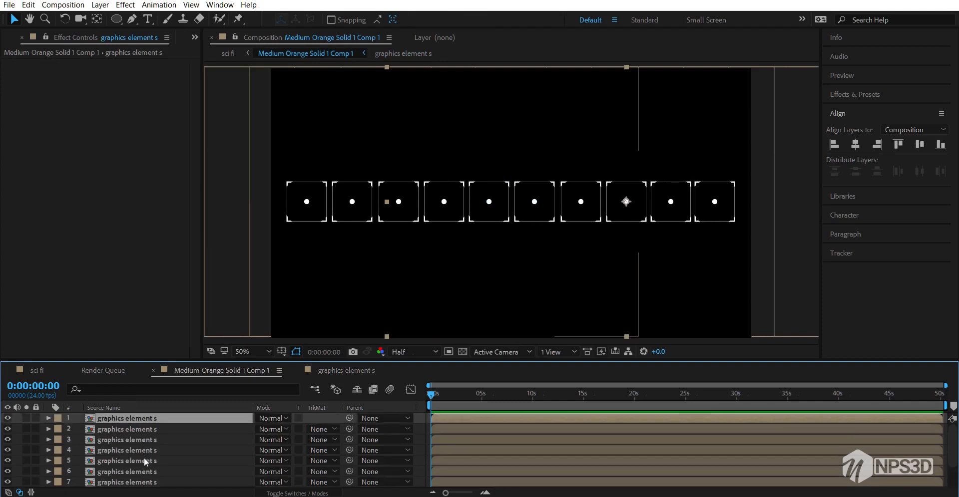
Try hiding the stroke 2 layer in the graphics element s composition and check the ring in the sci fi composition
click(322, 373)
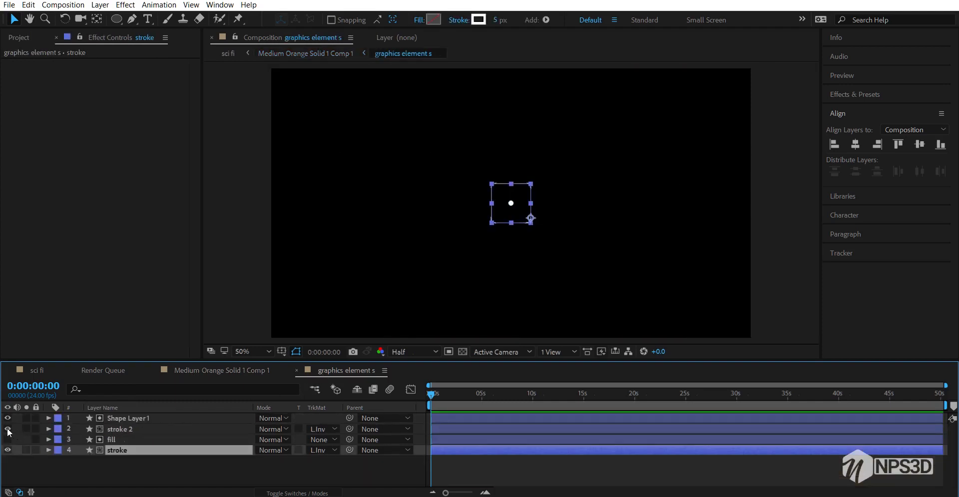
click(51, 463)
click(136, 372)
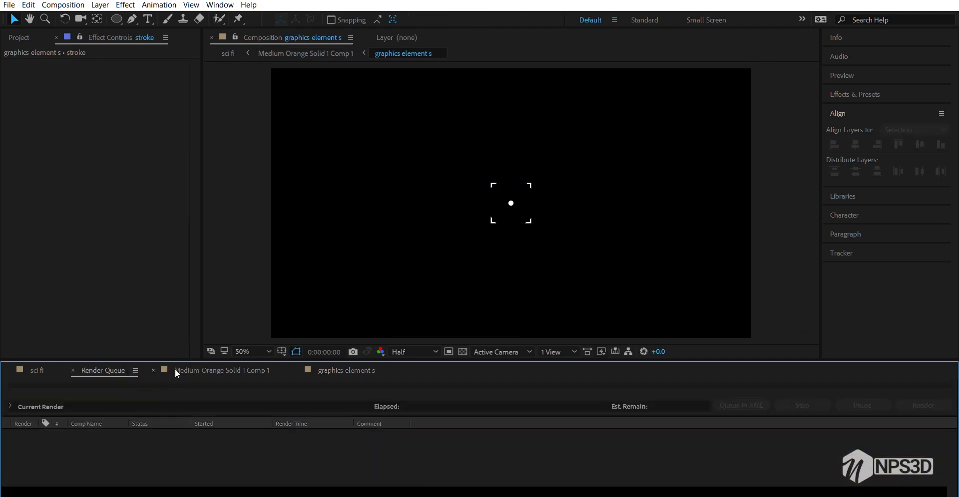
click(179, 371)
click(36, 371)
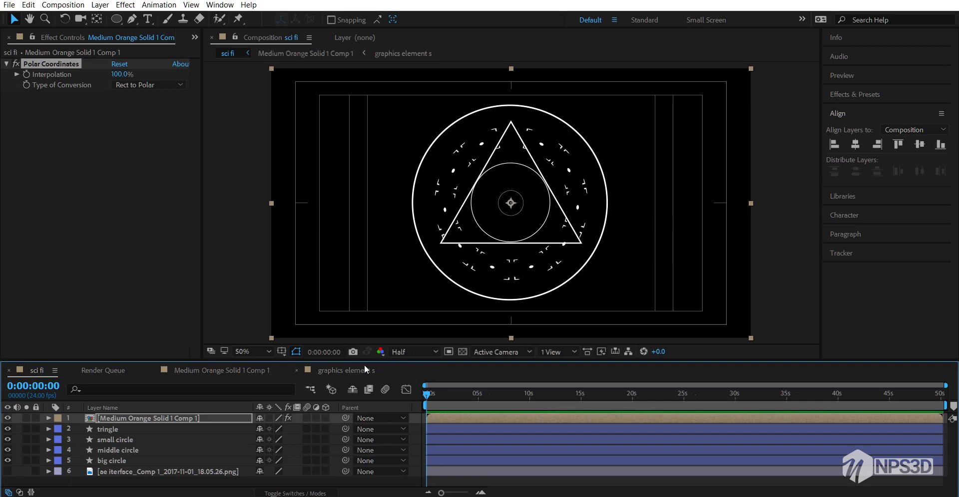
Make the stroke 2 layer visible again in graphics element s, and return to the sci fi composition with nothing selected
click(346, 370)
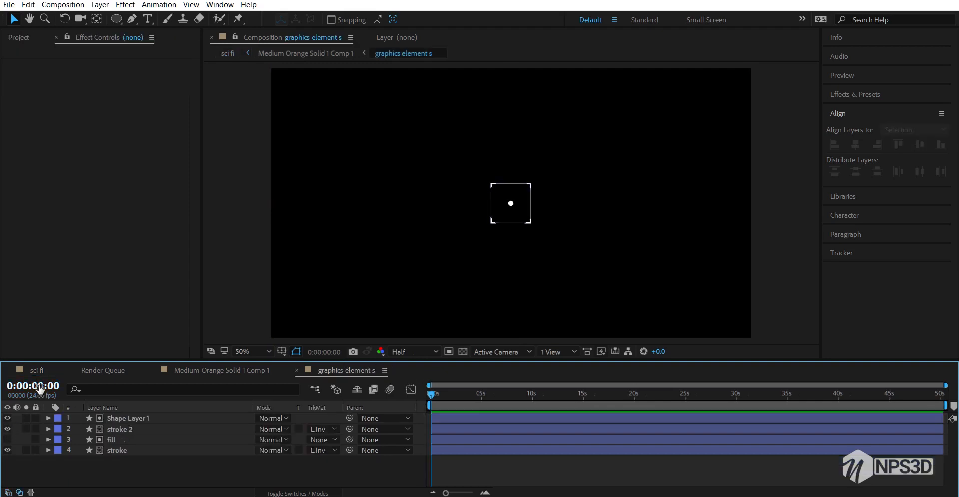
click(24, 370)
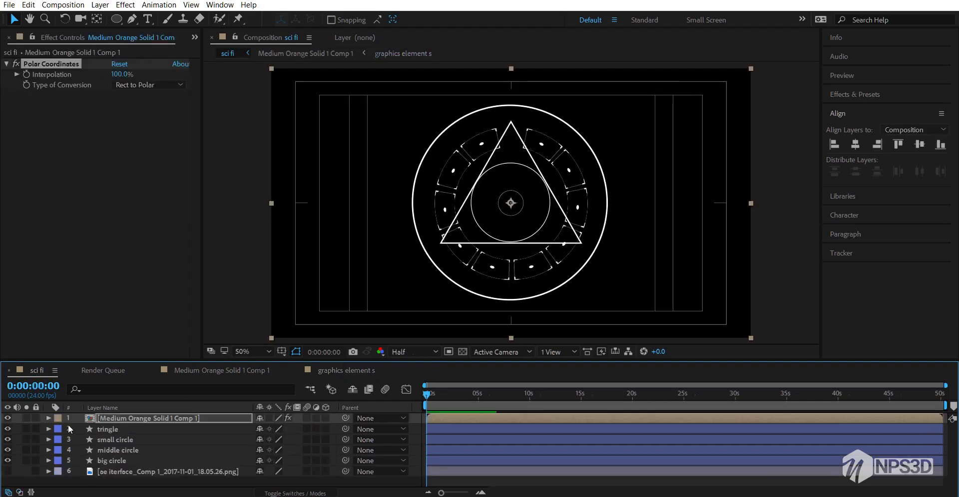
click(93, 481)
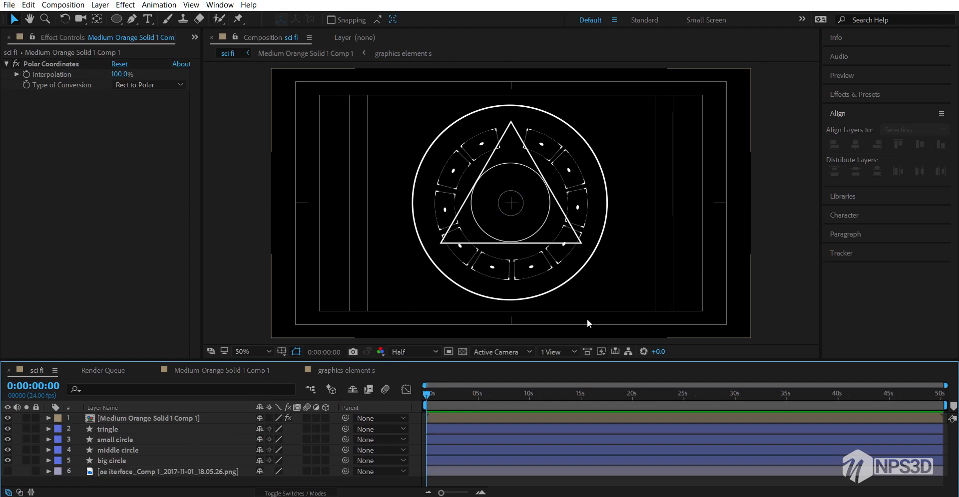
Scale the big circle layer to 132%, collapse its properties and deselect it
click(215, 461)
key(s)
drag(266, 471, 275, 472)
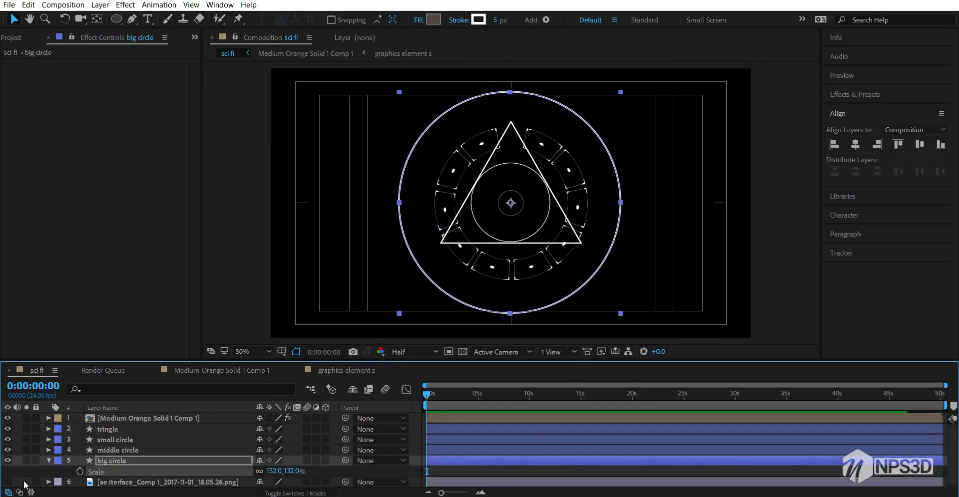
click(48, 461)
click(70, 485)
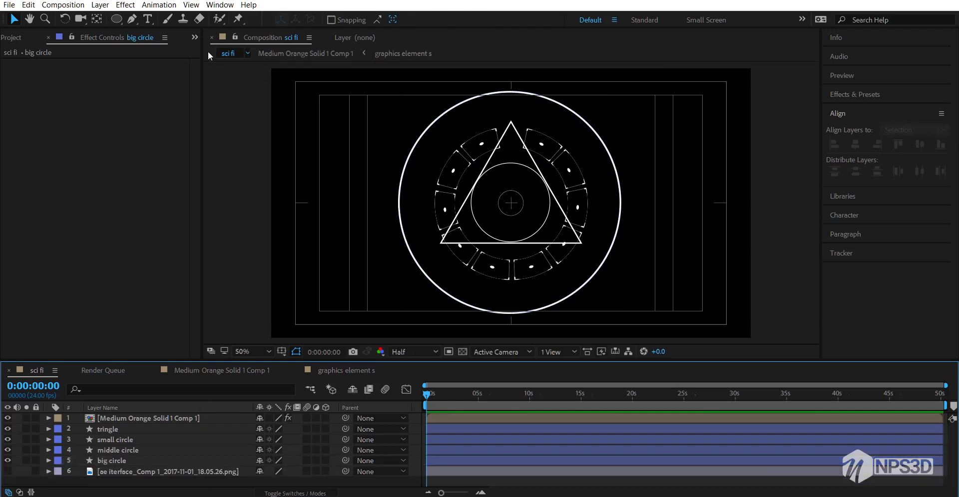
Discard a white-filled trial rectangle and draw one with fill set to None around the triangle, its corners touching the big circle
drag(121, 19, 150, 24)
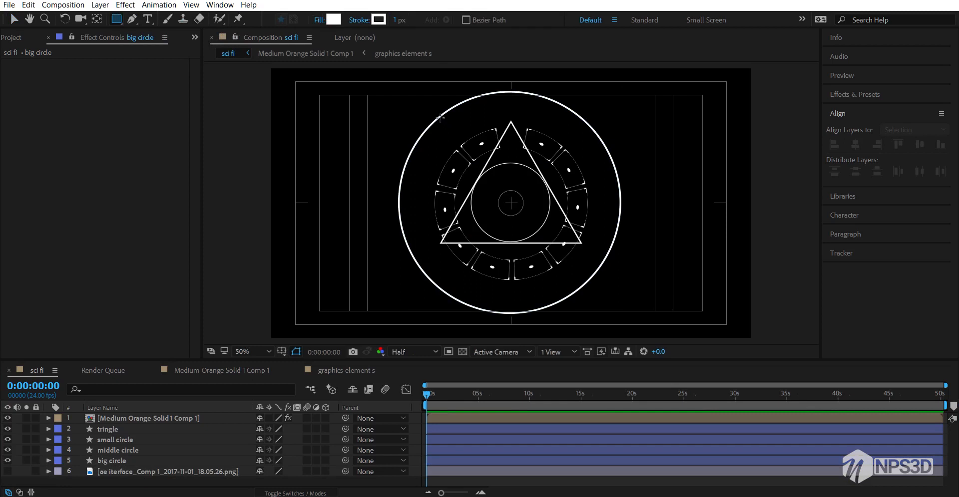
drag(440, 118, 572, 128)
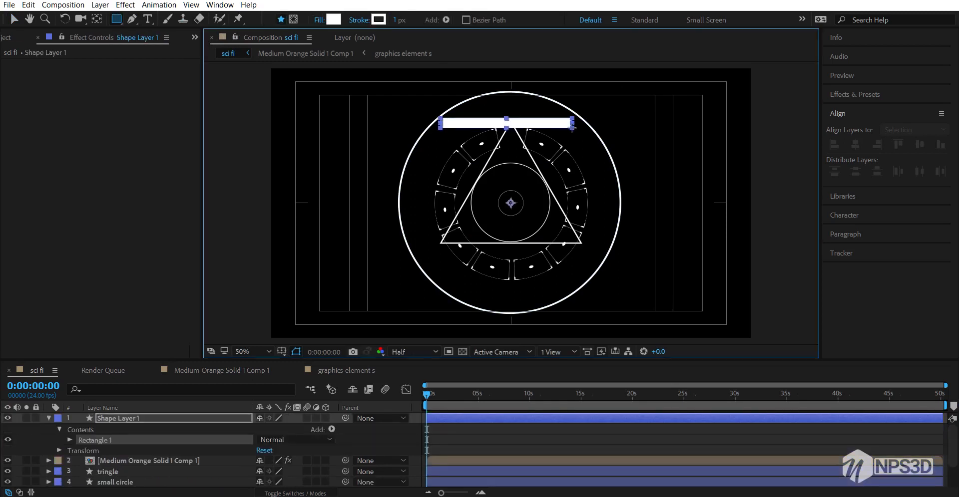
key(Delete)
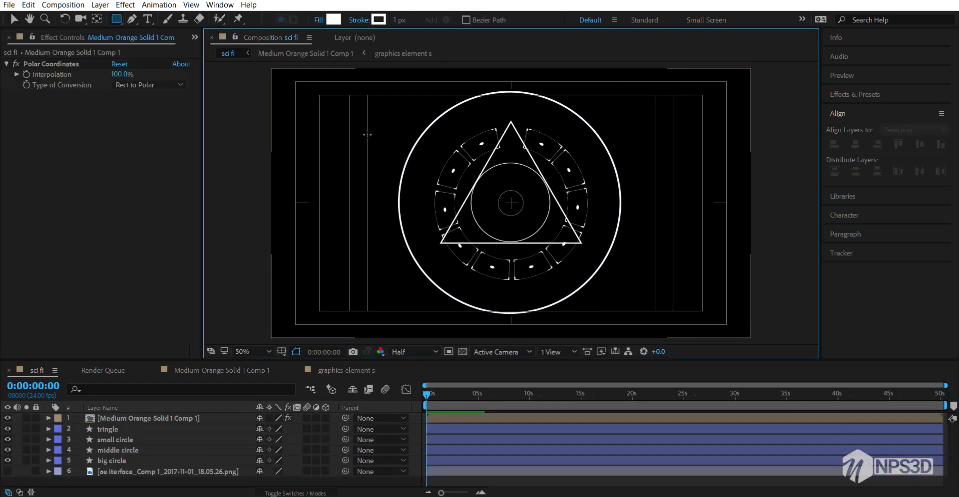
click(319, 20)
click(21, 19)
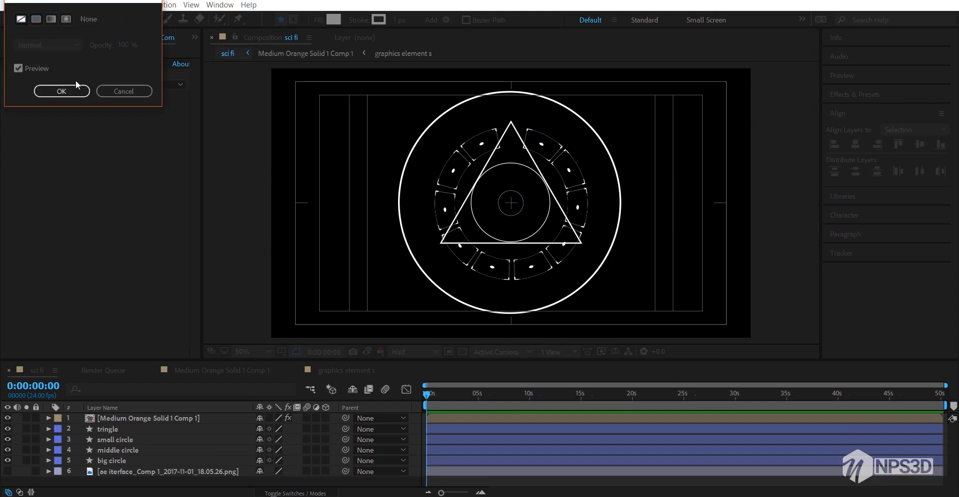
click(76, 88)
mouse_move(493, 130)
mouse_down()
mouse_move(554, 162)
mouse_move(582, 284)
mouse_up()
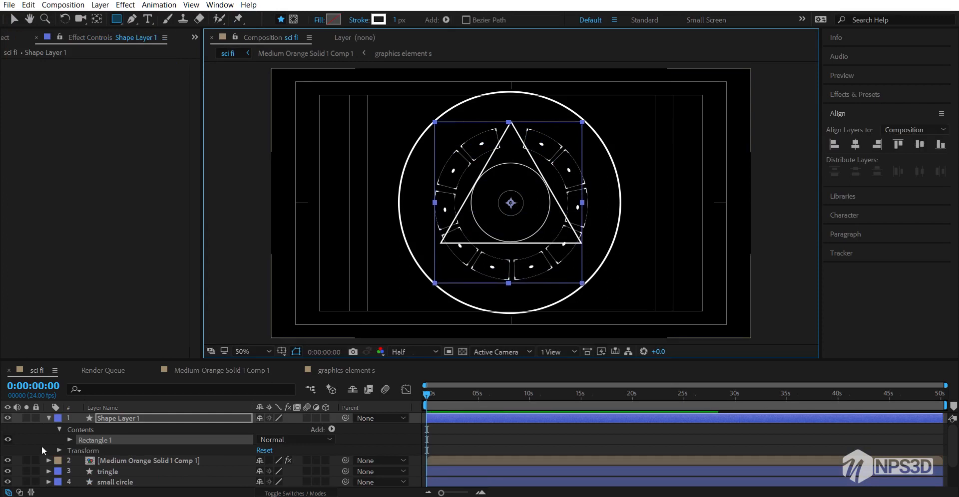
Set the new rectangle's stroke width to 3 px
click(111, 422)
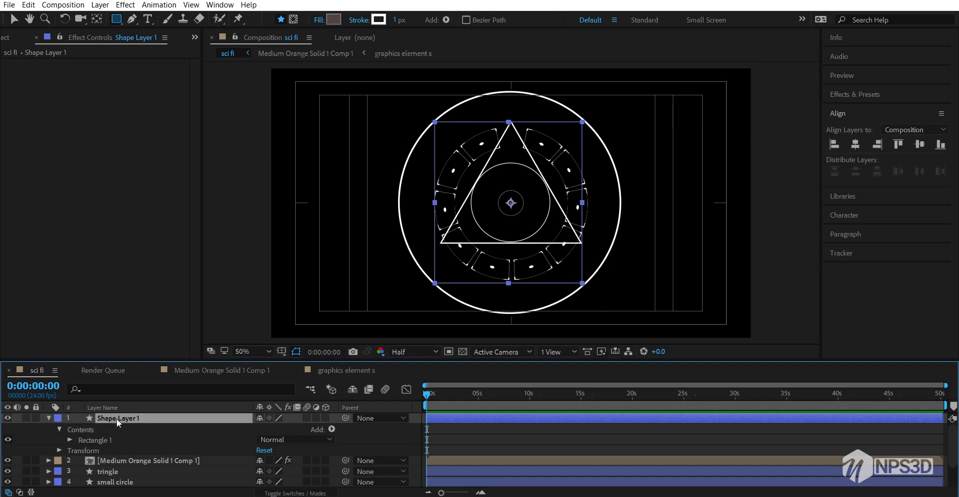
click(400, 19)
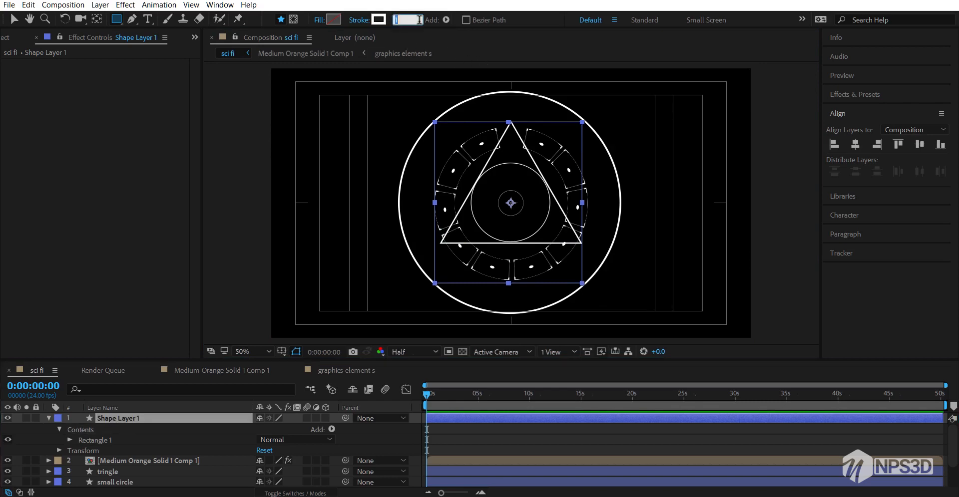
text(3)
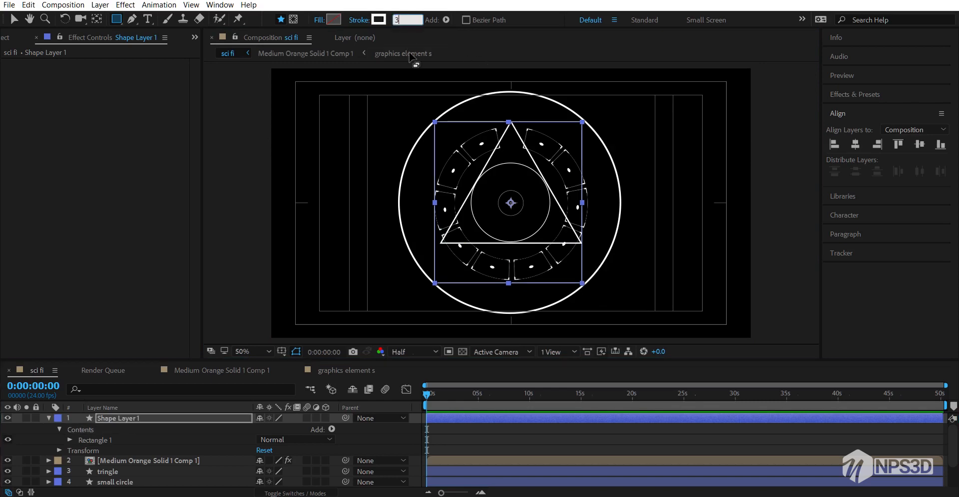
Rename the rectangle's shape layer to rect and collapse its properties
click(122, 419)
key(Return)
text(rect)
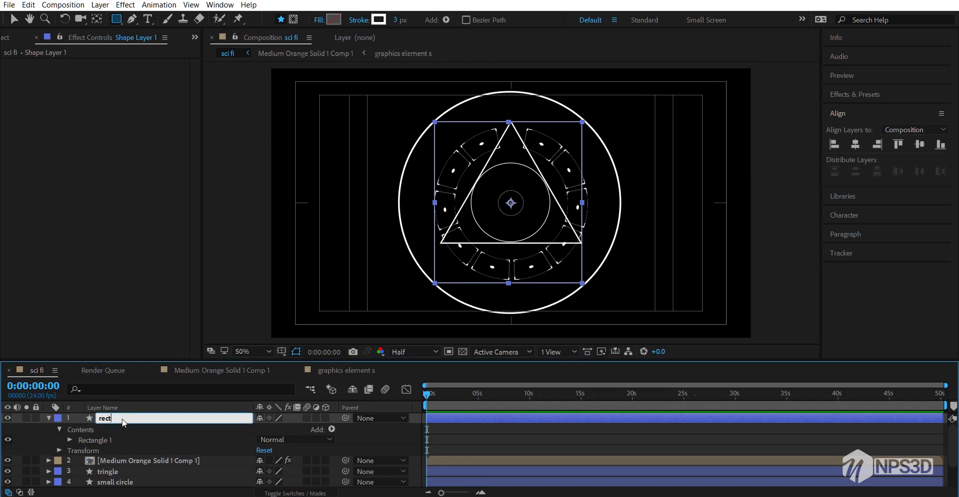
key(Return)
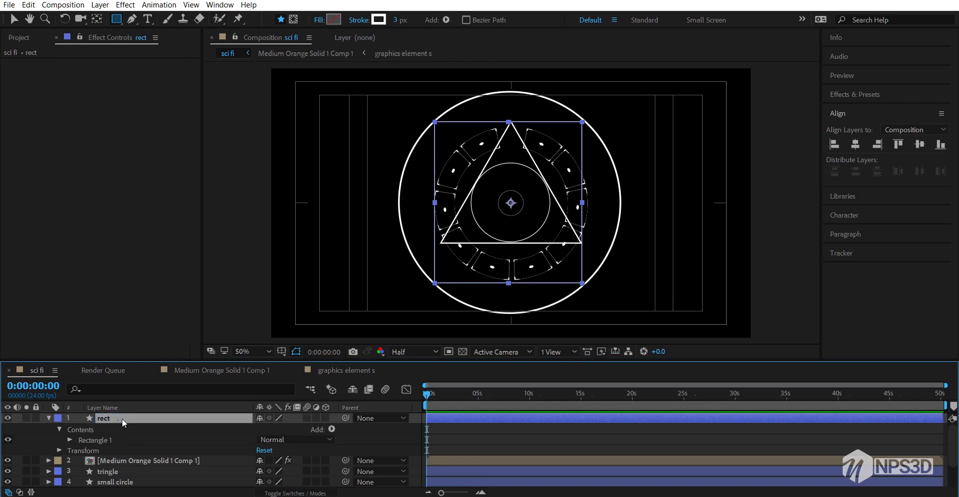
click(48, 418)
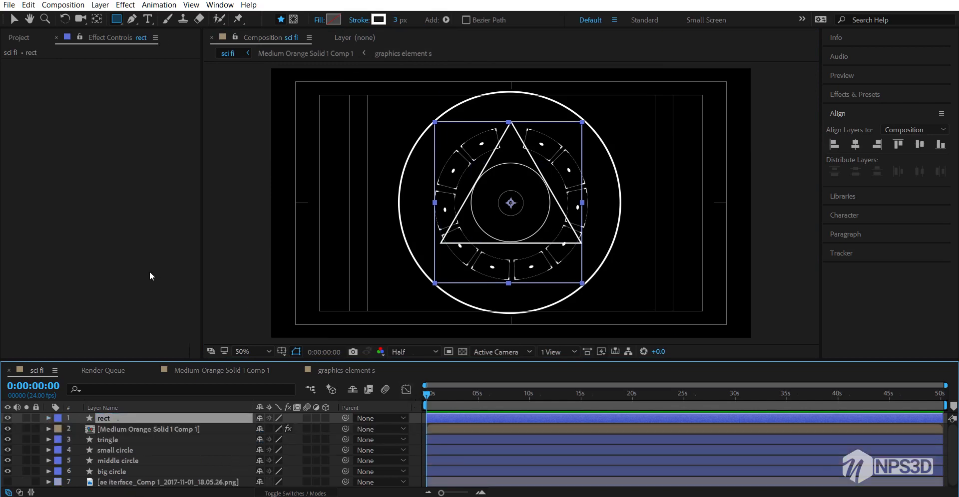
Hide the title/action safe overlay and the selected layer's outlines and handles in the composition view
mouse_move(596, 277)
mouse_down()
mouse_move(595, 265)
mouse_move(593, 285)
mouse_up()
click(281, 352)
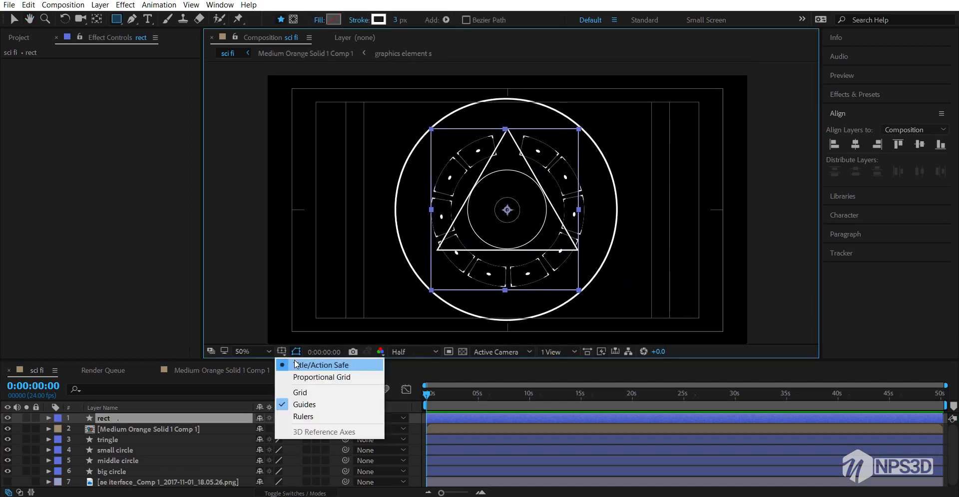
click(320, 365)
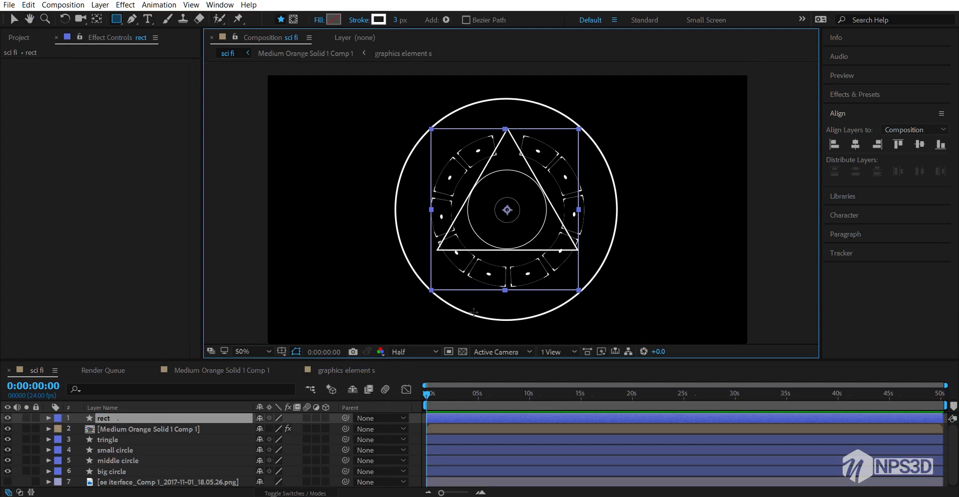
key(ctrl+shift+h)
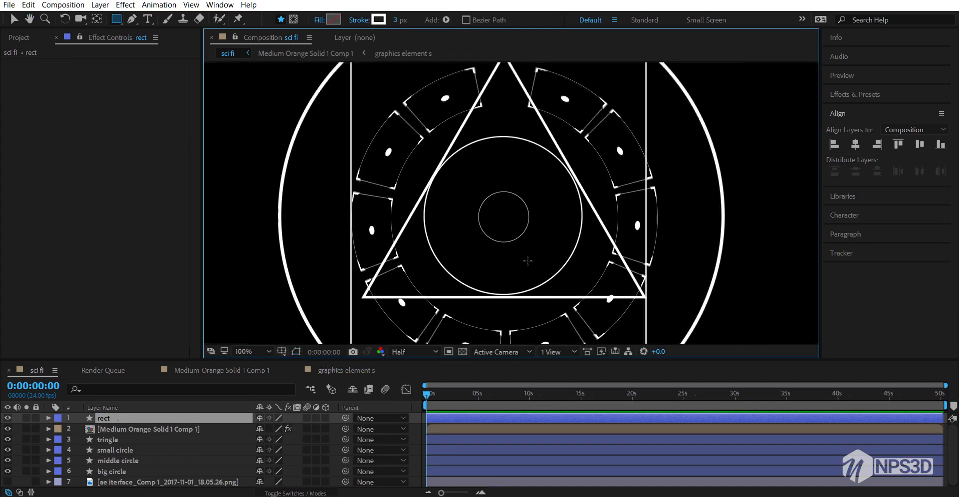
Try the composition preview at Full resolution, and set it back to Half
scroll(528, 261, down, 1)
scroll(530, 204, up, 1)
click(417, 352)
click(454, 377)
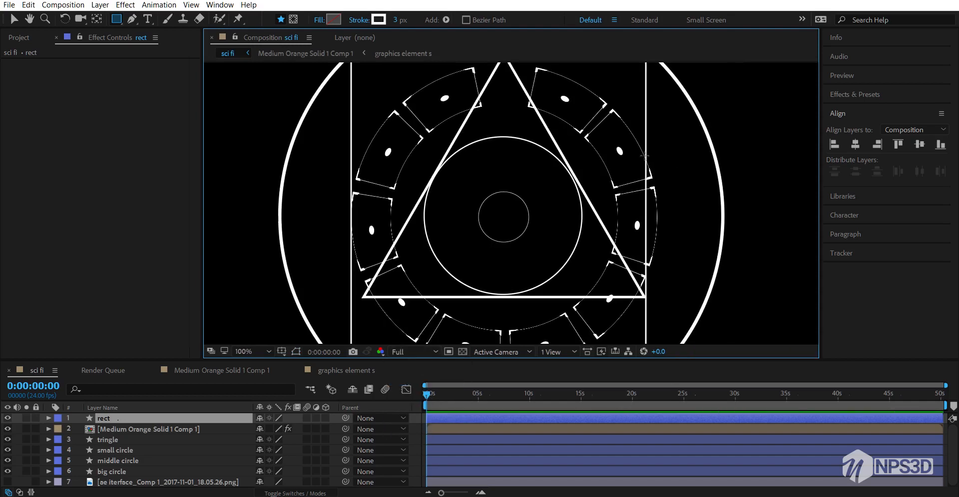
click(423, 352)
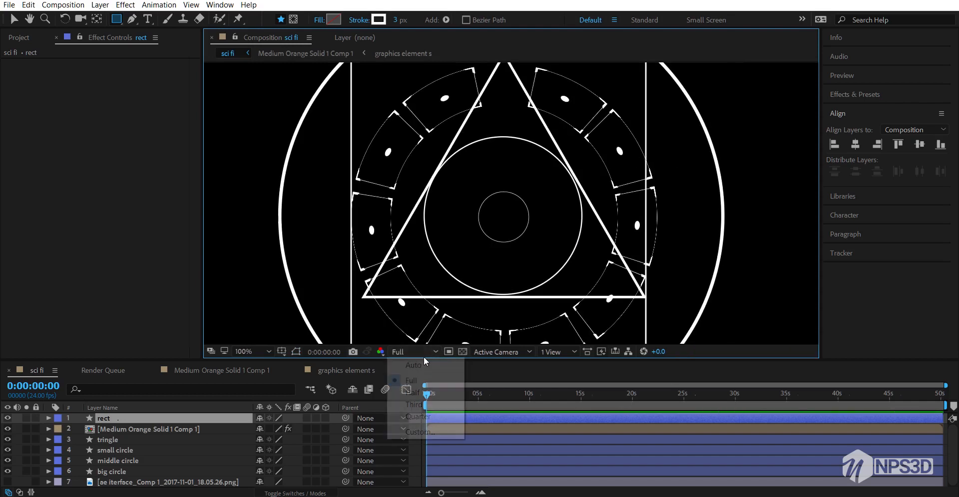
click(413, 392)
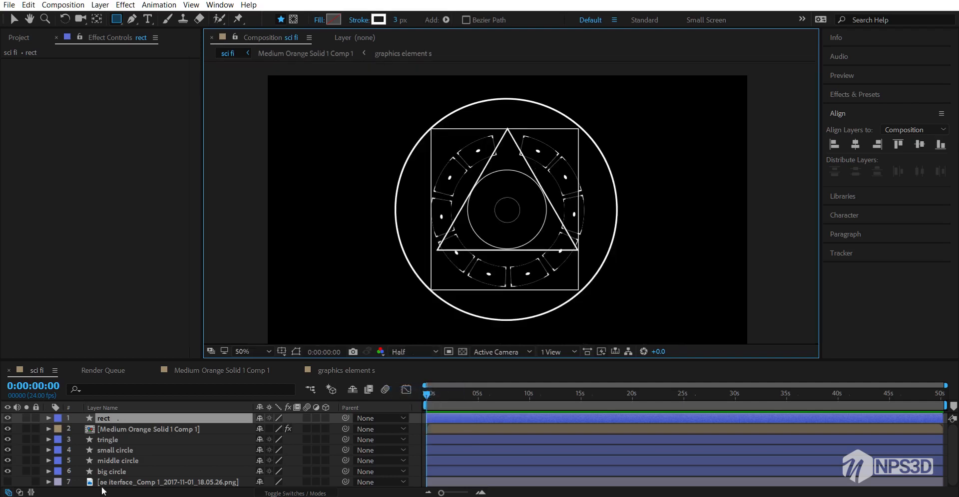
Rename the Medium Orange Solid 1 Comp 1 layer to graphic
click(124, 433)
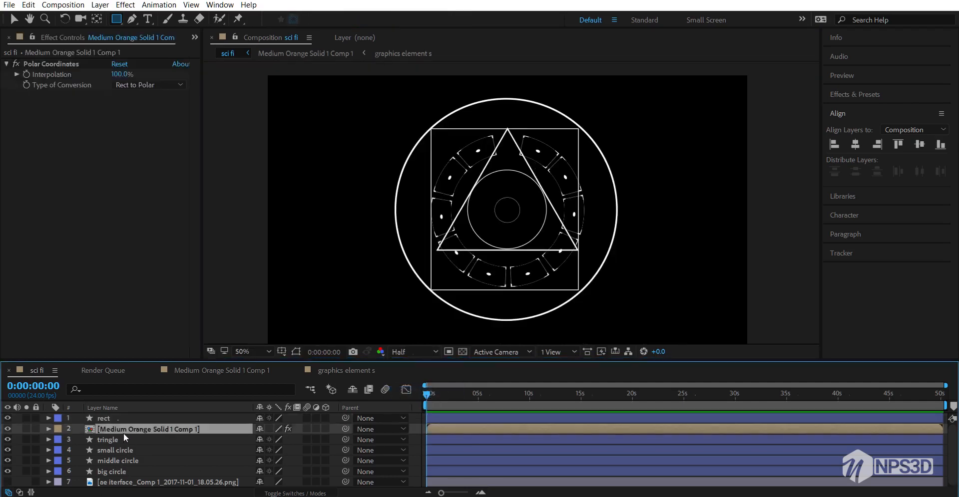
key(Return)
text(g)
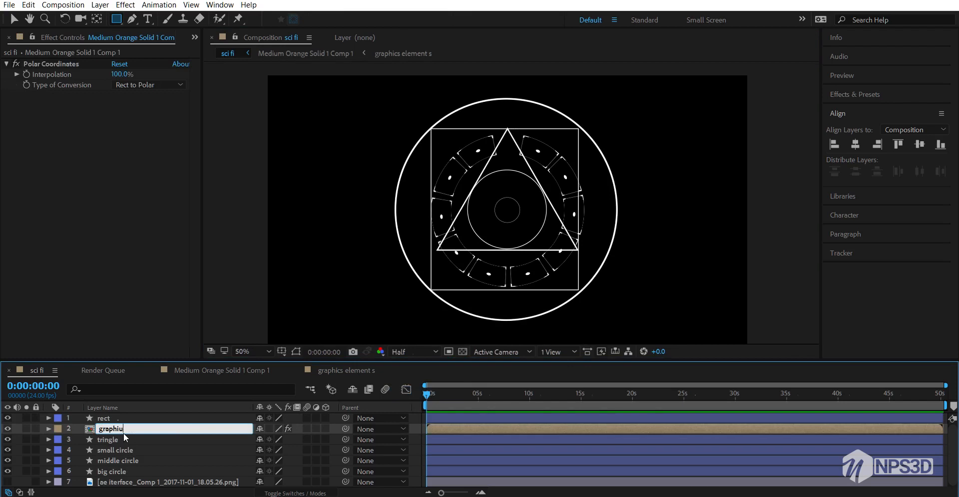
text(raphic)
key(Return)
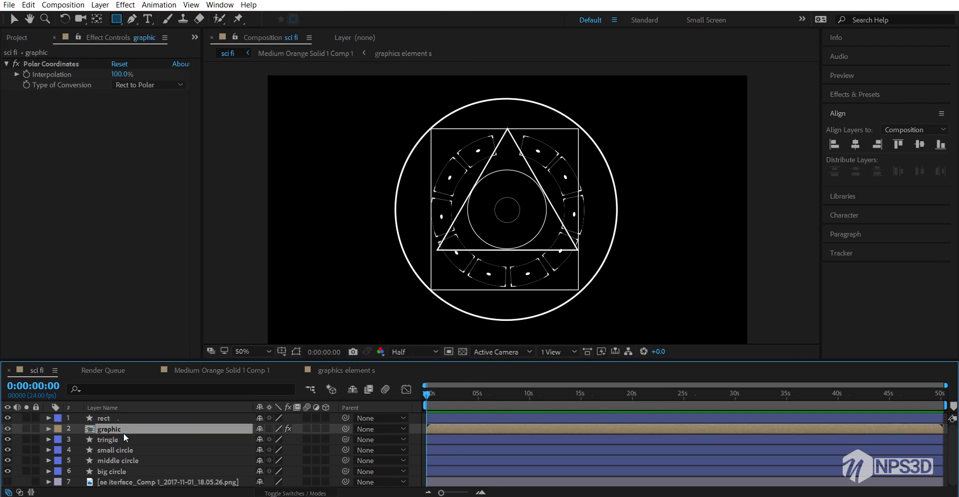
Duplicate the graphic layer and scale the copy to 47% so a smaller ring sits inside the inner circle
key(ctrl+d)
key(s)
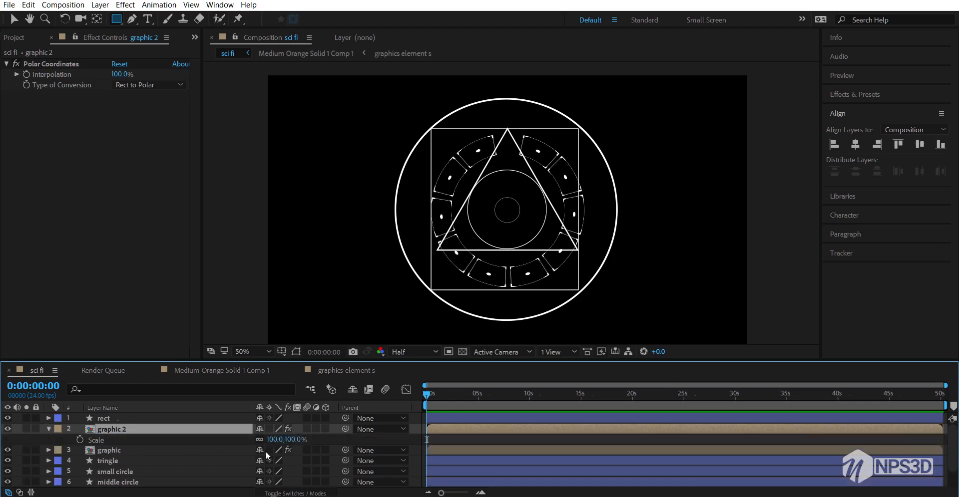
drag(290, 444, 247, 443)
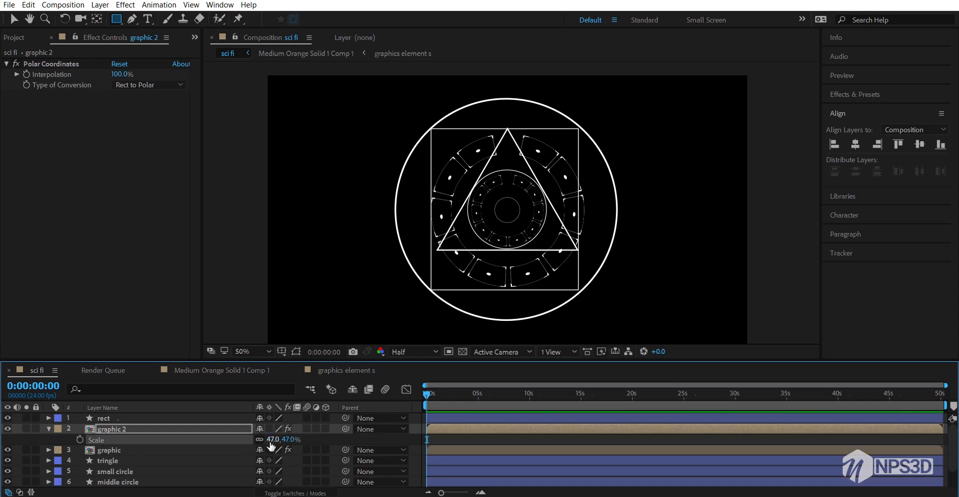
Rotate the graphic 2 layer to +177°
key(r)
drag(274, 442, 364, 417)
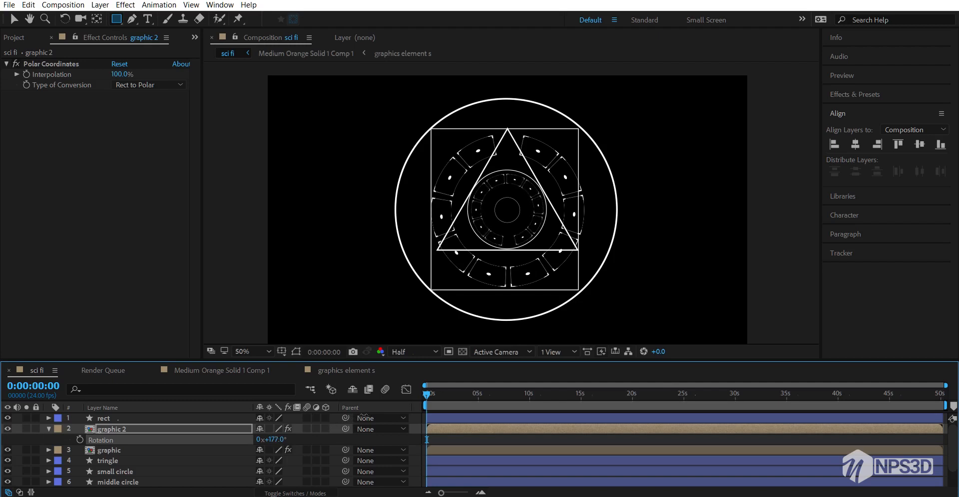
click(355, 439)
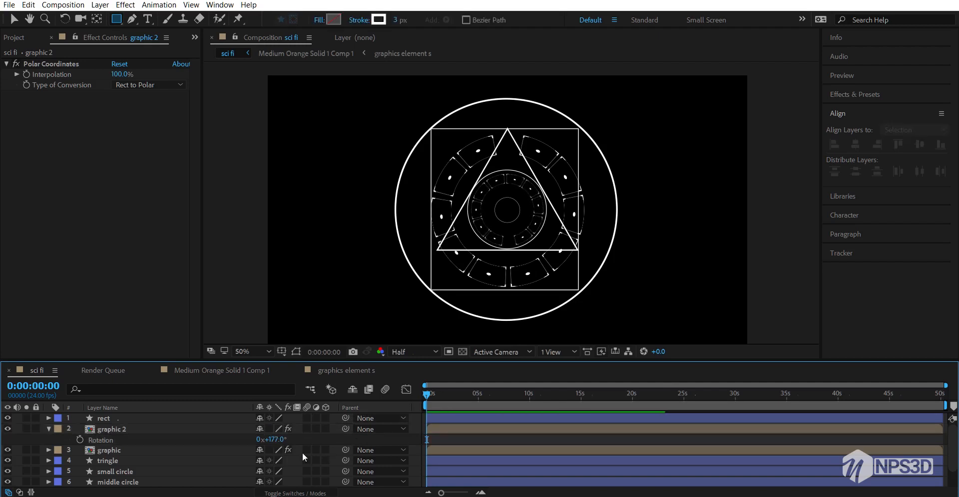
click(48, 429)
click(113, 430)
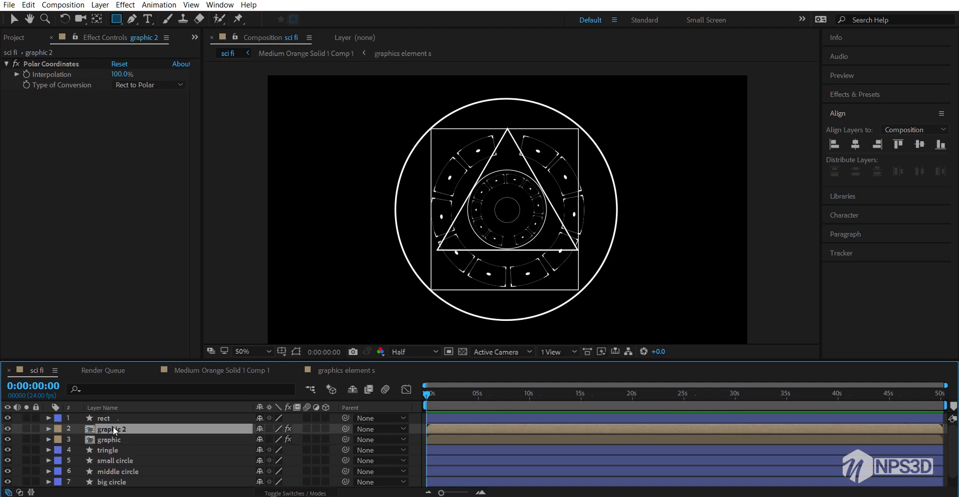
Duplicate the big circle layer and rename the copy wire
scroll(122, 465, down, 1)
click(119, 471)
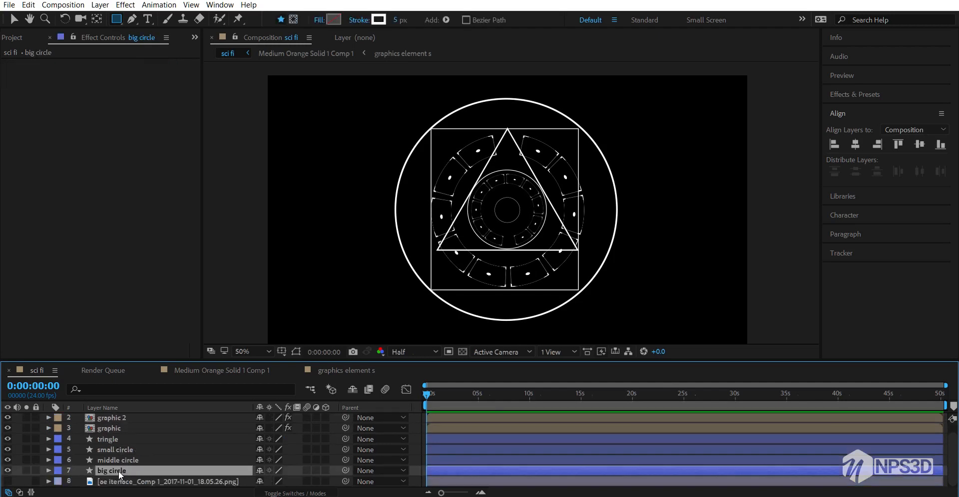
key(ctrl+d)
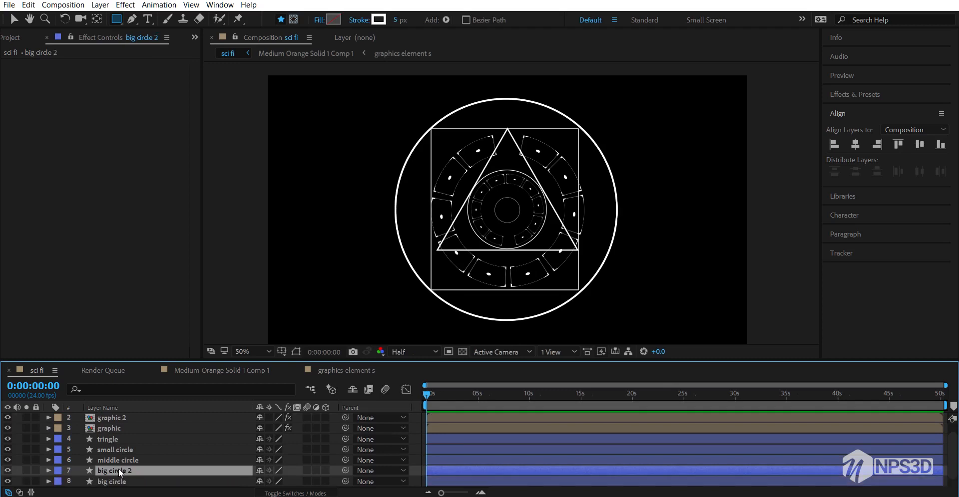
key(Return)
text(wire)
key(Return)
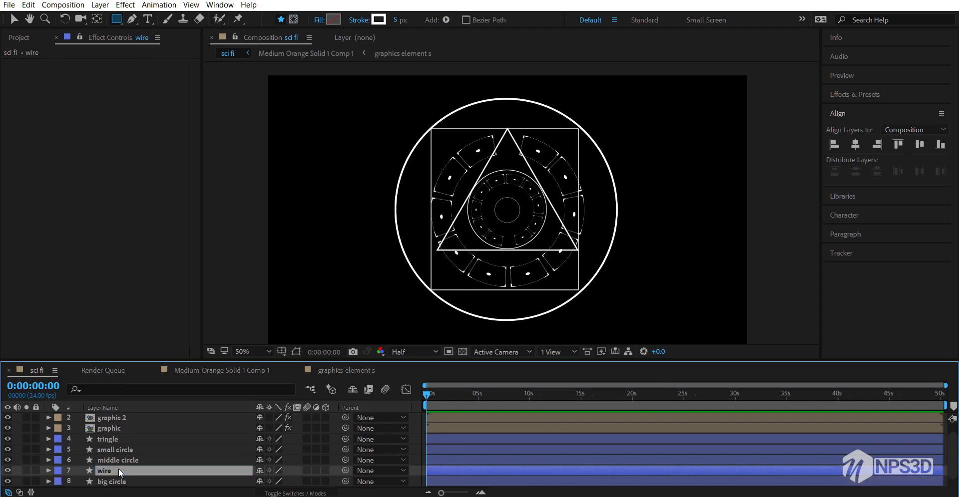
Apply the Turbulent Displace effect to the wire layer
key(ctrl+space)
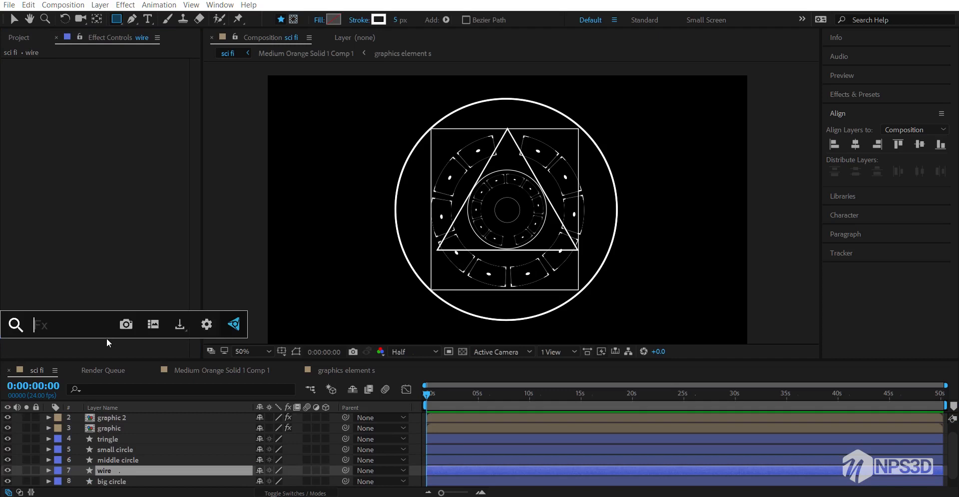
text(tur)
key(Return)
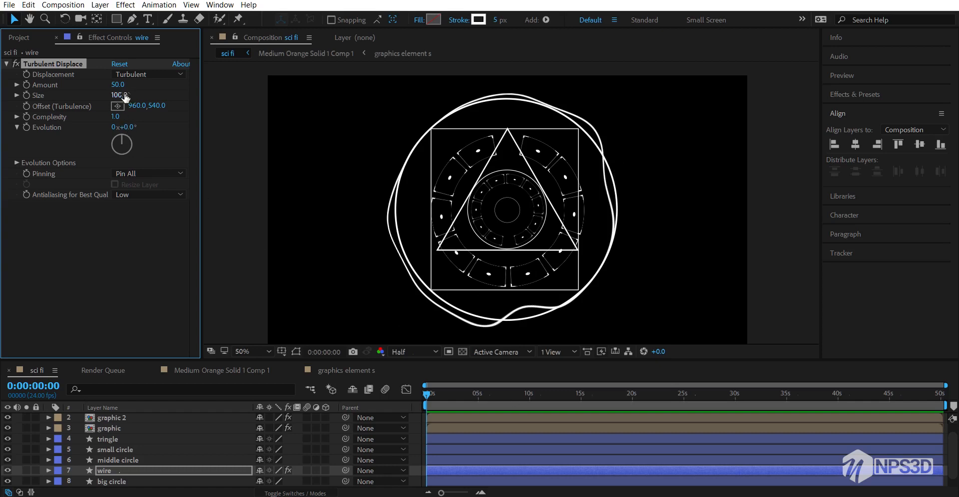
Set the wire layer's Turbulent Displace Size to 57 and Amount to 60, leaving Evolution at 0°
drag(125, 97, 301, 76)
key(ctrl+z)
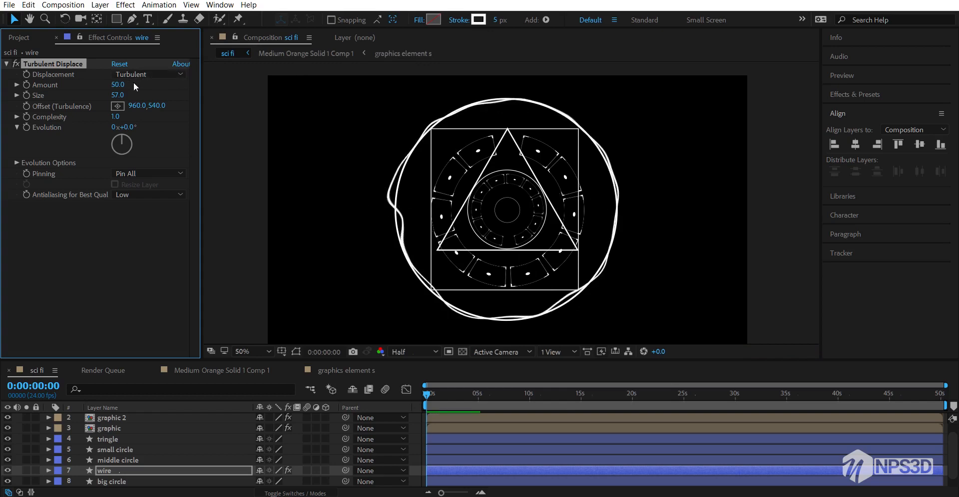
drag(120, 87, 146, 87)
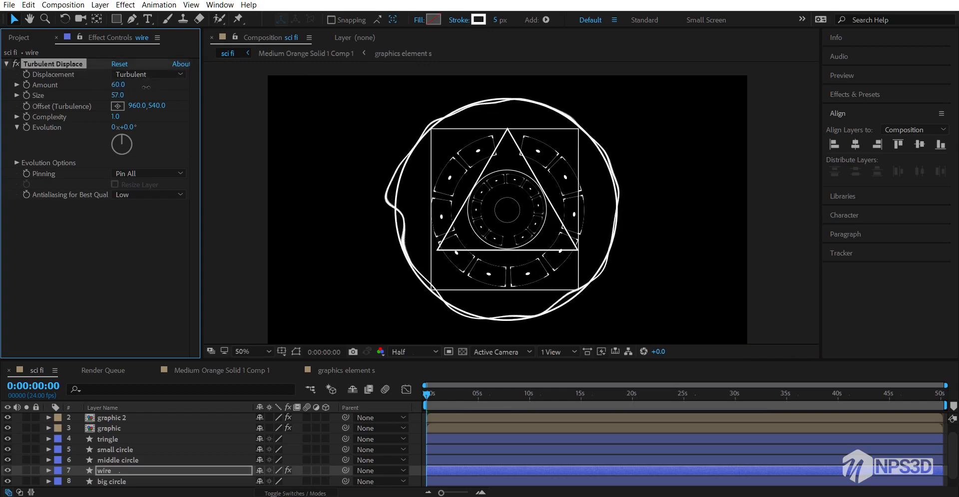
click(153, 122)
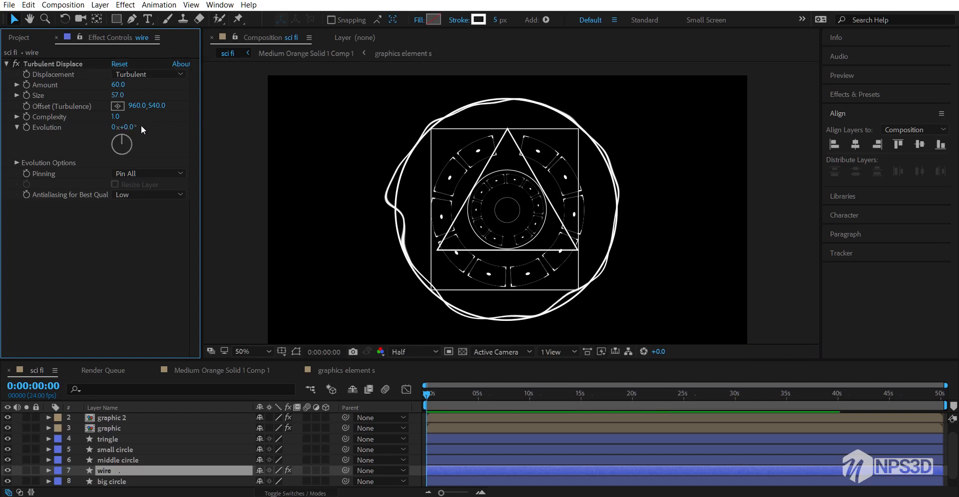
drag(122, 127, 512, 140)
key(ctrl+z)
Set the wire layer's stroke width to 0.5 px
click(495, 22)
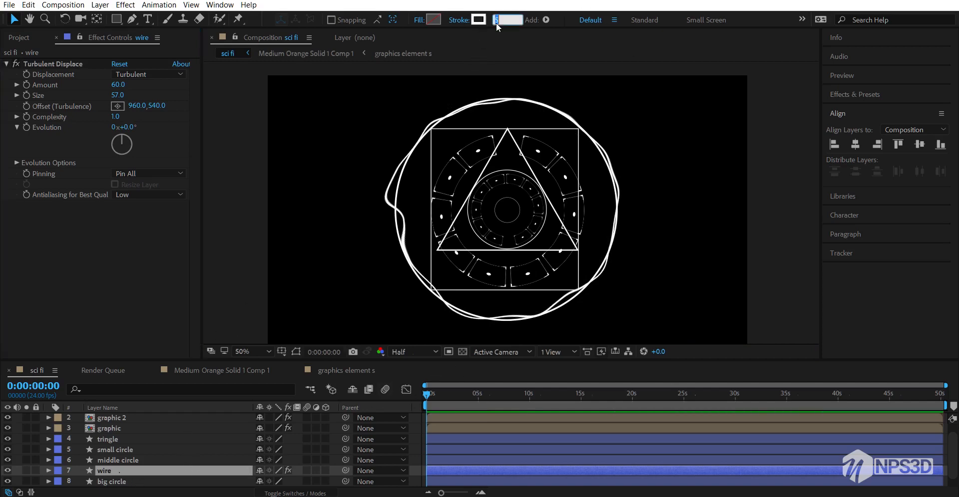
text(.5)
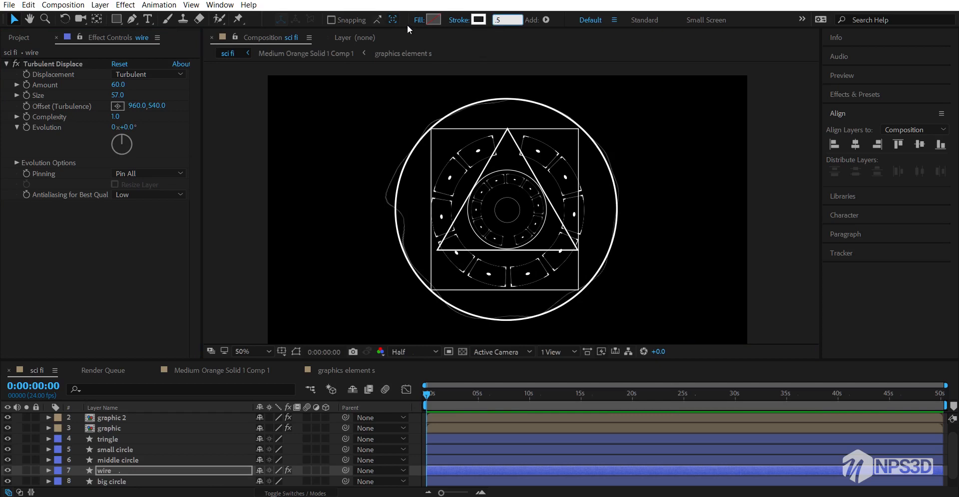
key(Return)
Duplicate the wire layer and set the copy's Turbulent Displace Amount to 33 and Size to 148
click(107, 475)
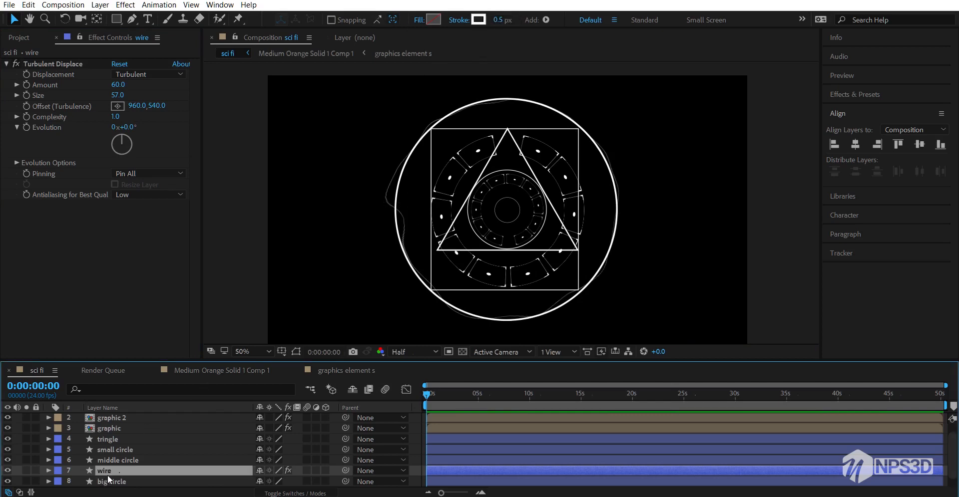
key(ctrl+d)
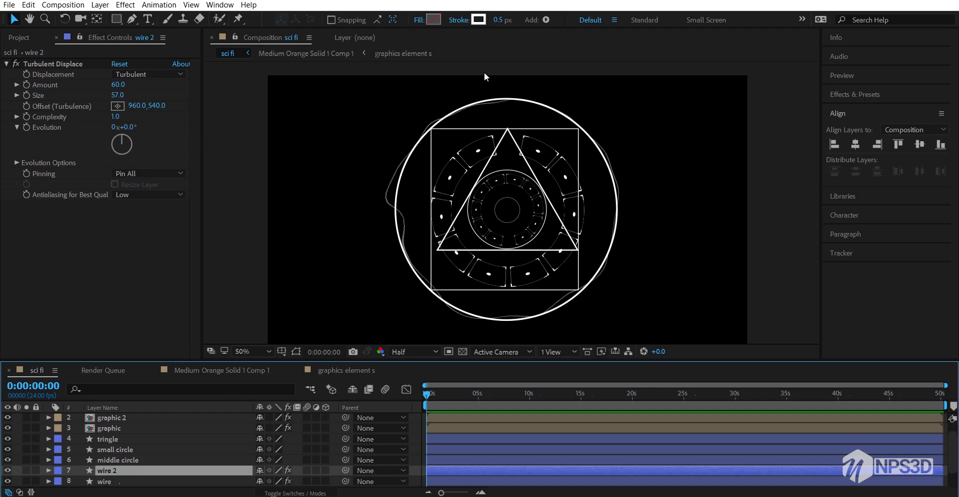
mouse_move(114, 95)
mouse_down()
mouse_move(166, 85)
mouse_move(103, 90)
mouse_up()
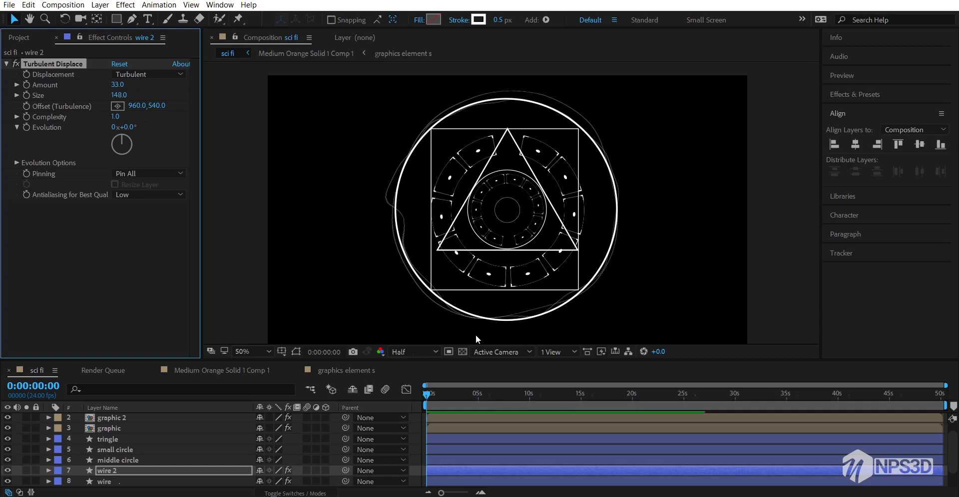
Check the wire circles at Full preview resolution, and set the preview back to Half
click(415, 353)
click(420, 379)
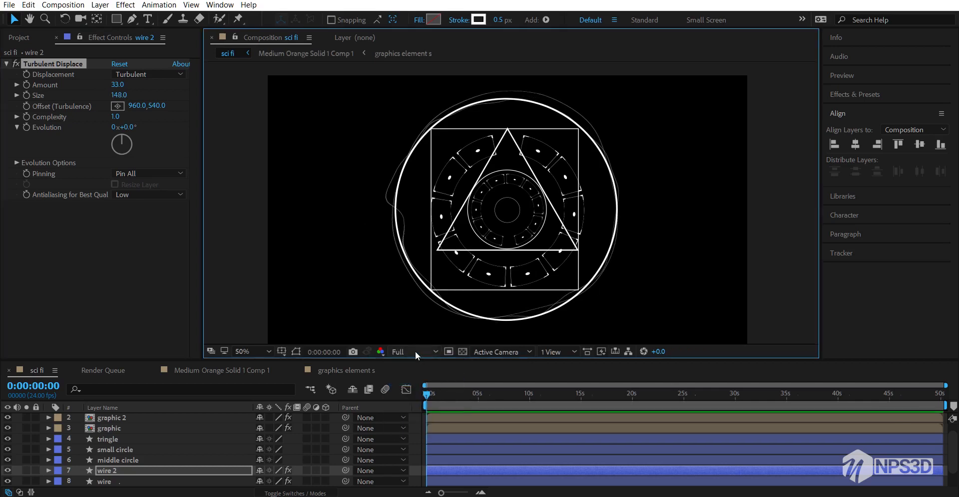
click(415, 352)
click(422, 391)
Show and solo the reference PNG layer, examine its central rings and crossing lines up close, and hide it again
scroll(146, 482, down, 2)
click(111, 483)
click(7, 481)
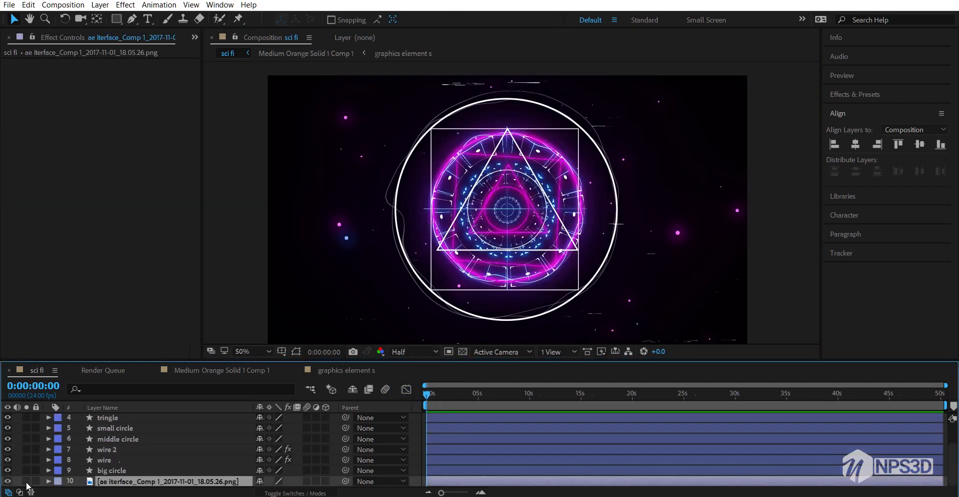
click(27, 481)
scroll(513, 221, up, 4)
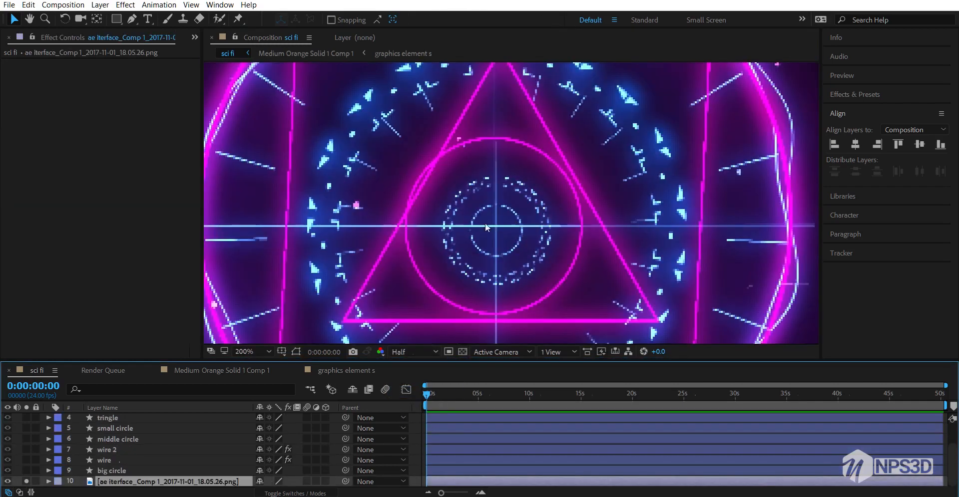
scroll(484, 222, down, 2)
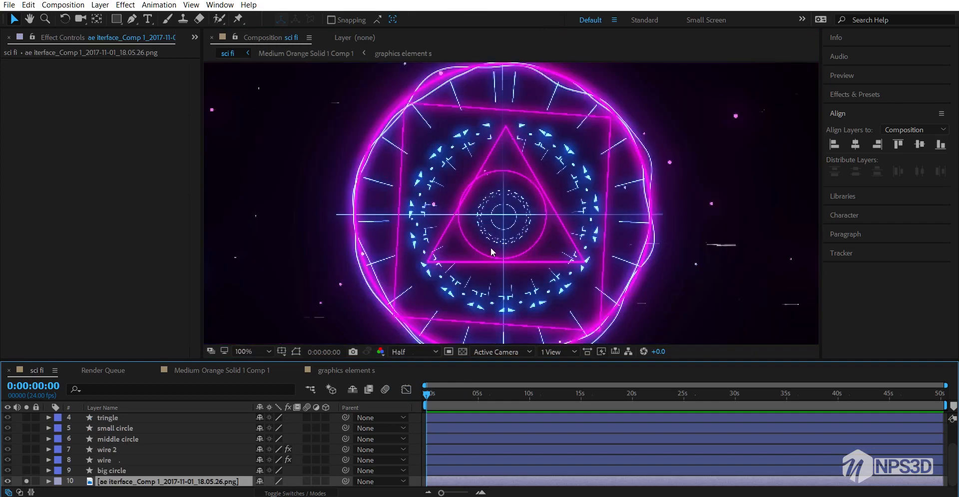
scroll(492, 250, down, 1)
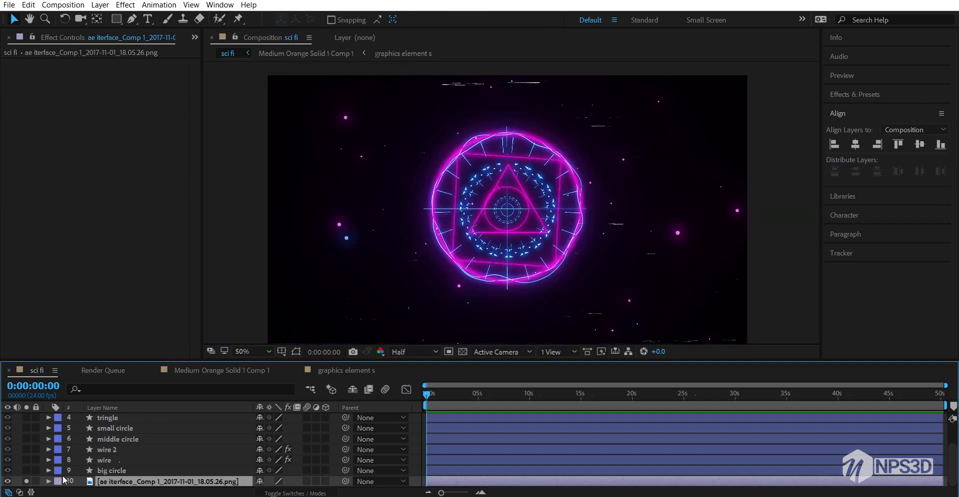
click(26, 482)
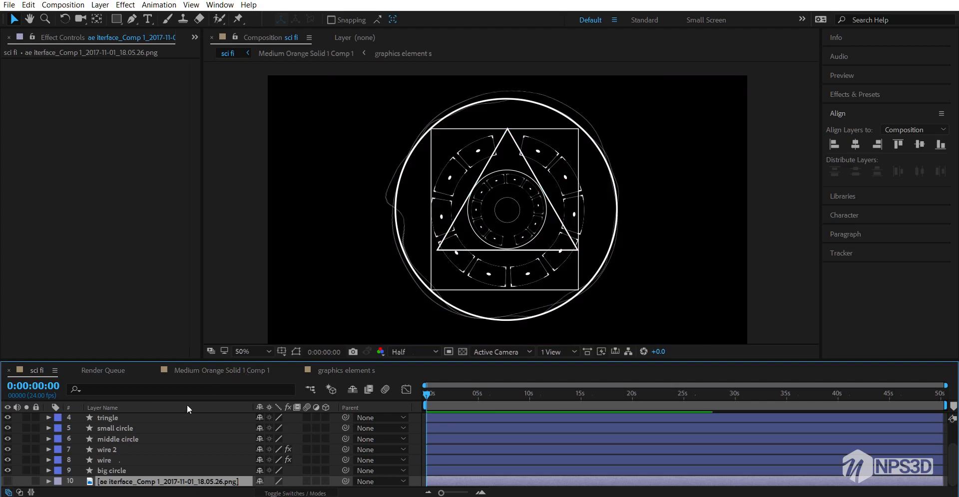
Show the grid and draw a straight vertical line with the Pen tool through the centre, from just above the big circle to just below it
scroll(151, 436, up, 1)
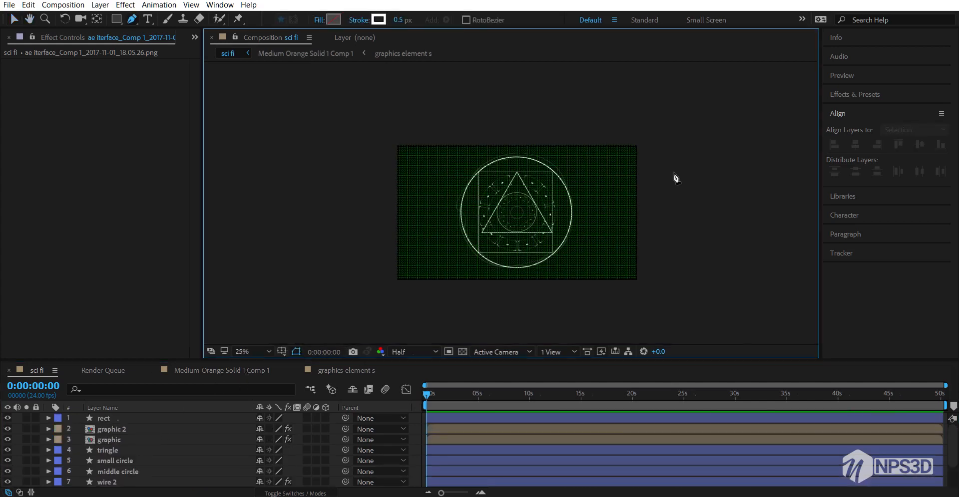
scroll(674, 174, up, 3)
drag(656, 173, 632, 306)
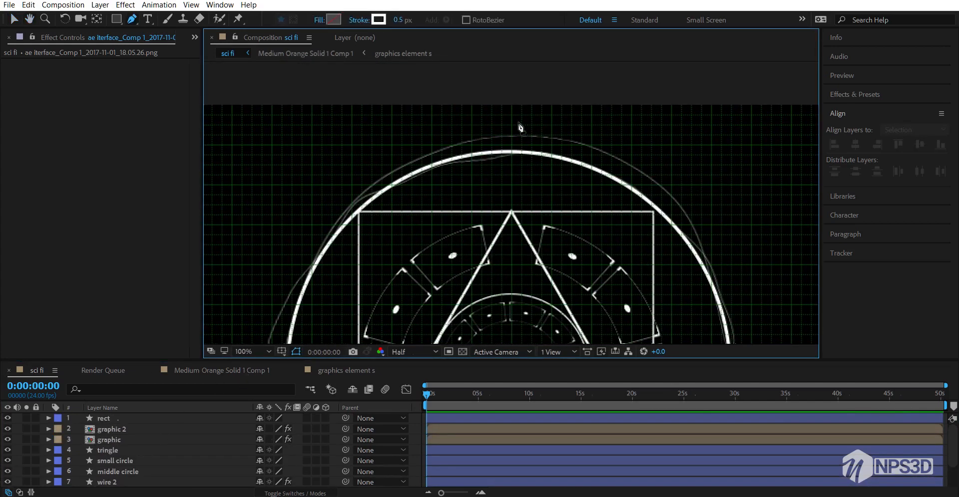
click(514, 124)
key(space)
drag(546, 300, 523, 80)
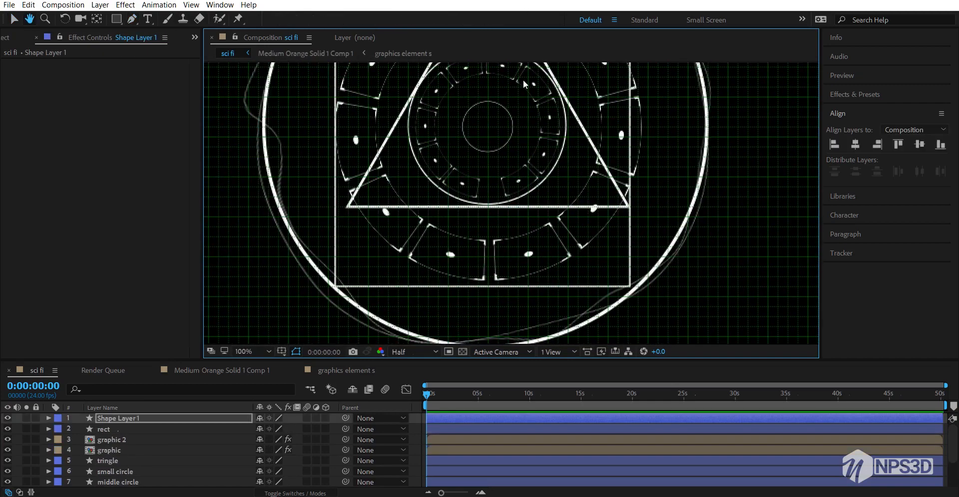
drag(508, 259, 519, 111)
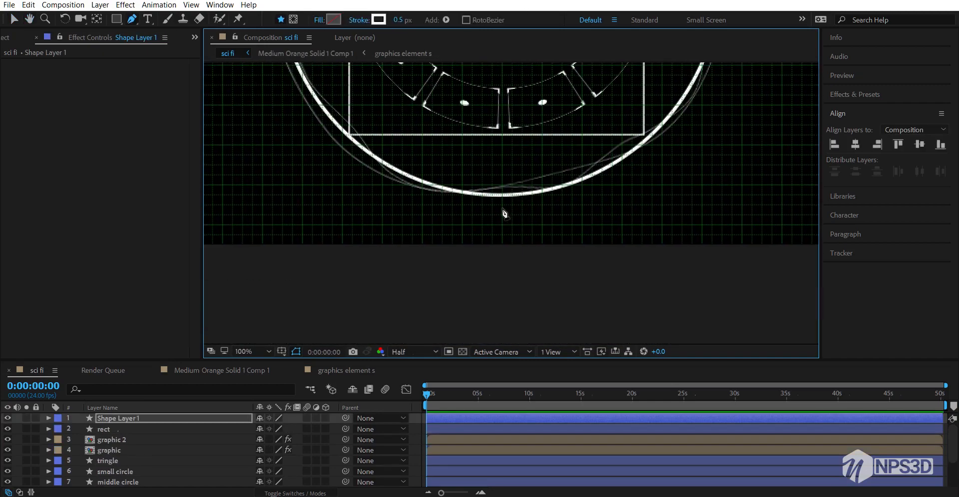
click(502, 206)
key(space)
drag(573, 65, 578, 180)
drag(570, 140, 547, 256)
Set the new vertical line's stroke width to 1 px and rename its layer line
click(152, 420)
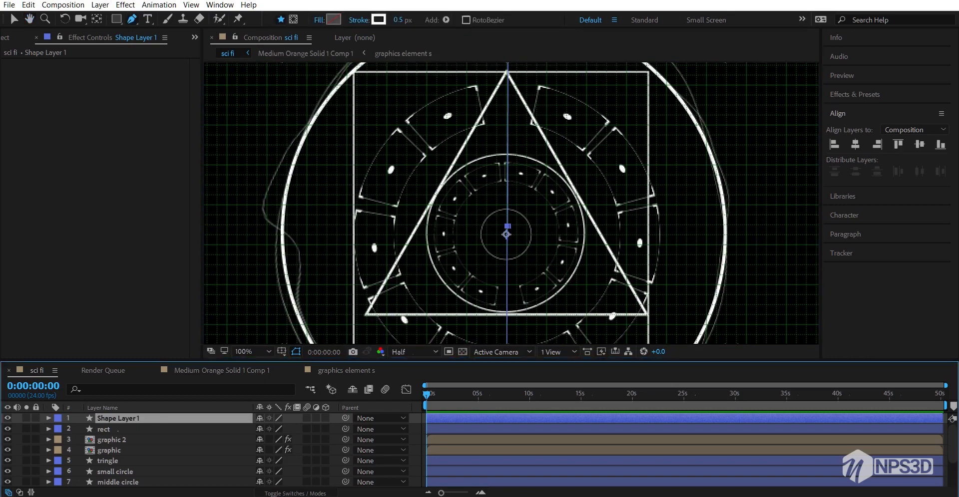
click(400, 20)
text(1)
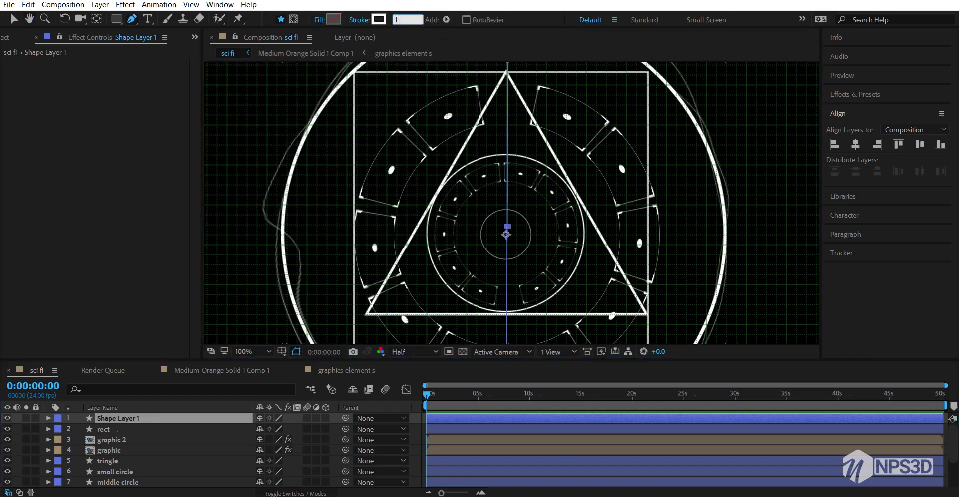
click(154, 419)
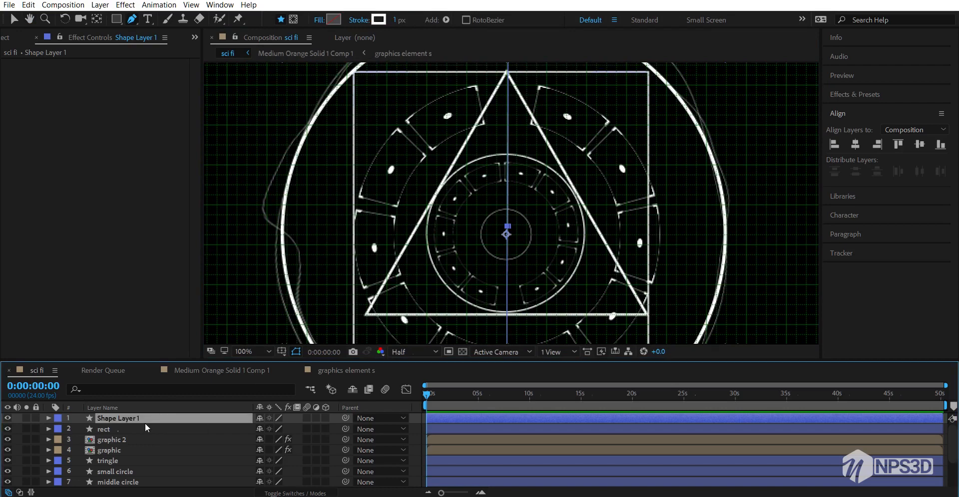
key(Return)
text(line)
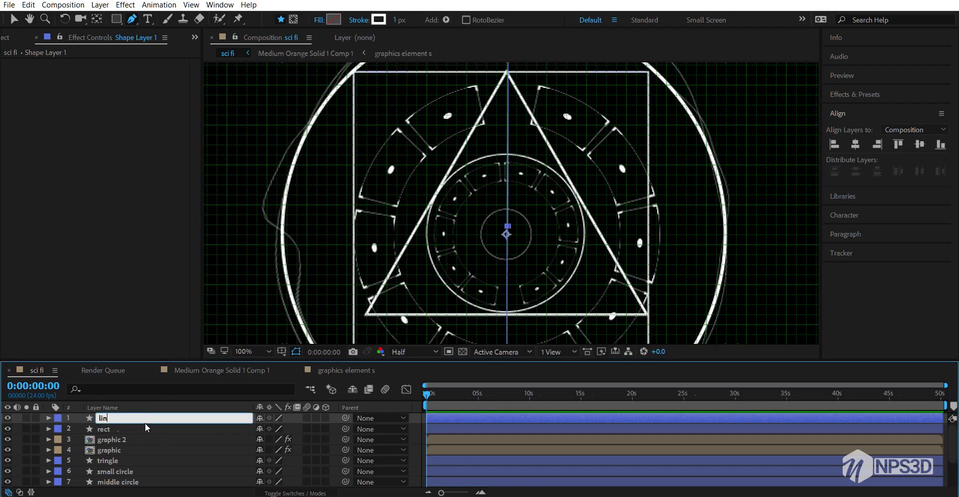
key(Return)
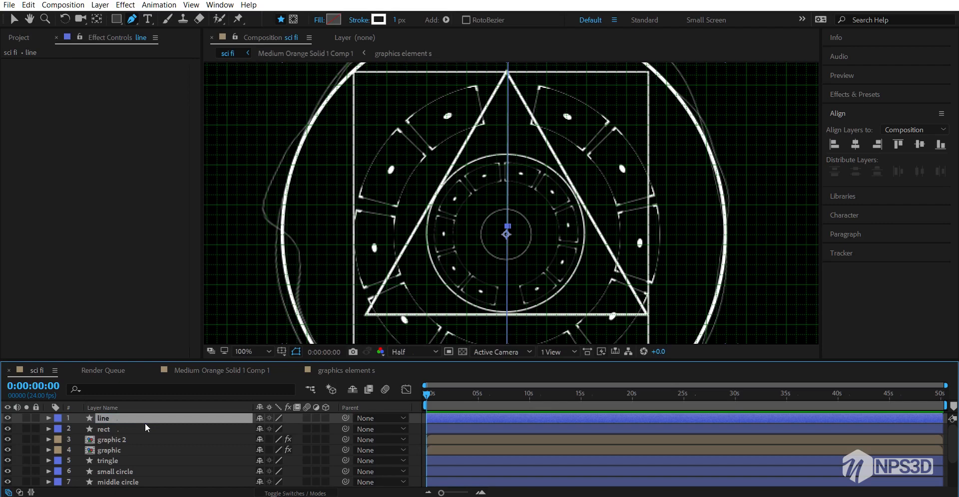
Duplicate the line layer and rotate the copy to 90° to form a cross through the centre
key(ctrl+d)
key(r)
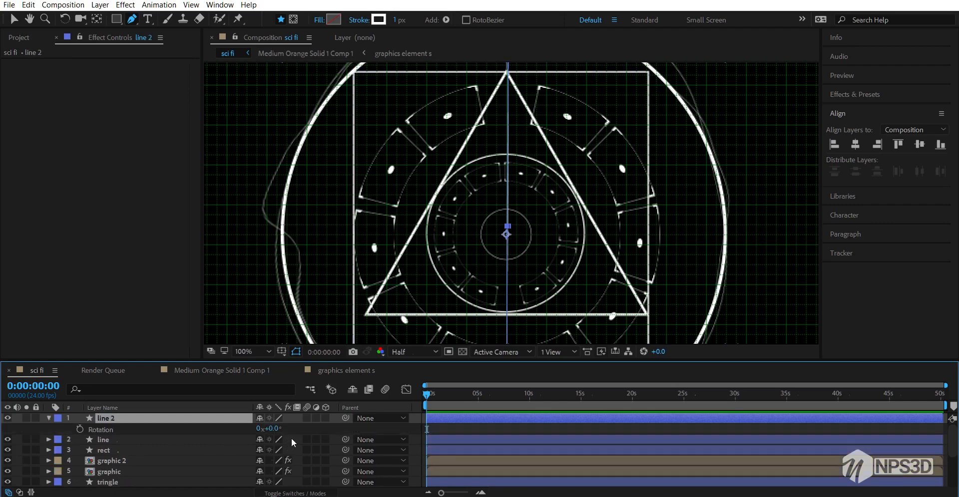
click(277, 429)
text(90)
click(302, 431)
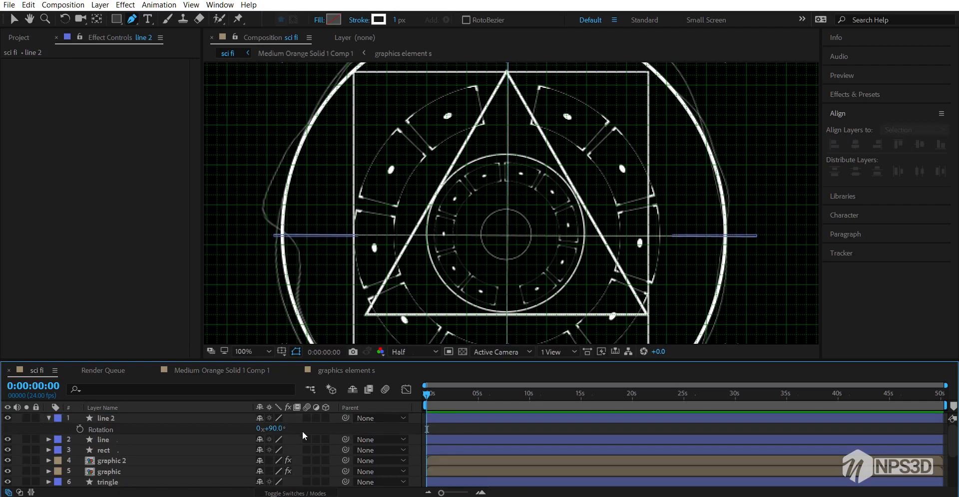
View the whole composition and turn off its grid overlay
key(comma)
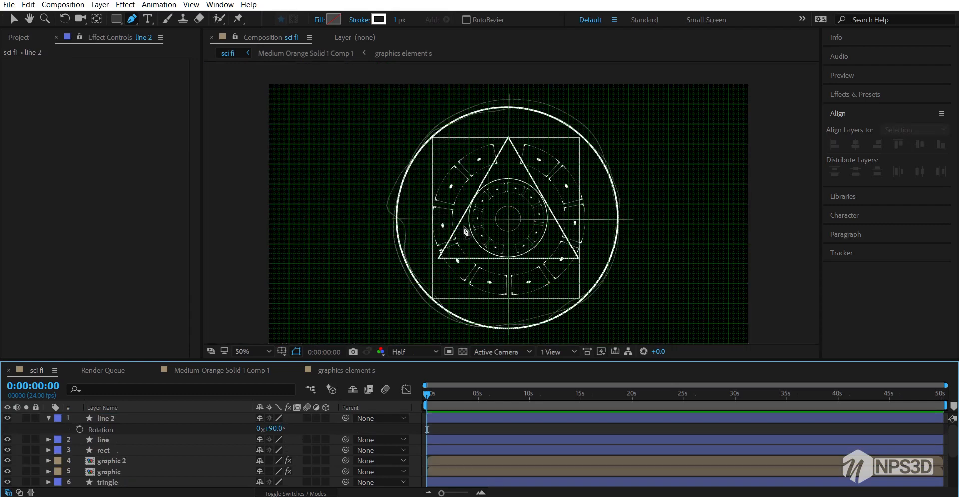
key(grave)
key(grave)
click(282, 352)
click(300, 392)
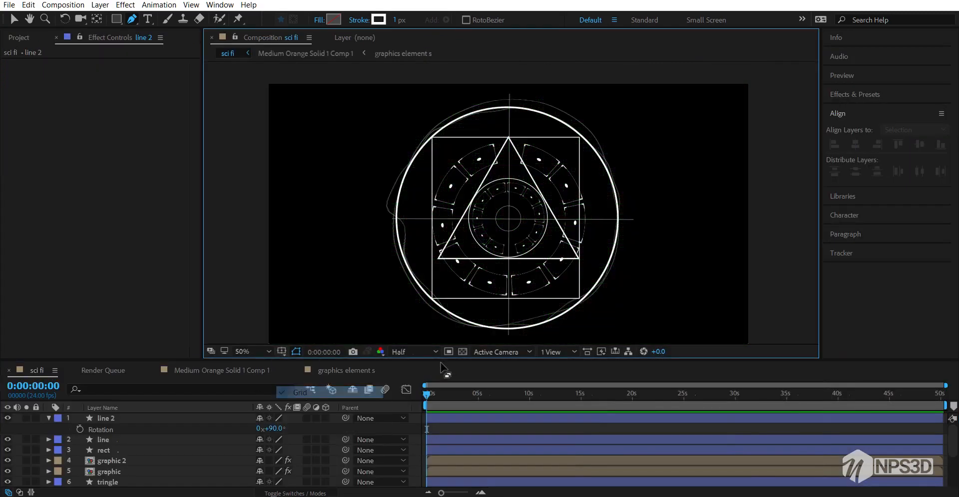
Show the grid and lengthen the horizontal line 2 symmetrically so both ends reach farther outside the big circle
key(h)
drag(514, 279, 484, 265)
key(g)
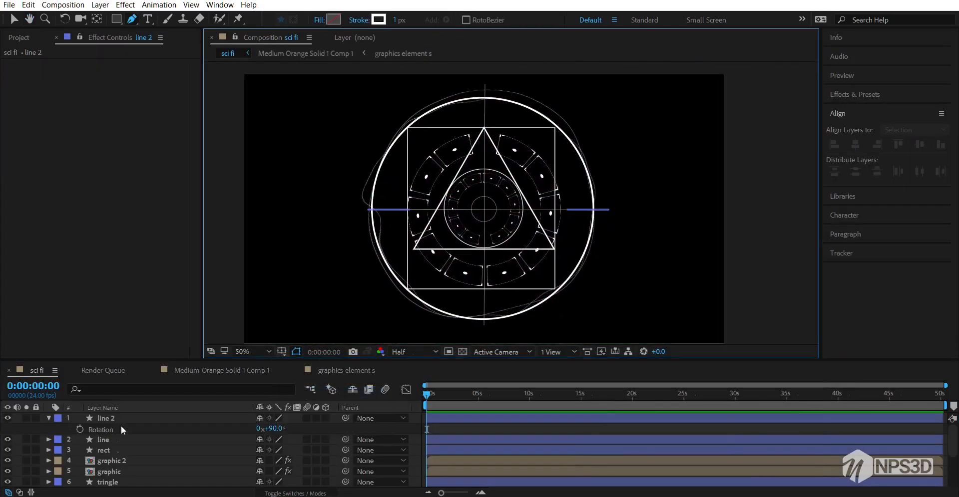
click(117, 417)
scroll(467, 236, up, 2)
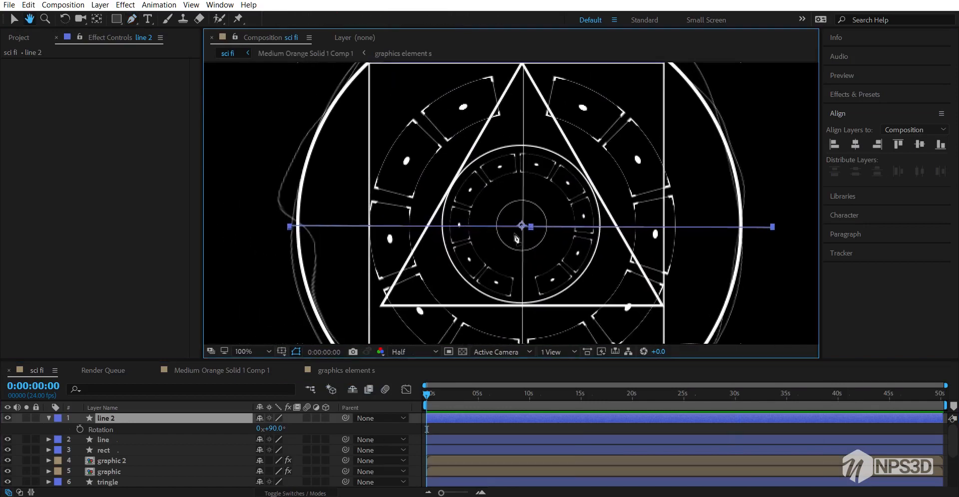
click(282, 352)
click(300, 392)
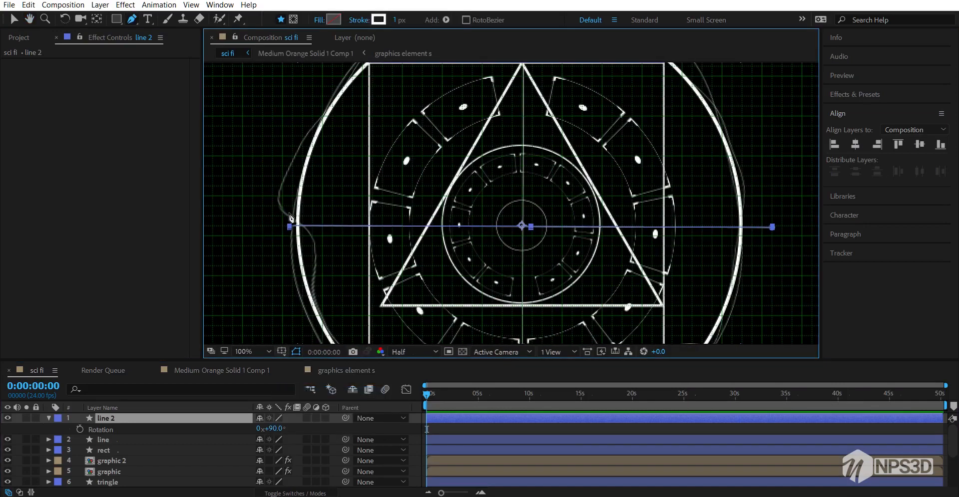
key(v)
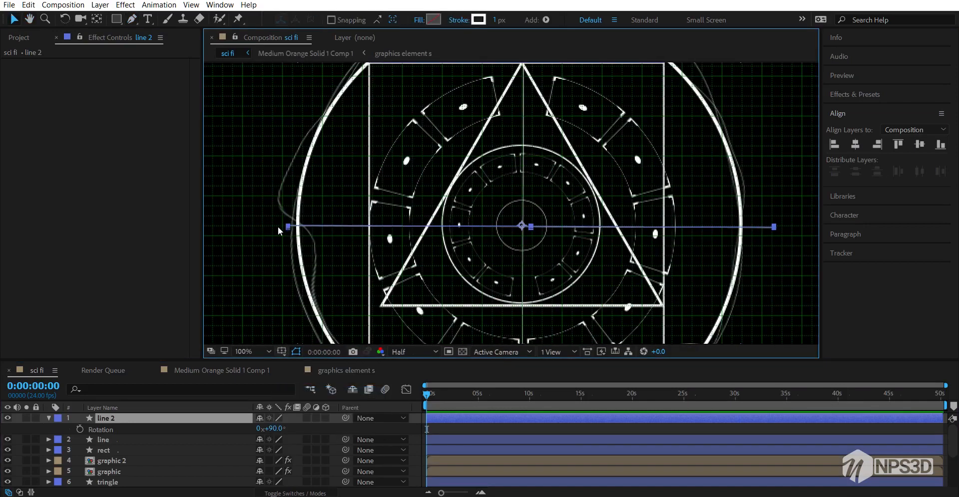
drag(278, 227, 271, 227)
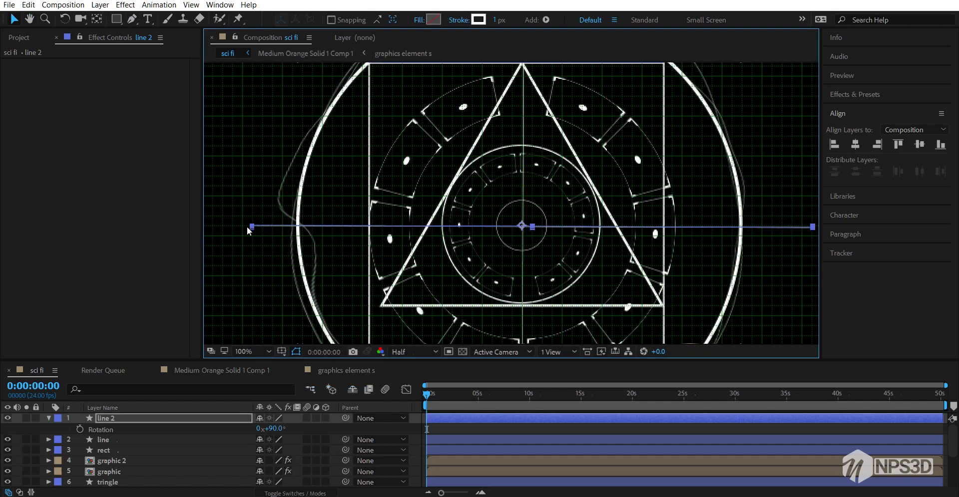
Lengthen the vertical line layer so its ends reach farther beyond the big circle
drag(520, 305, 484, 134)
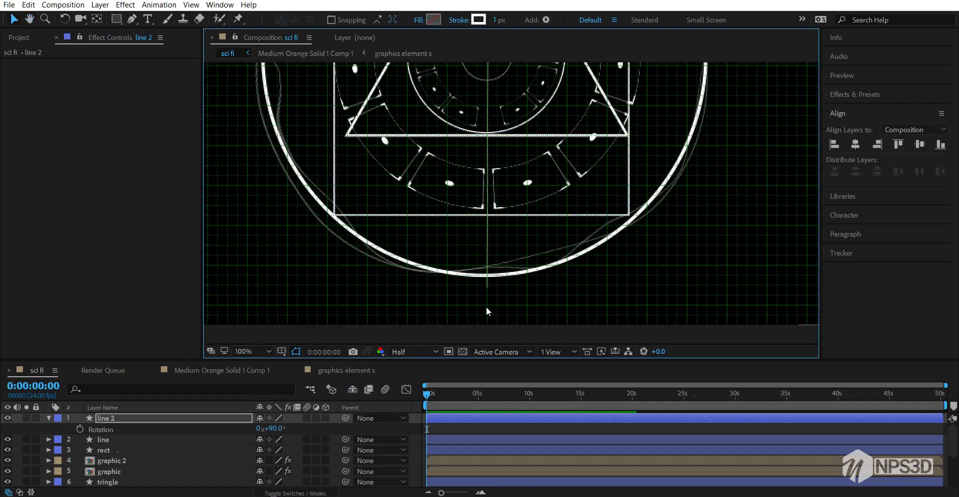
click(118, 440)
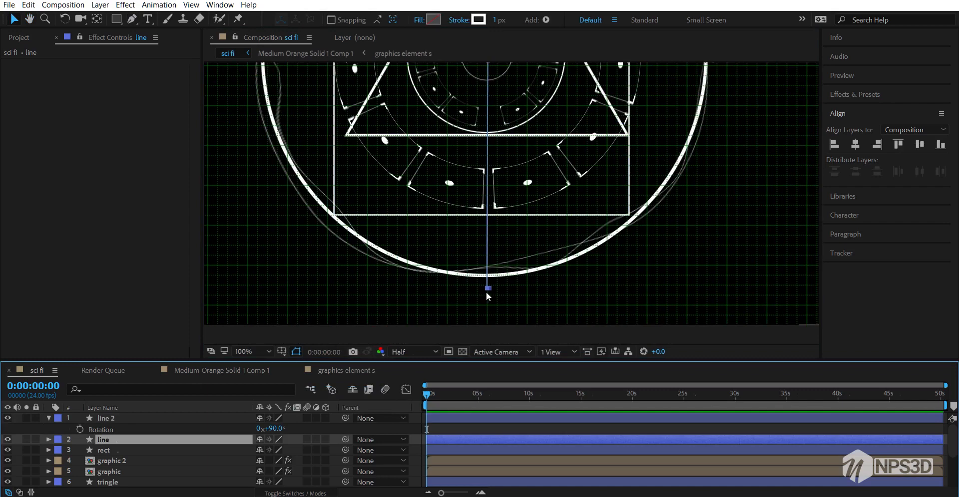
drag(488, 289, 488, 301)
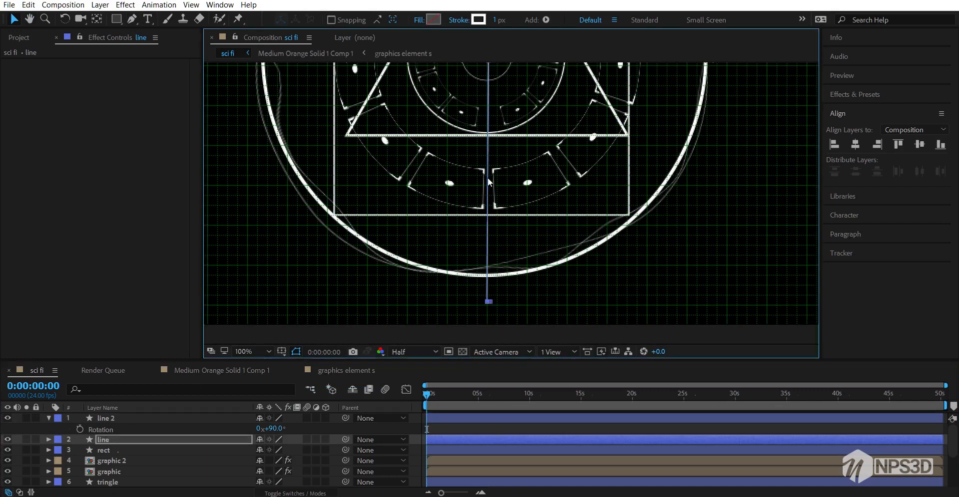
drag(506, 101, 539, 201)
scroll(463, 174, down, 3)
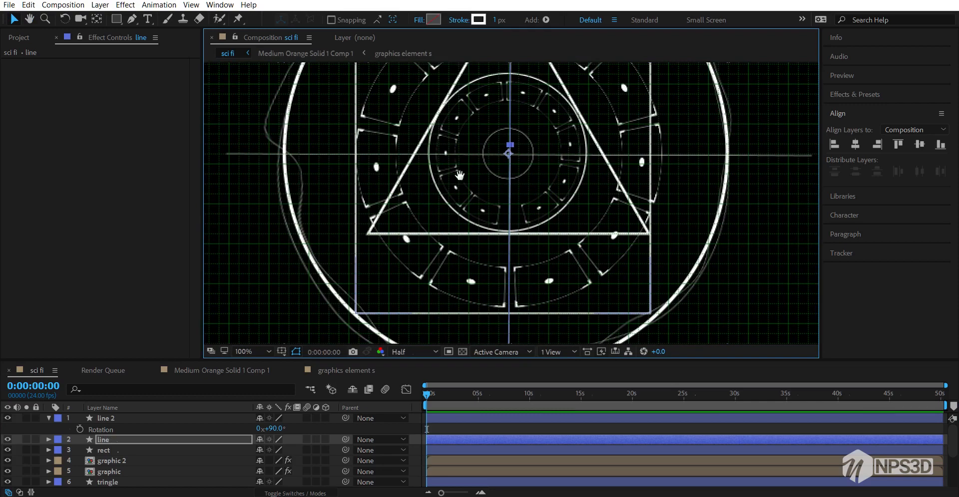
scroll(474, 206, up, 2)
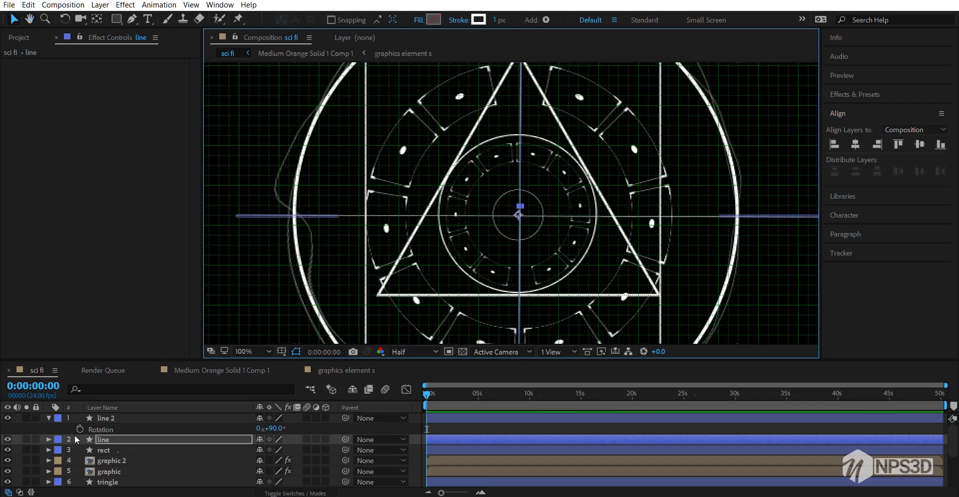
Collapse the line 2 layer's properties and clear the layer selection
click(48, 419)
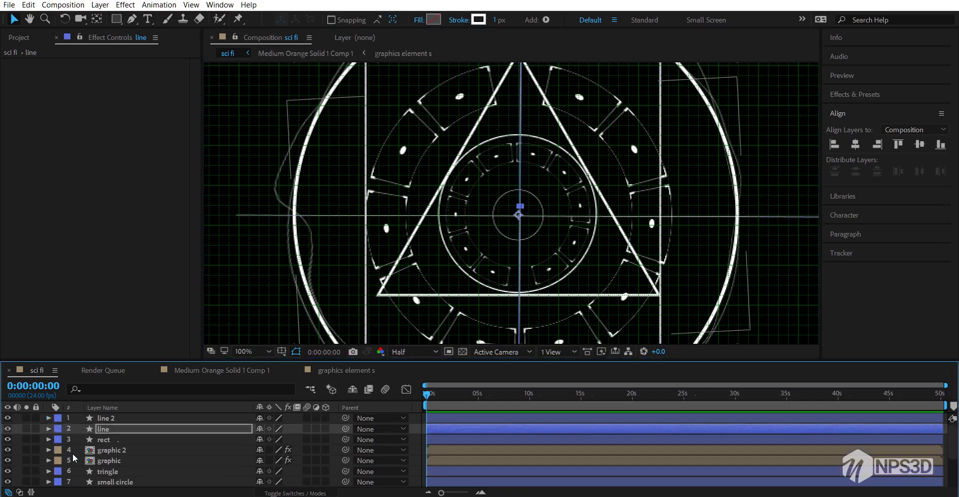
key(grave)
click(117, 437)
key(grave)
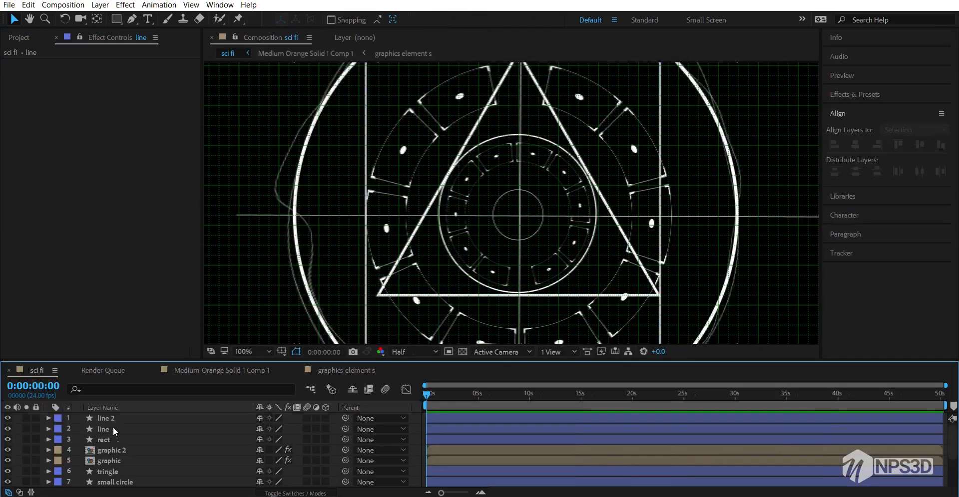
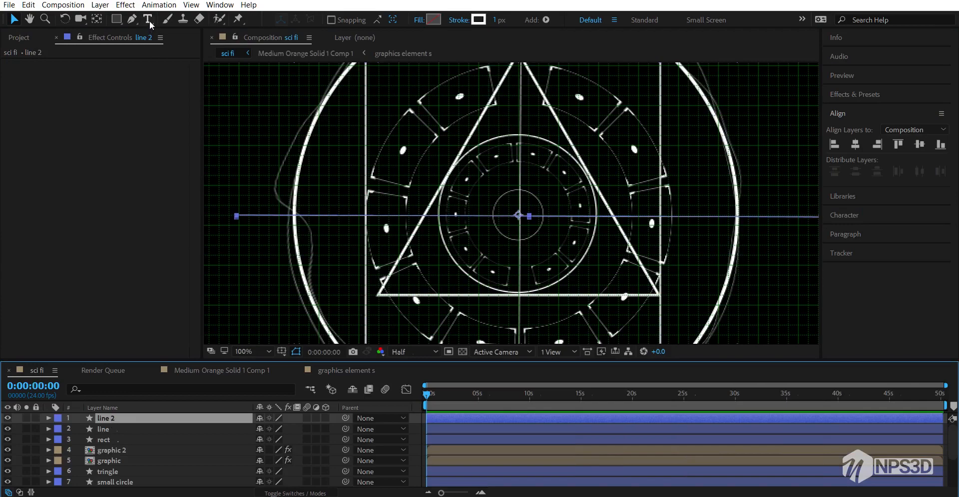
With no layer selected, draw a short vertical Pen line about four small grid squares tall near the composition's upper-left corner
click(132, 19)
drag(357, 179, 375, 194)
key(grave)
key(grave)
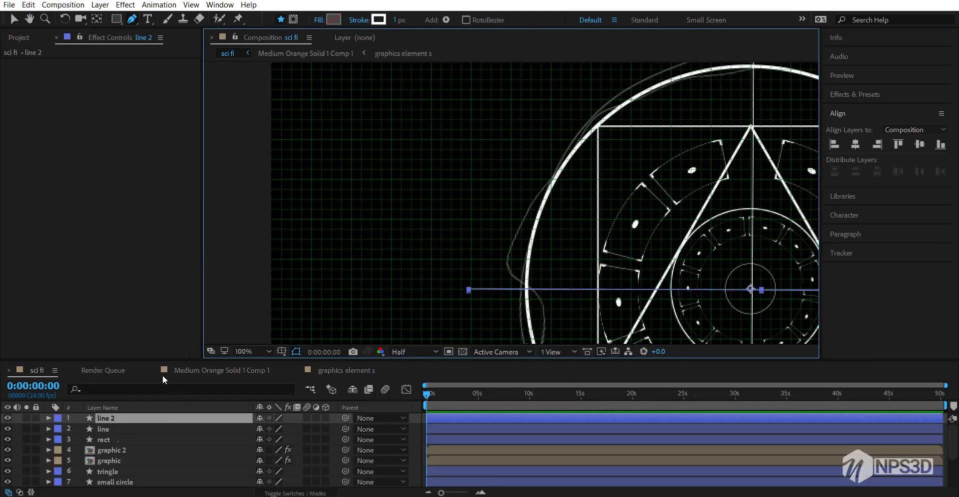
key(grave)
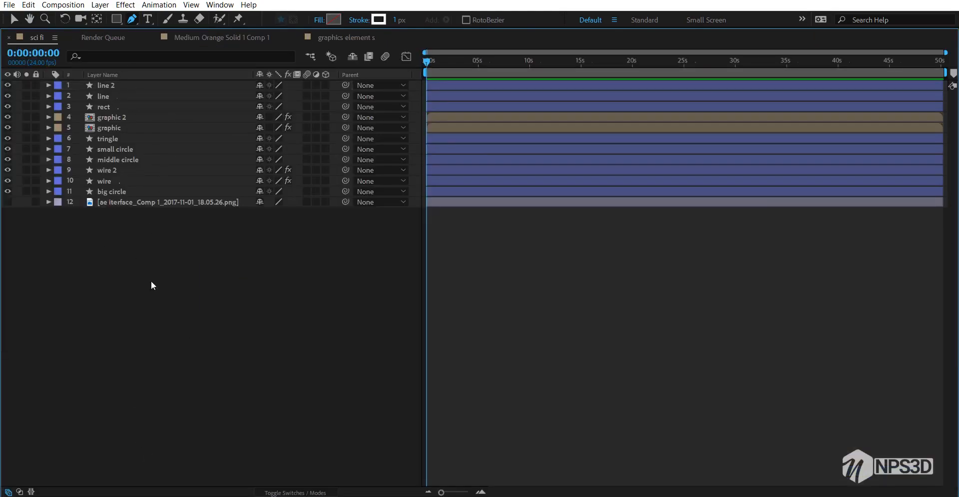
key(grave)
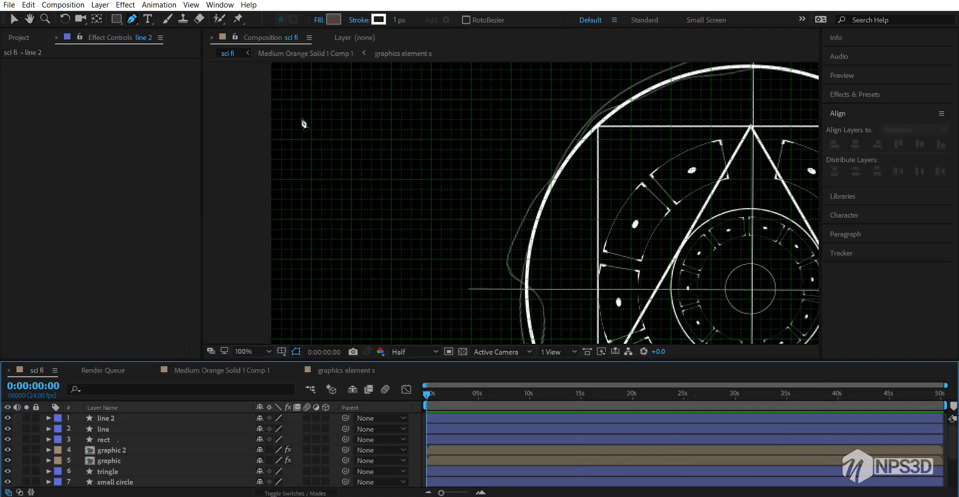
click(313, 101)
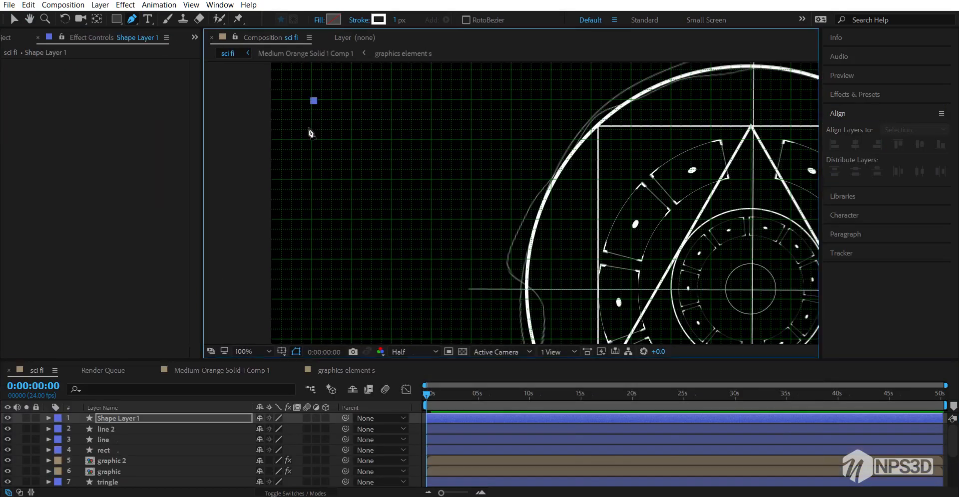
click(313, 139)
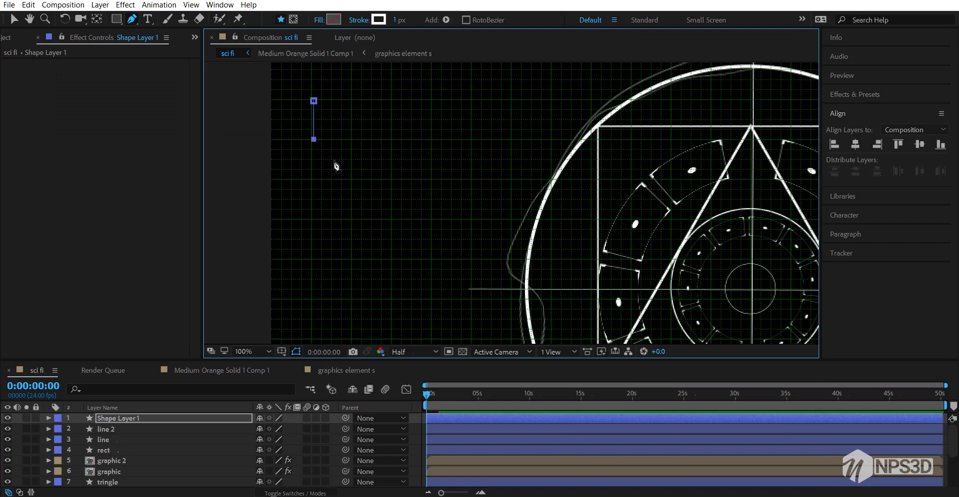
Examine the new short vertical line up close against the grid
key(space)
drag(350, 158, 388, 221)
scroll(388, 220, up, 2)
key(space)
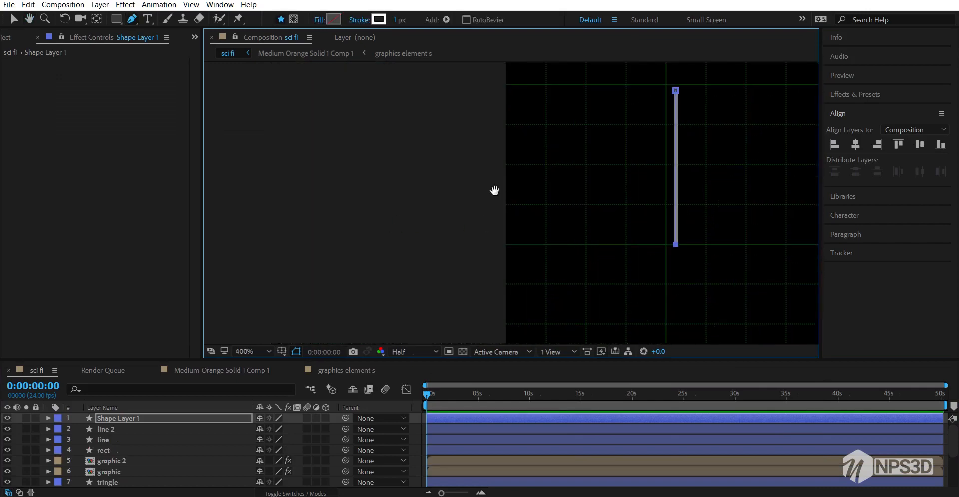
drag(494, 191, 361, 204)
scroll(534, 220, down, 2)
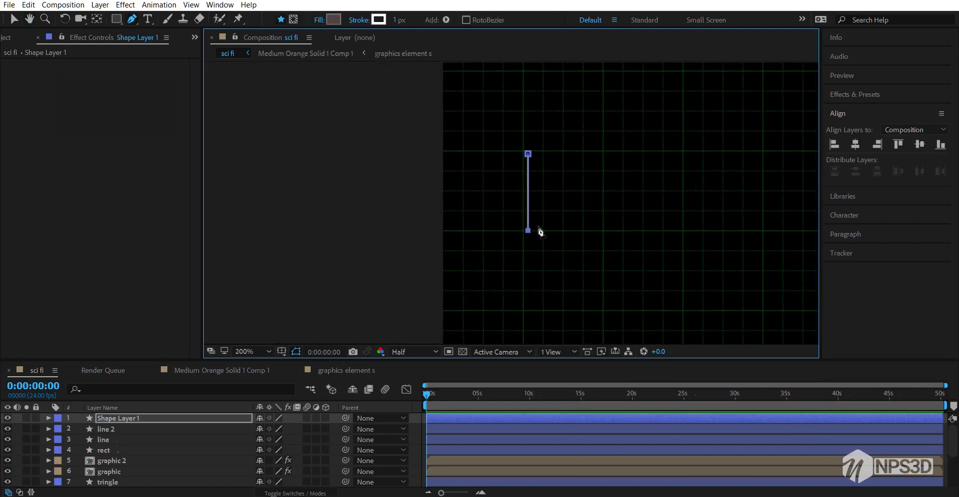
key(space)
drag(539, 231, 395, 188)
key(space)
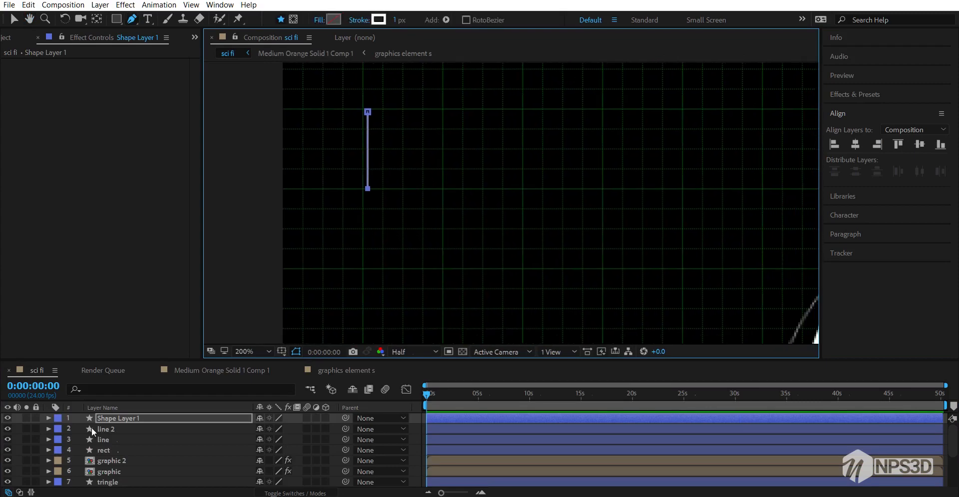
Rename the new short line's shape layer inner line
click(114, 421)
key(Return)
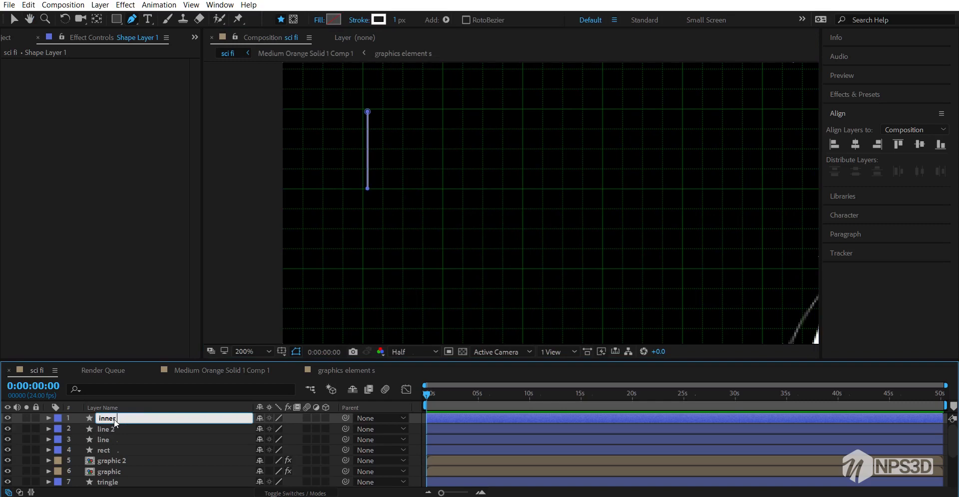
text(inner linre d)
key(Return)
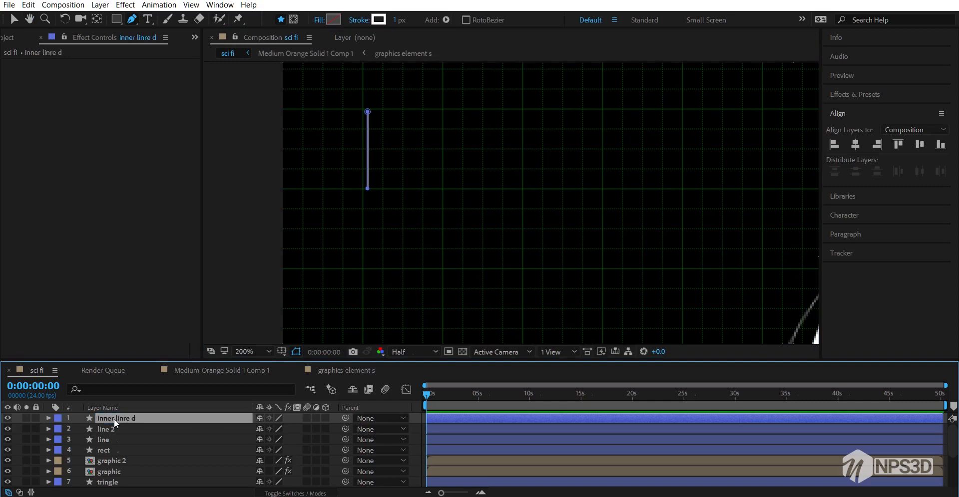
key(Return)
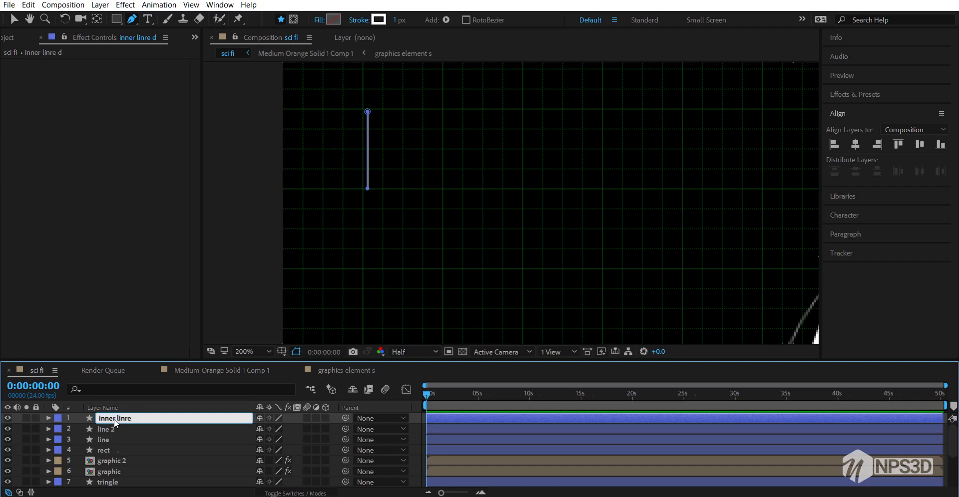
key(Return)
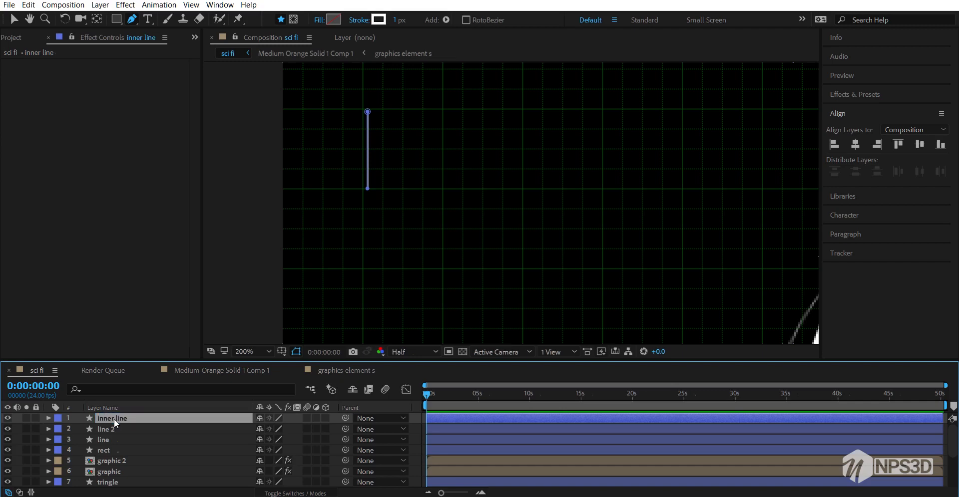
Add a Repeater to the inner line layer's contents and expand its settings
click(49, 419)
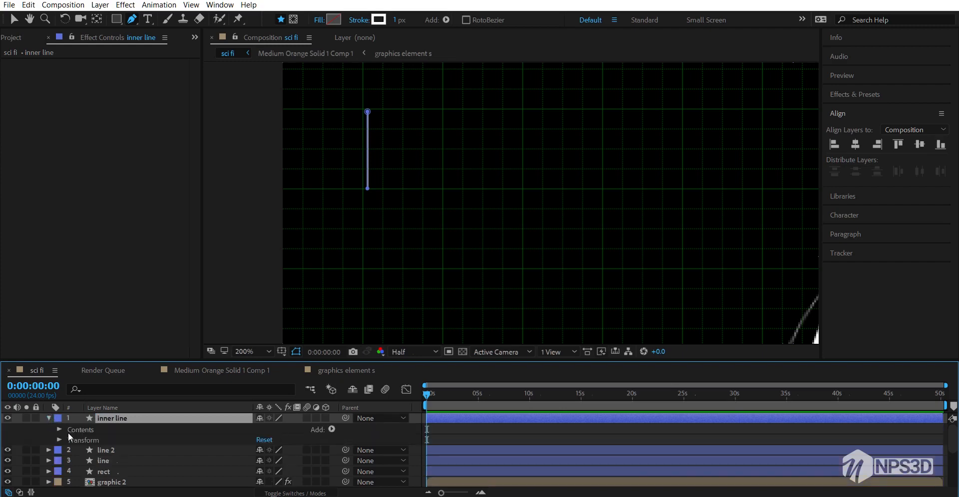
click(59, 430)
click(331, 430)
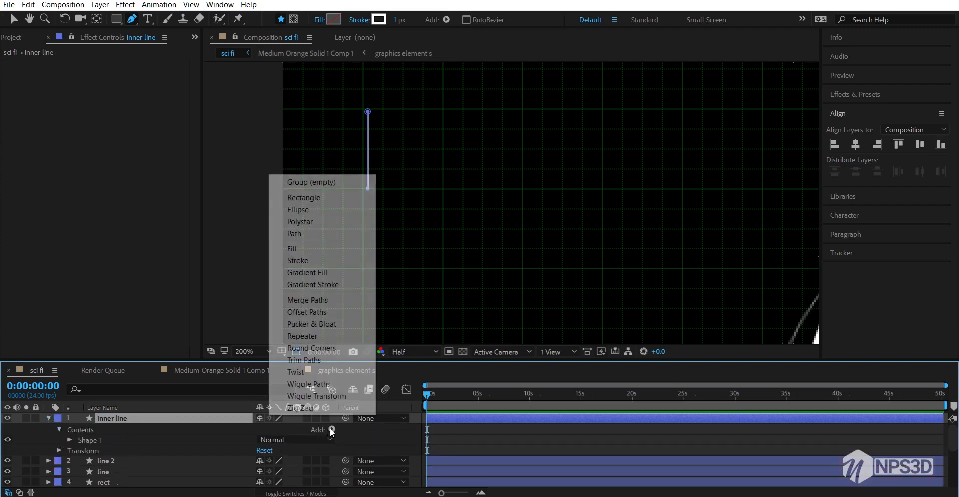
click(302, 336)
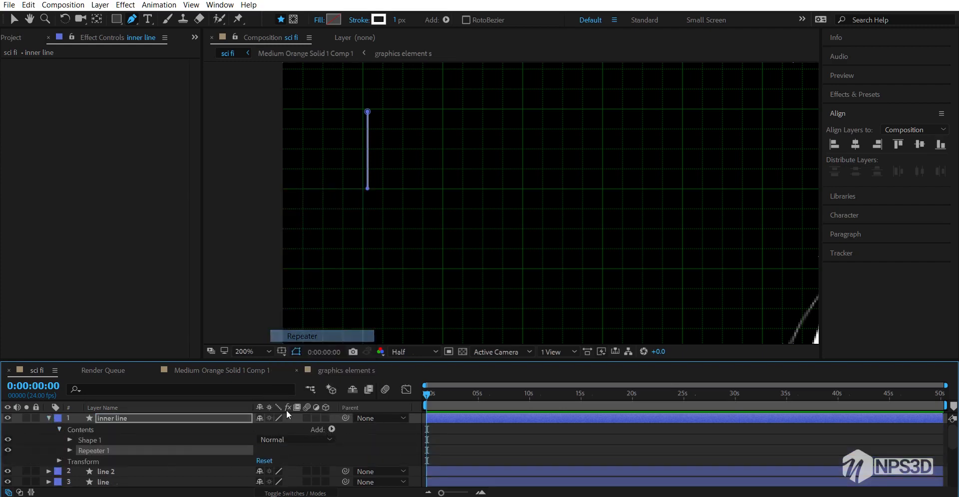
click(70, 450)
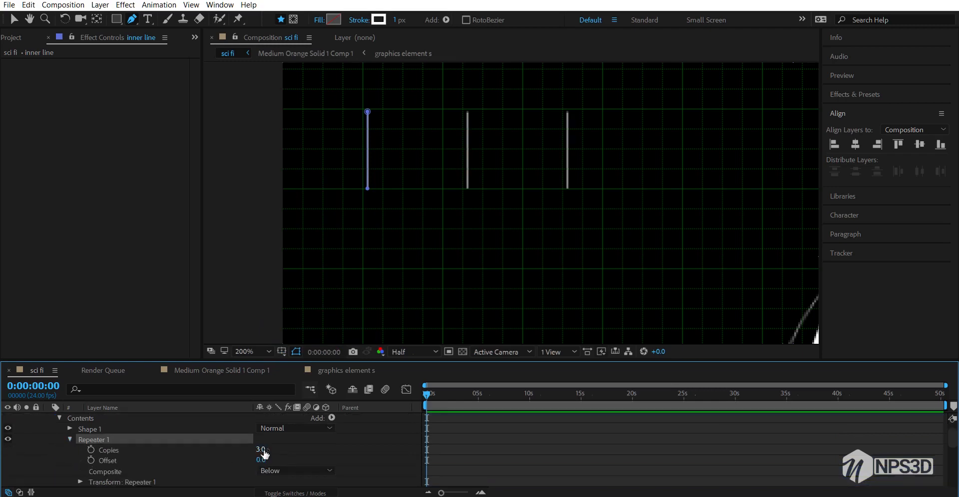
Set the Repeater's copies to 12 and check how far the row of lines extends
click(263, 450)
text(12)
key(Return)
scroll(531, 150, down, 1)
key(space)
drag(581, 181, 488, 186)
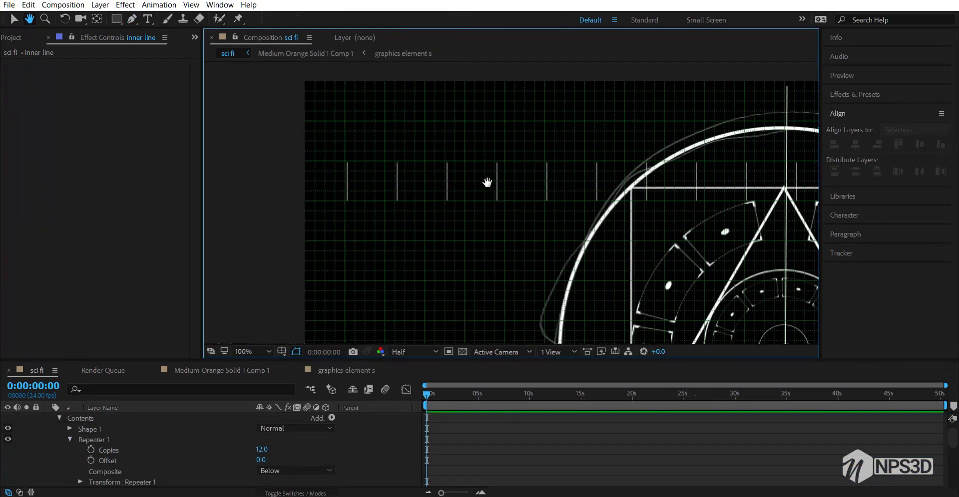
Set the Repeater's copies to 15 and view the whole row across the composition
click(260, 450)
text(15)
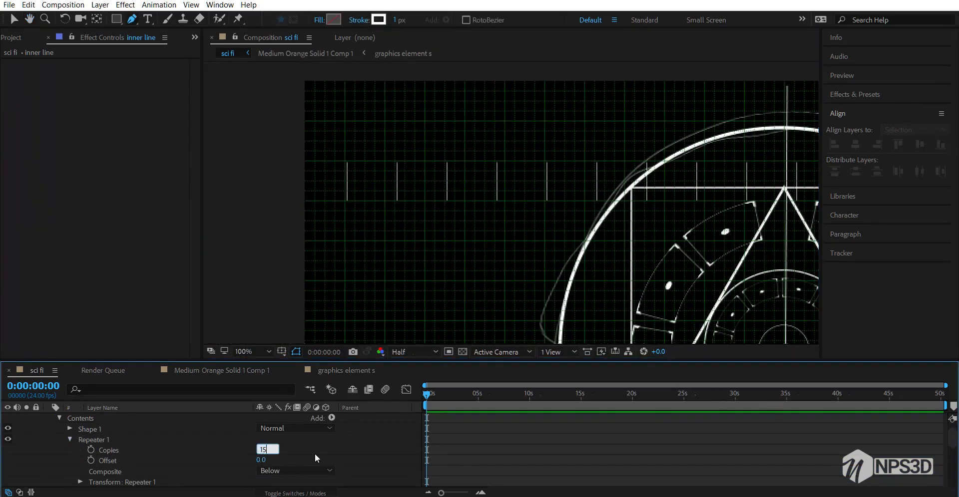
key(Return)
scroll(533, 159, down, 1)
key(space)
drag(533, 159, 434, 144)
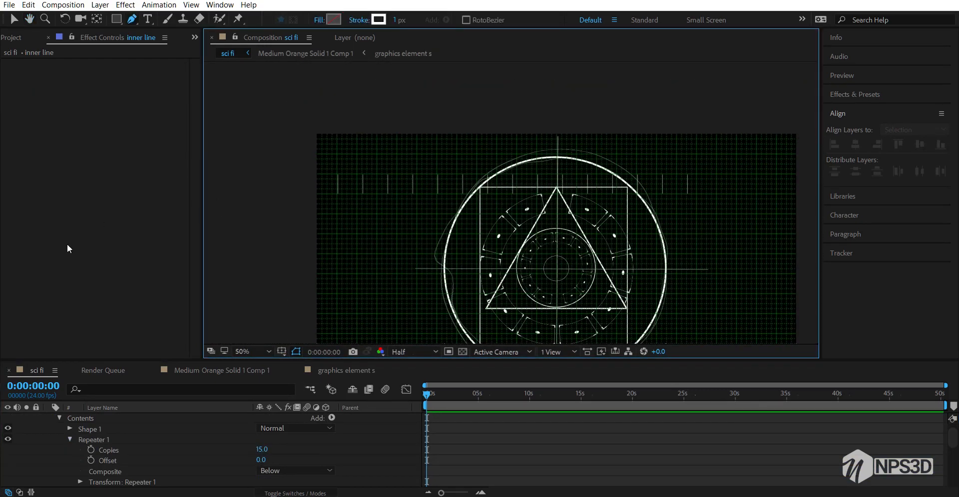
Select the inner line layer and apply the Polar Coordinates effect to it
key(ctrl+space)
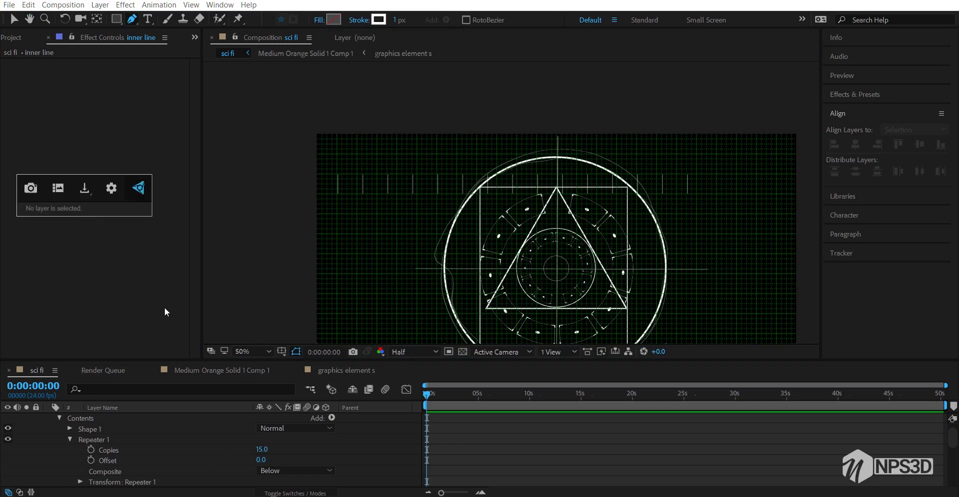
scroll(111, 416, up, 1)
click(110, 421)
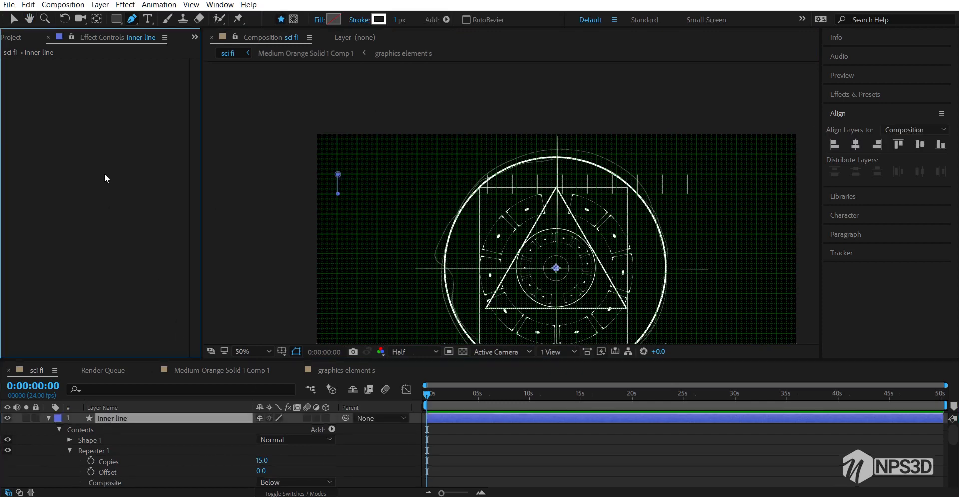
key(ctrl+space)
text(po)
key(Return)
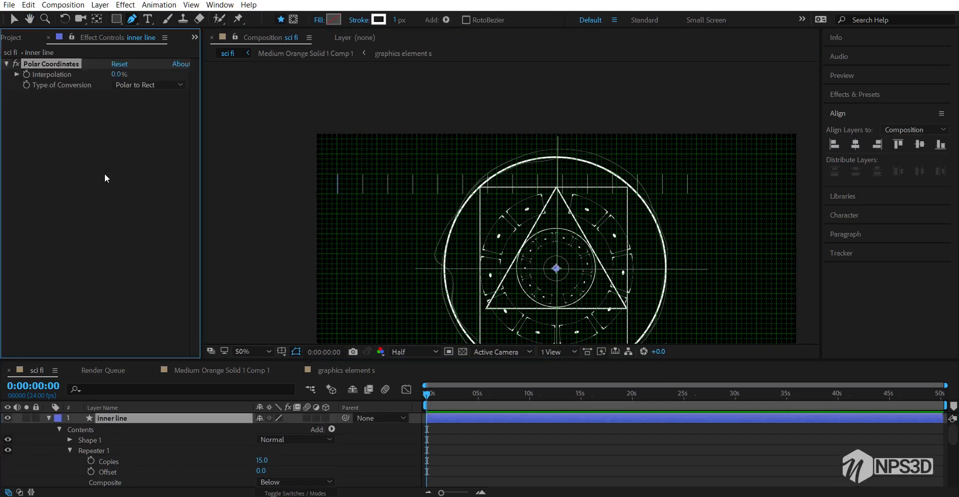
Set the inner line layer's Polar Coordinates conversion to Rect to Polar with 100% interpolation
key(v)
click(129, 85)
click(131, 92)
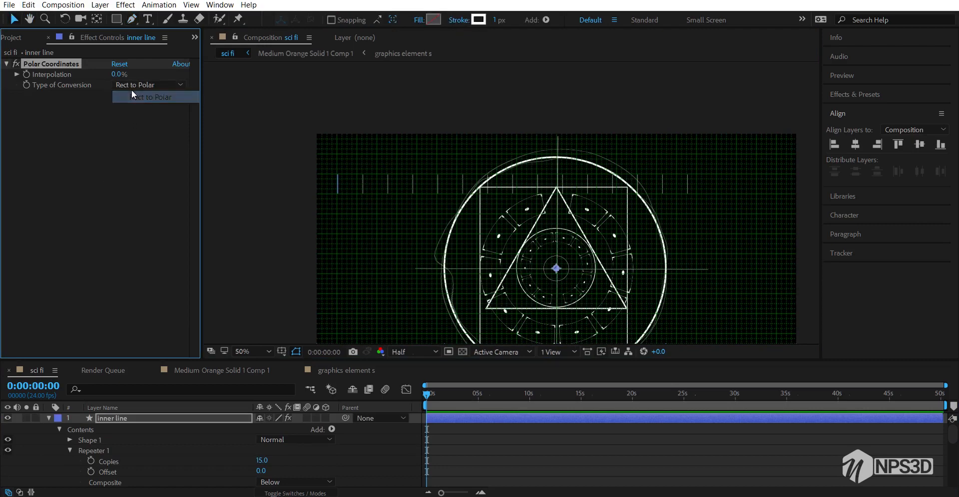
drag(117, 81, 278, 62)
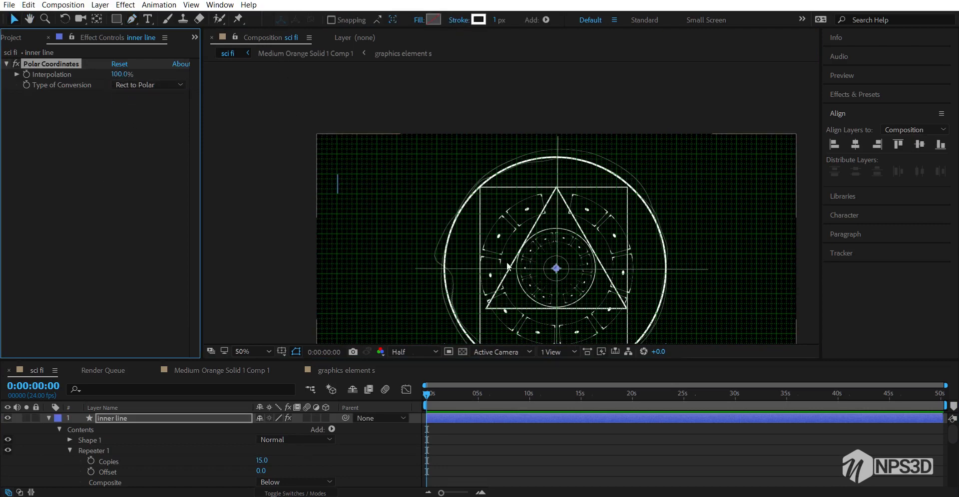
scroll(575, 279, up, 2)
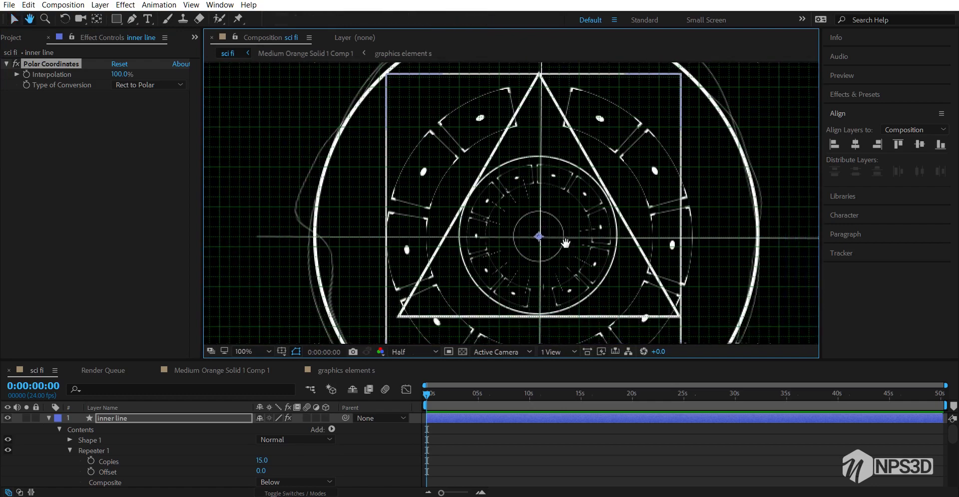
Set the inner line Repeater's copies to 20
click(261, 460)
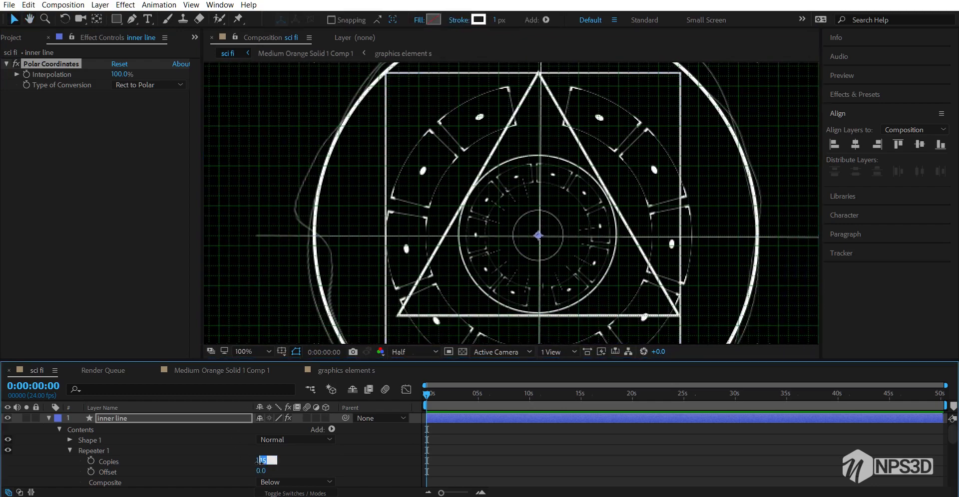
text(20)
click(323, 463)
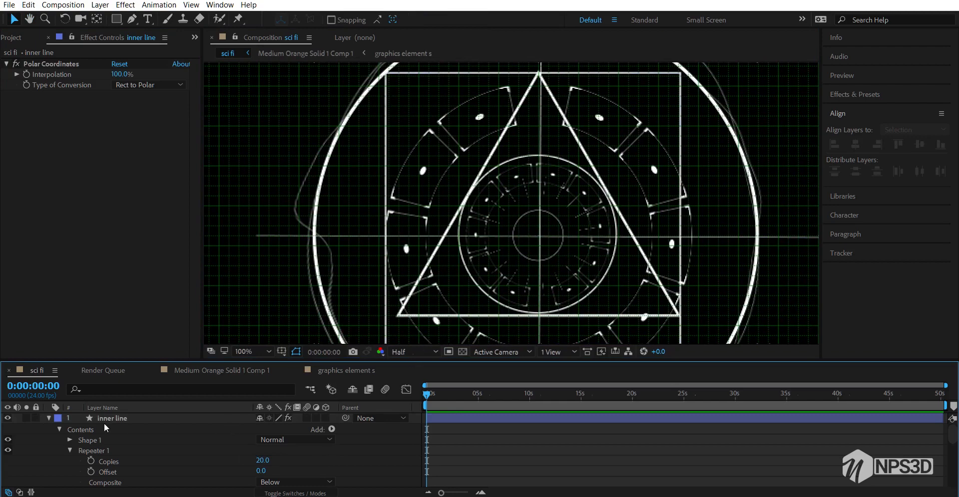
Solo the inner line layer, hide the composition grid and set the preview resolution to Full
click(27, 420)
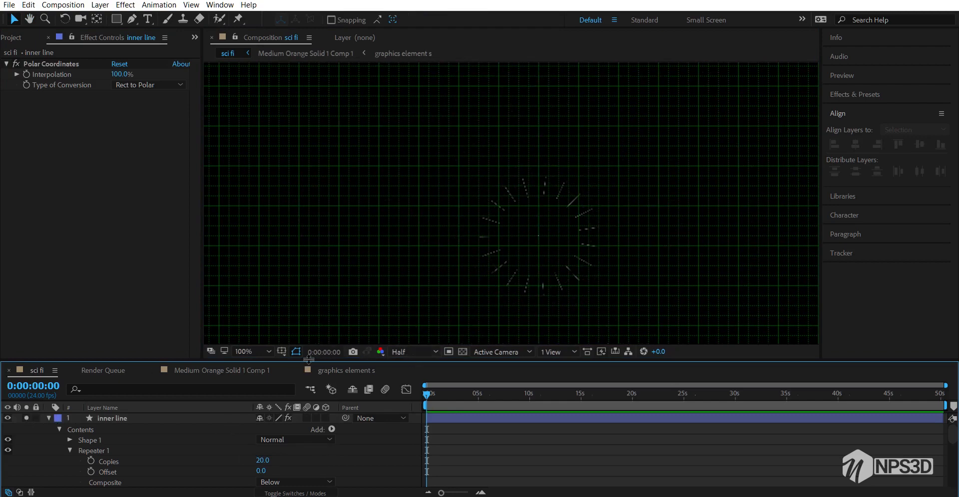
click(282, 351)
click(297, 393)
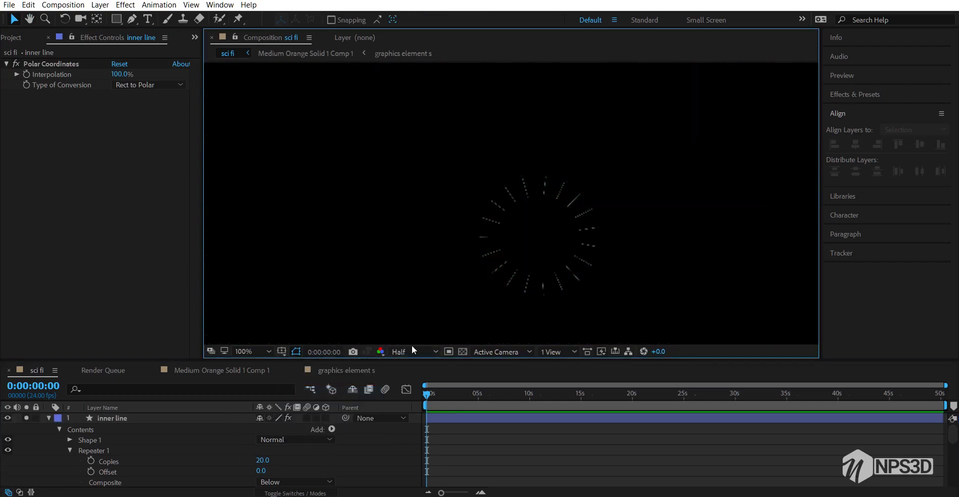
click(423, 352)
click(422, 383)
key(h)
drag(515, 224, 512, 218)
key(v)
Set the inner line layer's stroke width to 2 px
click(115, 419)
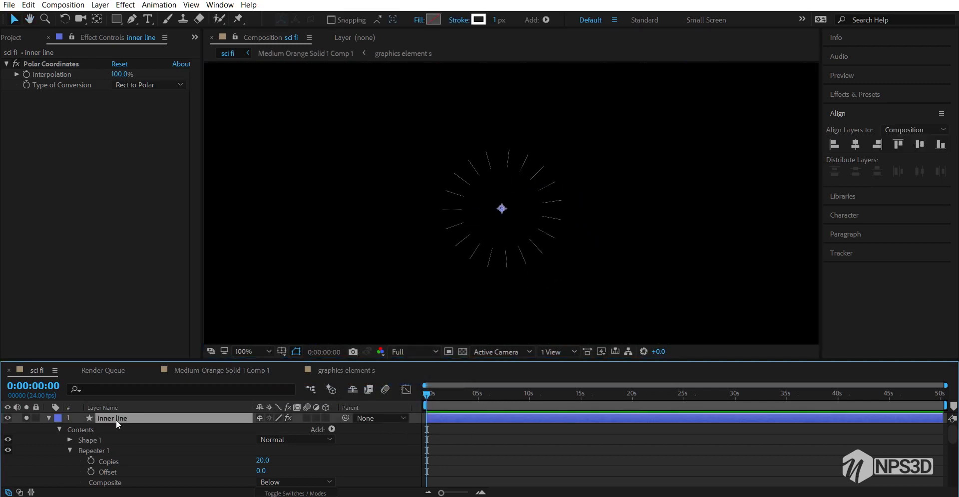
click(500, 21)
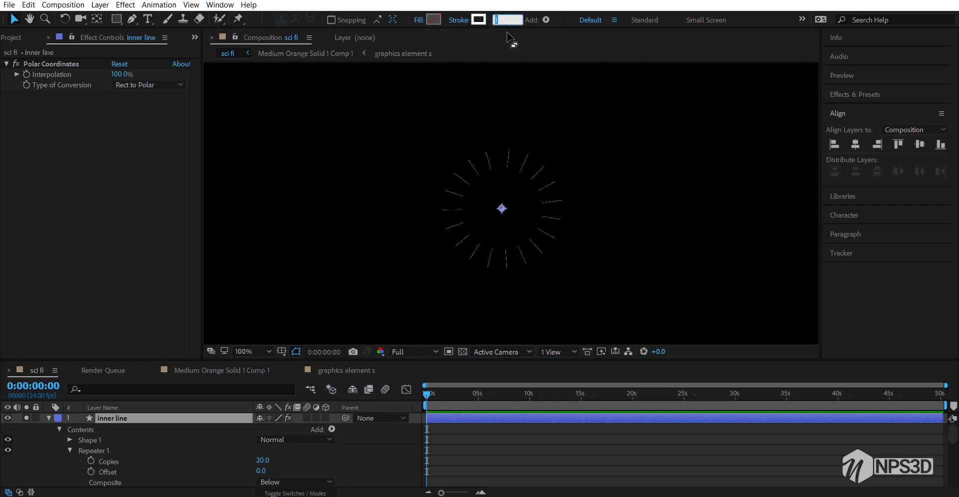
text(2)
click(280, 446)
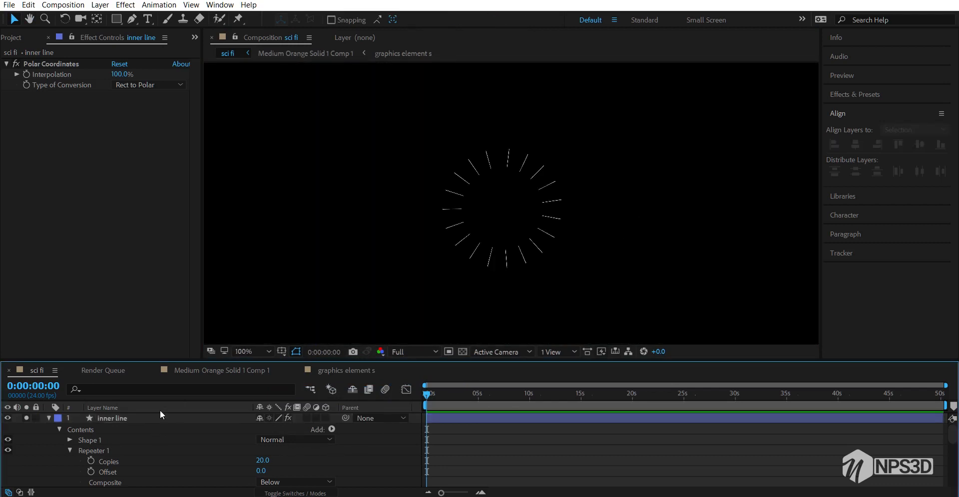
Collapse the inner line layer and turn off its solo so all layers are shown again
click(109, 420)
click(48, 419)
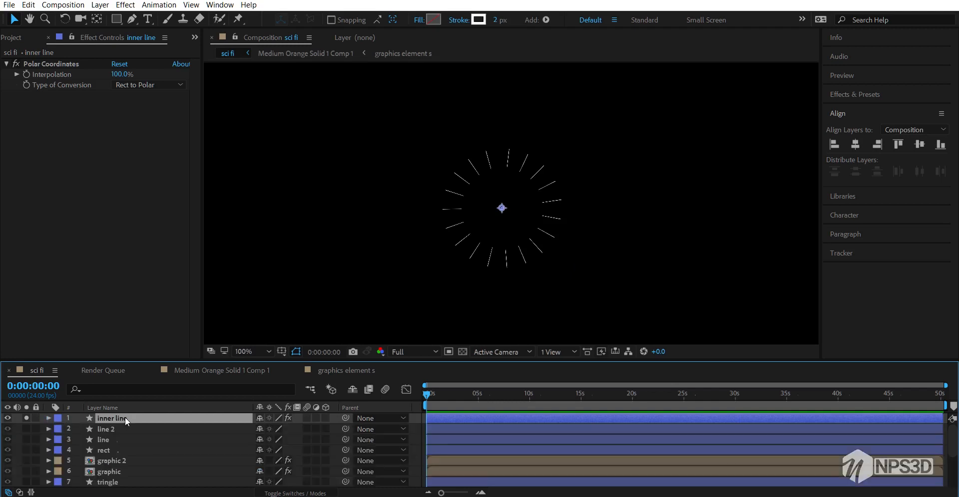
click(22, 418)
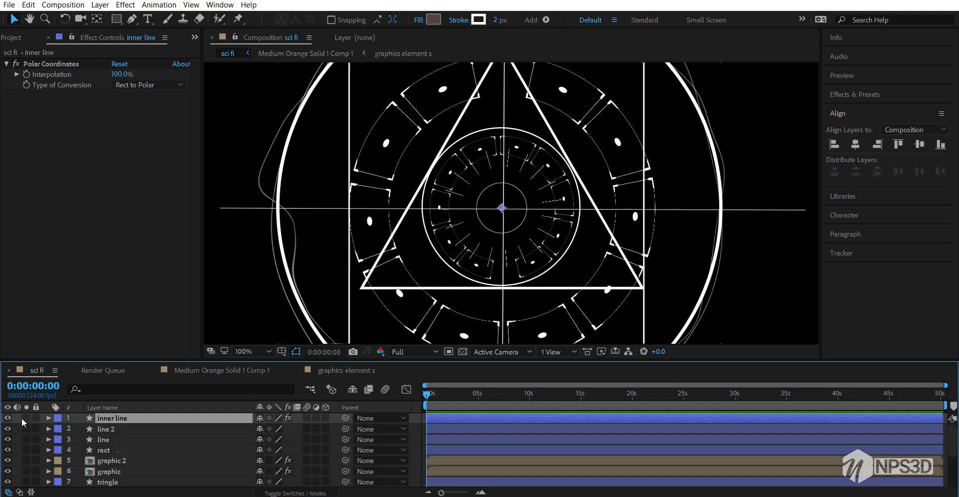
Set the scale of the inner line layer's Shape 1 to 100% horizontally and 111% vertically
key(s)
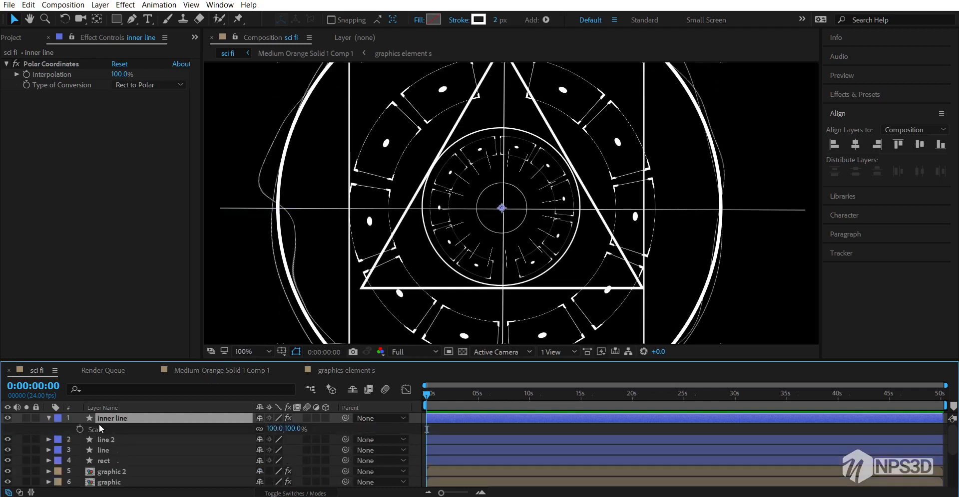
key(s)
click(55, 418)
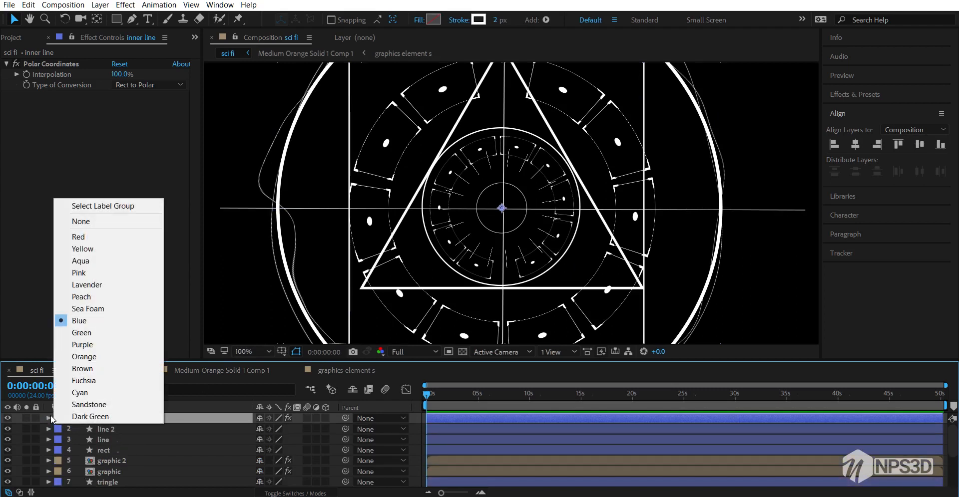
click(48, 419)
click(58, 432)
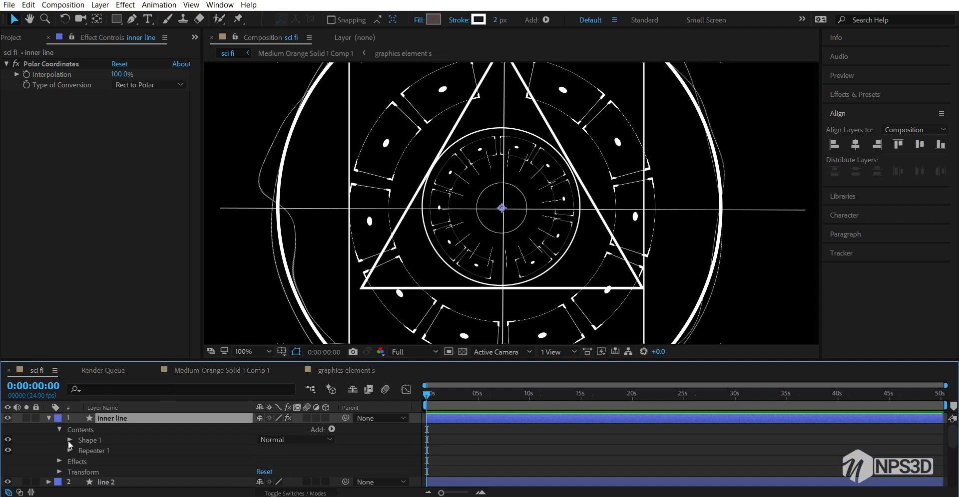
click(69, 440)
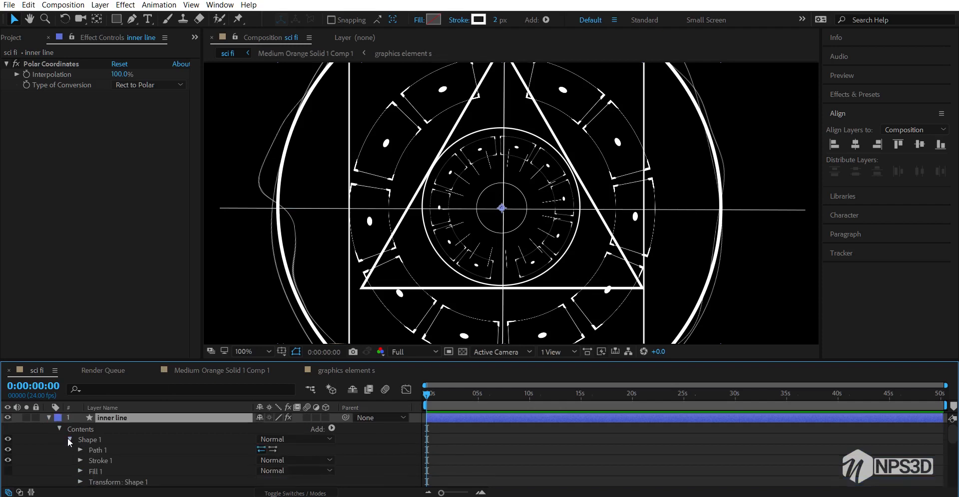
click(79, 482)
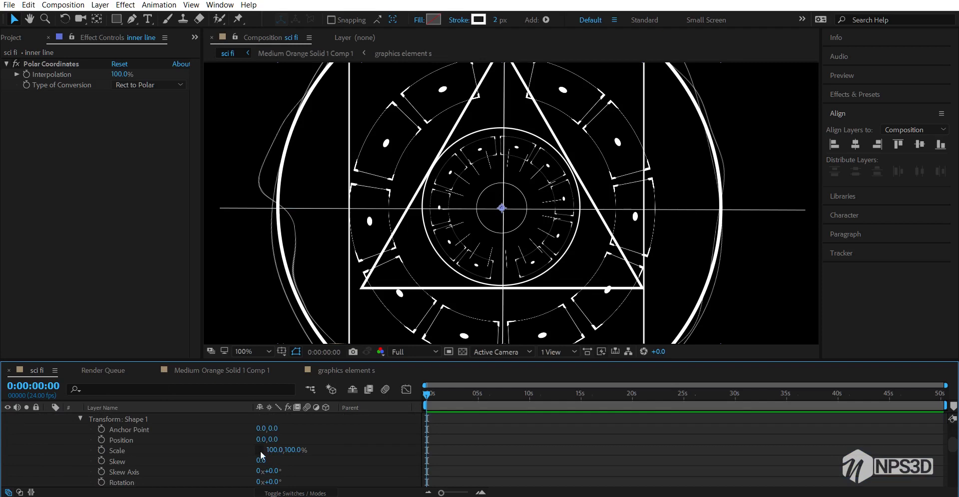
drag(274, 452, 296, 450)
key(ctrl+z)
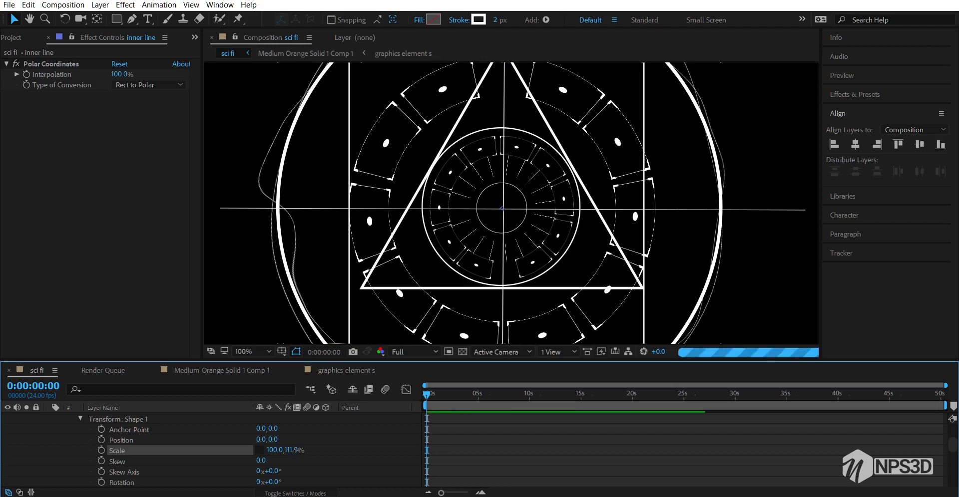
click(329, 446)
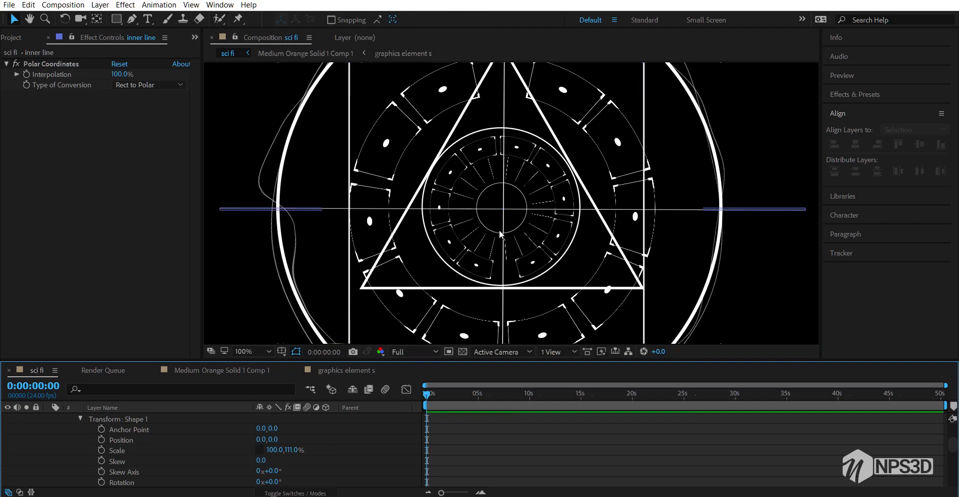
scroll(497, 234, down, 2)
scroll(496, 234, up, 2)
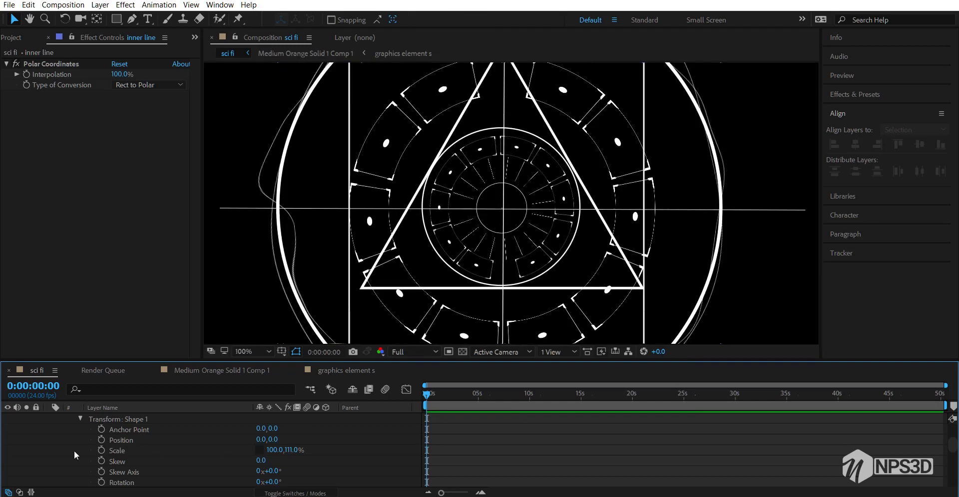
Duplicate the inner line layer and rename the copy "outer"
scroll(79, 440, up, 3)
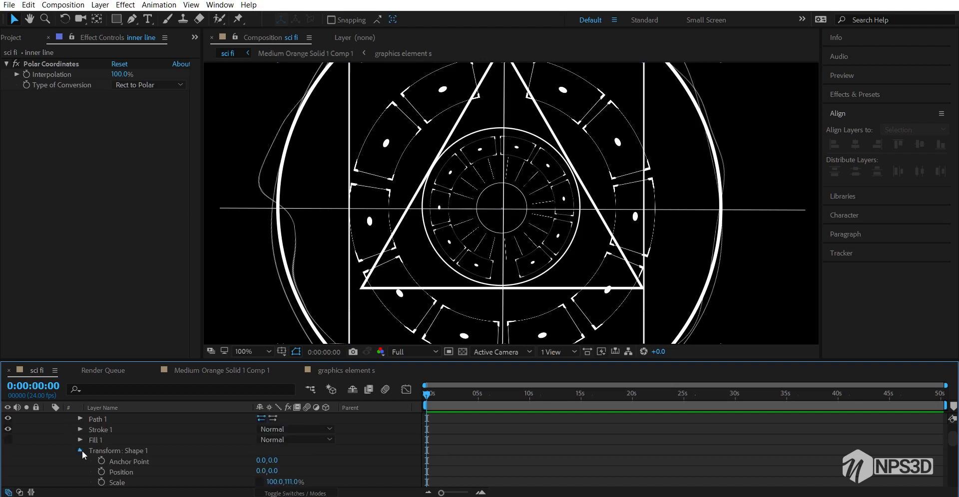
click(82, 450)
click(108, 419)
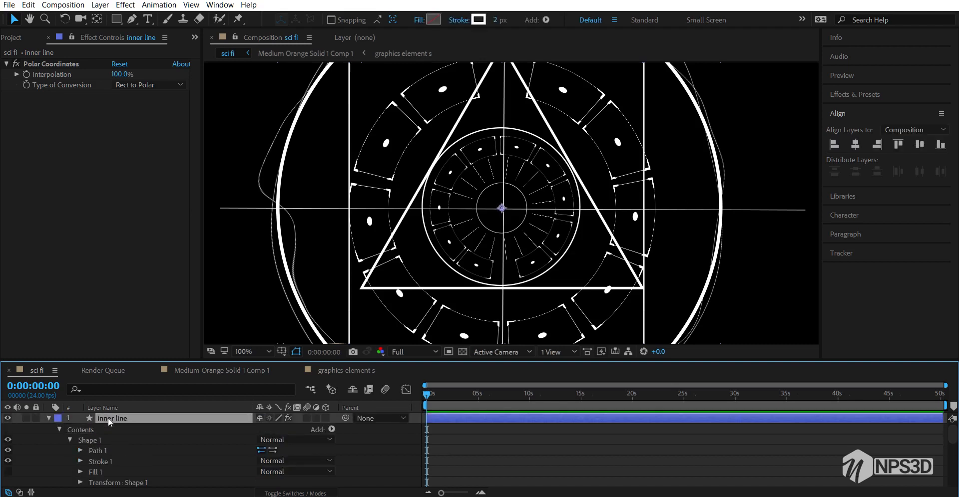
key(ctrl+d)
key(Return)
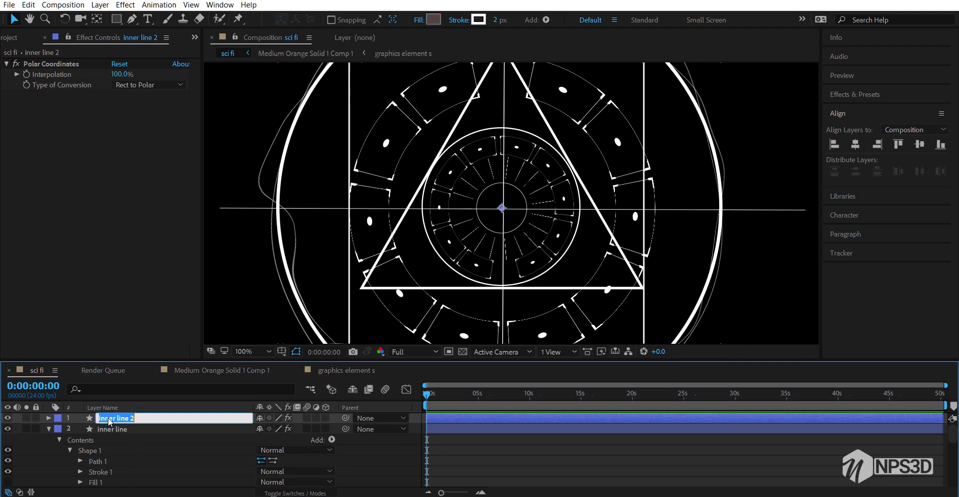
text(outer)
key(Return)
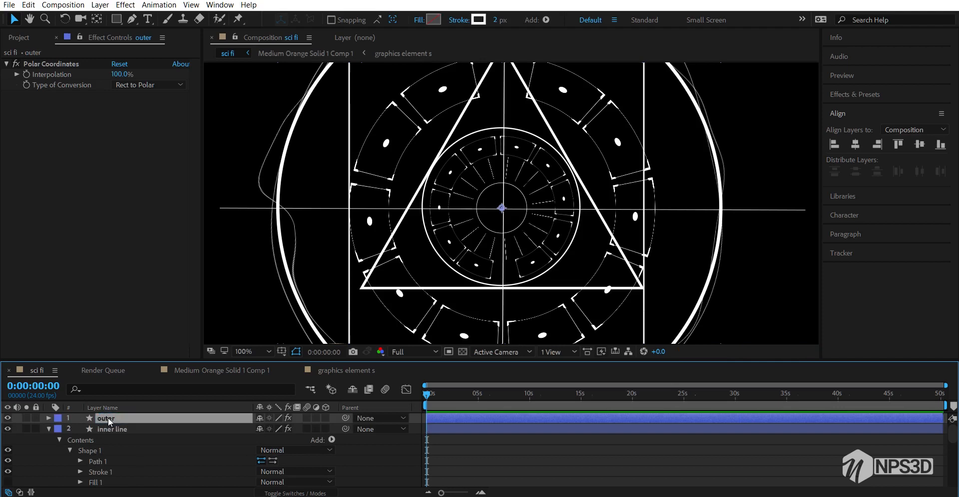
Collapse the outer and inner line layers and hide the inner line layer
click(49, 428)
click(49, 420)
click(49, 418)
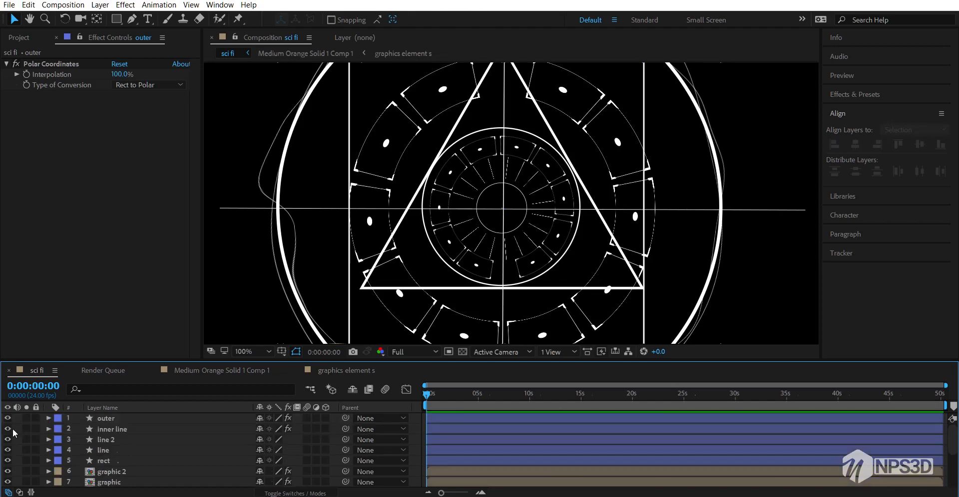
click(8, 429)
Expand the outer layer's contents and Shape 1 down to its transform properties
click(49, 419)
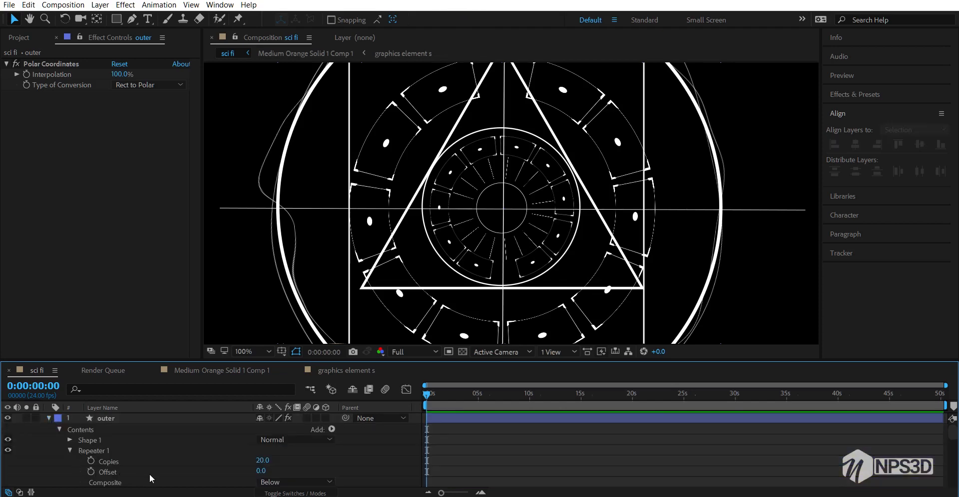
scroll(149, 475, down, 3)
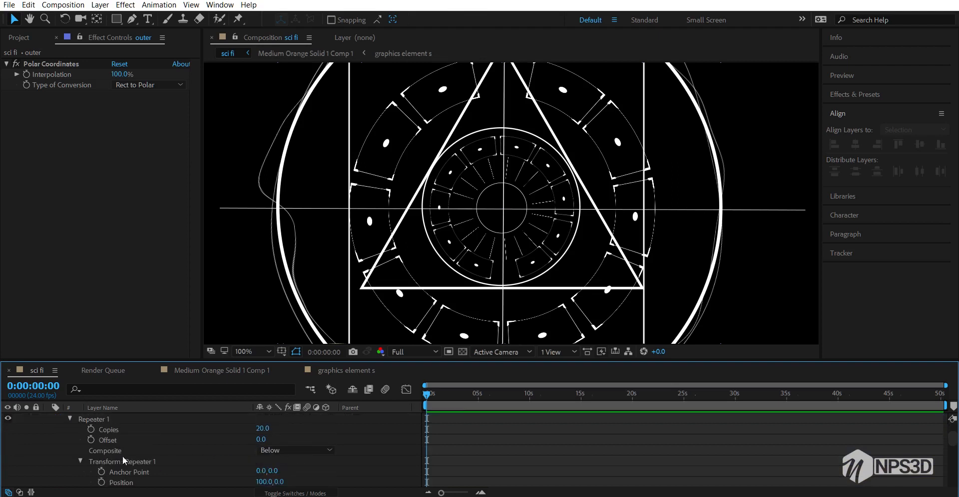
scroll(91, 451, up, 3)
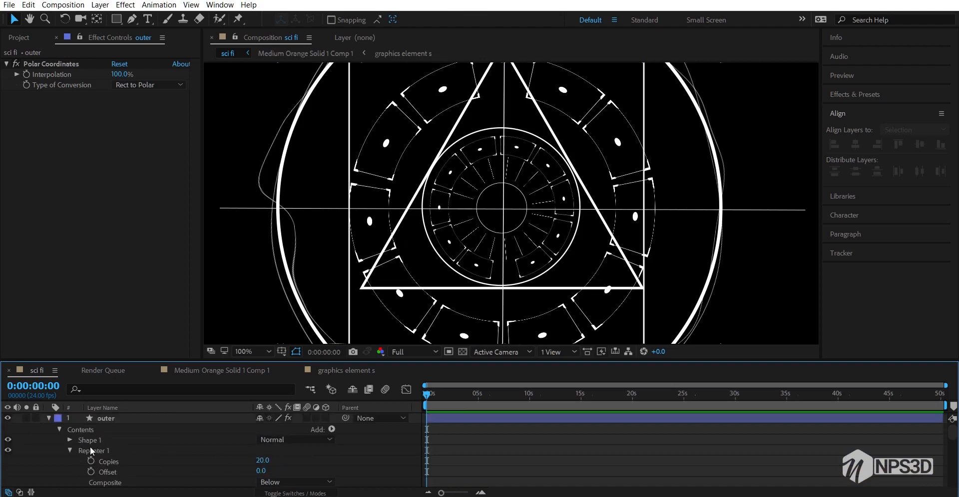
click(70, 440)
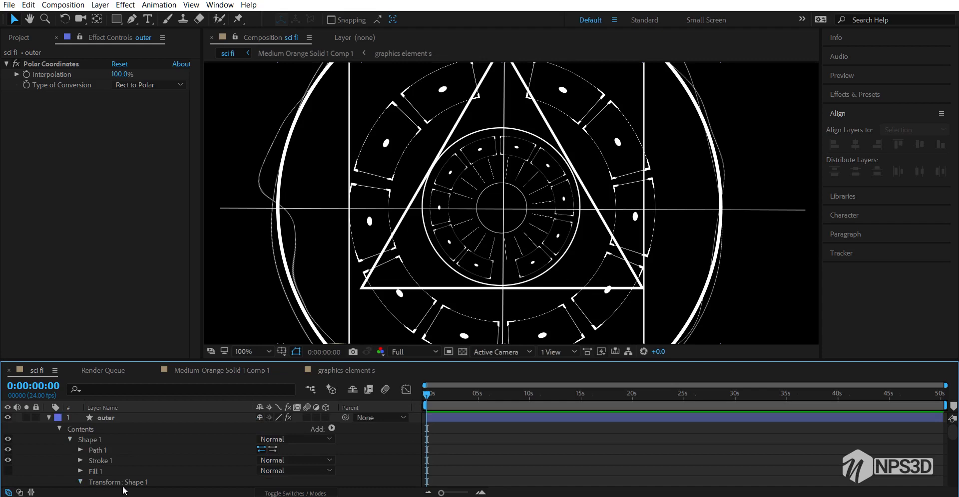
Set the vertical scale of the outer layer's Shape 1 to 45% and rename the layer middle
scroll(124, 487, down, 6)
drag(293, 451, 267, 451)
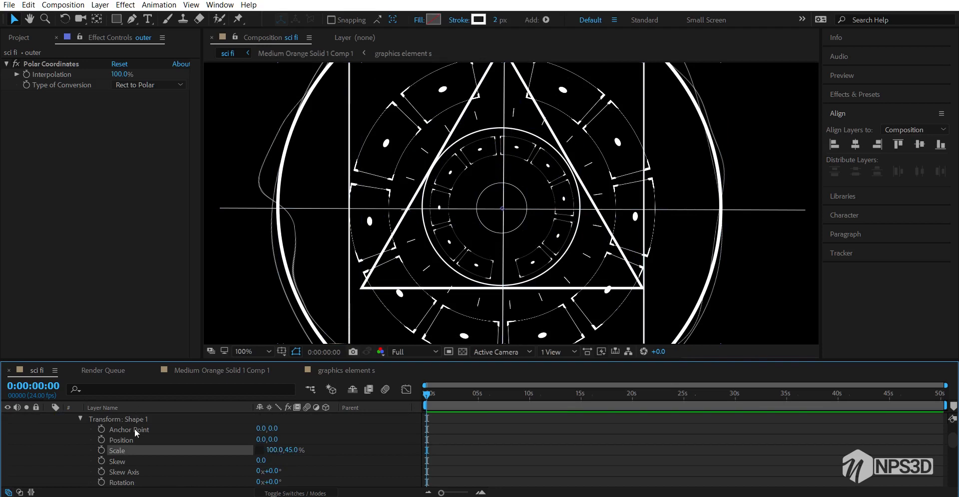
scroll(134, 430, up, 3)
click(124, 420)
key(Return)
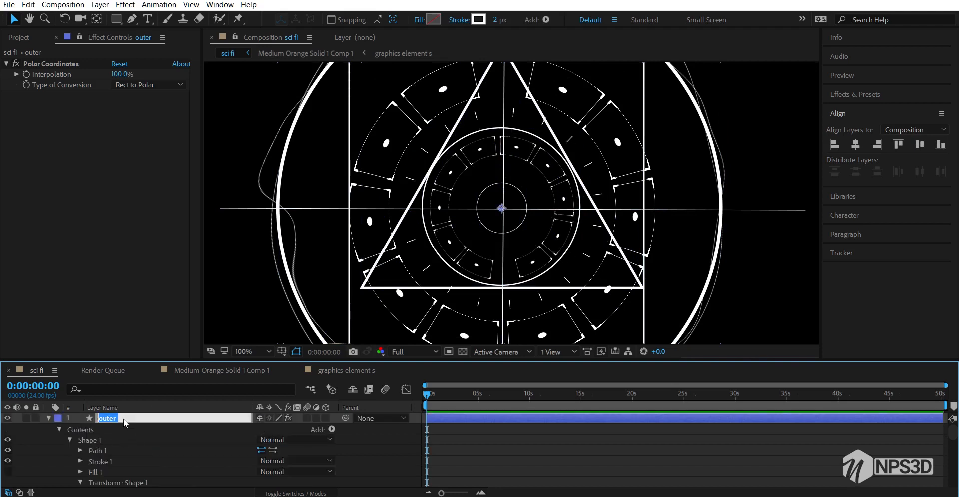
text(middle)
key(Return)
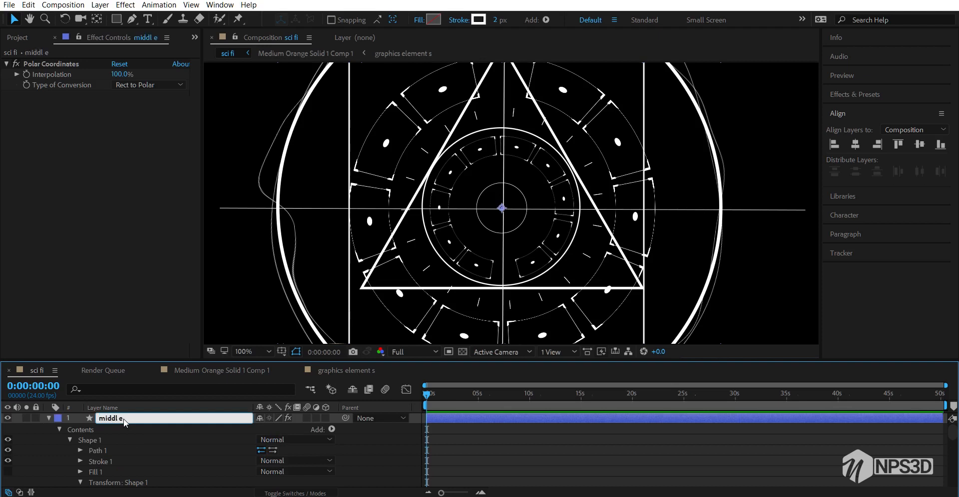
Duplicate the middle layer and rename the copy outer
key(ctrl+d)
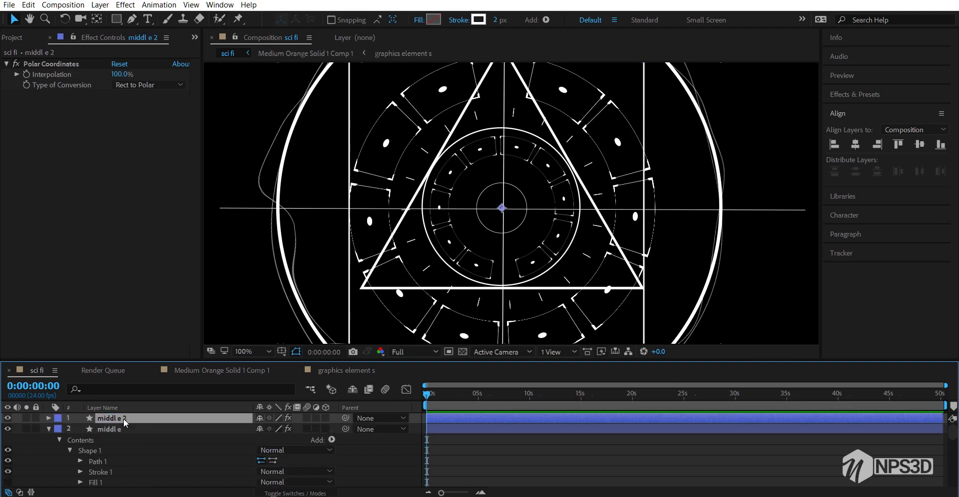
key(Return)
text(ou)
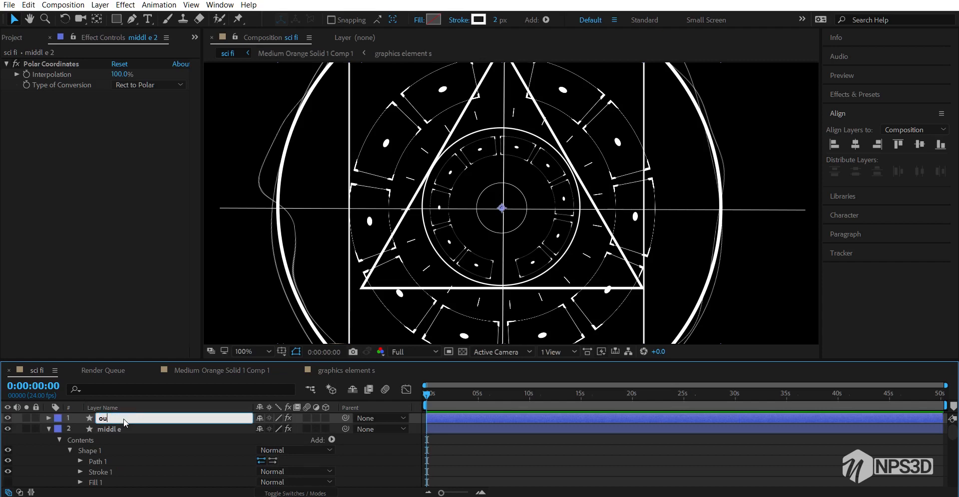
text(ter)
key(Return)
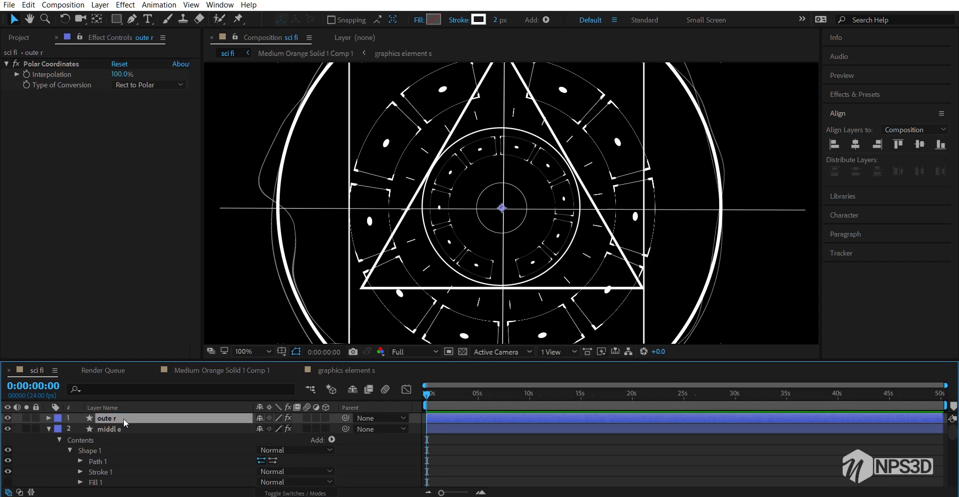
Set the vertical scale of the outer layer's Shape 1 to -96% in its shape transform
click(49, 429)
key(F2)
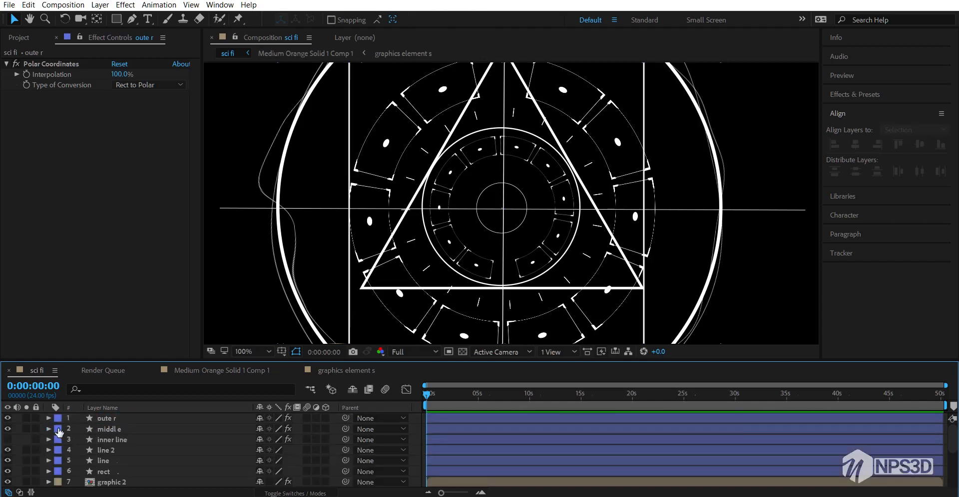
click(49, 419)
click(59, 430)
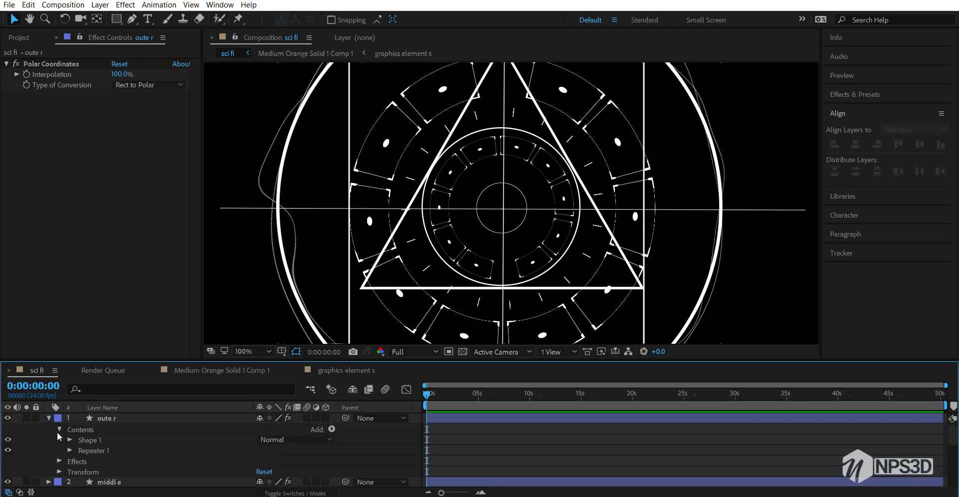
click(70, 440)
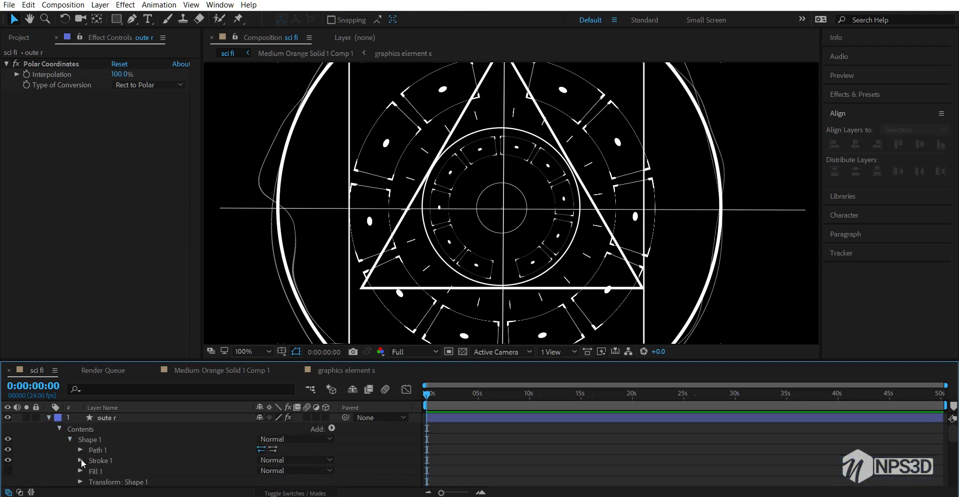
click(80, 483)
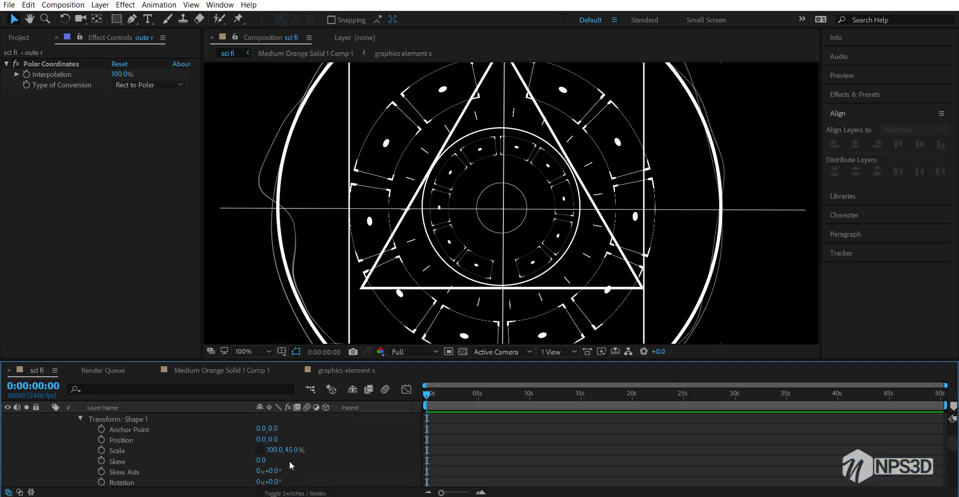
mouse_move(279, 452)
mouse_down()
mouse_move(293, 454)
mouse_move(268, 452)
mouse_up()
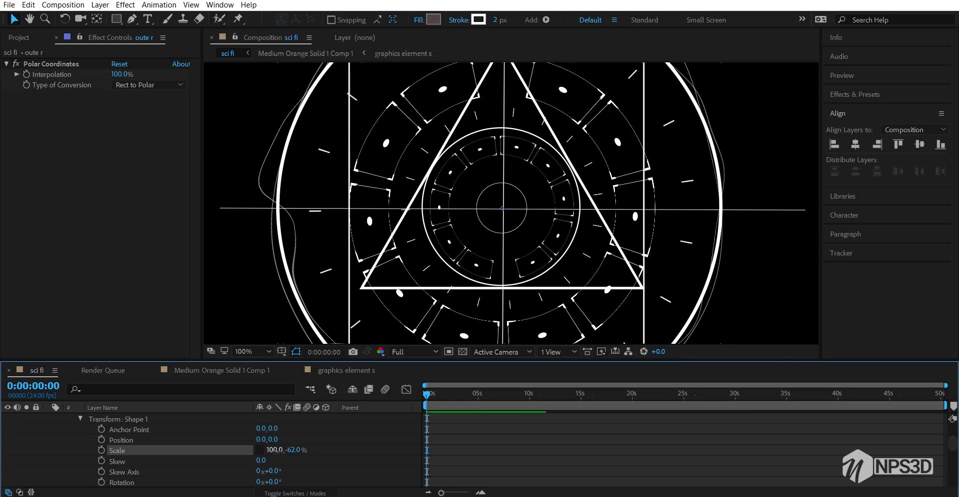
scroll(441, 231, down, 2)
scroll(441, 235, up, 4)
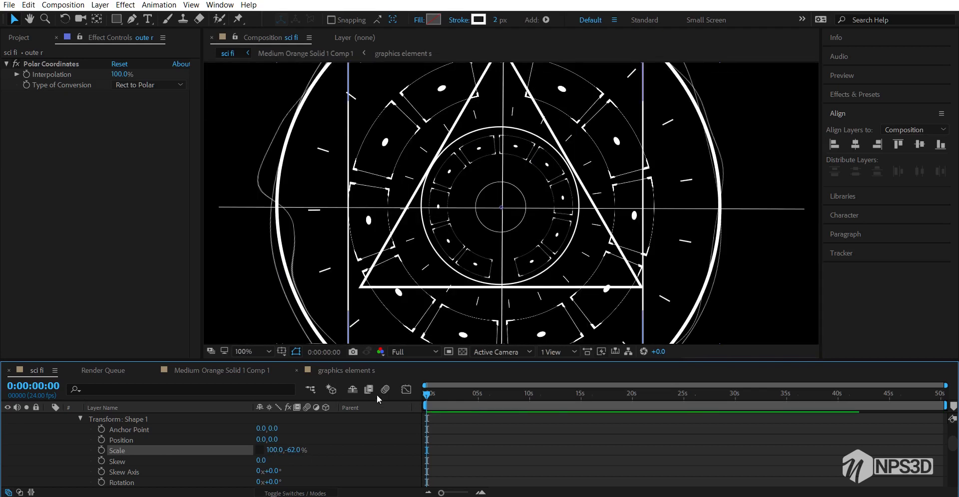
mouse_move(295, 452)
mouse_down()
mouse_move(278, 452)
mouse_move(290, 452)
mouse_up()
scroll(454, 253, down, 1)
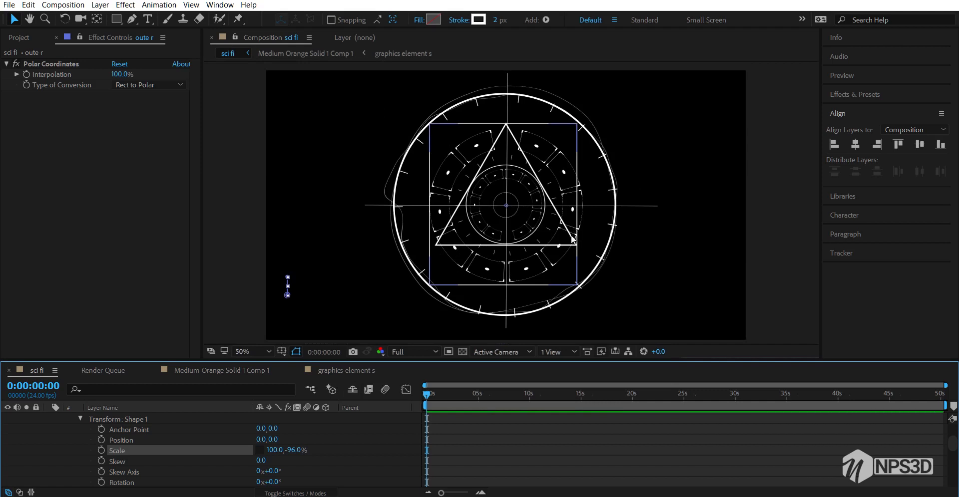
scroll(572, 240, up, 1)
scroll(91, 439, up, 3)
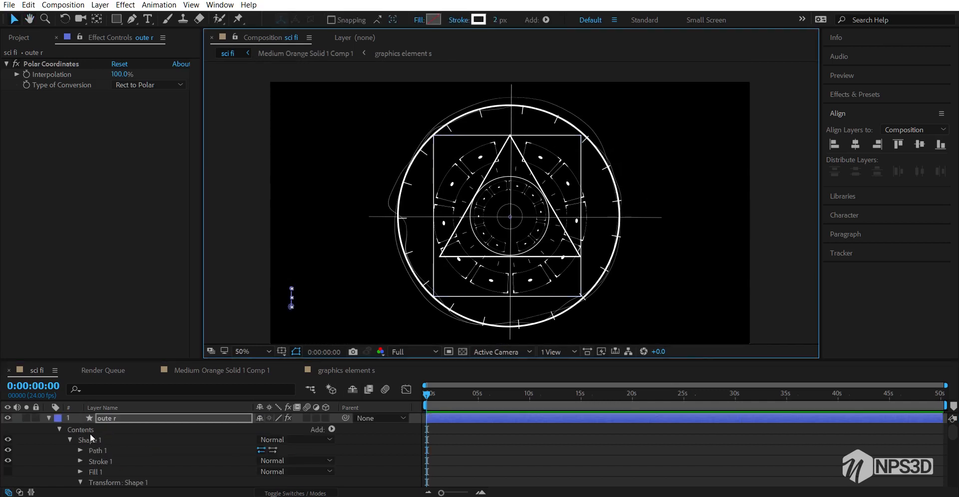
click(48, 419)
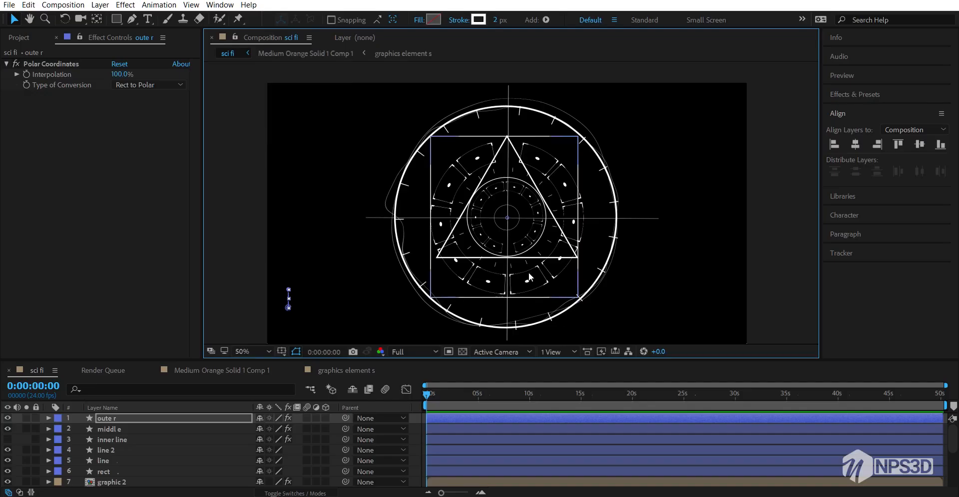
Keep the outer layer selected and turn on the visibility of the inner line layer
scroll(528, 272, down, 1)
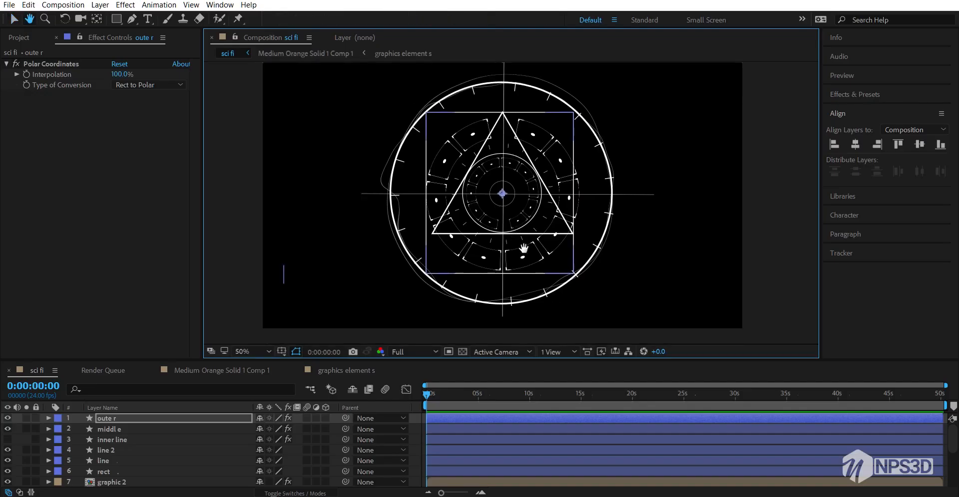
drag(526, 224, 517, 232)
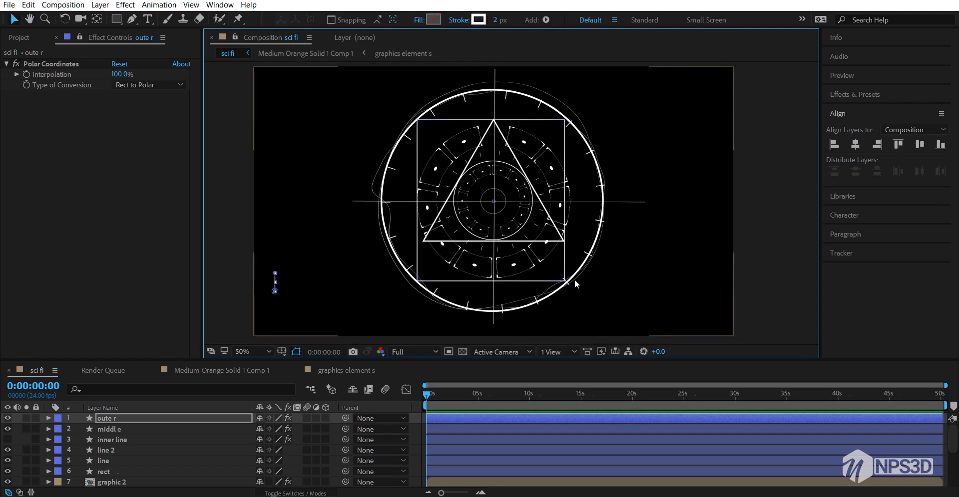
key(h)
mouse_move(574, 279)
mouse_down()
mouse_move(562, 223)
mouse_move(557, 265)
mouse_move(566, 284)
mouse_up()
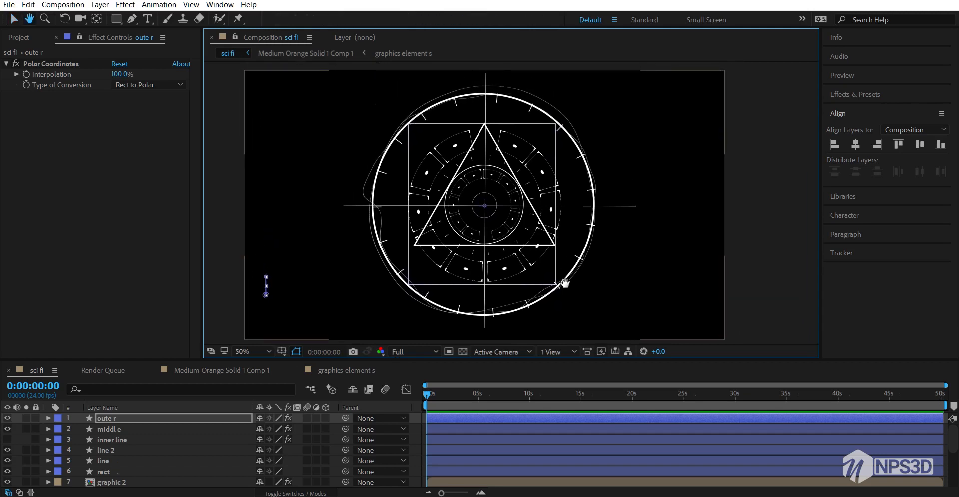
key(v)
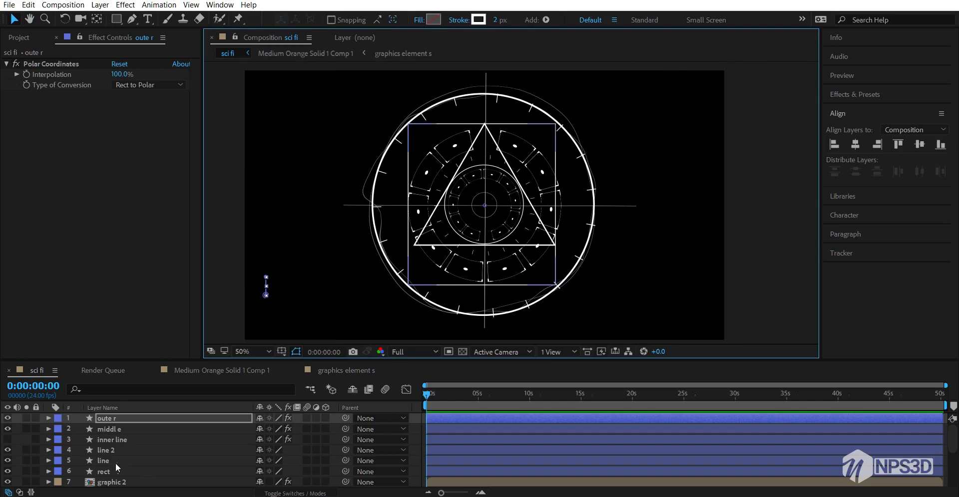
click(125, 449)
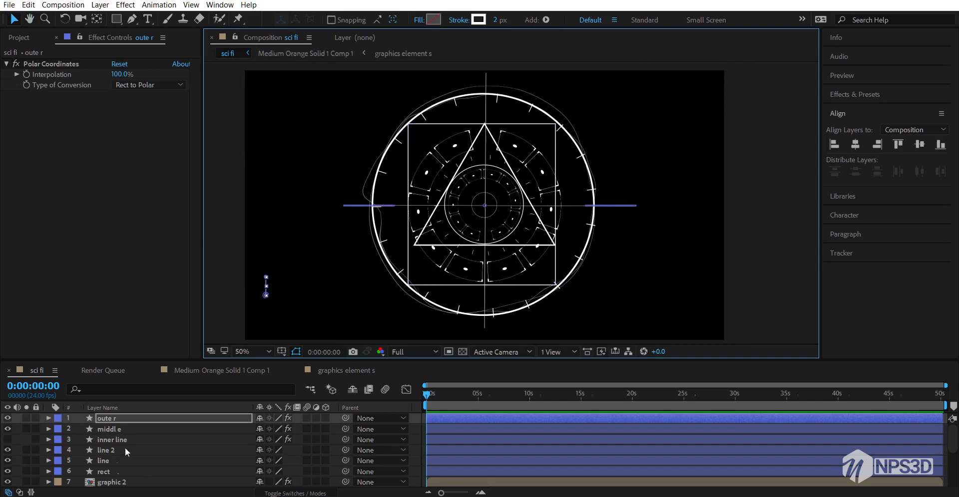
click(133, 418)
click(133, 417)
click(8, 441)
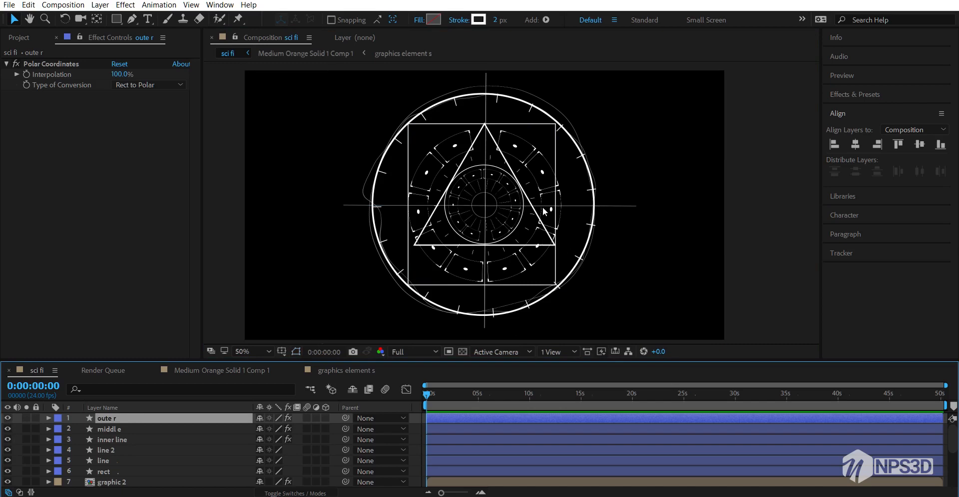
Move the small circle layer to the top of the layer stack and place inner line directly beneath it
scroll(105, 434, down, 3)
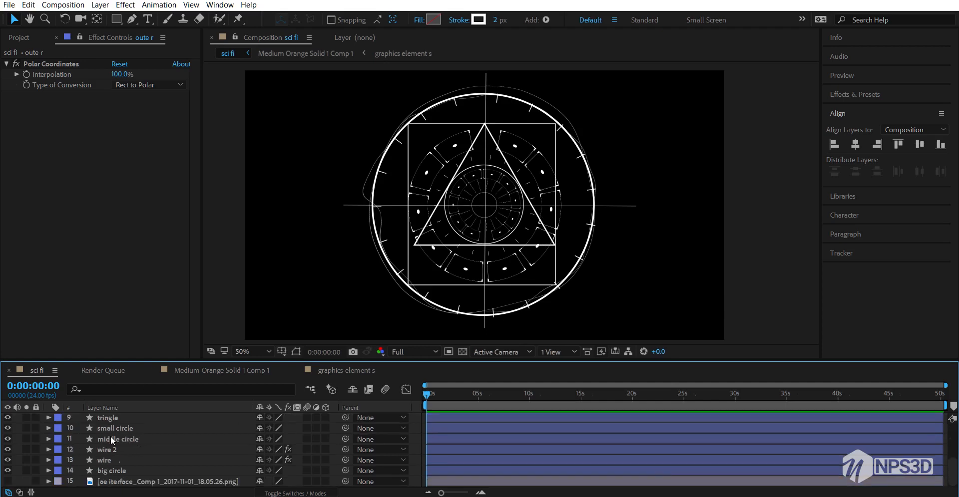
scroll(111, 439, up, 3)
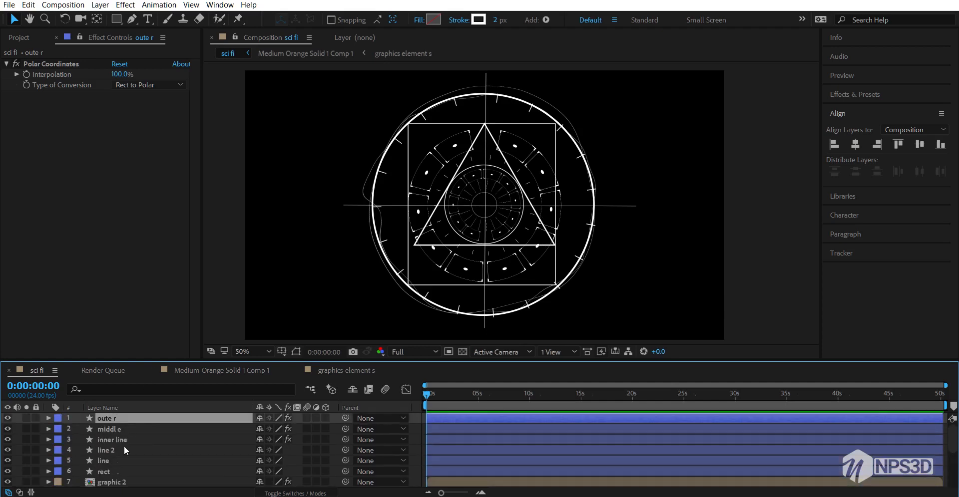
scroll(125, 449, down, 3)
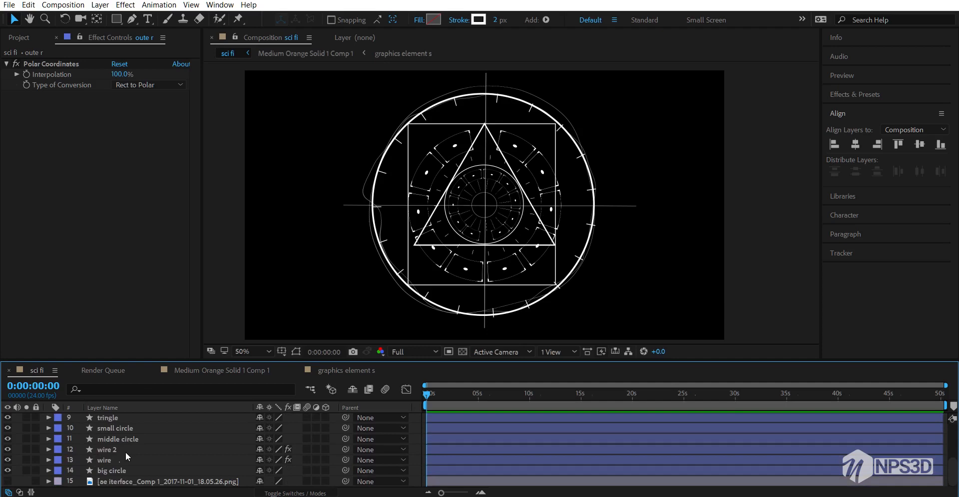
scroll(125, 451, up, 3)
scroll(125, 451, down, 3)
scroll(124, 466, up, 3)
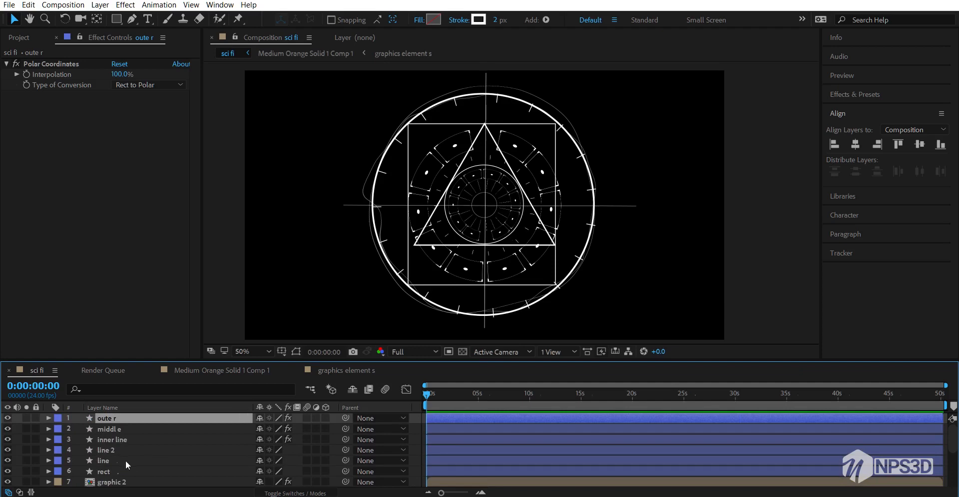
scroll(126, 471, down, 3)
drag(123, 429, 129, 416)
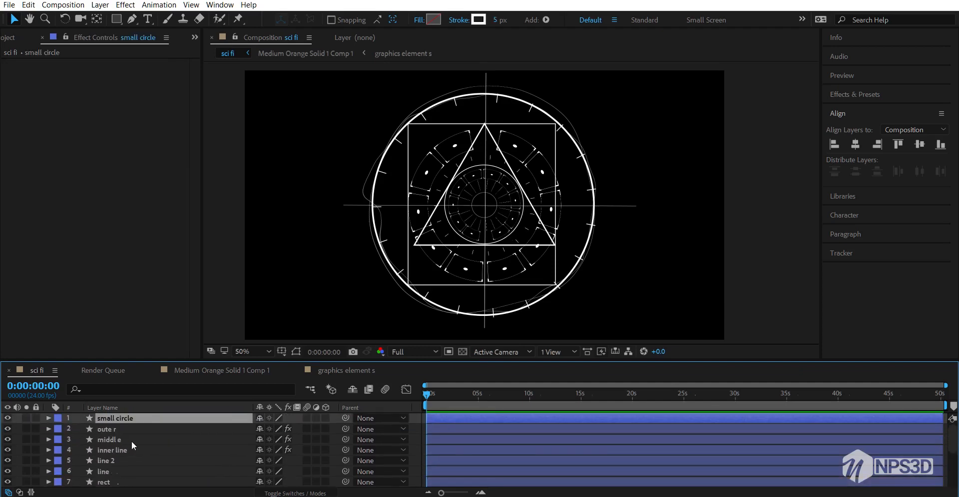
mouse_move(130, 450)
mouse_down()
mouse_move(136, 416)
mouse_move(140, 434)
mouse_up()
Arrange graphic 2, middle circle, middle and graphic in that order beneath the inner line layer
scroll(131, 435, down, 2)
drag(145, 470, 155, 445)
scroll(150, 454, down, 1)
drag(145, 482, 160, 424)
click(130, 441)
scroll(126, 455, down, 2)
drag(121, 470, 163, 445)
Order the remaining shape layers beneath graphic as outer, big circle, wire, wire 2, line 2, line, tringle and rect
scroll(165, 462, down, 2)
click(155, 472)
drag(155, 482, 138, 457)
click(119, 456)
scroll(60, 452, down, 1)
scroll(145, 434, up, 3)
click(101, 472)
scroll(129, 462, down, 2)
click(113, 430)
scroll(120, 457, down, 2)
click(130, 460)
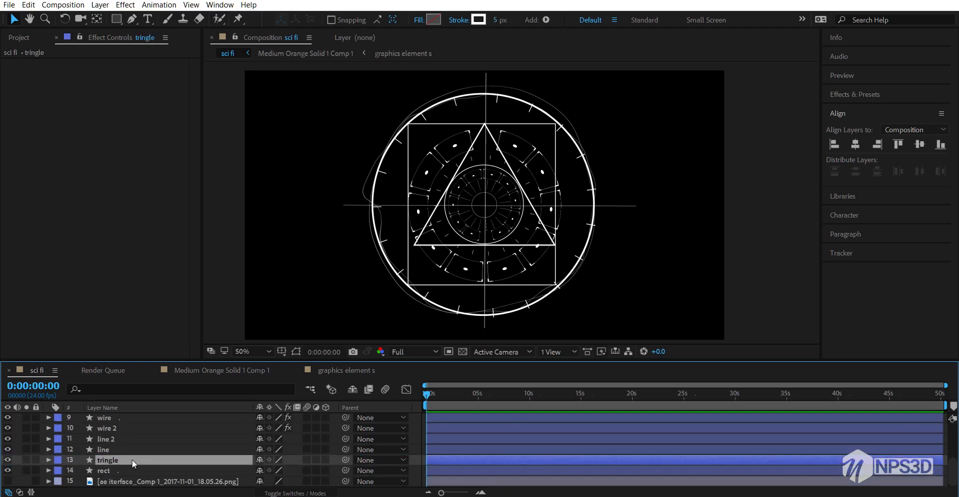
Review the reordered layer stack in the enlarged timeline and identify the small circle by briefly hiding it
key(grave)
click(128, 415)
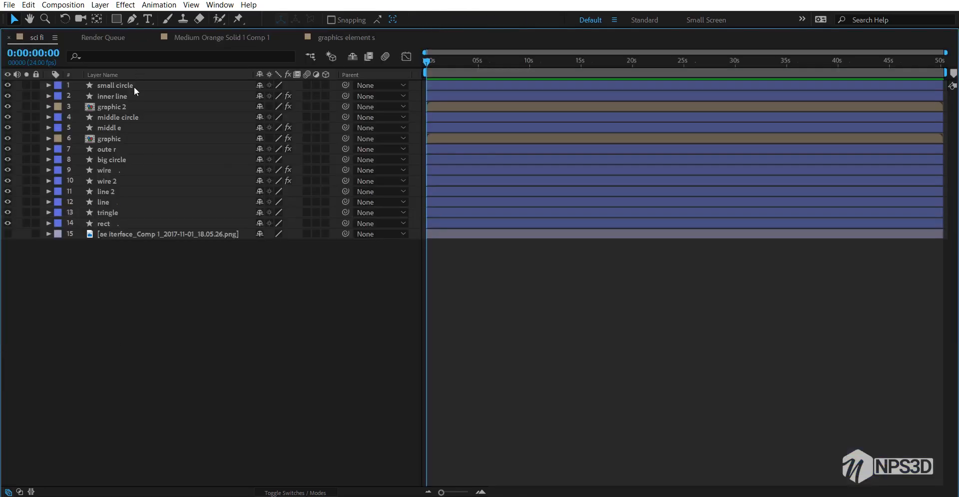
key(grave)
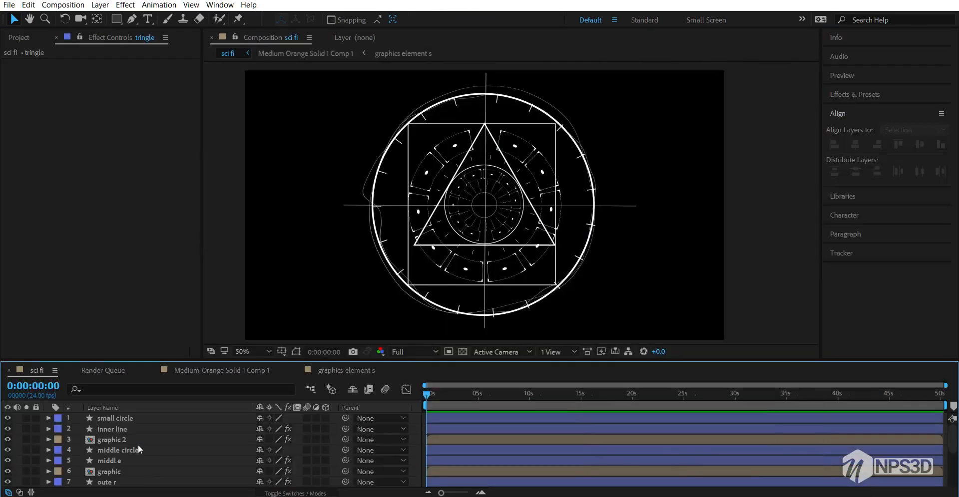
click(120, 419)
click(8, 419)
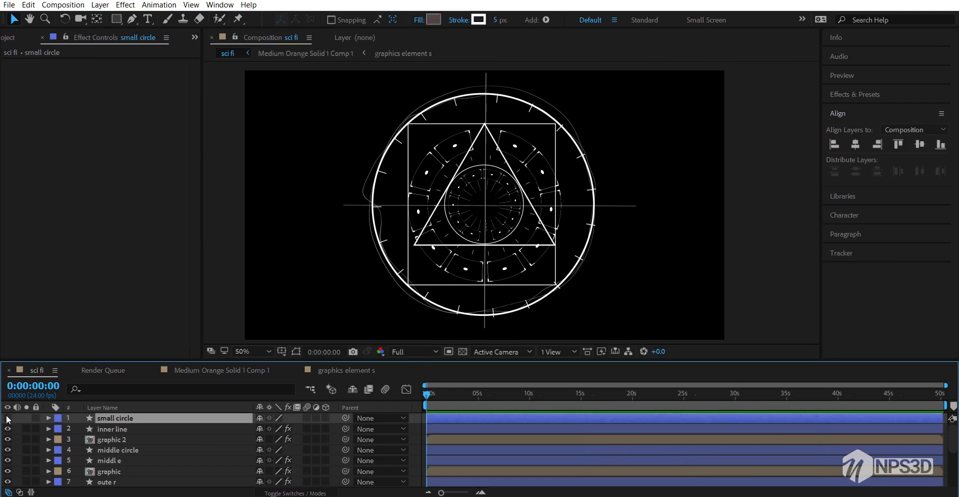
click(7, 418)
Animate the small circle layer's rotation from 0 at the start to 3 full revolutions at 0:00:18:07
key(r)
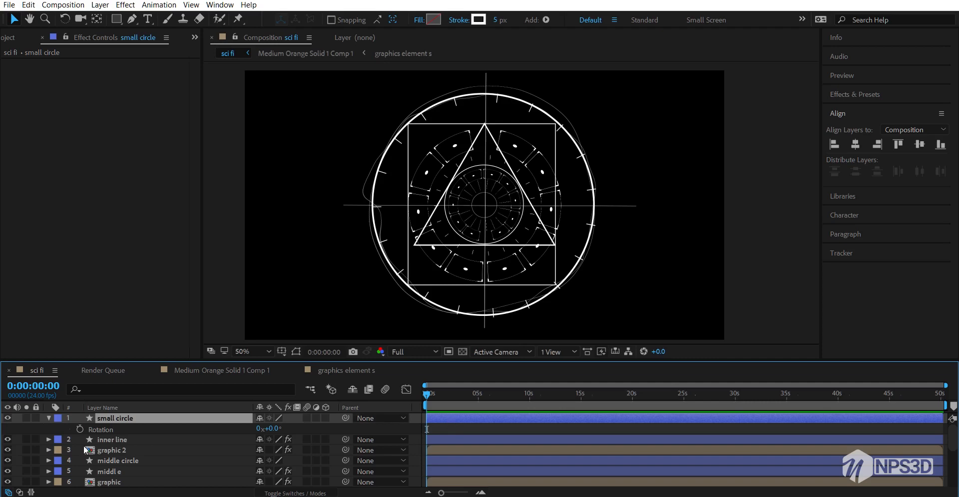
click(80, 429)
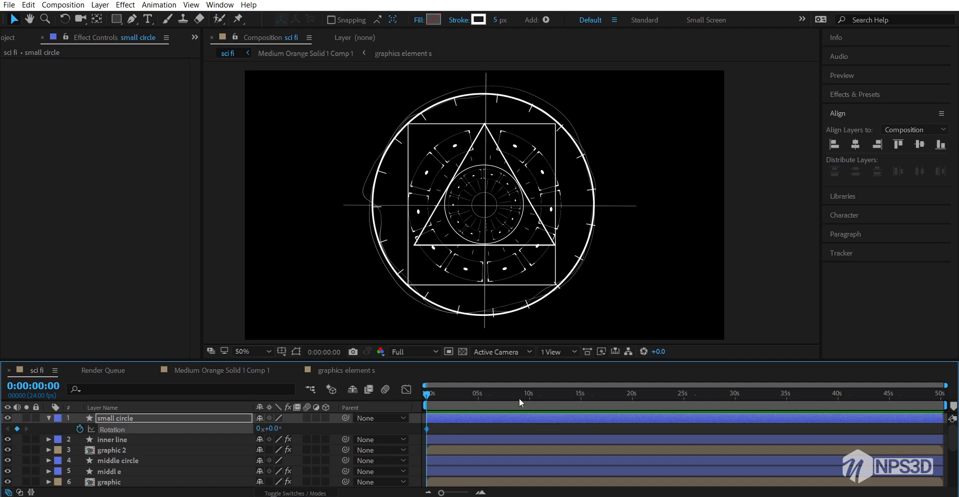
drag(520, 394, 614, 394)
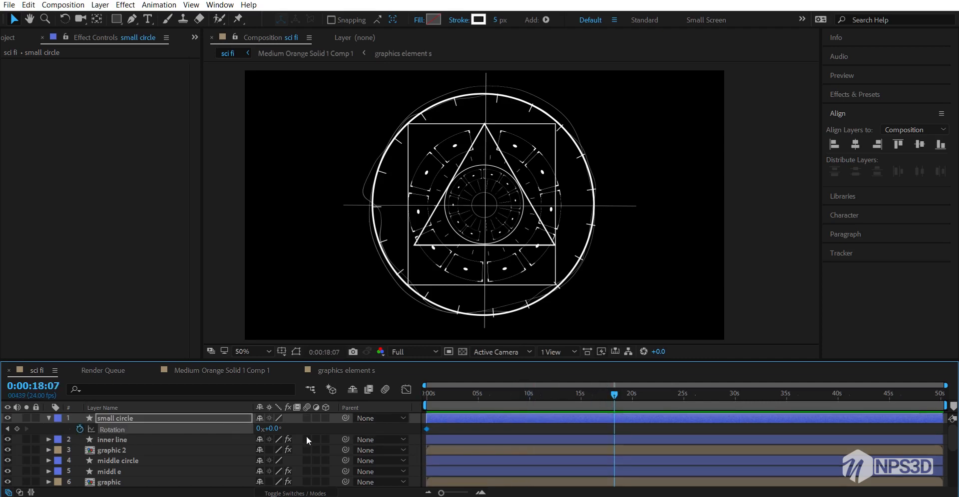
scroll(622, 152, up, 4)
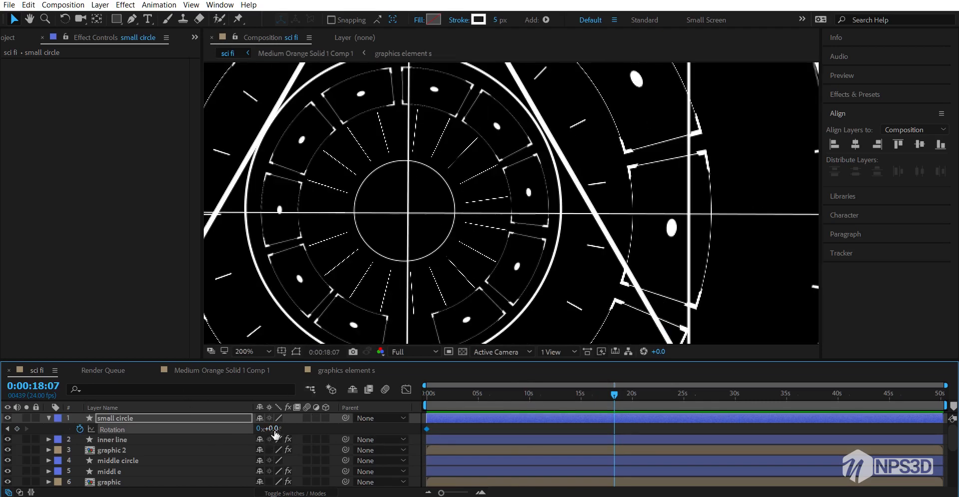
click(258, 429)
text(3)
click(308, 432)
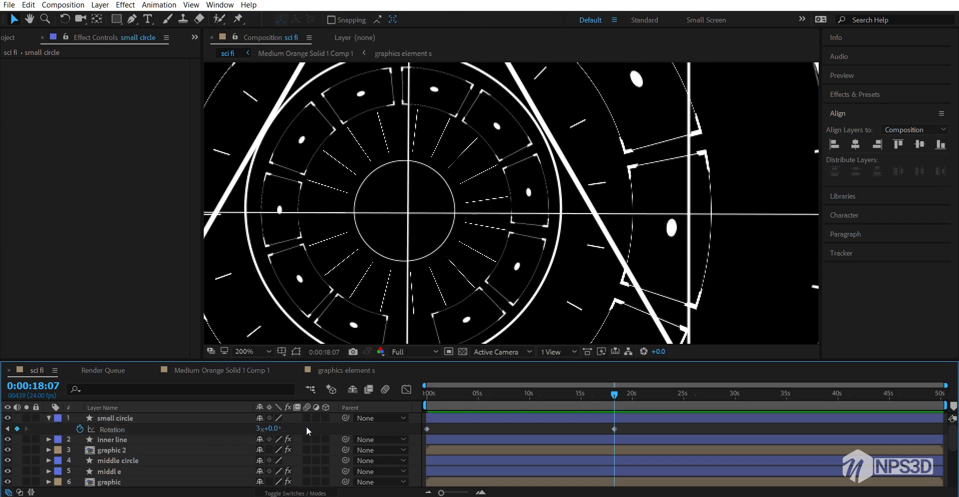
Apply Easy Ease to both rotation keyframes of the small circle layer
click(49, 418)
click(49, 418)
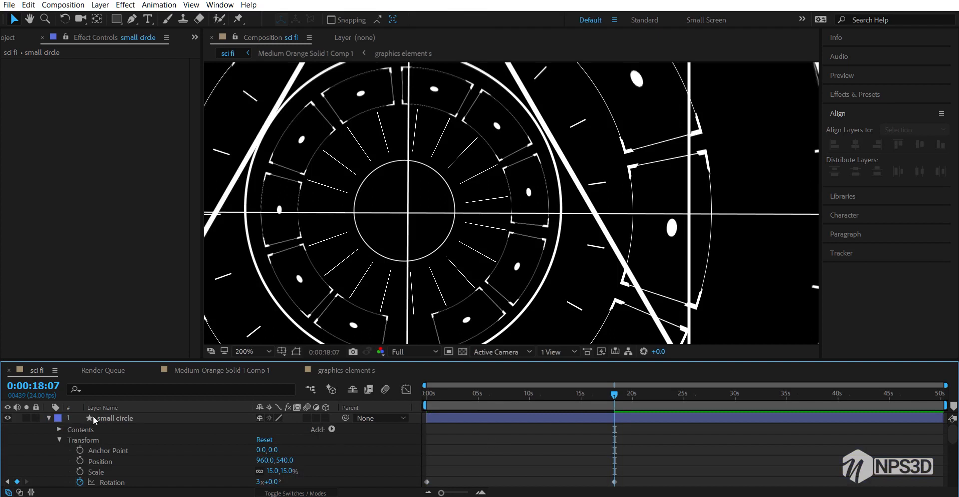
click(100, 421)
key(u)
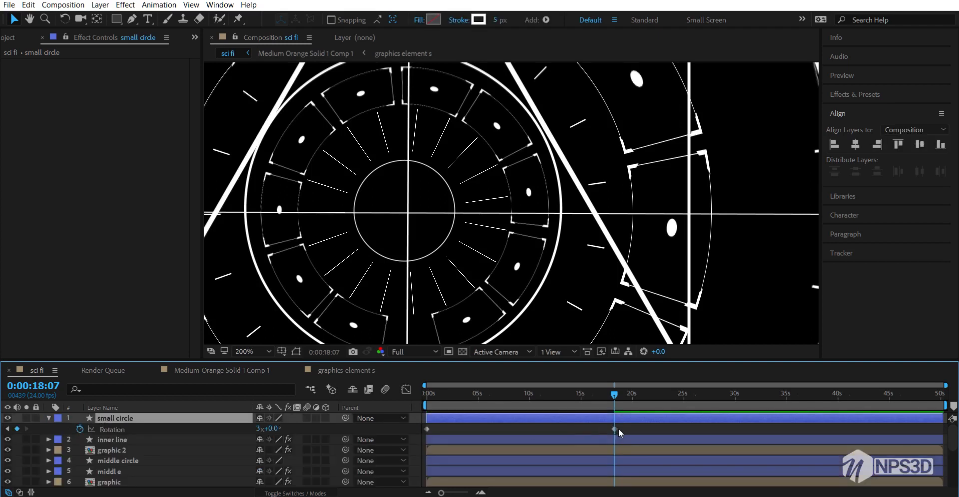
drag(625, 439, 403, 425)
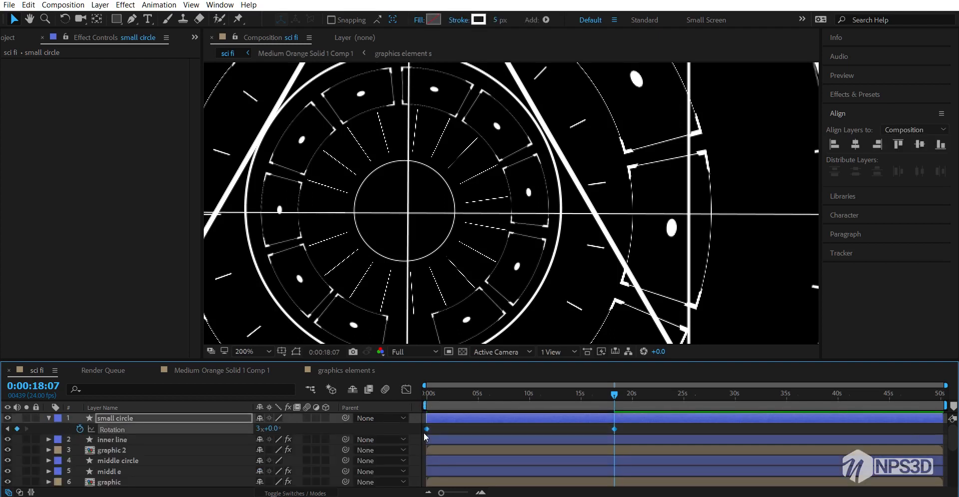
right_click(425, 437)
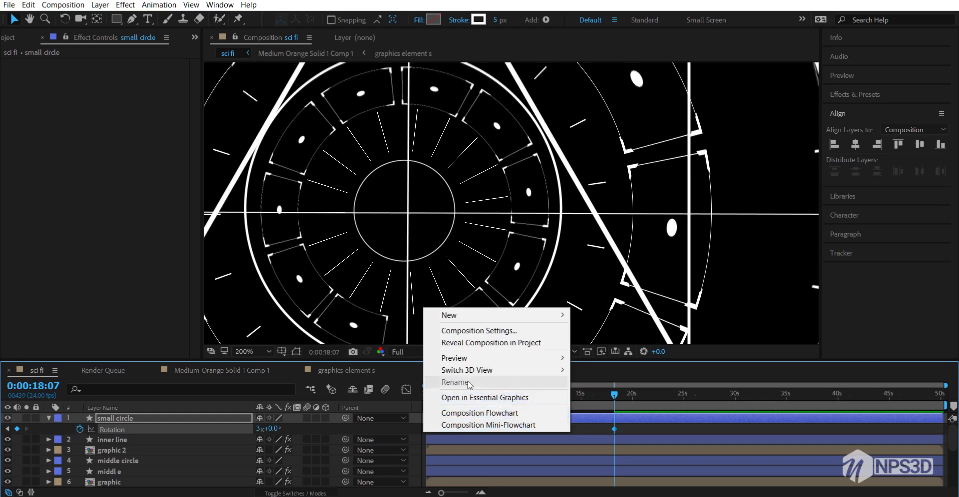
right_click(615, 428)
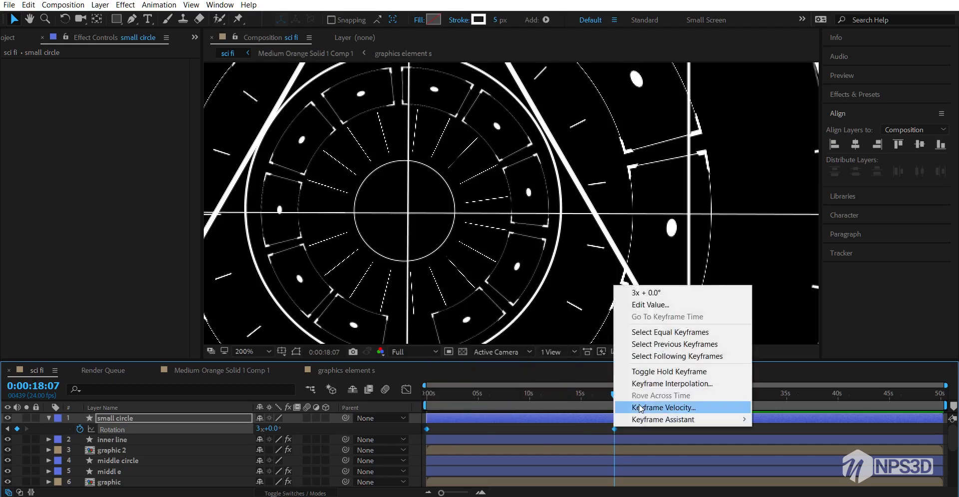
mouse_move(645, 420)
click(841, 348)
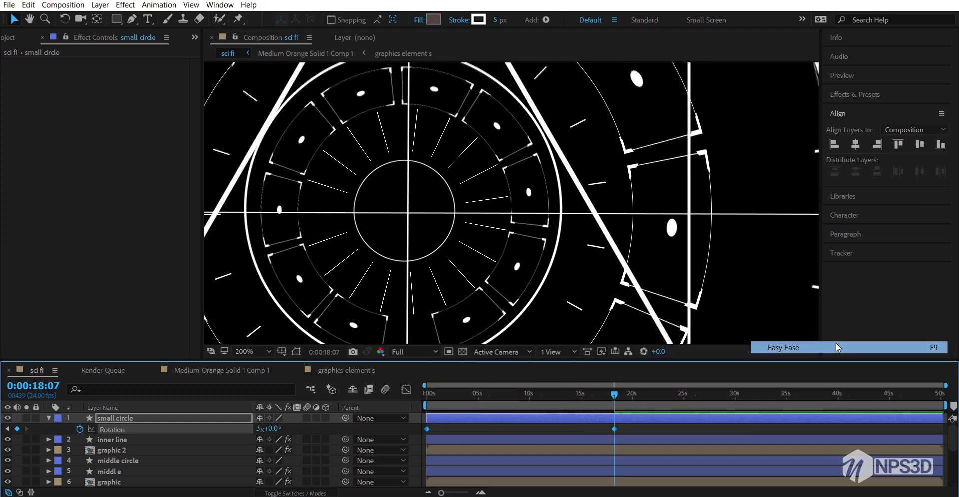
Reshape the small circle's rotation speed curve to peak early, at about 3.5 seconds, with a long slowdown, and collapse the layer
key(shift+F3)
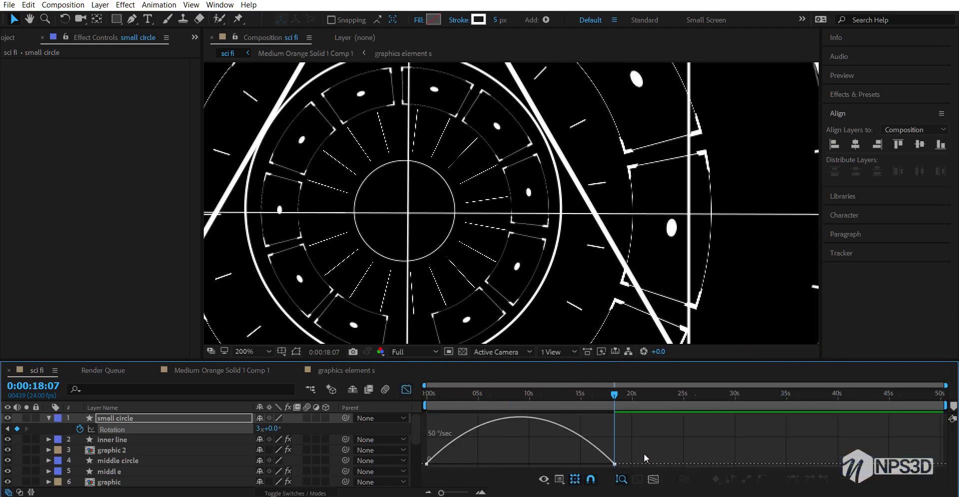
drag(643, 454, 520, 464)
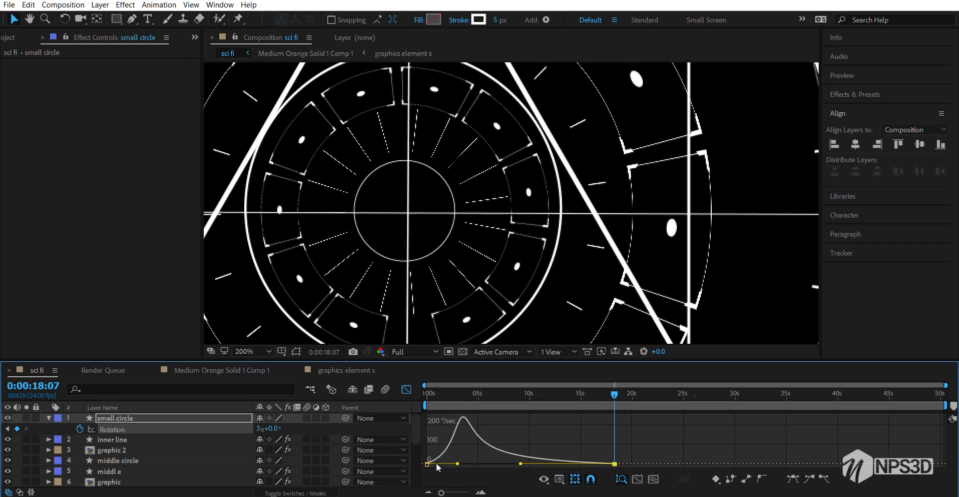
click(406, 390)
click(48, 418)
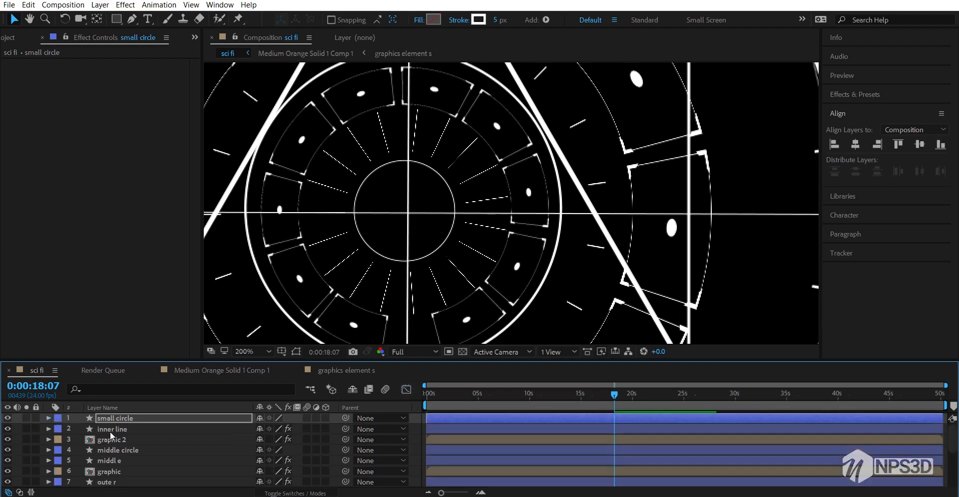
Identify the inner line layer by briefly hiding it and pre-compose it as inner line Comp 1 with all attributes moved
click(111, 430)
click(7, 429)
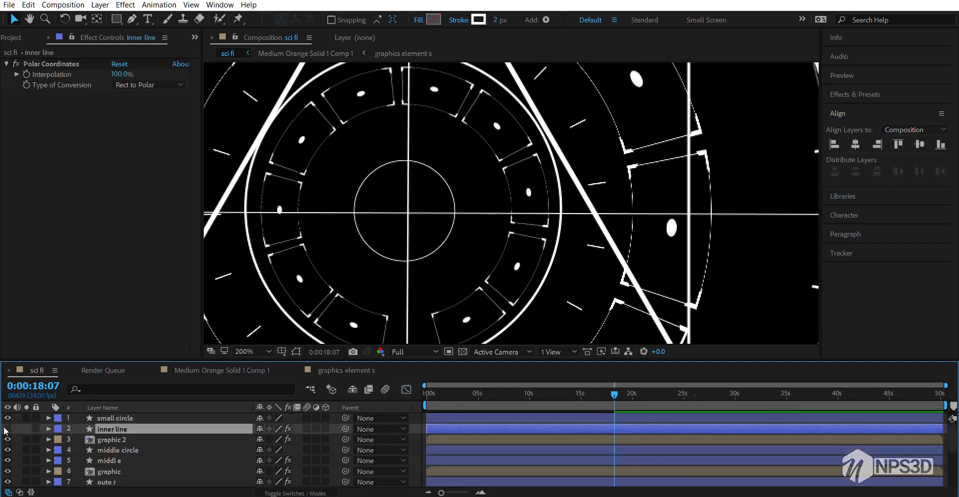
click(7, 429)
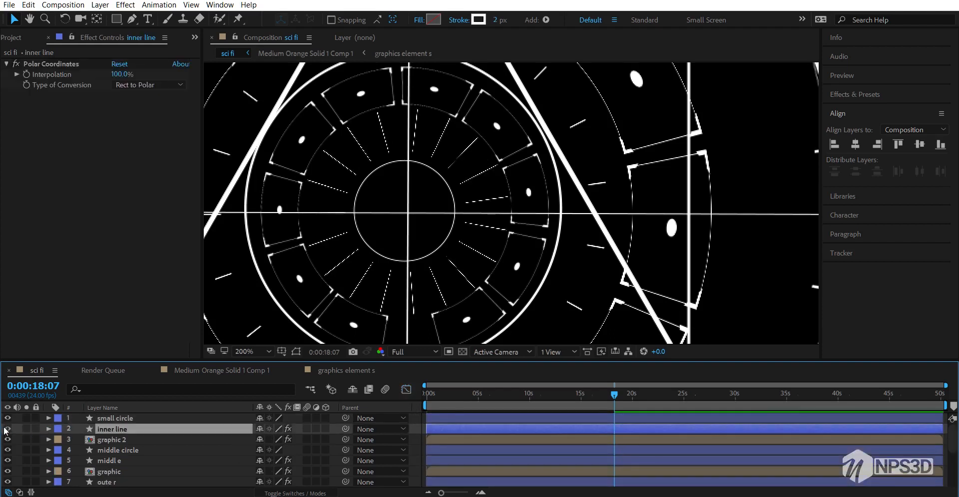
right_click(118, 432)
click(150, 400)
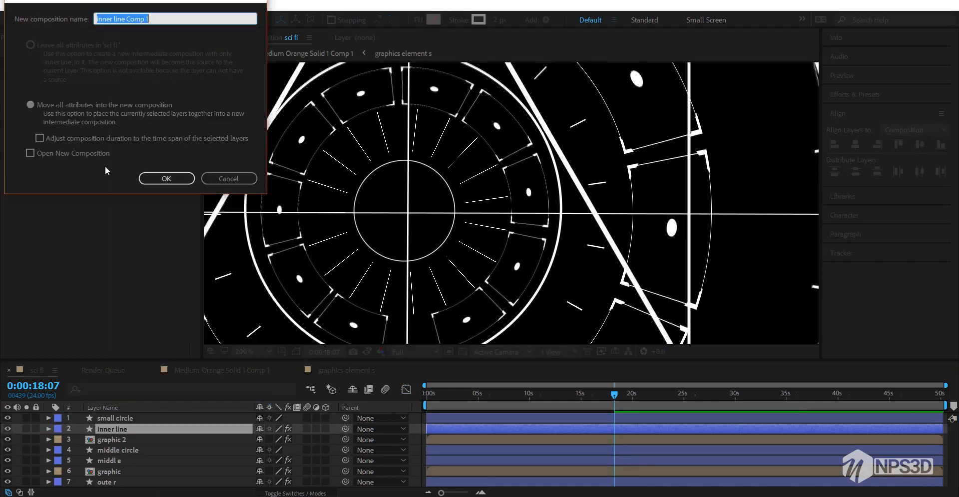
click(147, 179)
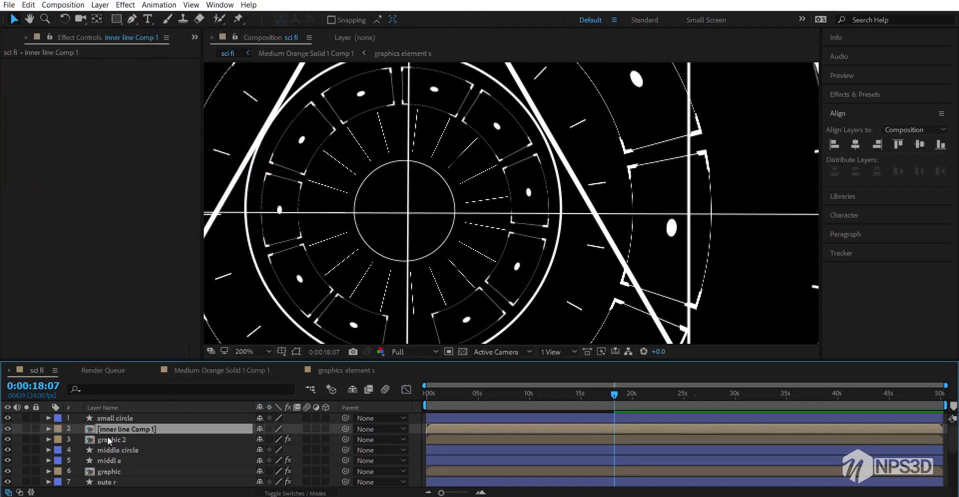
Animate inner line Comp 1's rotation from 0 at the start to 2 full revolutions at 0:00:20:13 and preview it
key(r)
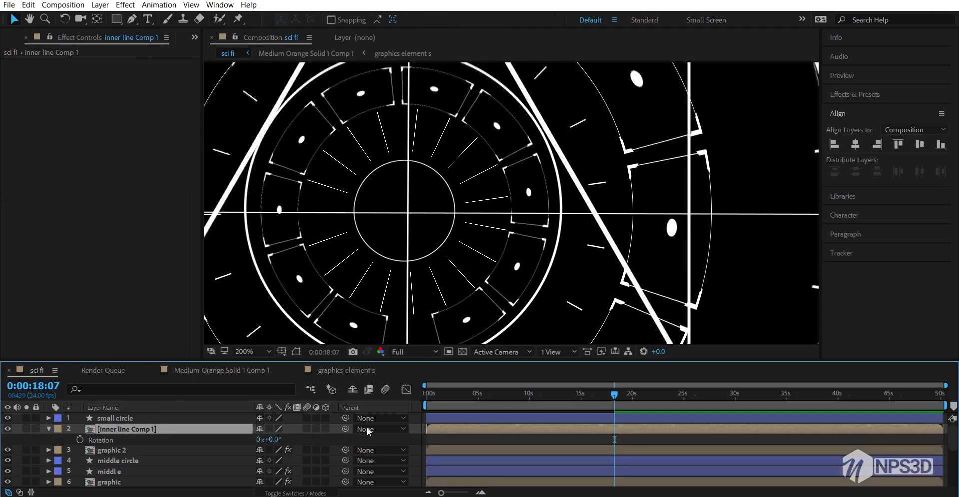
key(Home)
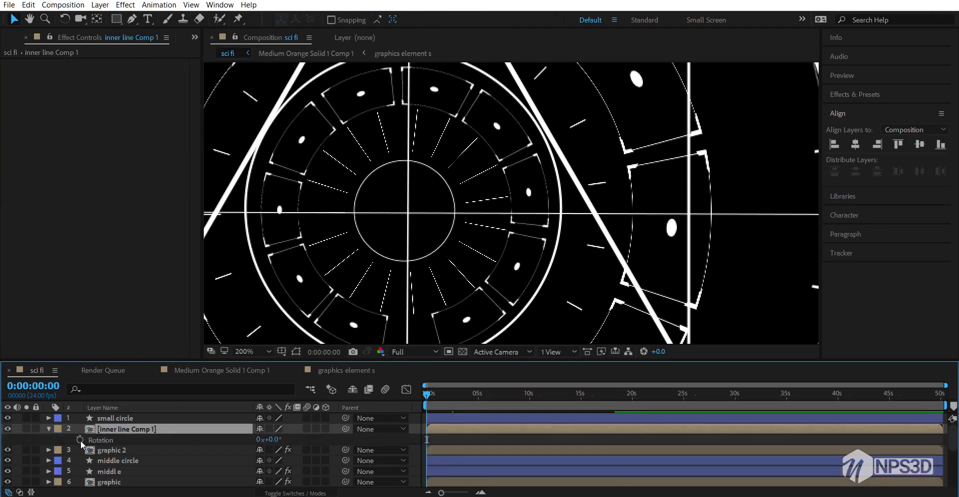
click(80, 440)
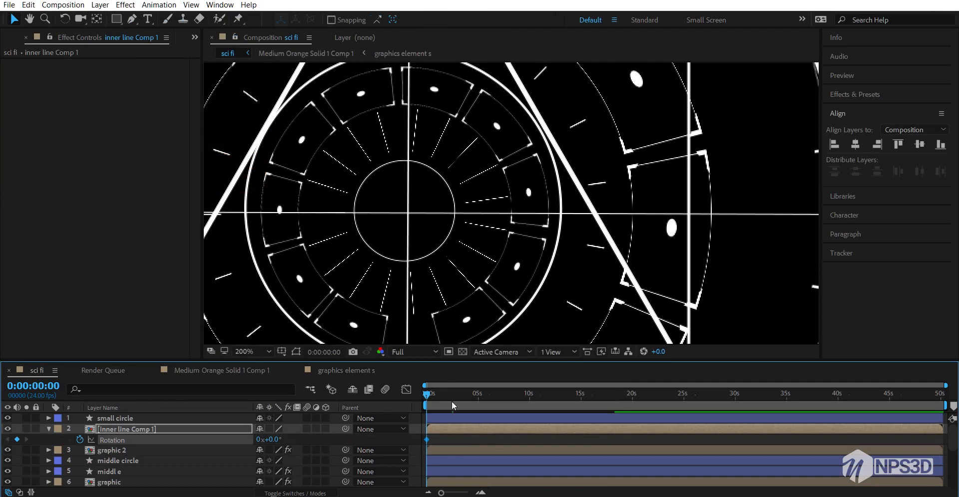
drag(453, 395, 639, 386)
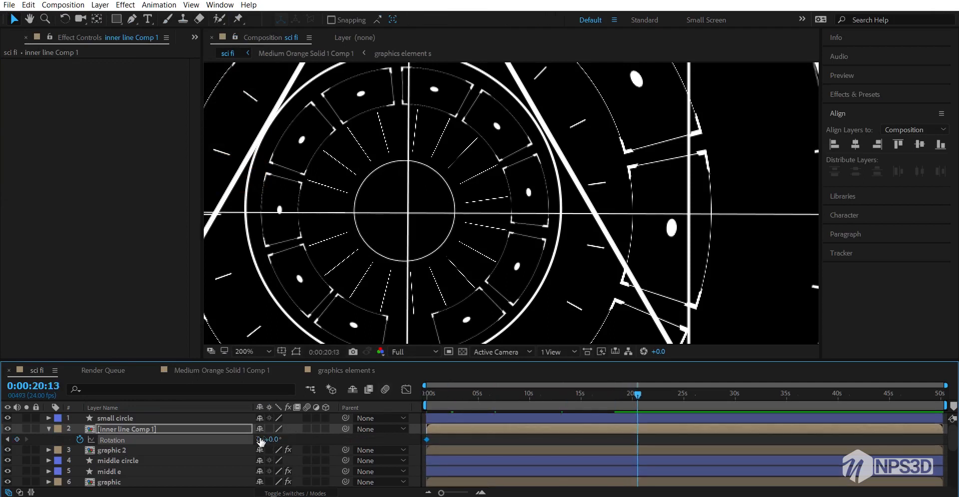
click(261, 441)
text(2)
click(328, 441)
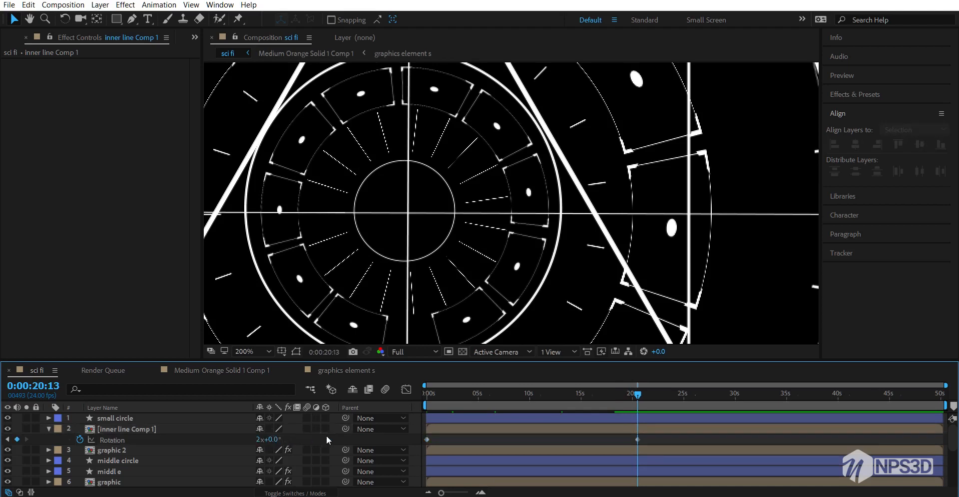
click(426, 397)
key(space)
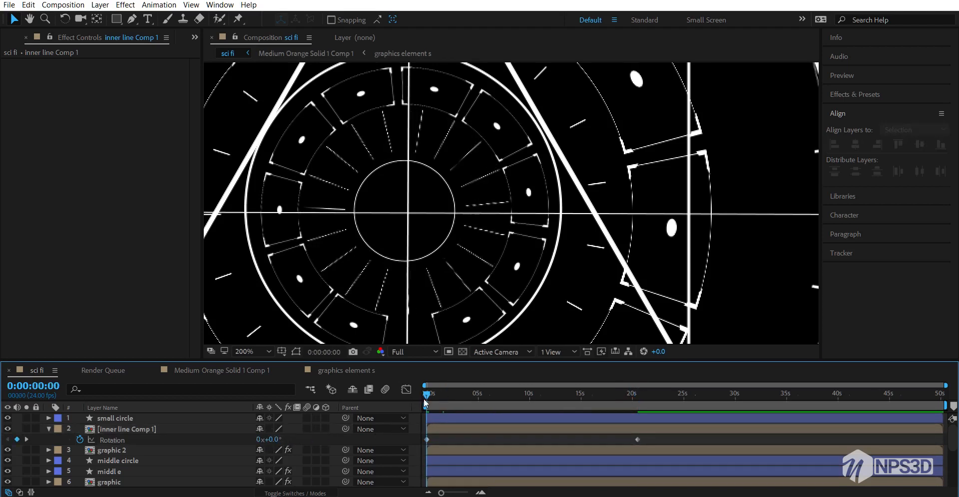
key(space)
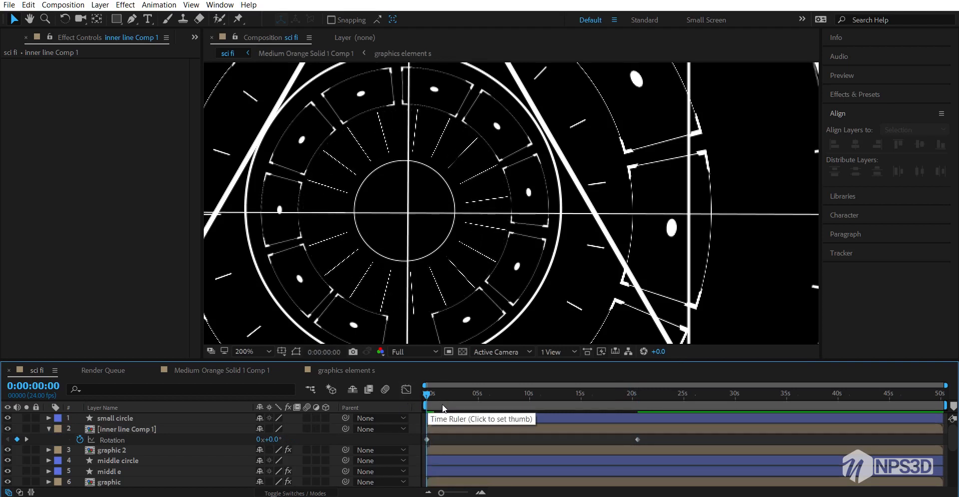
Set inner line Comp 1's rotation keyframe at 0:00:20:13 to -3 revolutions and preview the reversed spin
drag(437, 405, 637, 405)
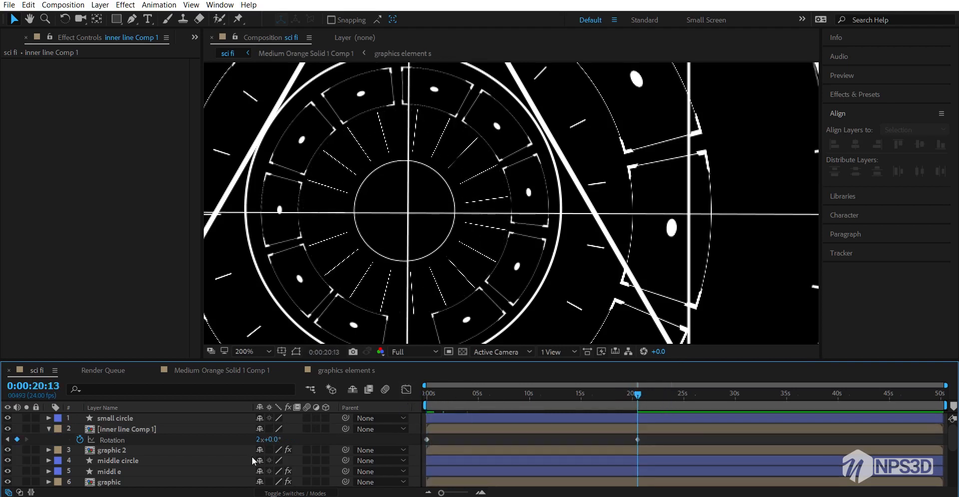
click(258, 439)
text(3)
drag(268, 439, 229, 438)
text(-3)
key(Return)
drag(448, 399, 424, 397)
key(space)
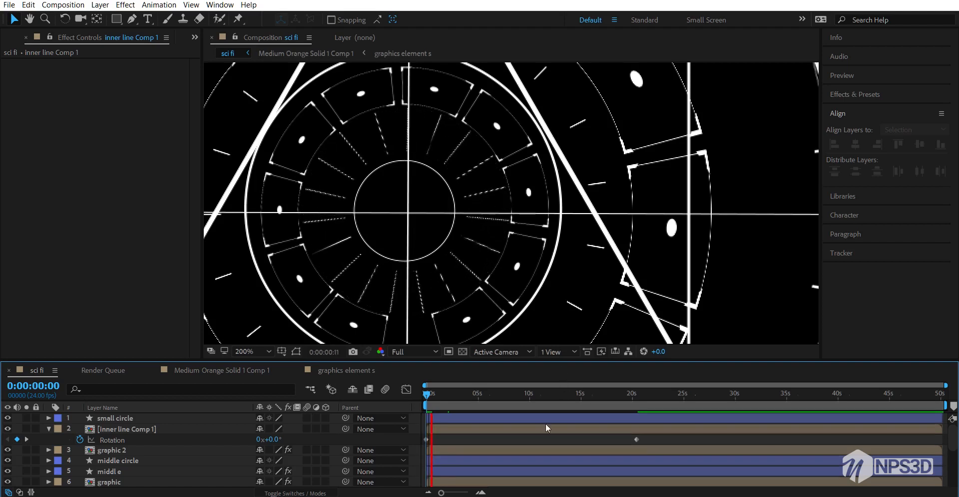
click(537, 398)
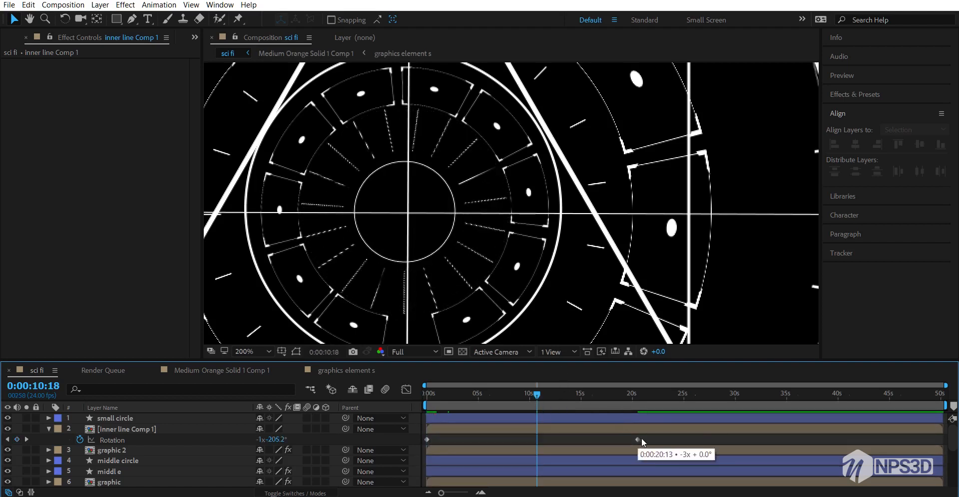
Apply Easy Ease to both rotation keyframes of inner line Comp 1
drag(651, 436, 420, 452)
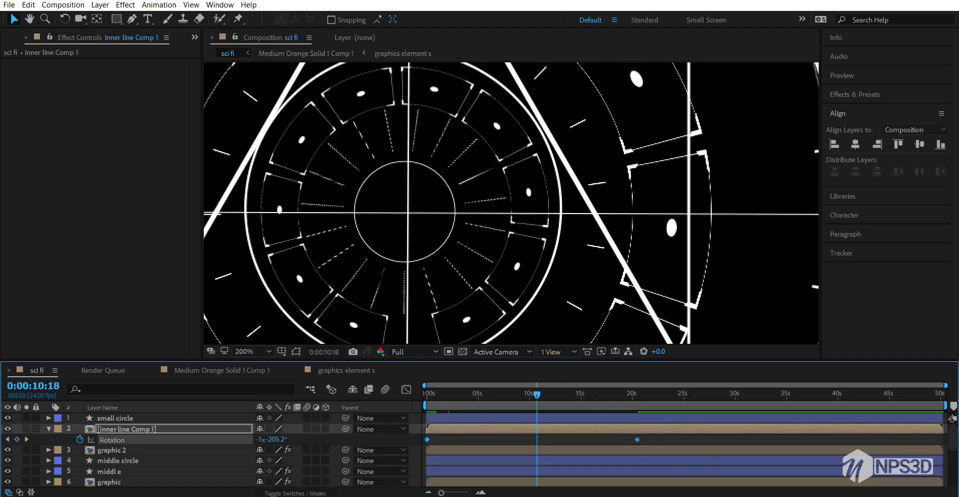
right_click(426, 440)
mouse_move(500, 433)
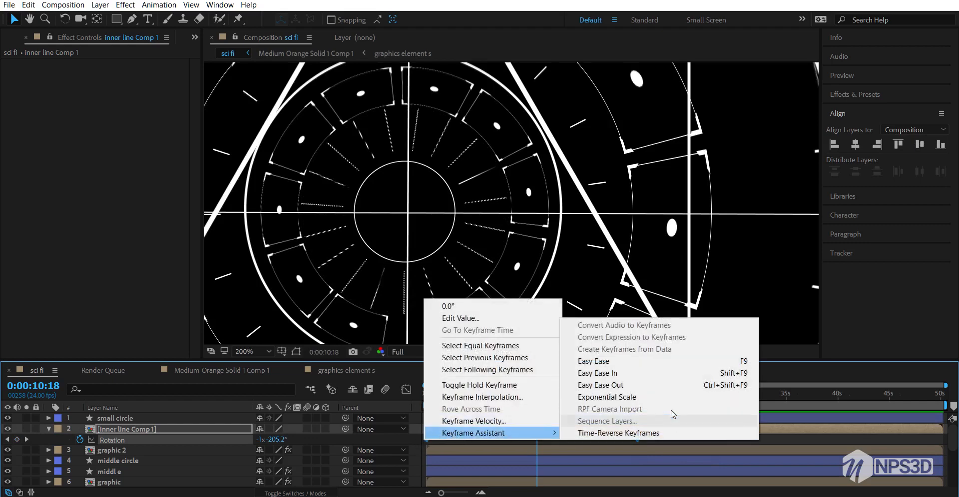
click(643, 368)
Reshape inner line Comp 1's rotation speed curve to peak at about 4 seconds with a long slowdown, and preview the animation from the start
click(407, 389)
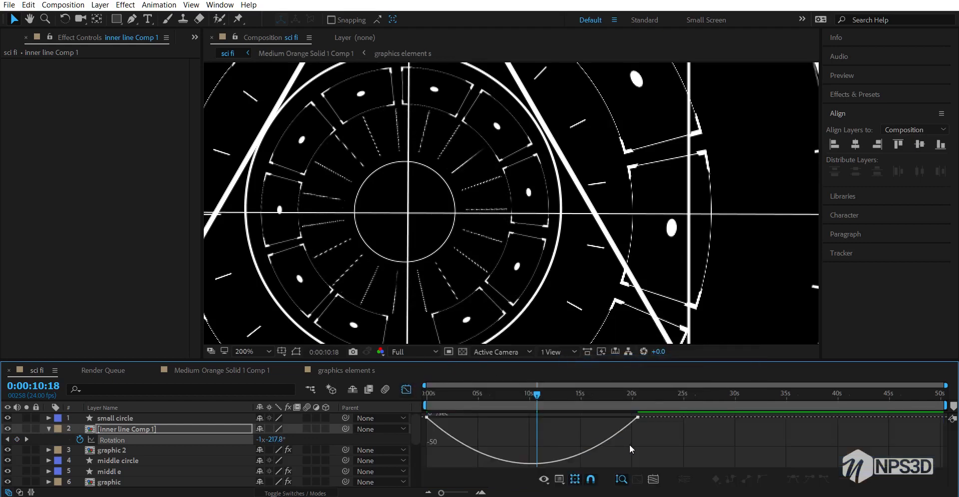
drag(640, 437, 472, 424)
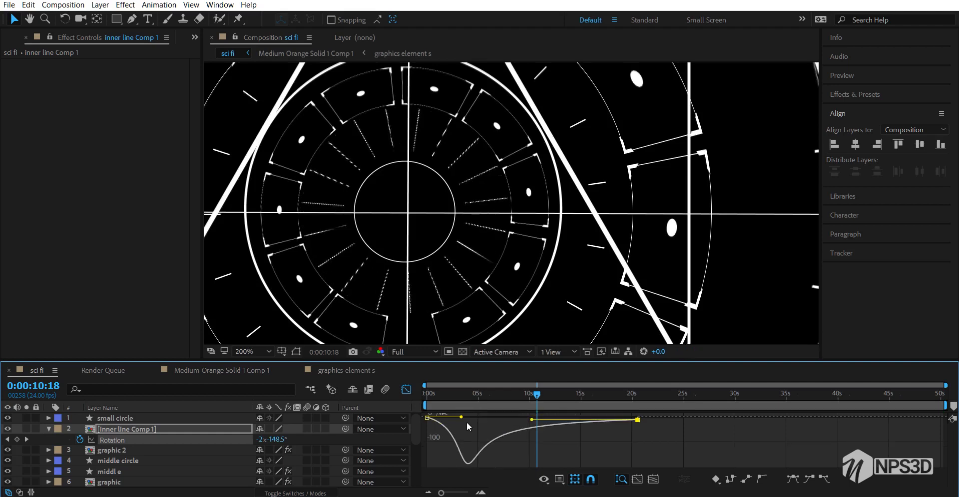
click(407, 390)
key(Home)
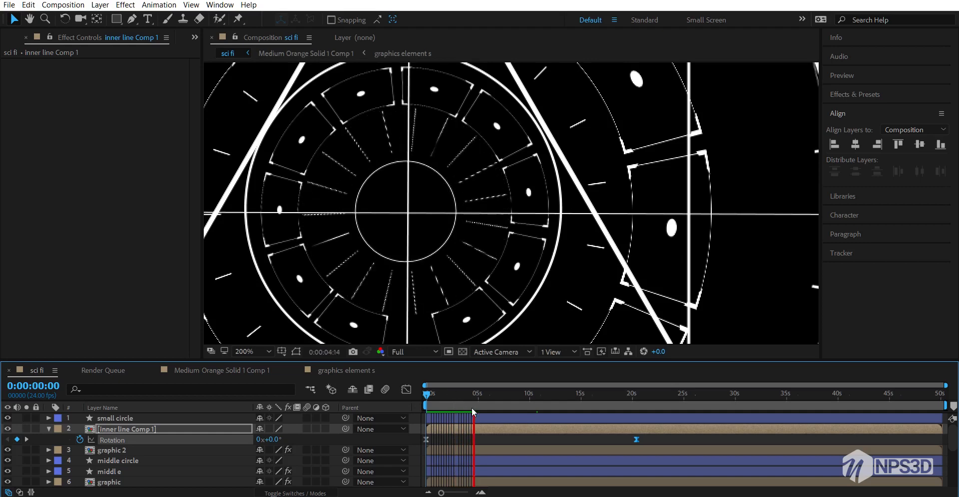
key(space)
key(space)
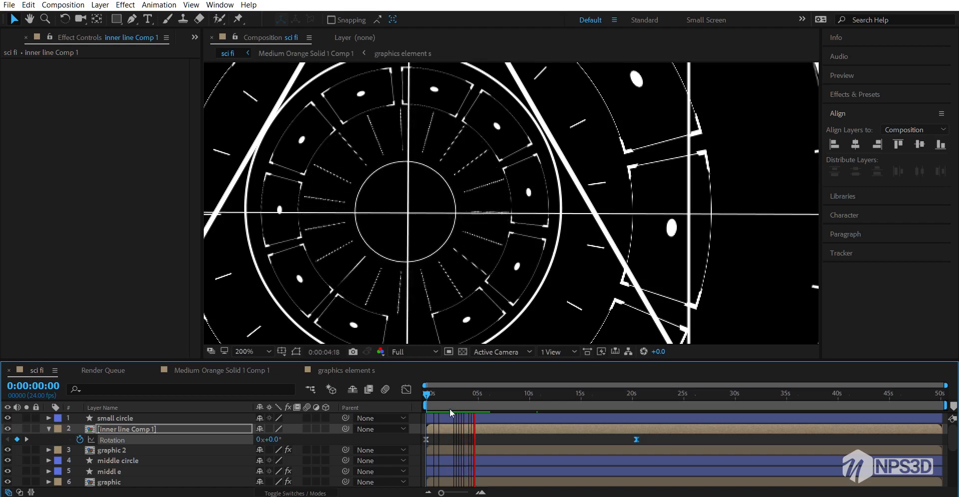
key(space)
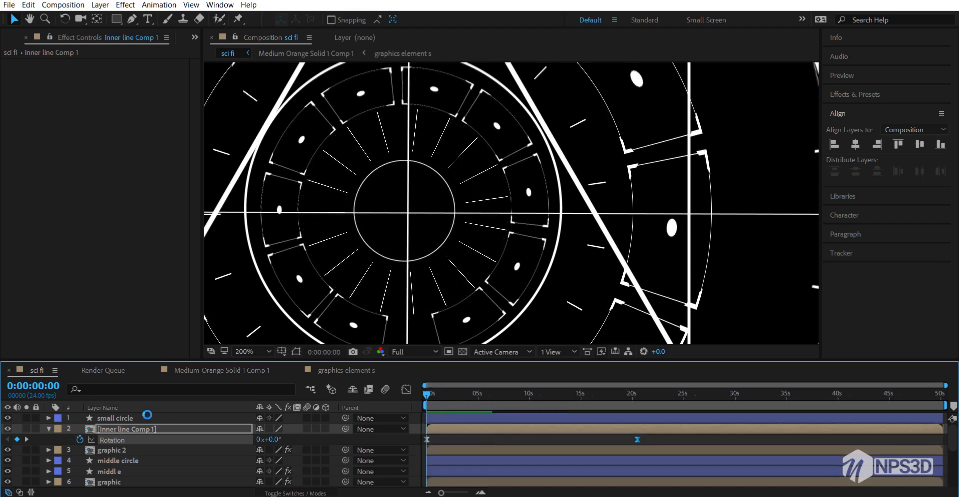
Save the project as "sci fi interface tutorial" in the novermber folder
key(ctrl+s)
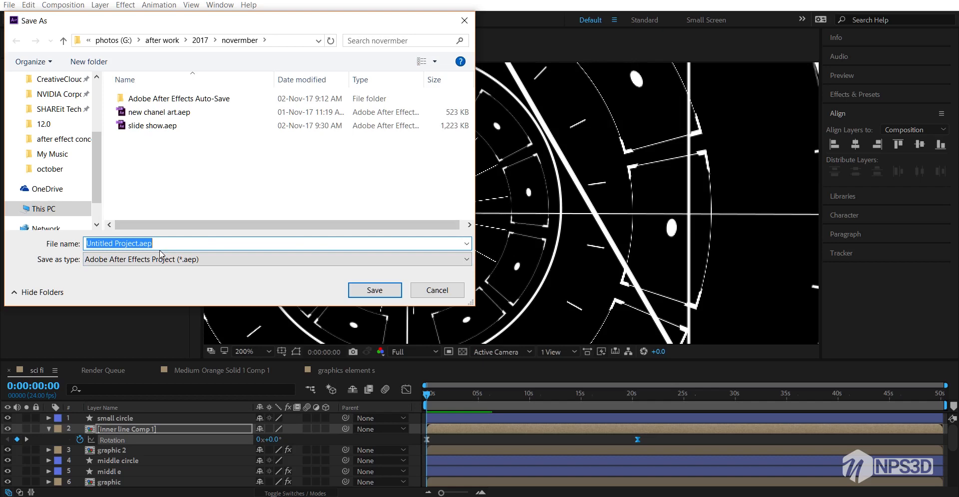
text(sci fi interface tutorial)
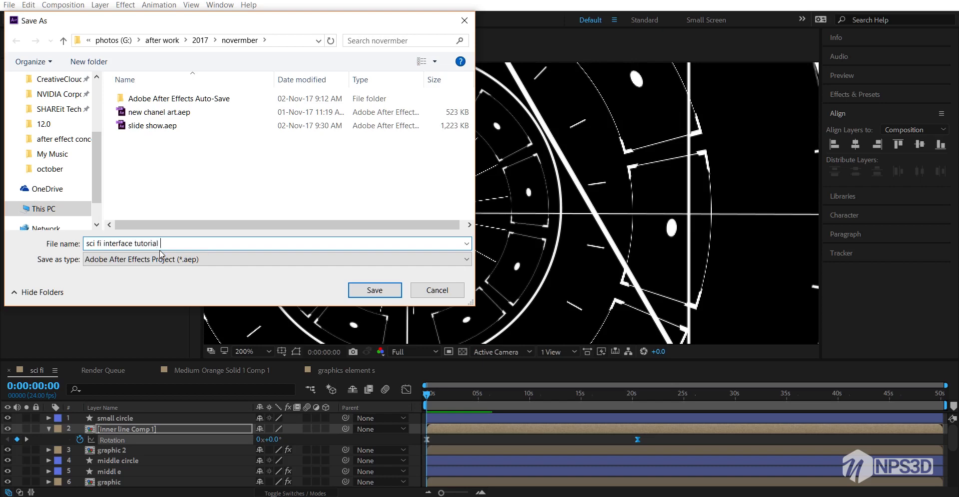
key(Return)
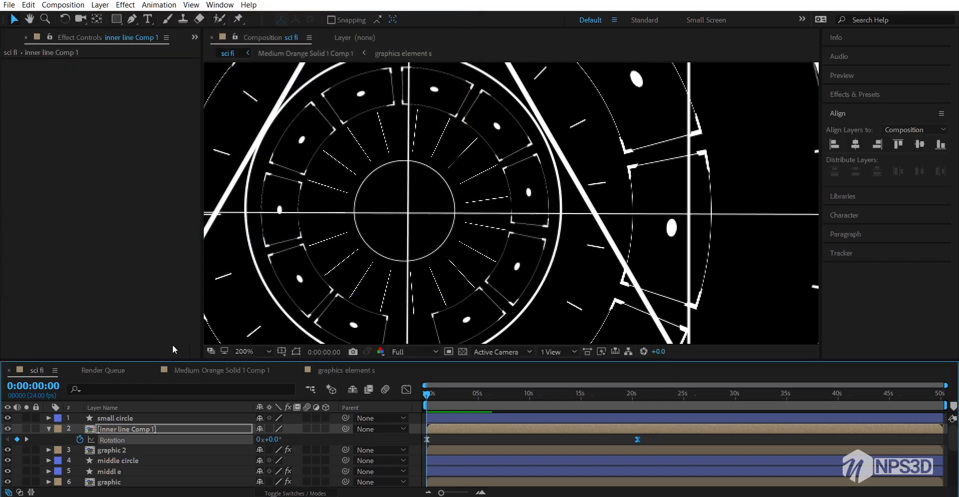
Animate the graphic 2 layer's rotation from 0 at the start to -183° at 0:00:20:07
click(49, 429)
click(106, 440)
click(7, 440)
click(7, 440)
key(r)
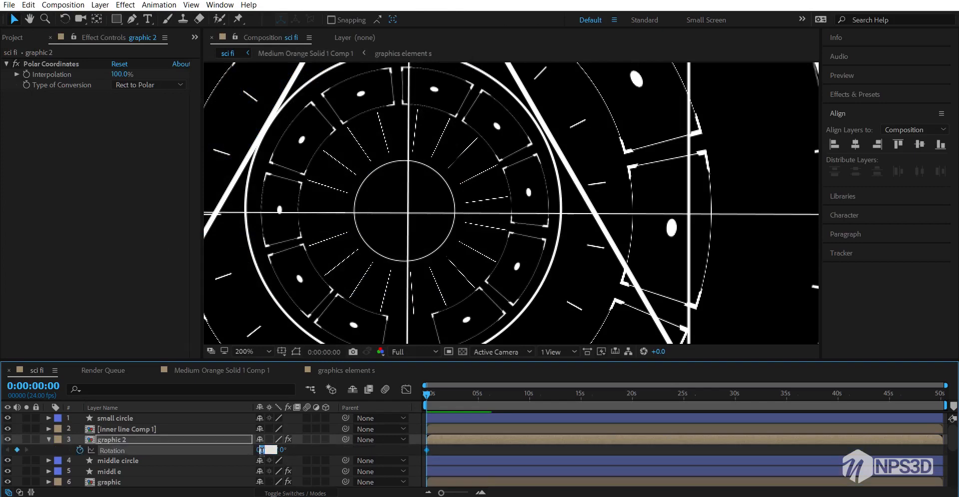
click(636, 395)
drag(636, 394, 634, 394)
drag(259, 451, 290, 453)
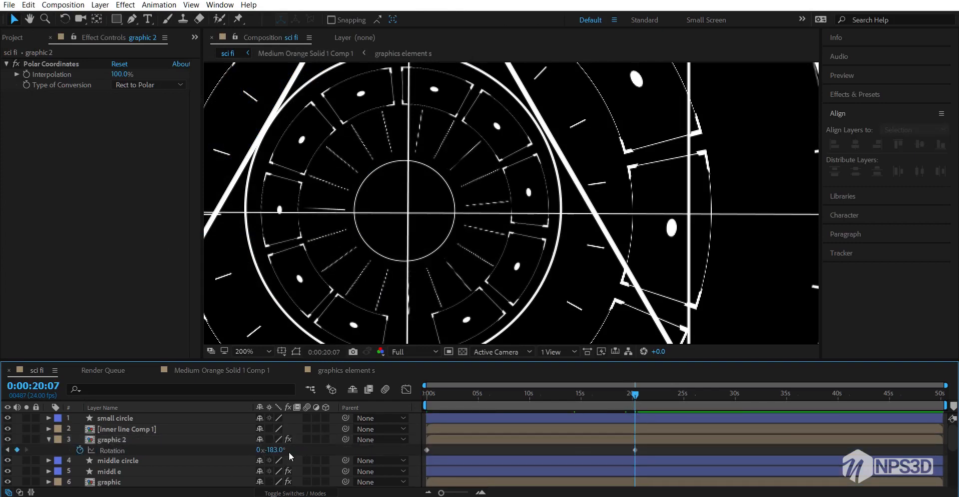
Set graphic 2's starting rotation to -2x-183° and apply Easy Ease to both of its rotation keyframes
click(426, 394)
drag(649, 448, 445, 449)
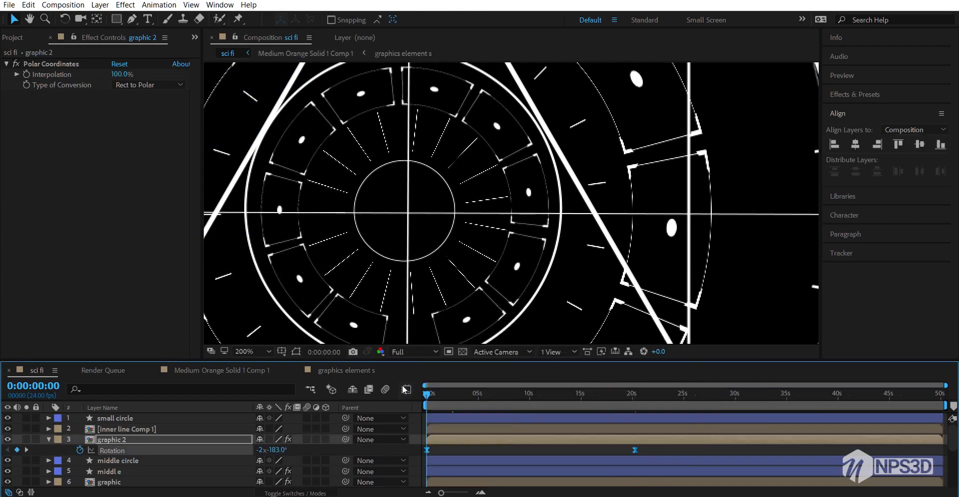
key(shift+F3)
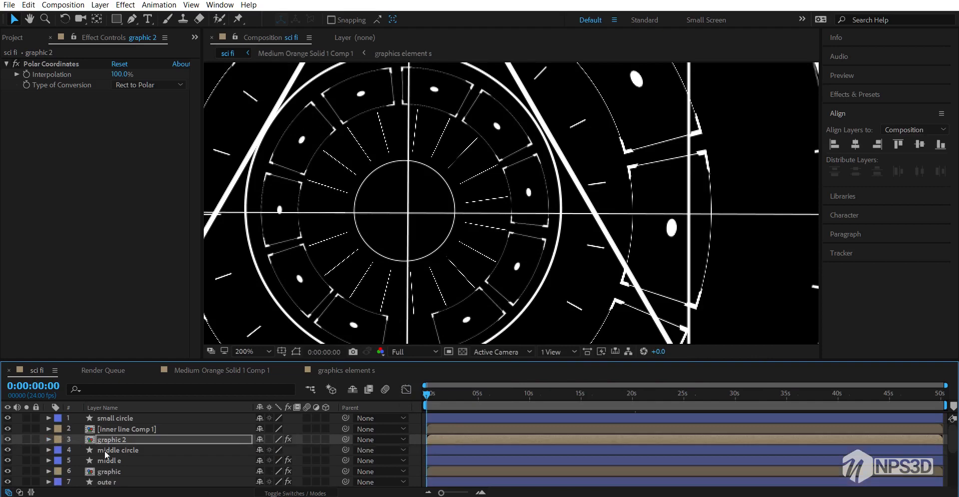
Animate the middle circle layer's rotation from 0 at the start to -5 revolutions at 0:00:19:21
click(106, 451)
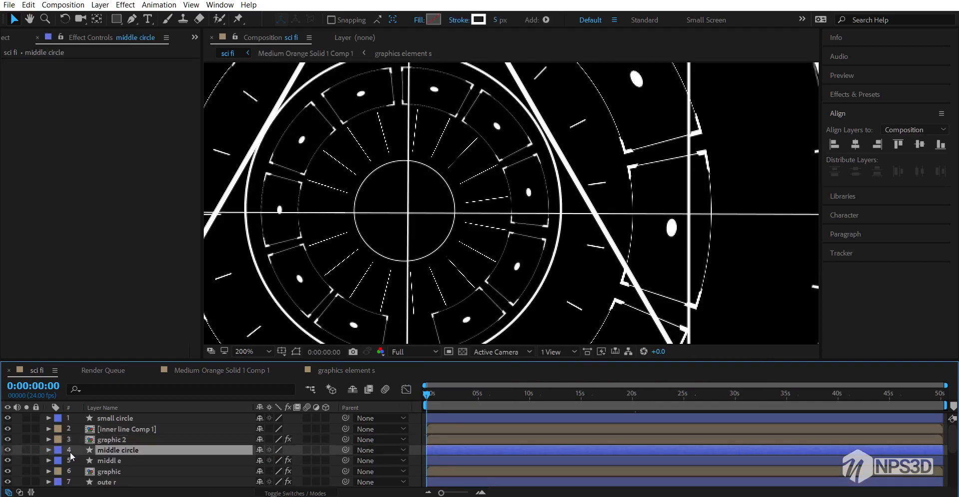
key(r)
click(80, 461)
drag(535, 394, 630, 405)
click(260, 461)
text(-5)
Apply Easy Ease to both of middle circle's rotation keyframes
drag(643, 456, 428, 461)
right_click(428, 461)
click(500, 453)
key(shift+F3)
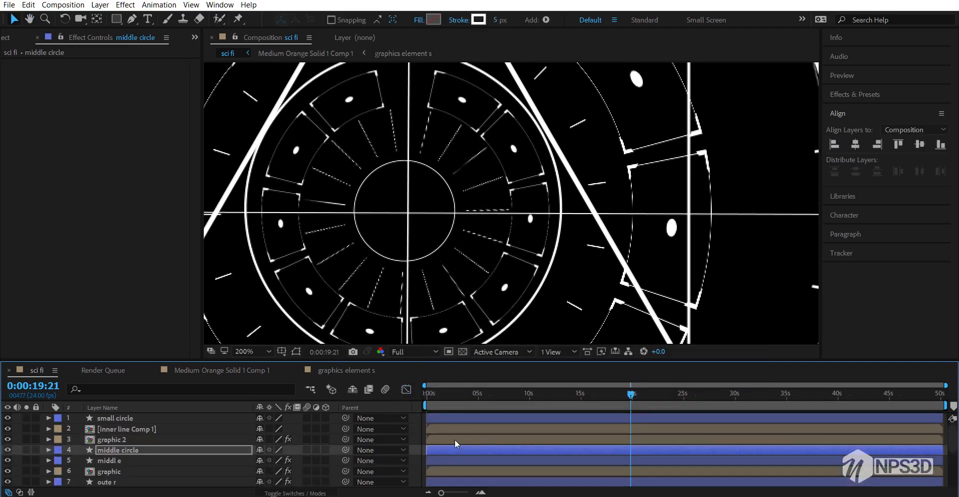
Pre-compose the middl e layer and add eased rotation keyframes to it at the start and at 0:00:19:21
click(108, 460)
right_click(125, 460)
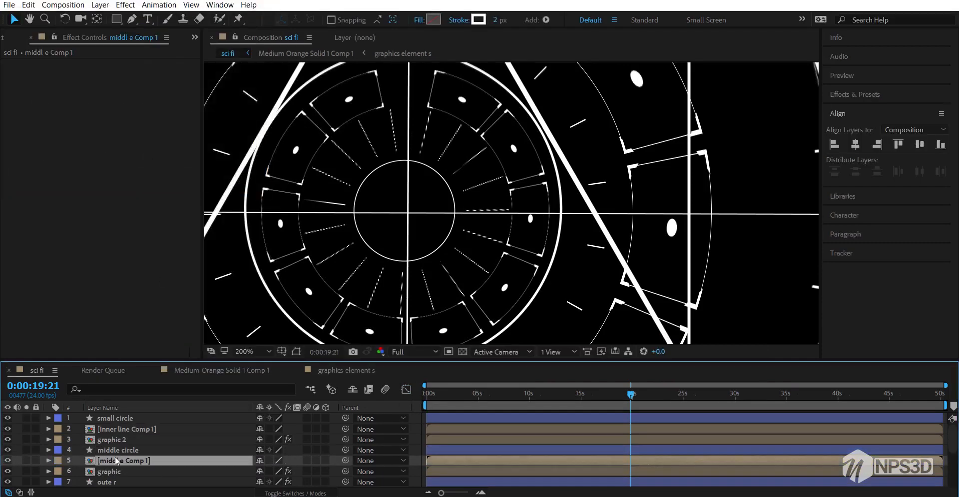
key(r)
click(79, 472)
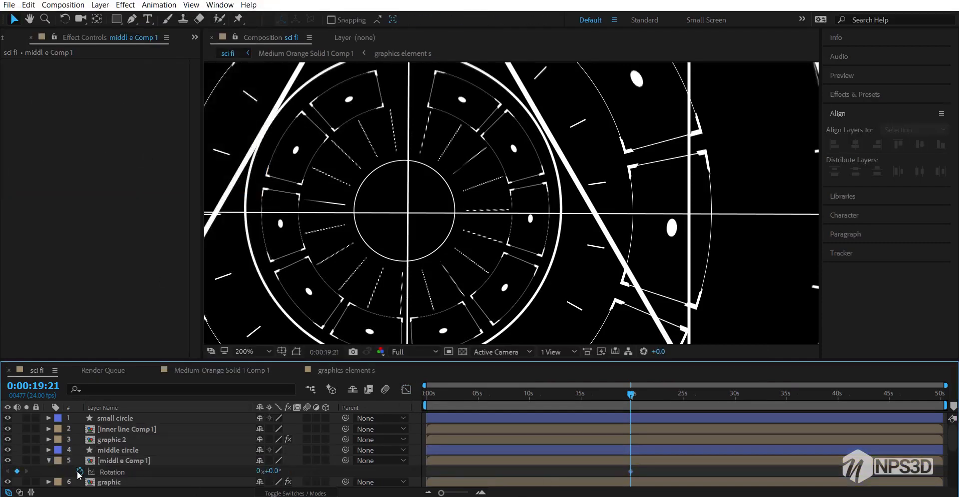
key(Home)
drag(274, 471, 330, 475)
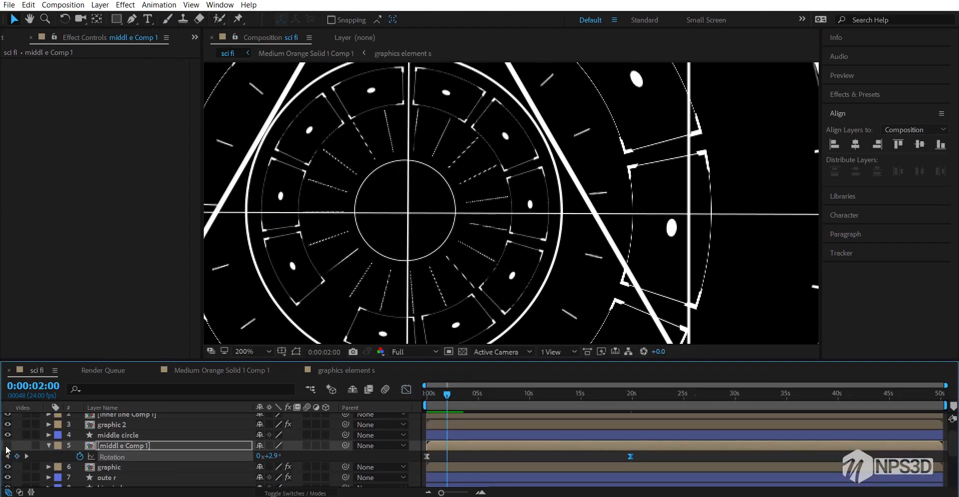
Set middl e Comp 1's starting rotation to 3 revolutions and preview the animation
key(space)
click(272, 456)
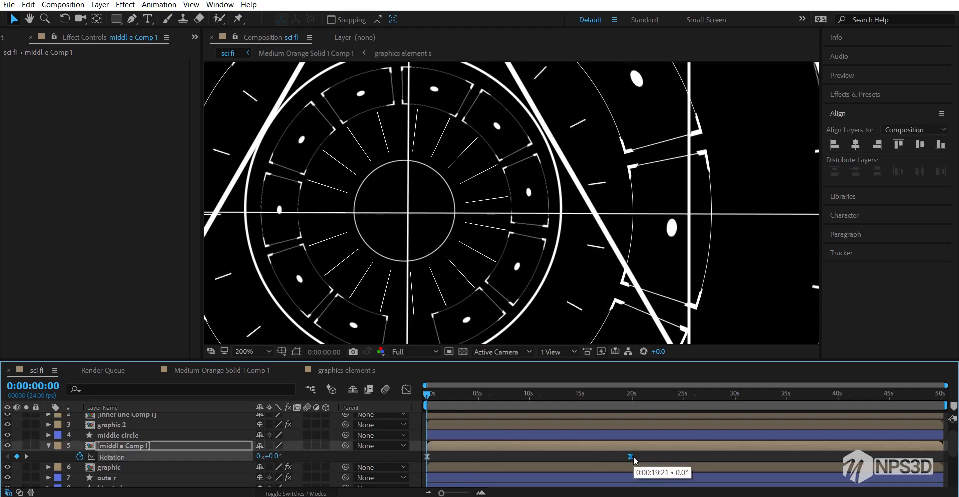
text(3)
key(Return)
key(space)
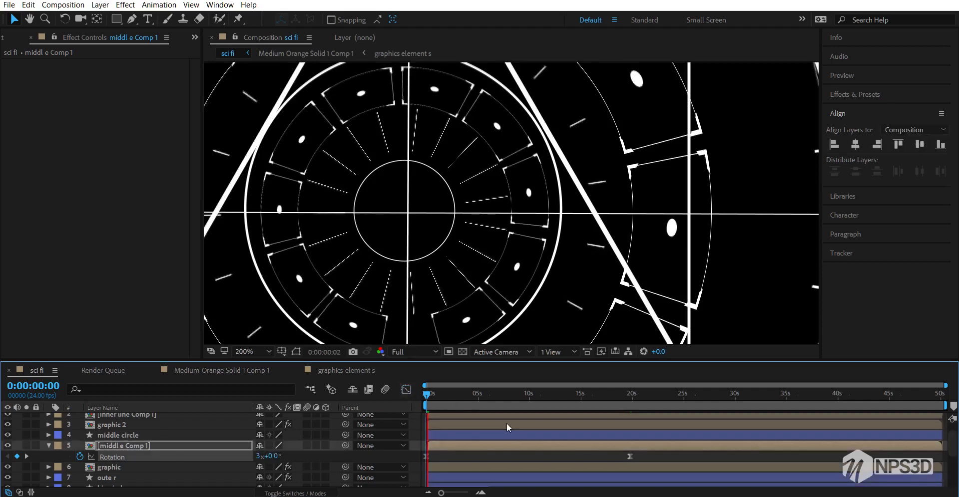
key(space)
click(48, 446)
Identify the graphic layer by toggling its visibility, and keyframe its rotation at -3 revolutions at the start
click(109, 456)
click(8, 457)
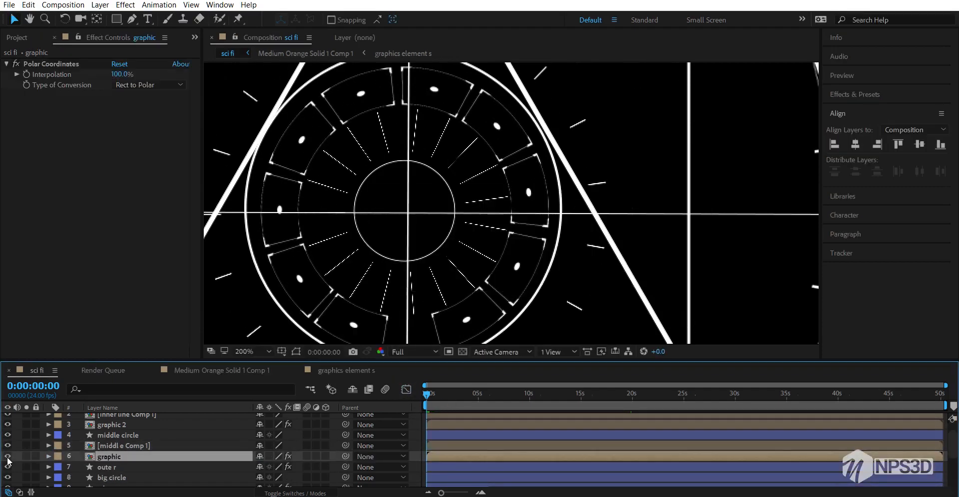
click(8, 456)
key(r)
click(79, 468)
click(272, 467)
text(-3)
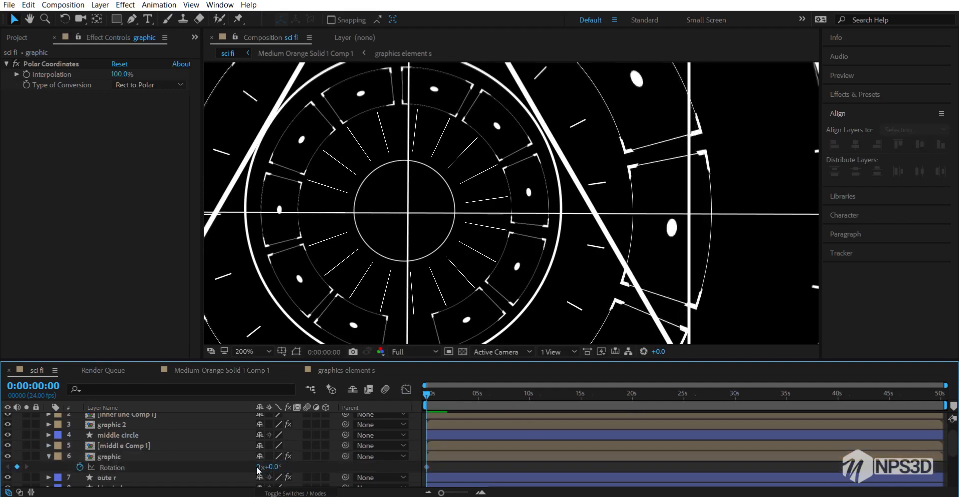
click(264, 467)
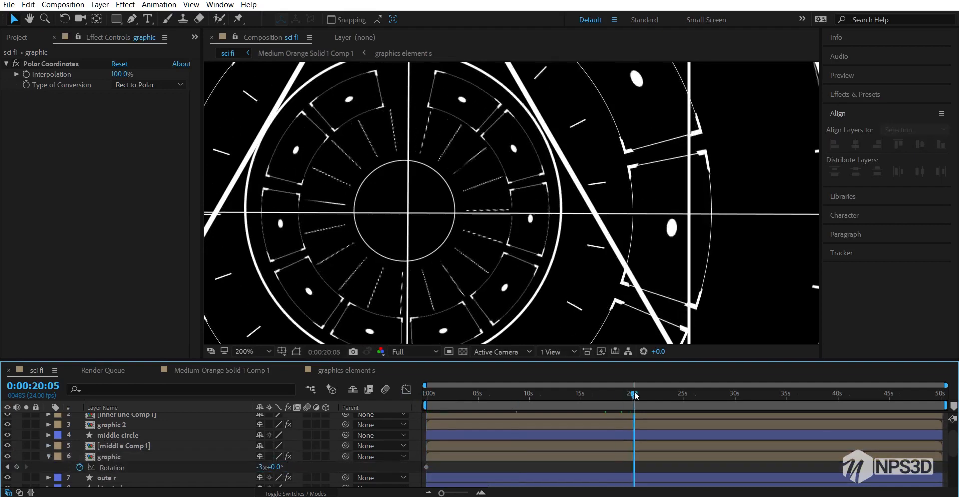
Keyframe graphic's rotation at 0 at 0:00:20:03 and reshape its eased speed curve to peak early with a long slowdown
click(267, 468)
text(-3)
key(Return)
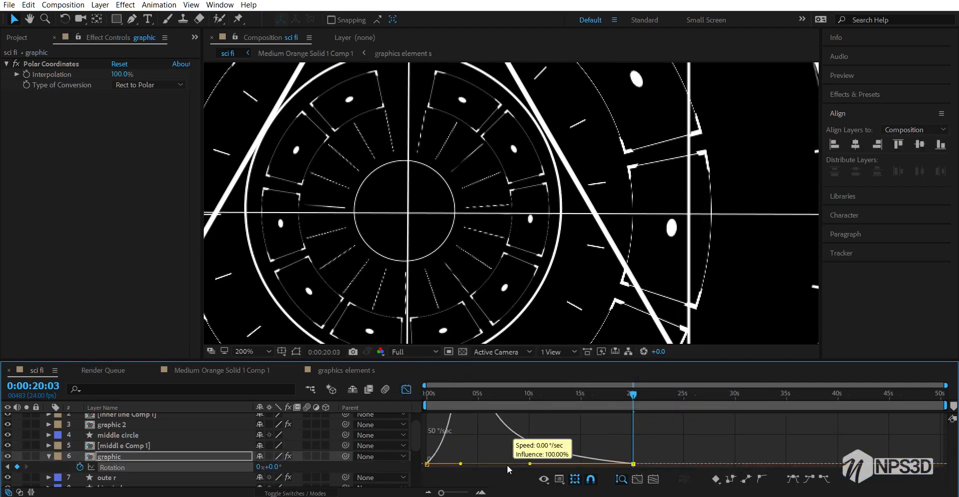
Preview the animation from the start and set graphic's starting rotation to 3 revolutions
key(Home)
key(comma)
key(space)
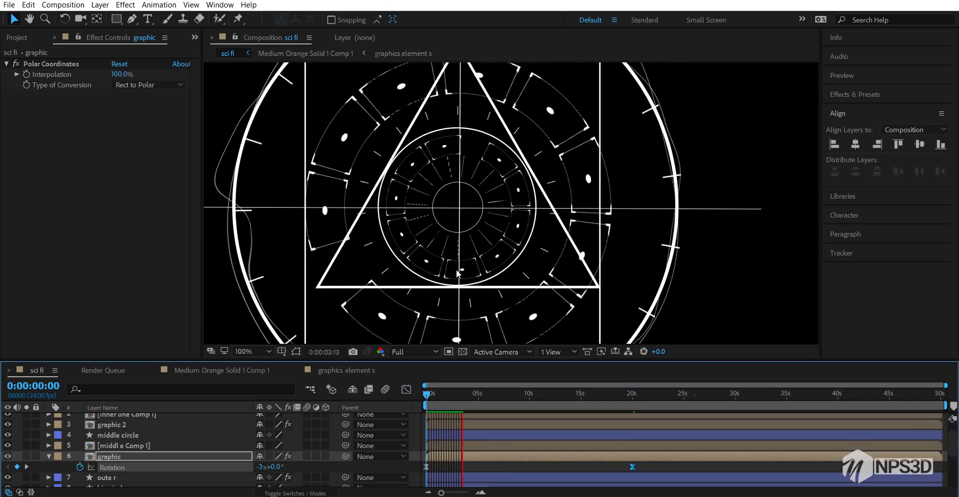
key(space)
click(260, 468)
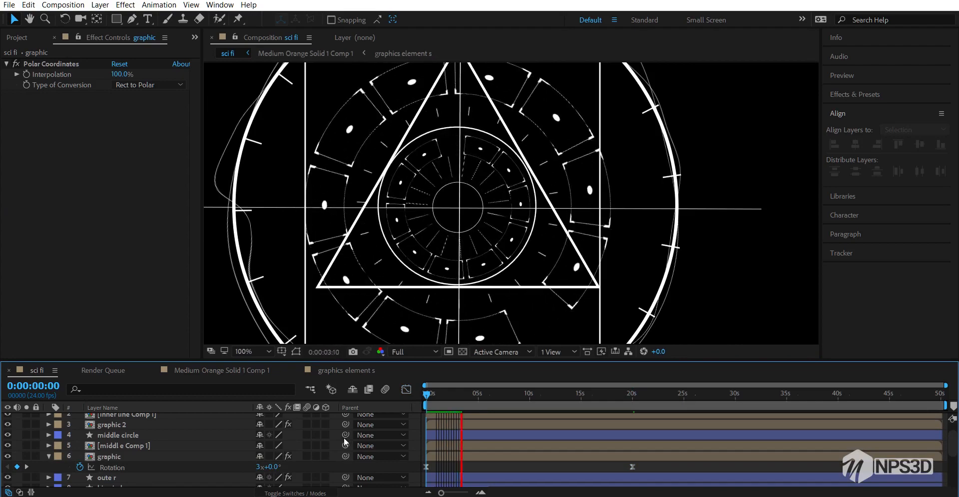
click(423, 400)
click(48, 456)
Identify the oute r layer by toggling its visibility, and pre-compose it as oute r Comp 1
click(69, 469)
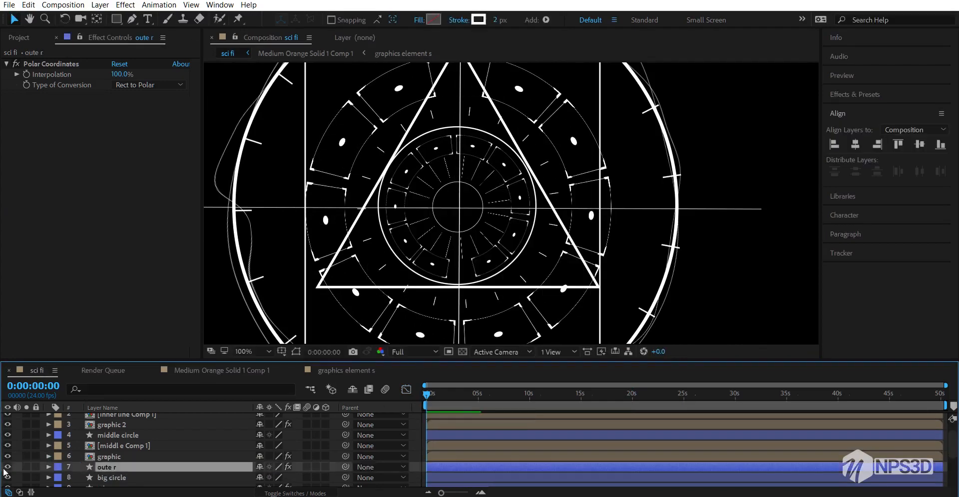
click(7, 467)
click(8, 468)
right_click(103, 470)
click(145, 430)
click(165, 178)
Animate oute r Comp 1's rotation from -3 revolutions at the start to 0 at 0:00:20:03
key(r)
click(80, 477)
click(259, 478)
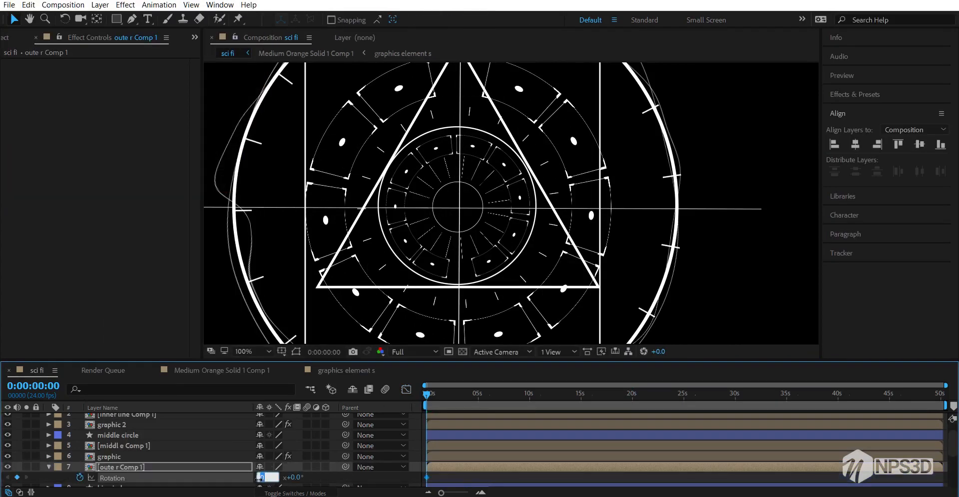
text(-3)
drag(427, 394, 634, 398)
drag(259, 478, 267, 478)
Apply Easy Ease to oute r Comp 1's rotation keyframes and reshape the speed curve to peak early with a long slowdown
drag(689, 482, 420, 474)
right_click(427, 478)
mouse_move(448, 475)
click(610, 400)
click(406, 390)
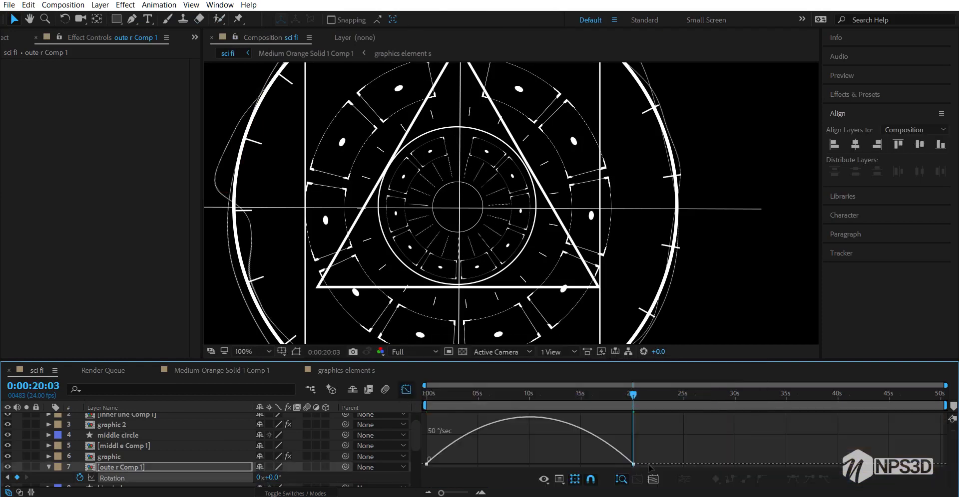
drag(565, 464, 475, 459)
click(406, 390)
Preview the animation from the start and examine the rotating rings both close up and across the whole composition
click(426, 395)
key(space)
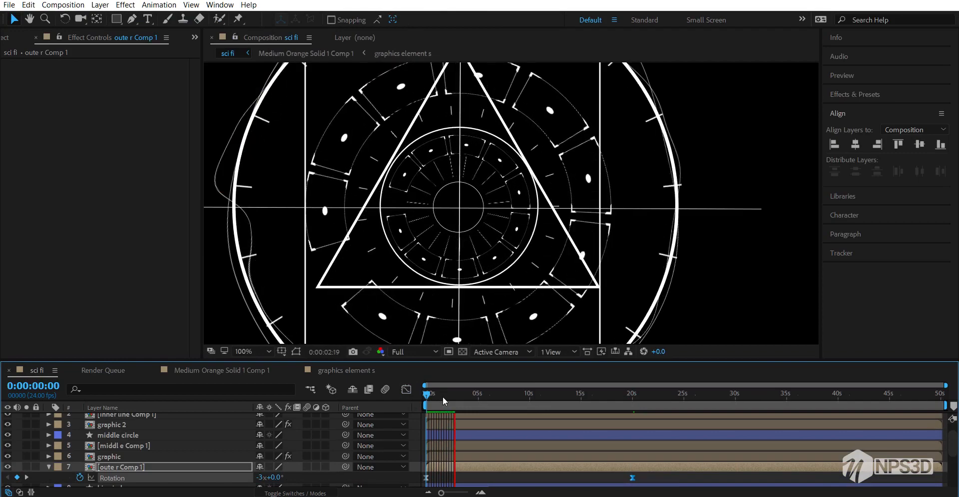
key(comma)
key(comma)
key(comma)
key(comma)
key(period)
key(period)
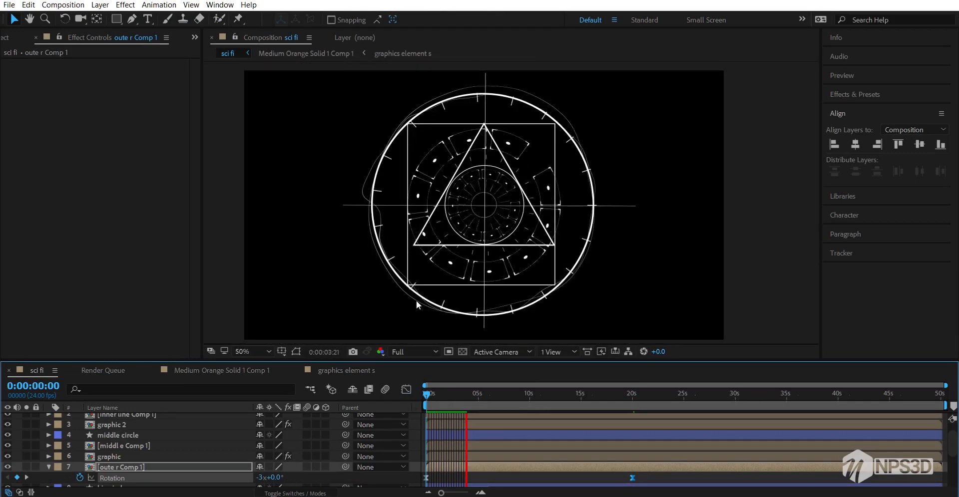
key(period)
key(period)
key(comma)
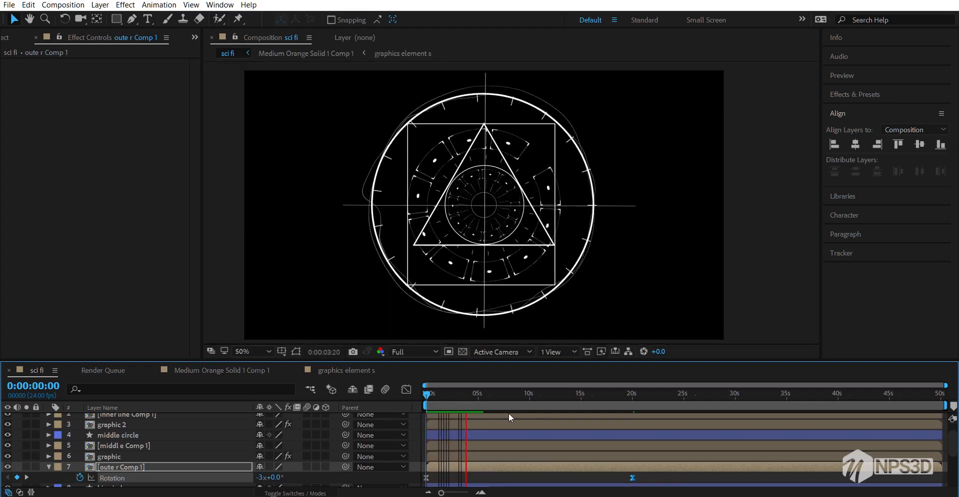
key(space)
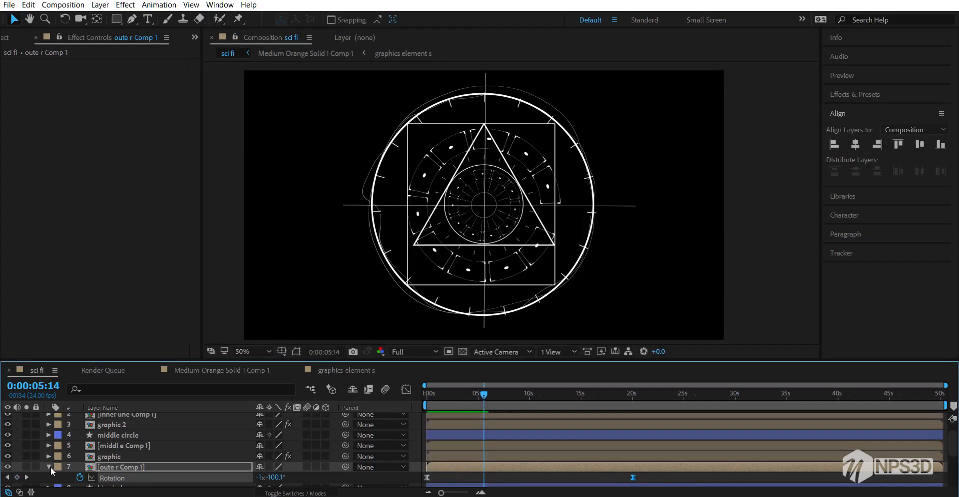
Drive the Turbulent Displace Evolution of the wire layer with the expression time*145
click(48, 466)
scroll(116, 451, down, 3)
click(113, 445)
click(106, 457)
scroll(472, 245, up, 1)
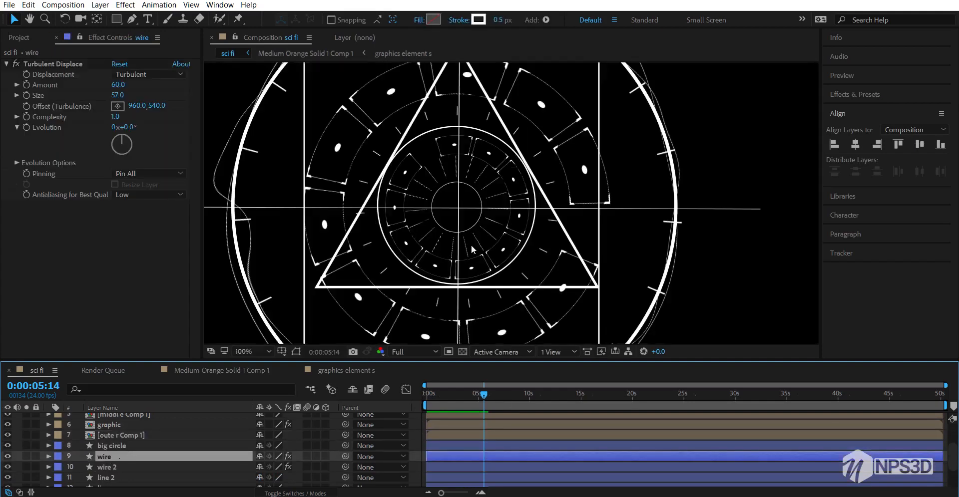
scroll(471, 245, down, 1)
scroll(174, 449, down, 1)
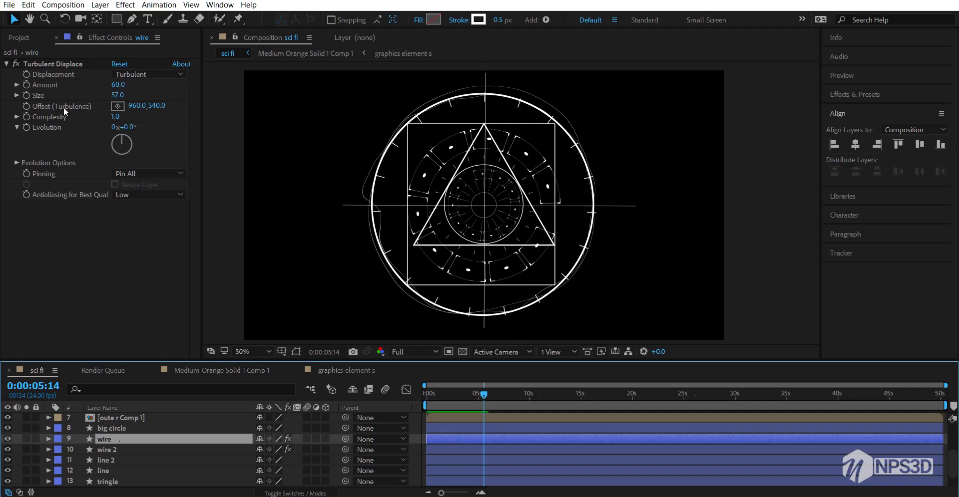
alt+click(28, 128)
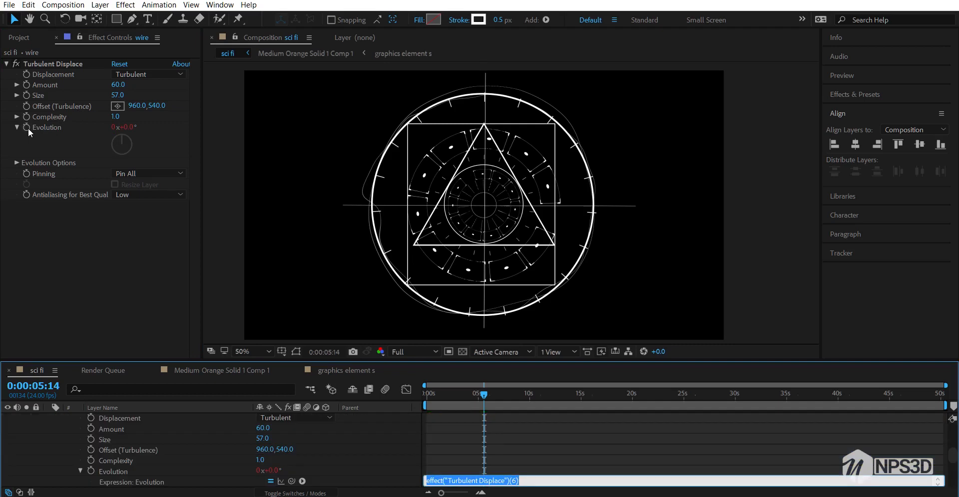
text(time*145)
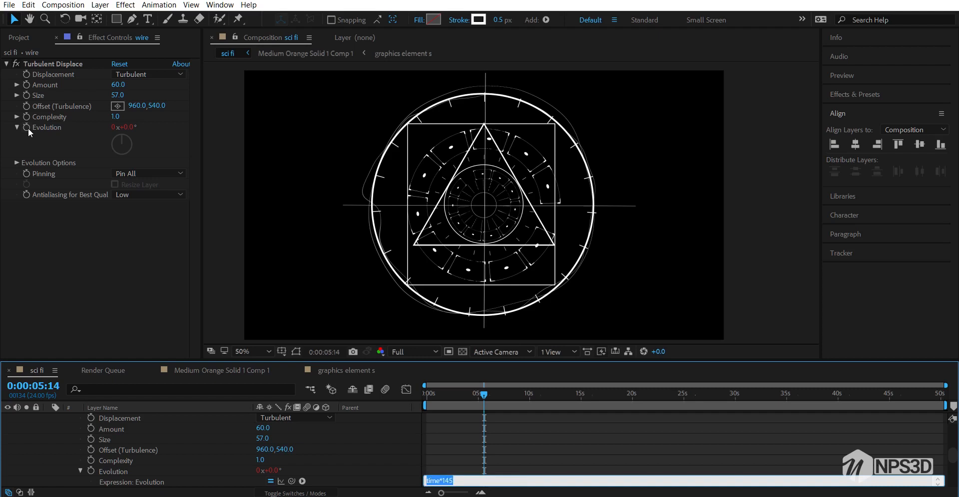
click(462, 424)
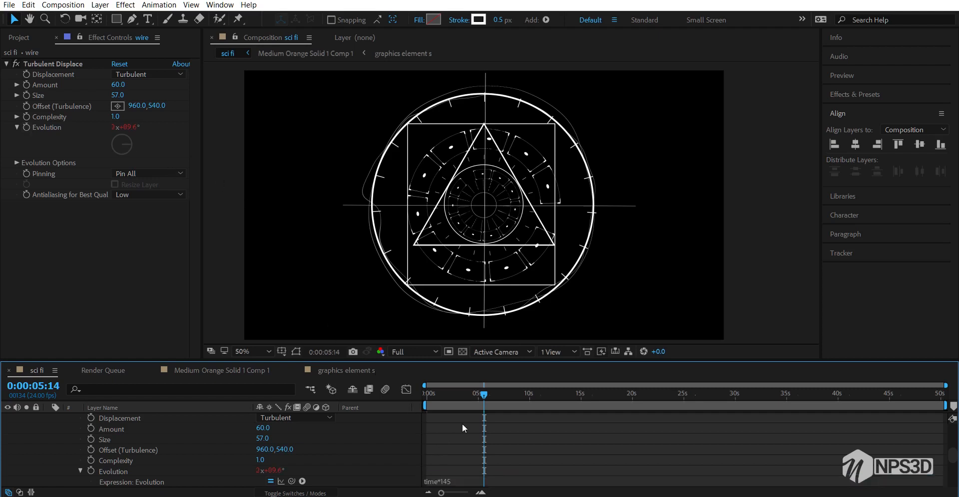
Preview the wire layer's evolving displacement from the start and collapse its properties
drag(461, 396, 413, 400)
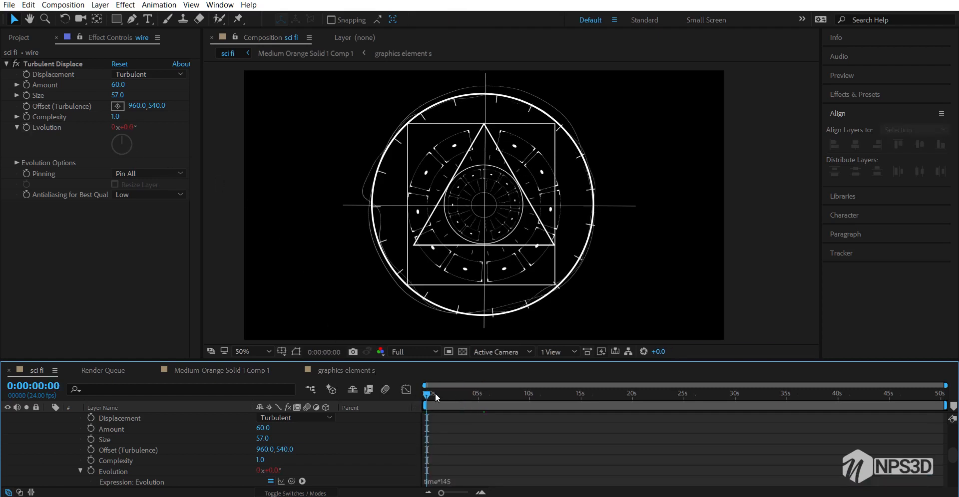
key(space)
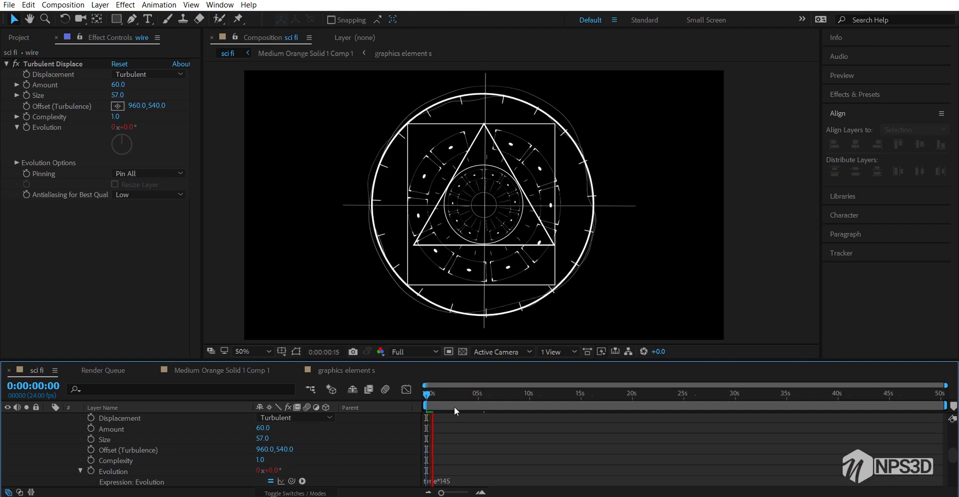
key(space)
scroll(79, 453, up, 3)
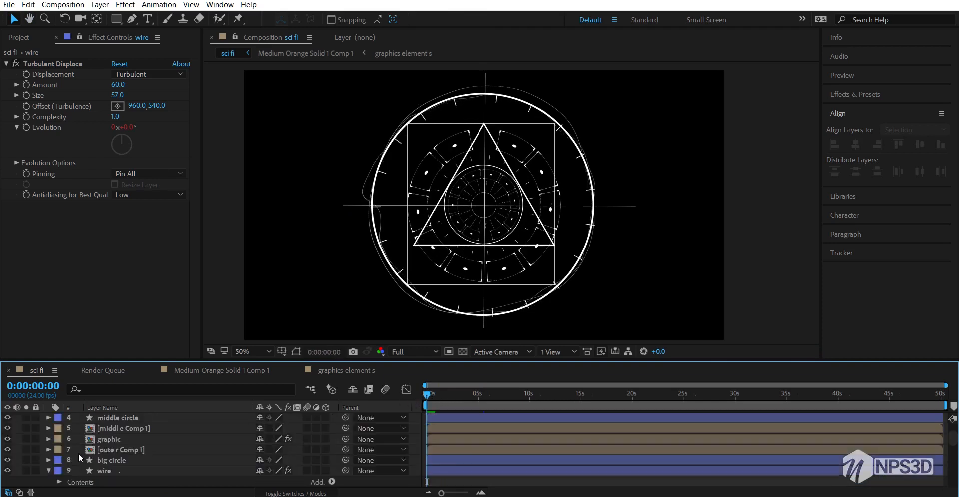
click(48, 440)
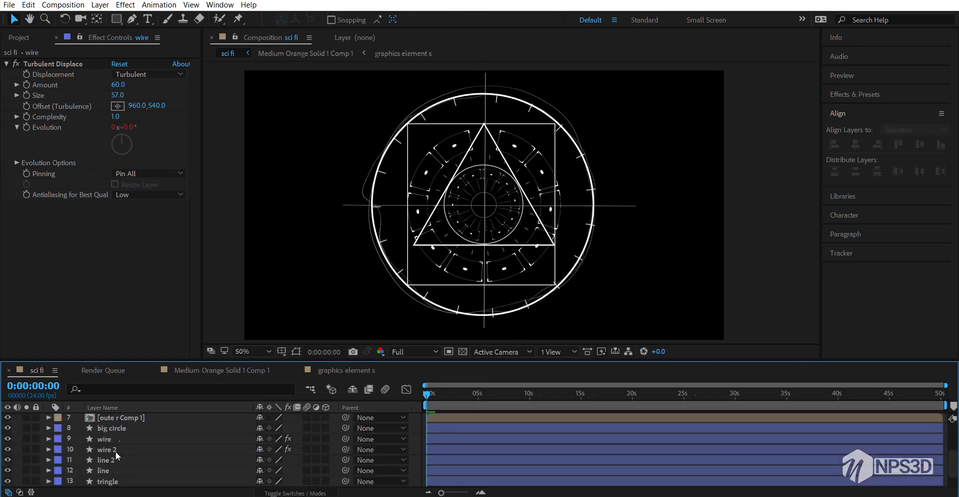
Drive the Turbulent Displace Evolution of the wire 2 layer with the expression time*145
click(113, 449)
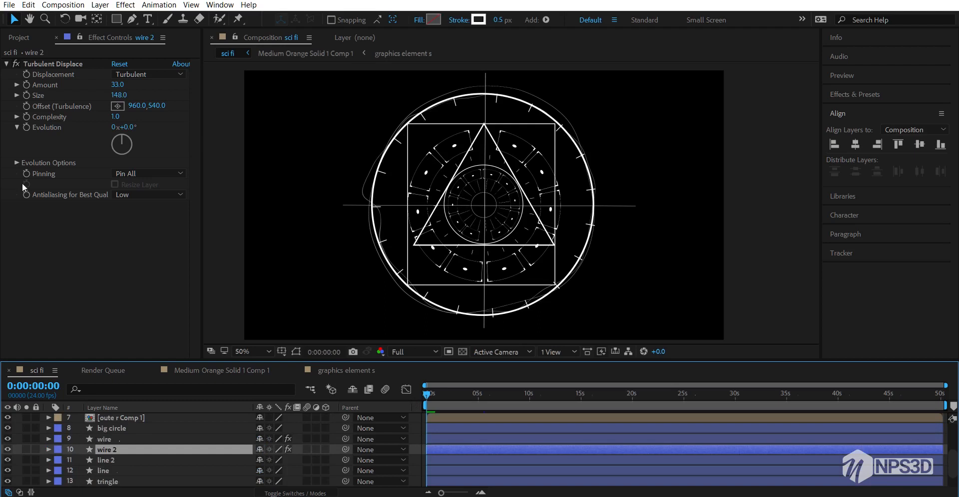
alt+click(27, 126)
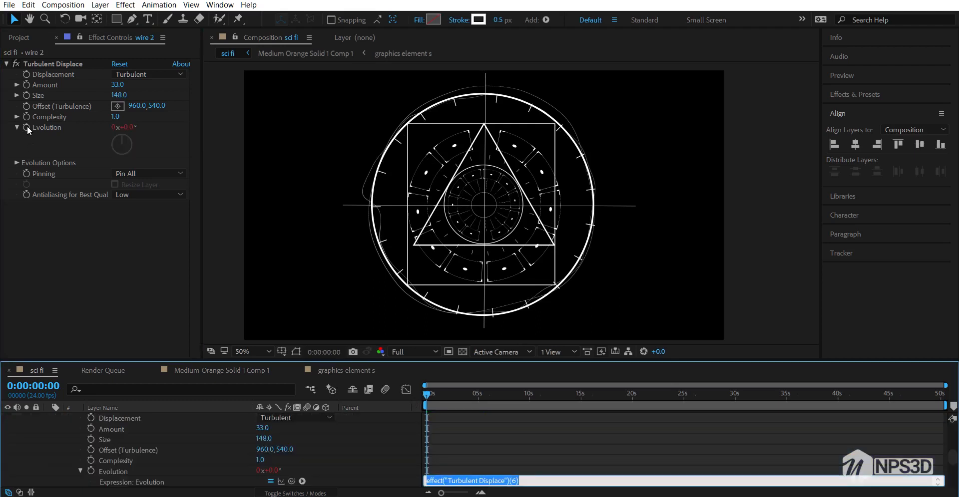
text(time*145)
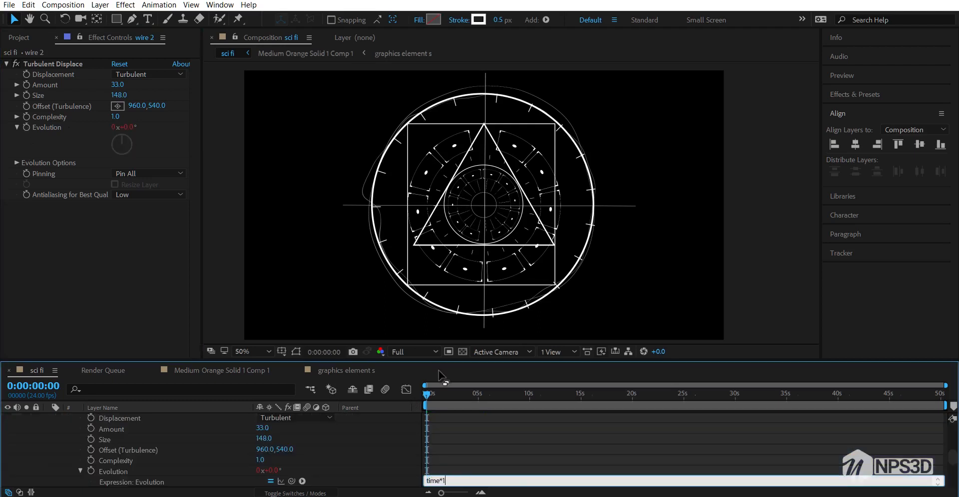
click(475, 438)
scroll(61, 444, up, 2)
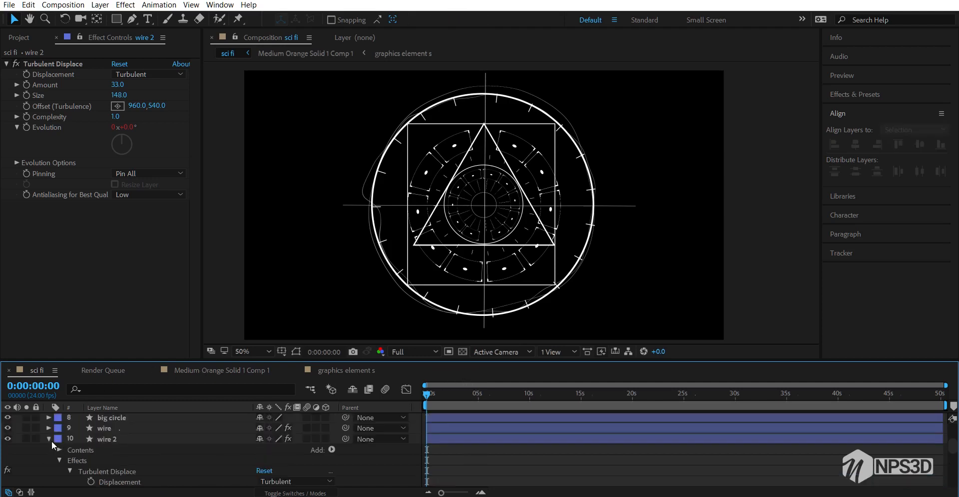
Add the expression wiggle(.2,12) to the Position of the line layer, copy the expression text and collapse the layer
click(51, 442)
click(113, 450)
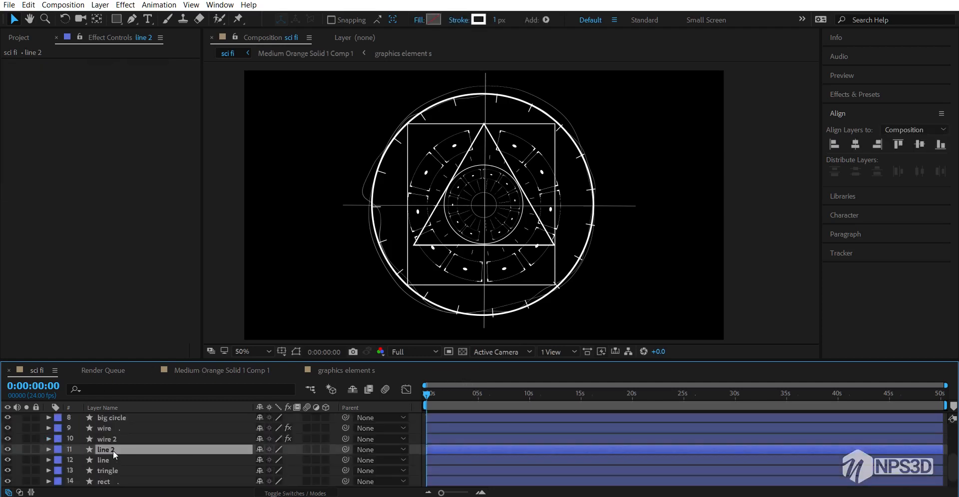
click(7, 450)
click(8, 450)
click(112, 462)
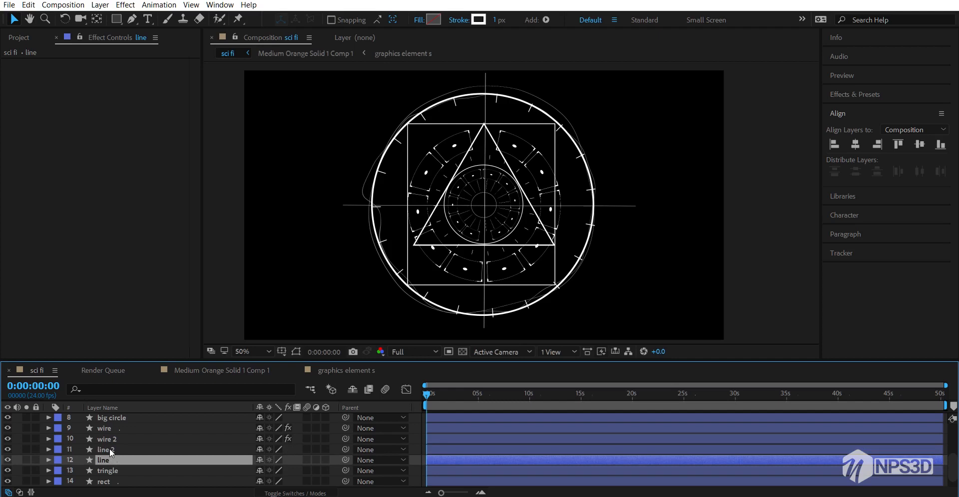
key(p)
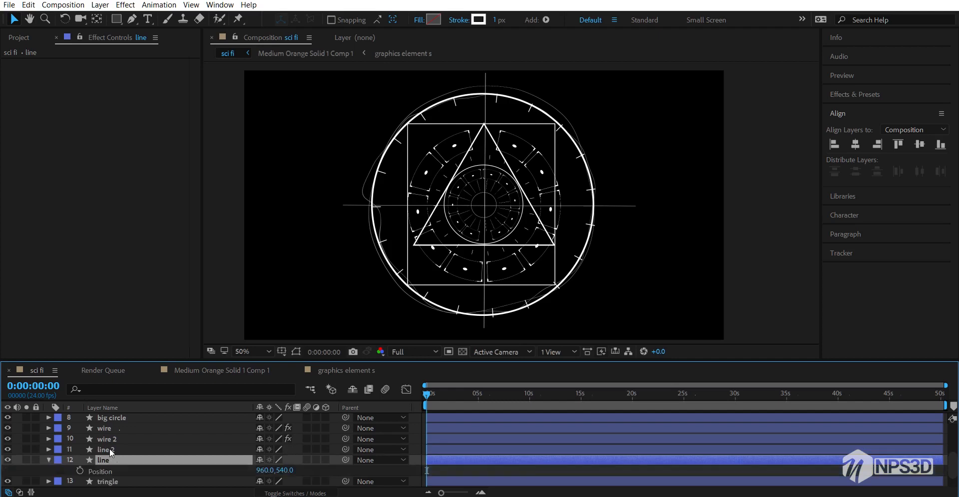
alt+click(79, 471)
text(wiggle(.2,12)
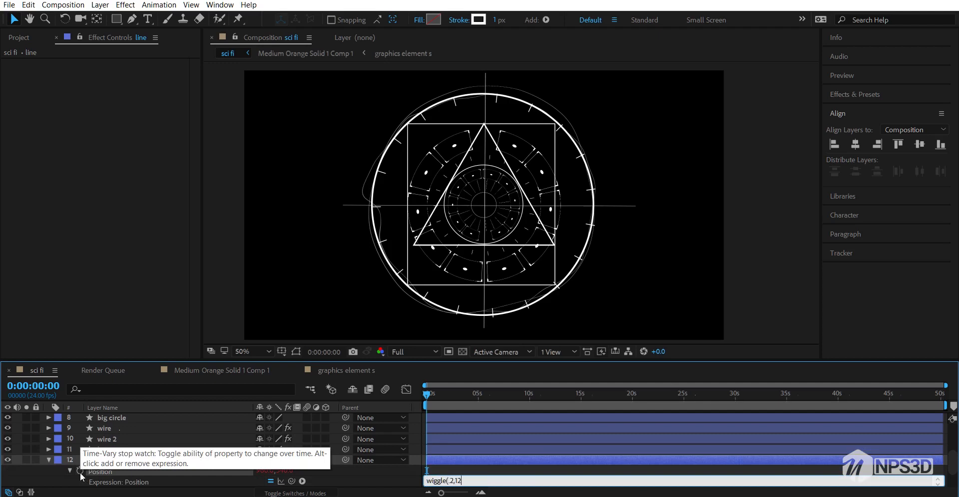
key(ctrl+a)
click(332, 483)
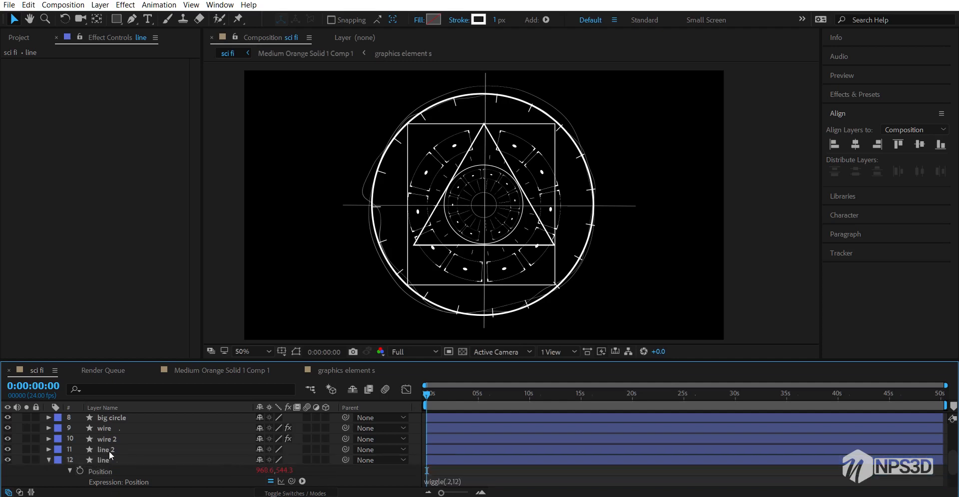
click(47, 460)
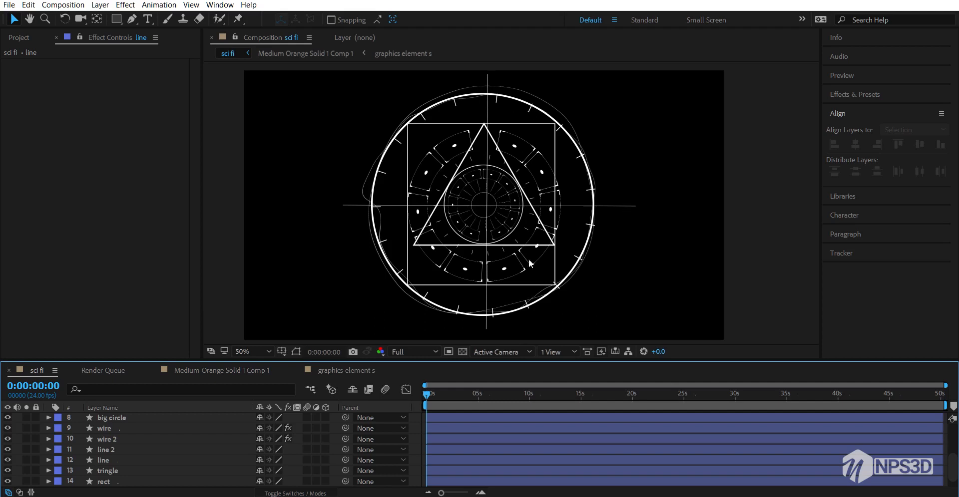
Paste the copied wiggle(.2,12) expression onto the Position of the tringle layer and collapse the layer
click(110, 477)
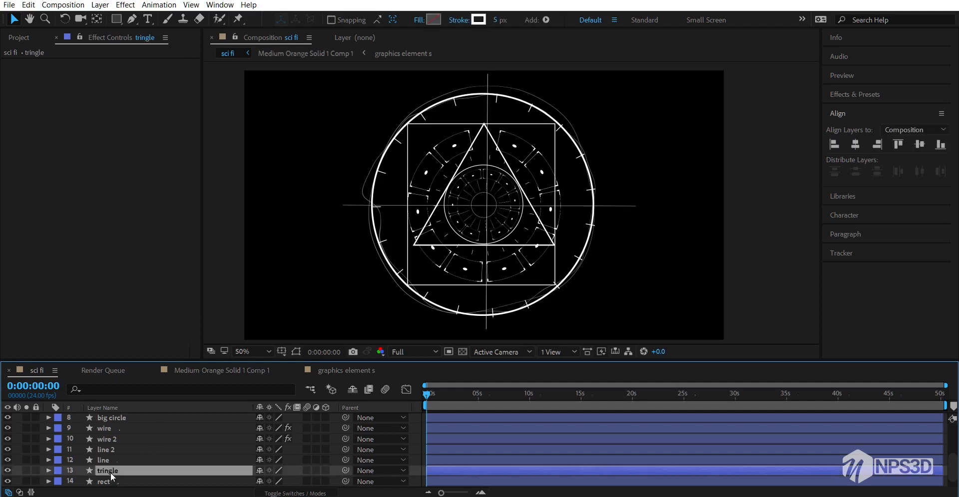
key(p)
alt+click(82, 482)
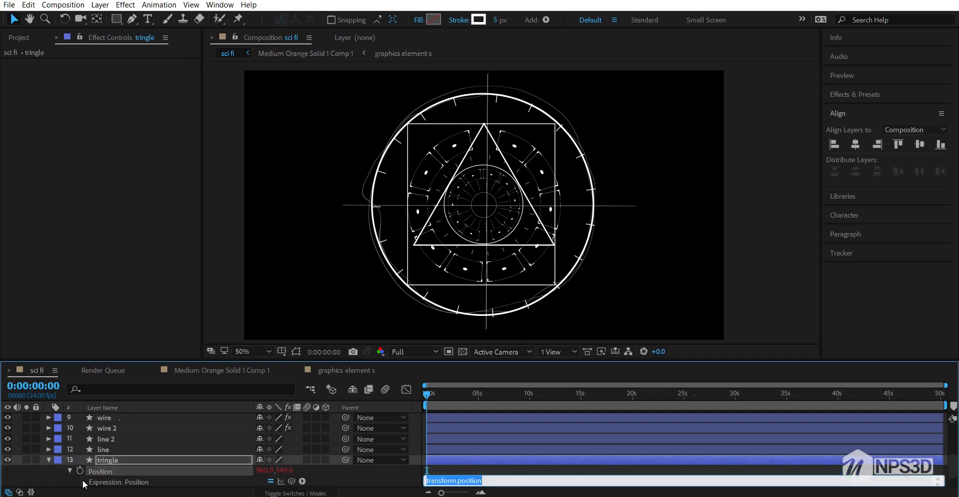
key(ctrl+v)
click(47, 460)
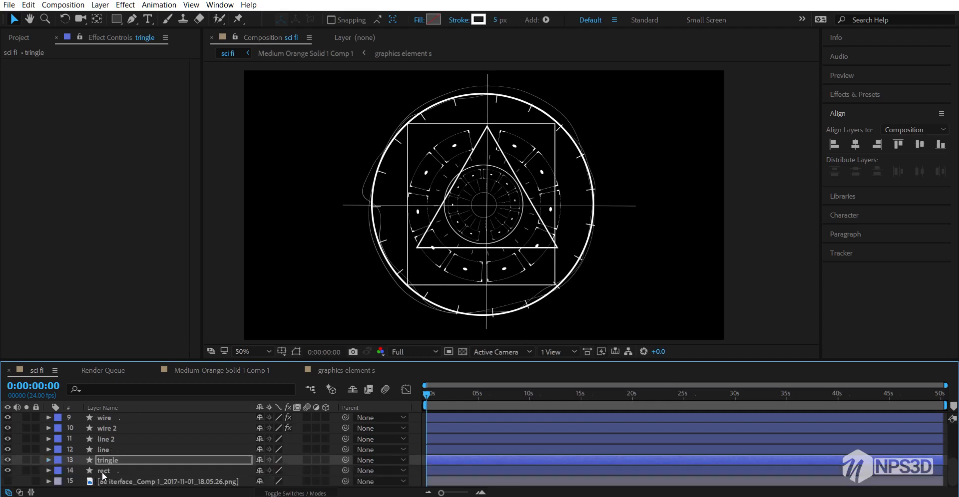
Apply the same wiggle(.2,12) expression to the Position of the rect layer and preview the animation from the start
click(103, 472)
key(p)
alt+click(79, 483)
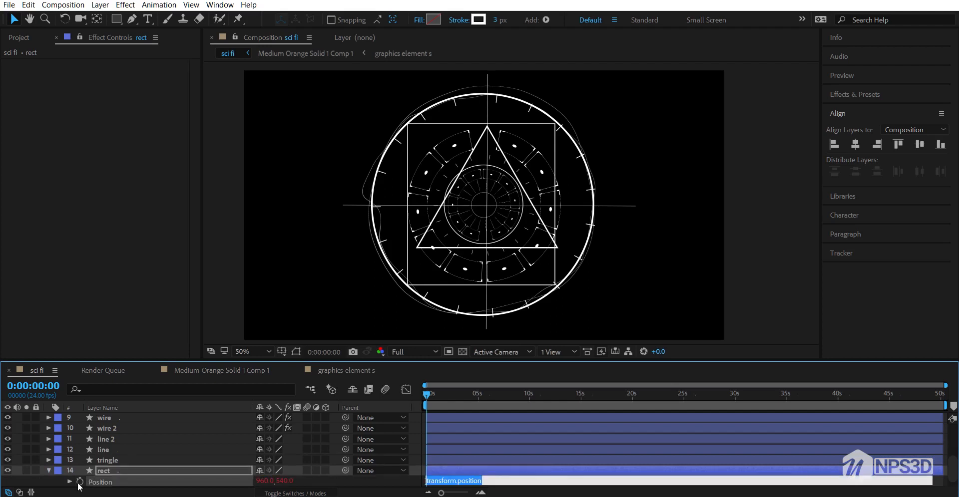
text(wiggle(2,12))
click(48, 461)
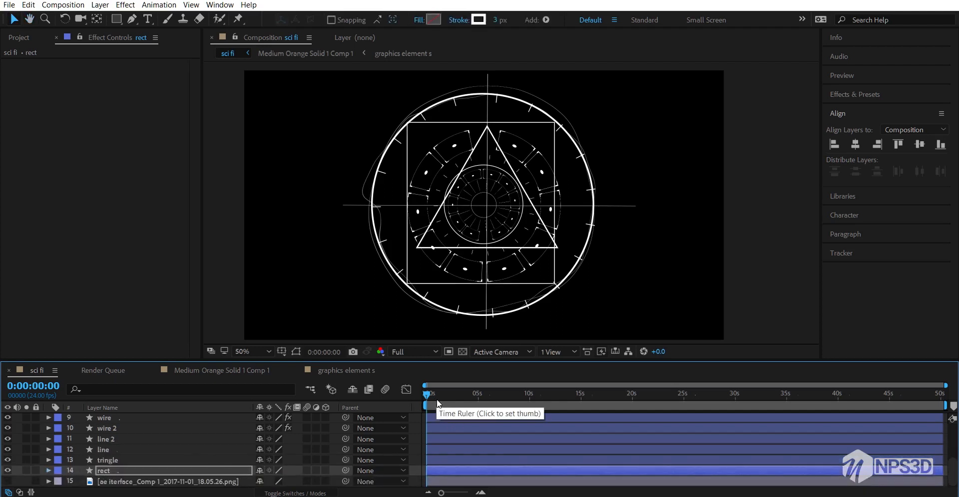
key(space)
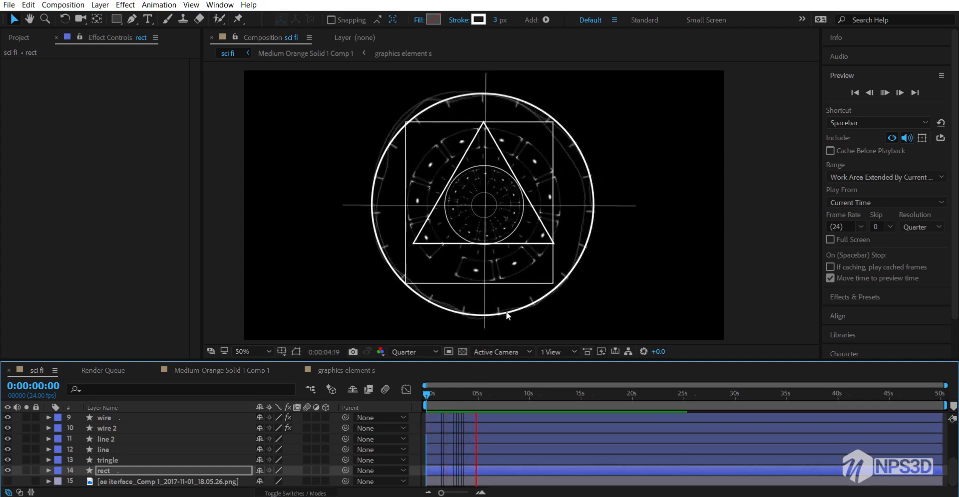
Move the current time to 0:00:06:00 and delete the PNG reference image layer below the rect layer
click(487, 394)
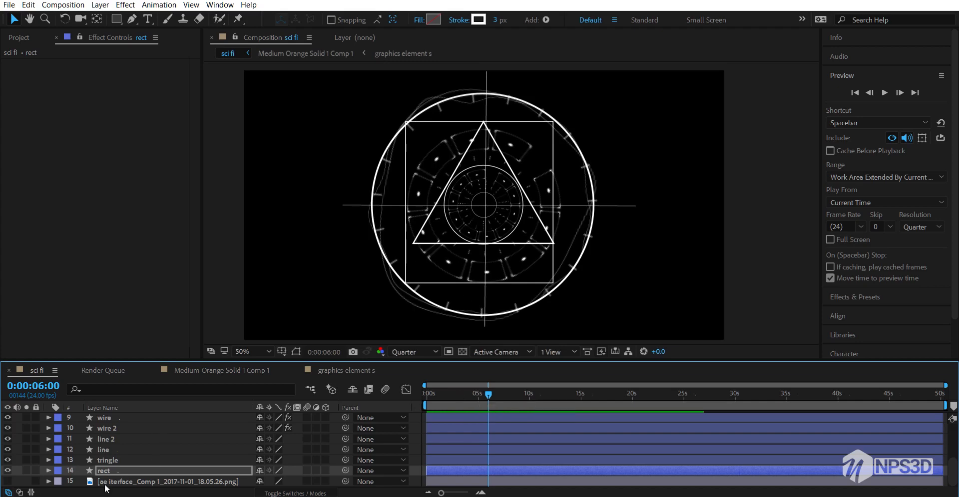
click(131, 482)
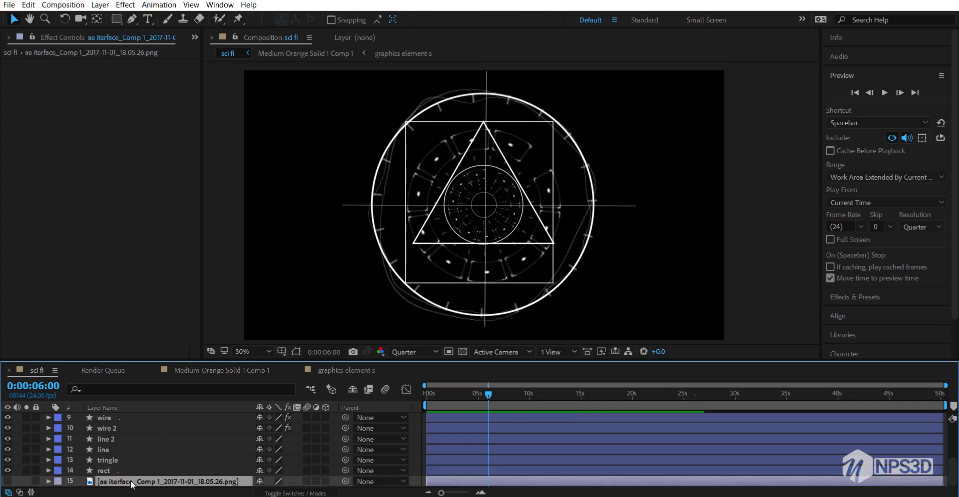
key(Delete)
Set the composition's preview resolution to Half and leave all layers deselected
key(ctrl+a)
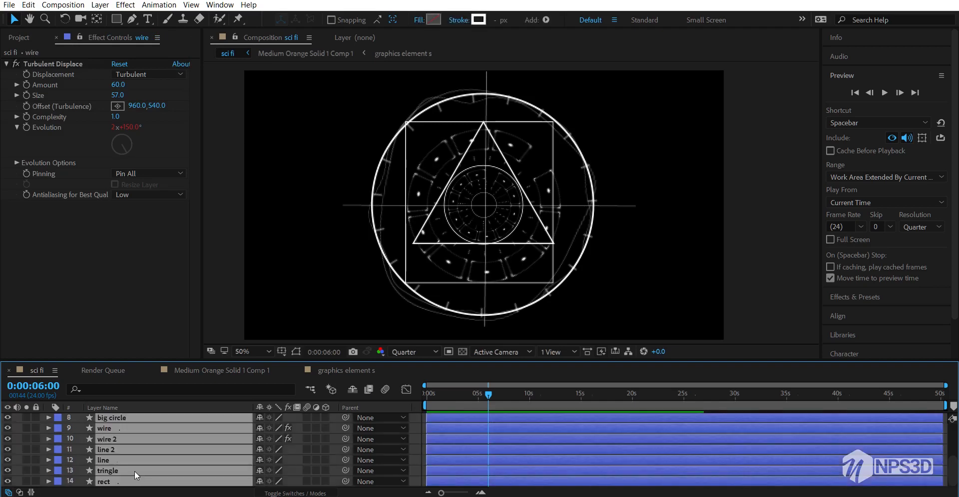
right_click(134, 471)
click(123, 428)
click(85, 263)
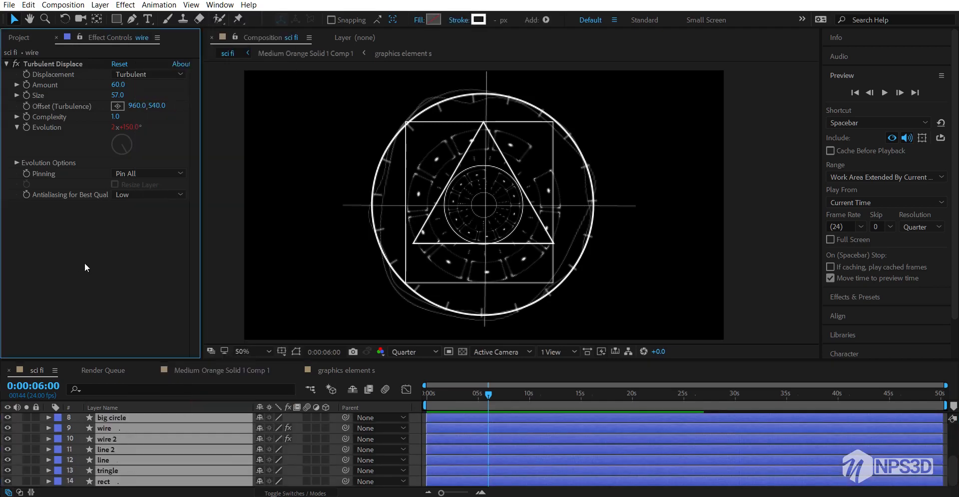
click(413, 353)
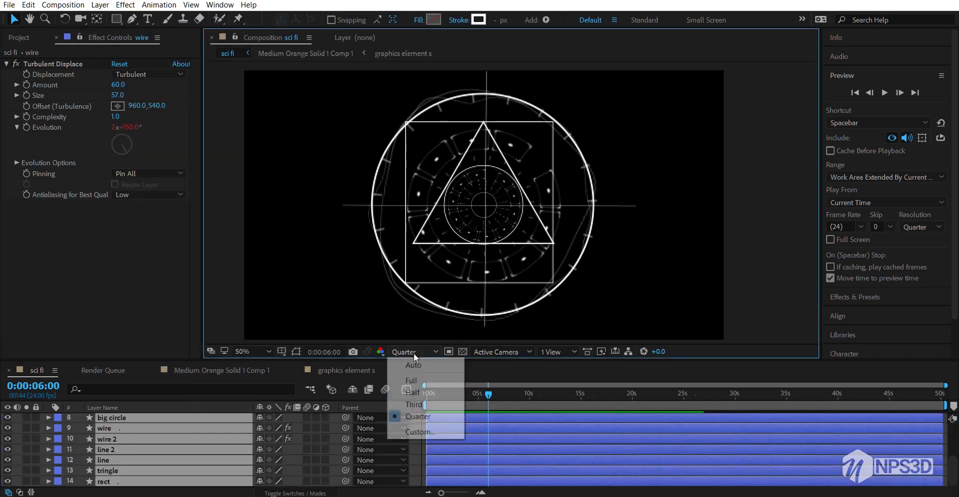
click(417, 392)
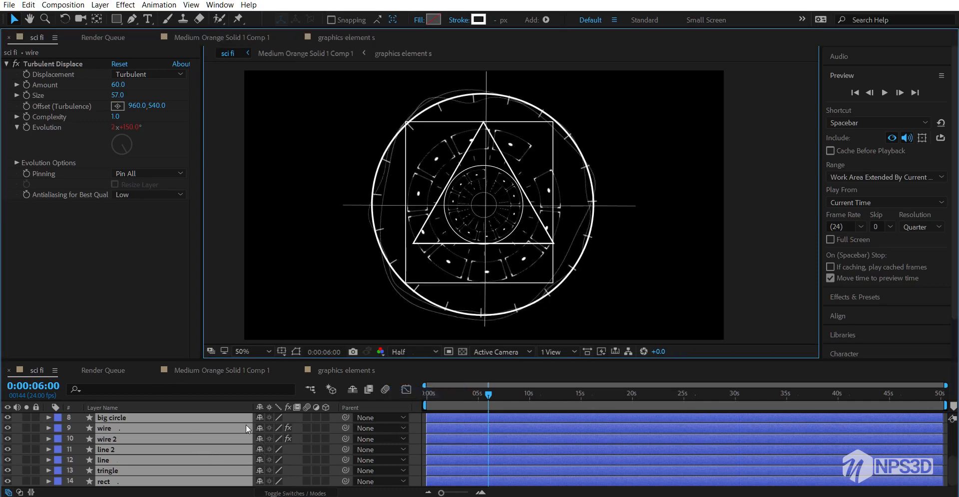
key(grave)
click(179, 367)
key(grave)
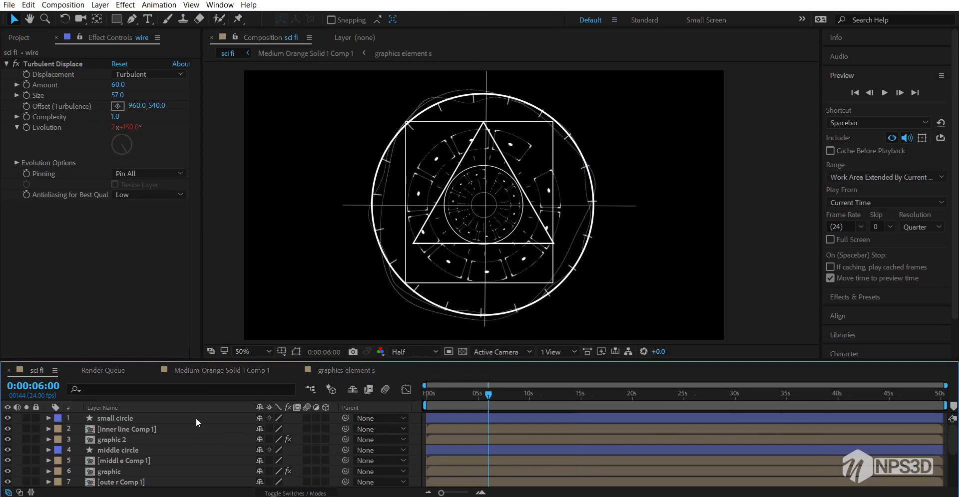
Apply the Fill effect to the small circle layer and set its color to amber yellow FFCD3F
click(148, 418)
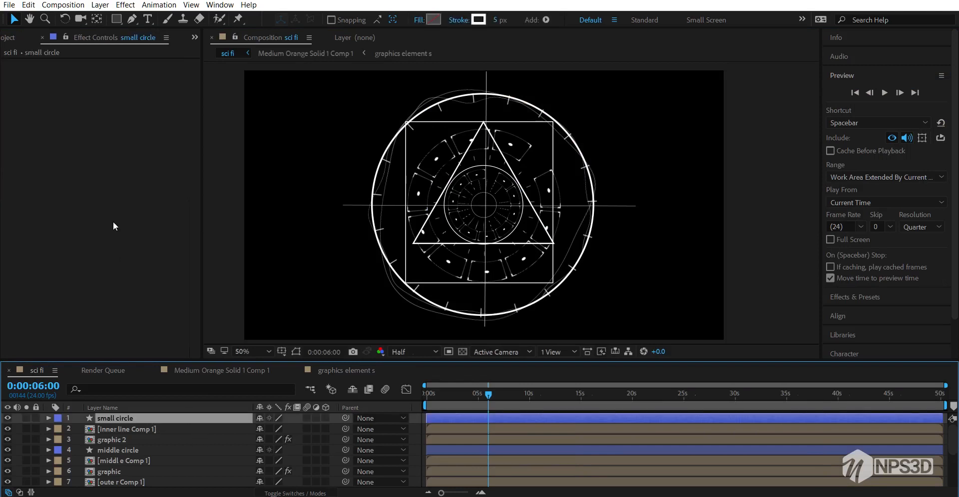
click(89, 245)
key(ctrl+space)
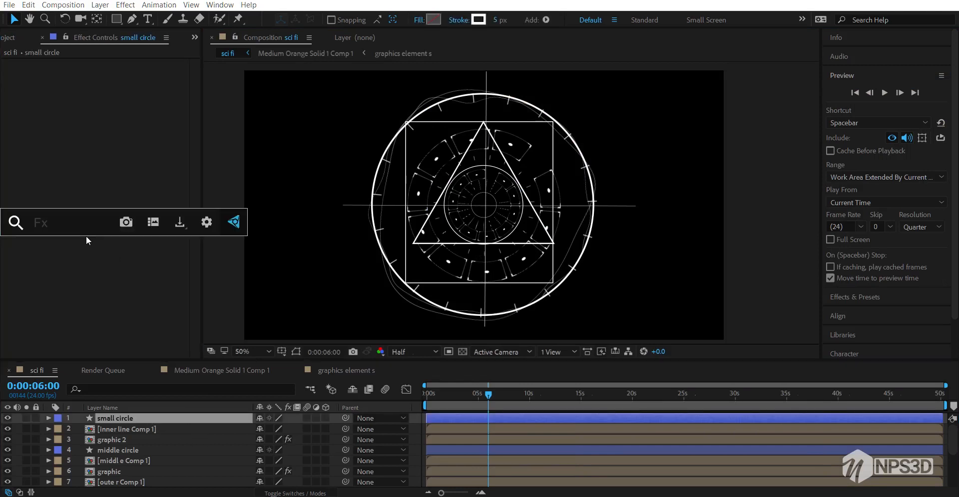
text(fill)
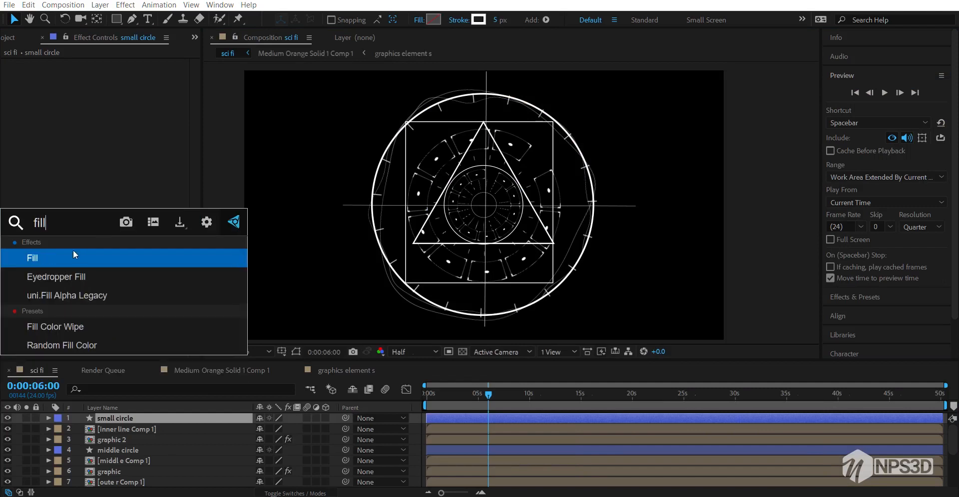
key(Return)
click(117, 95)
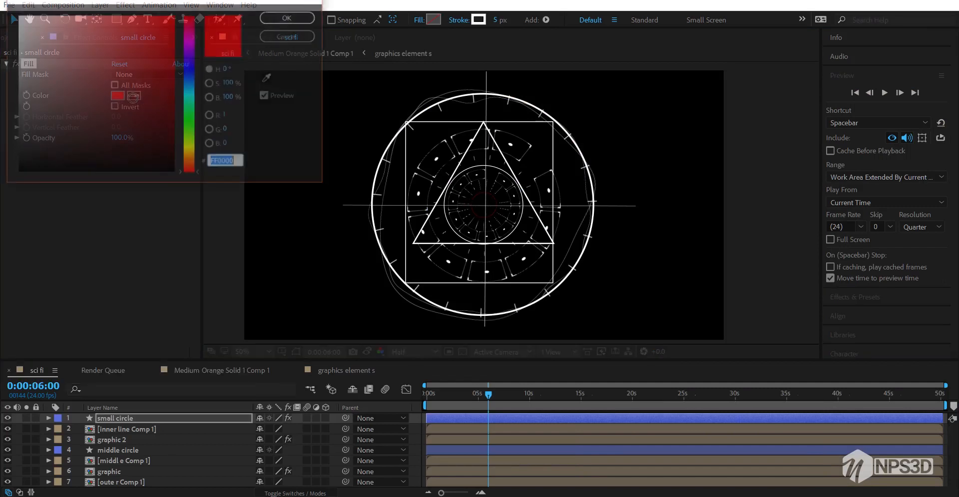
click(190, 155)
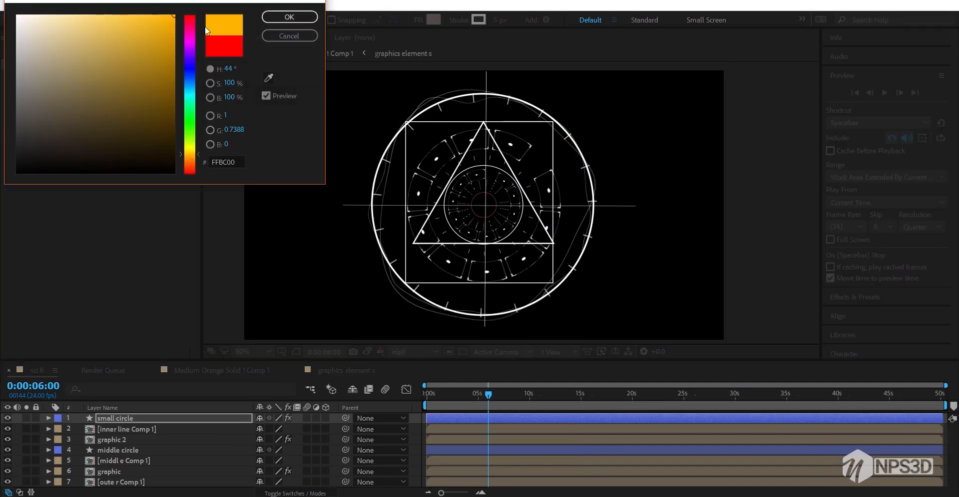
mouse_move(164, 19)
mouse_down()
mouse_move(113, 13)
mouse_move(136, 15)
mouse_up()
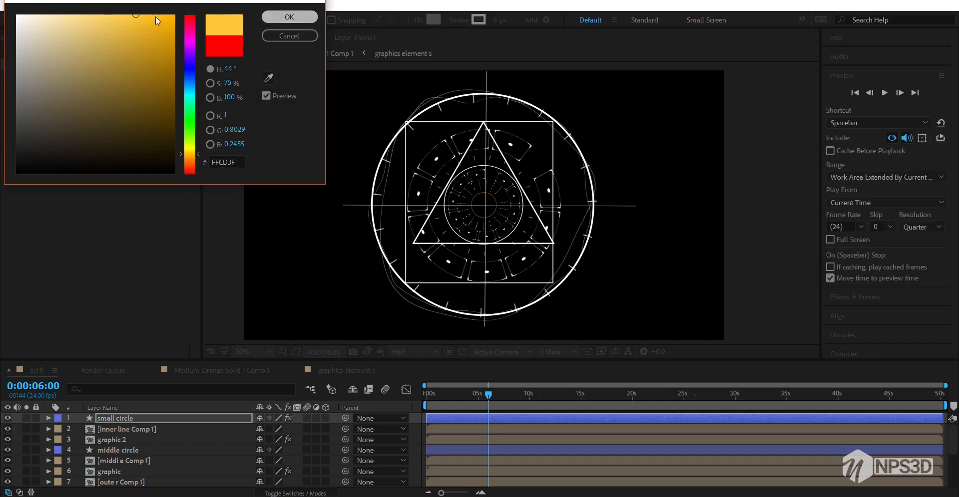
click(290, 17)
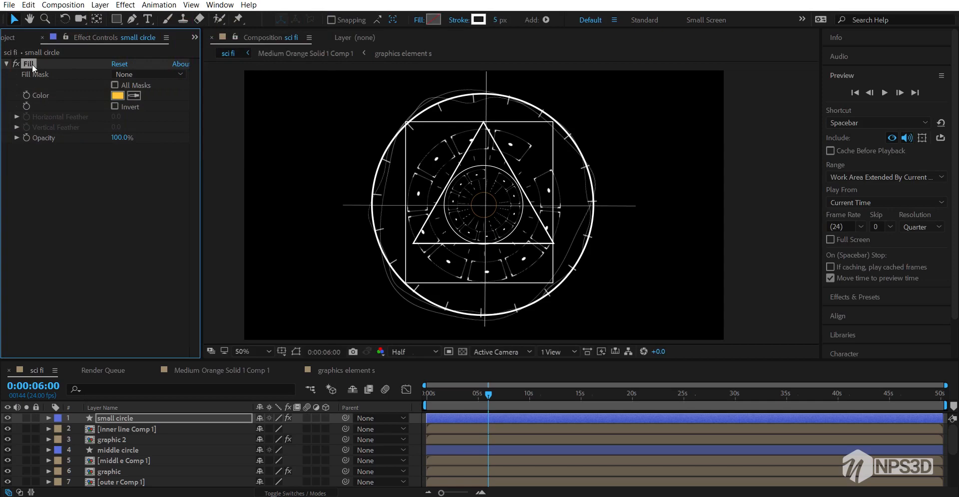
Paste the small circle's amber Fill effect onto the middle circle and big circle layers
click(113, 440)
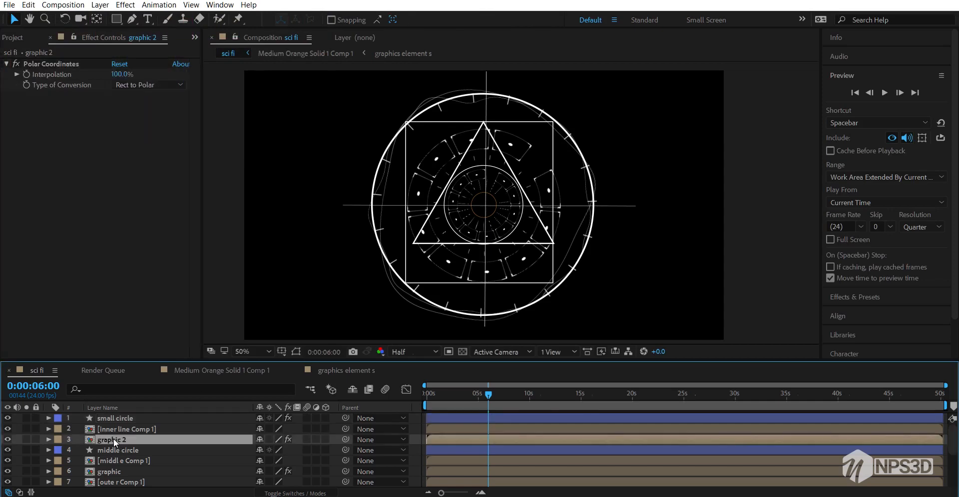
click(122, 451)
click(89, 250)
key(ctrl+v)
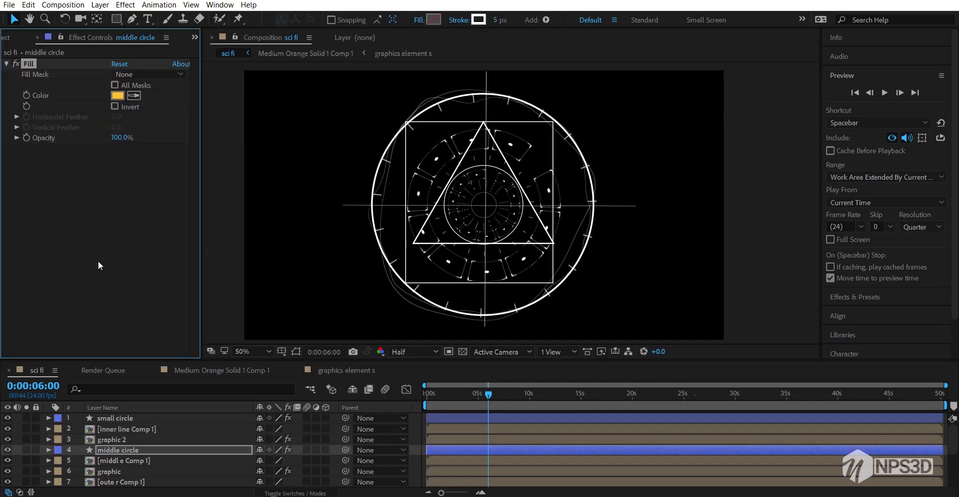
scroll(131, 459, down, 3)
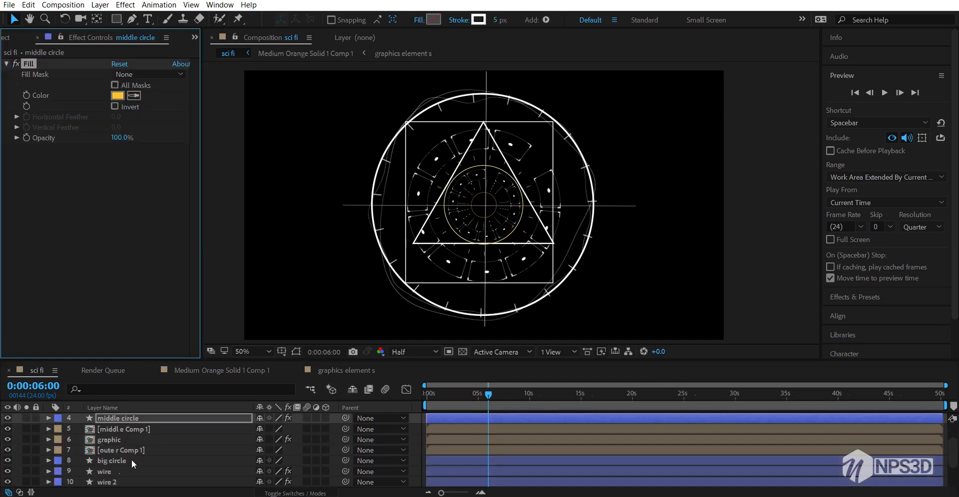
click(131, 459)
key(ctrl+v)
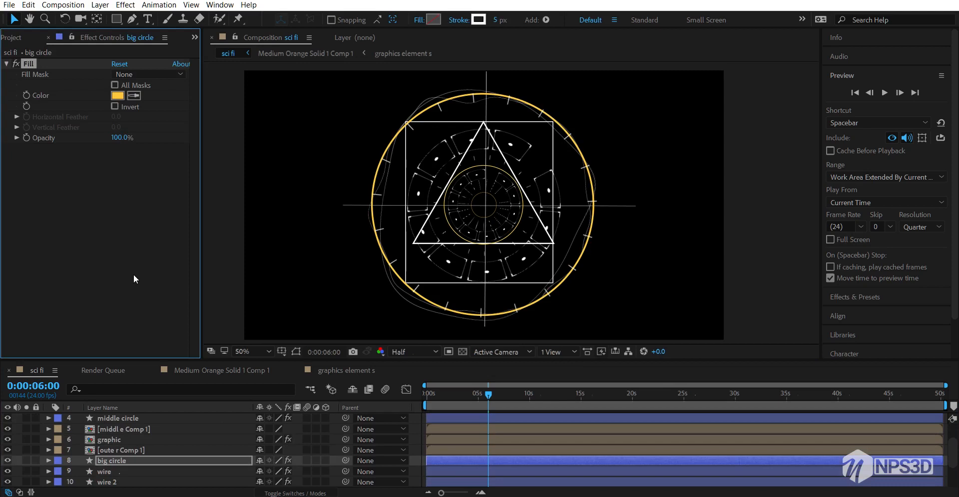
Paste the same amber Fill effect onto the tringle and rect layers
scroll(124, 474, down, 4)
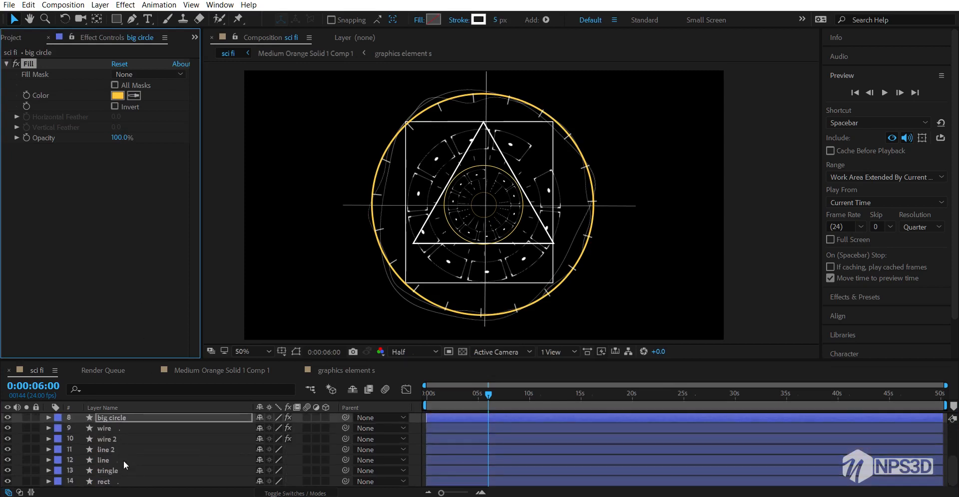
click(120, 471)
key(ctrl+v)
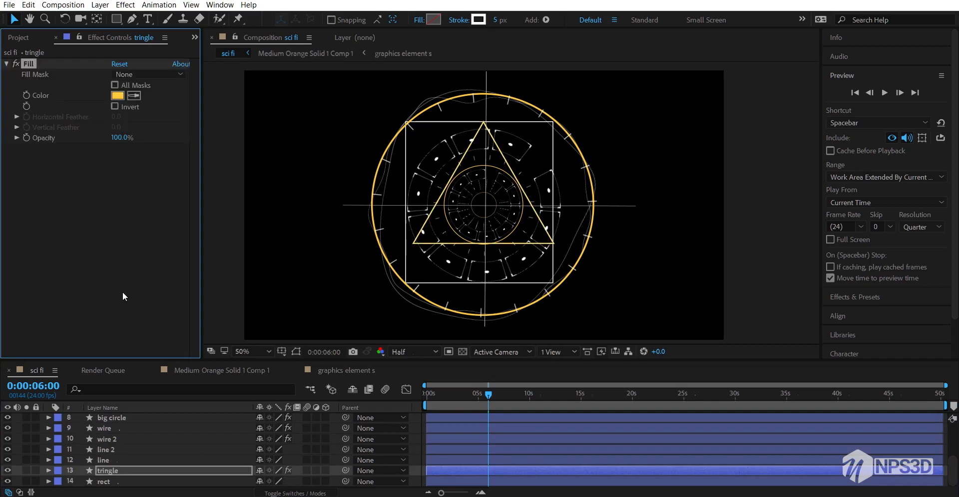
click(112, 481)
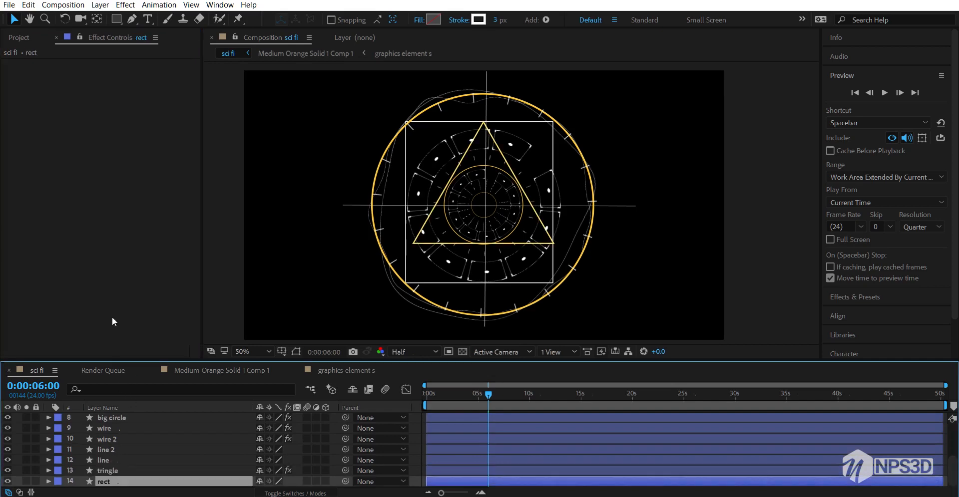
key(ctrl+v)
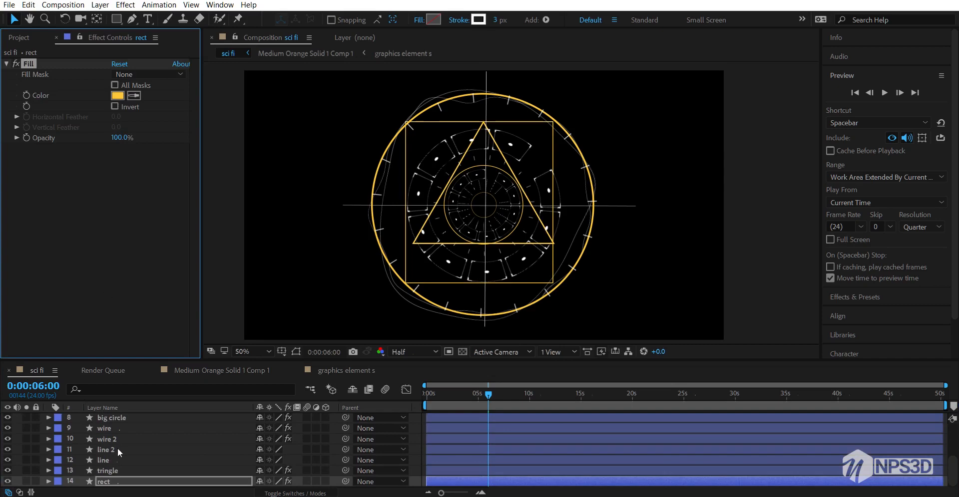
scroll(118, 448, up, 4)
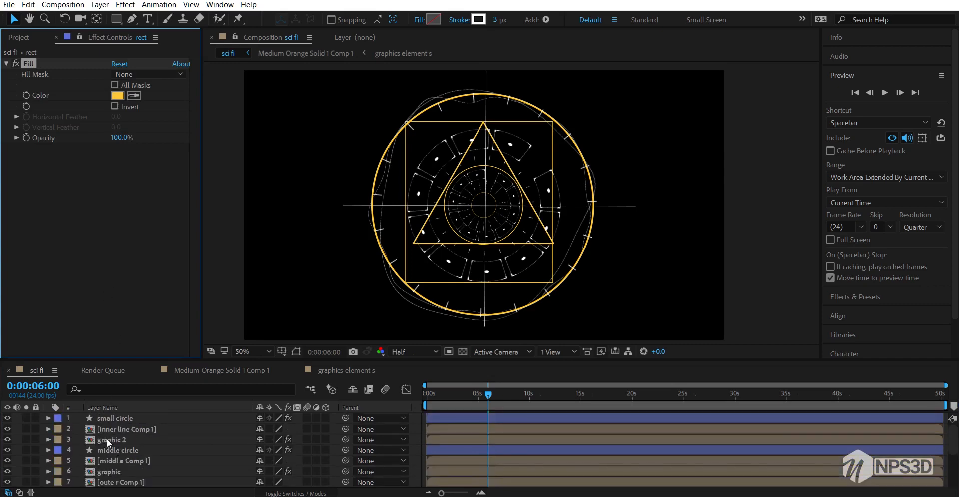
Apply the Fill effect to the inner line Comp 1 layer and set its color to bright blue 00AEFF
click(119, 430)
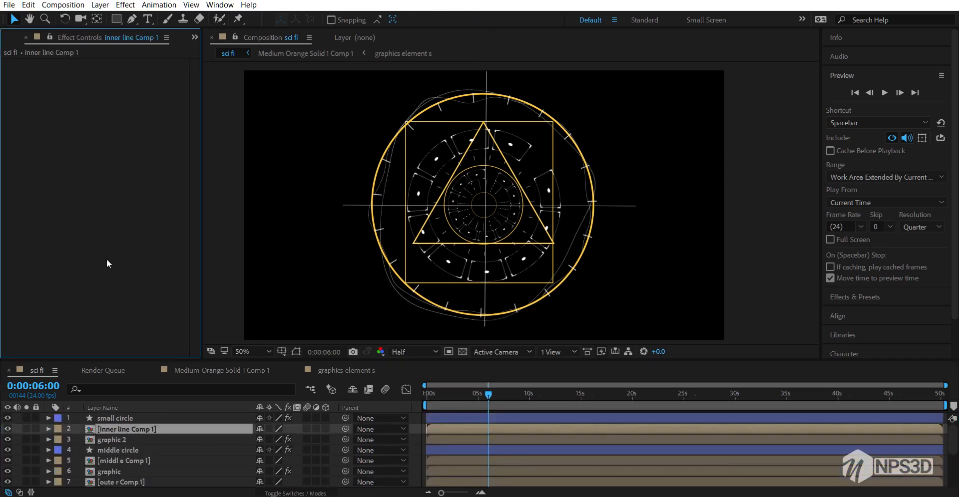
key(ctrl+space)
text(fik)
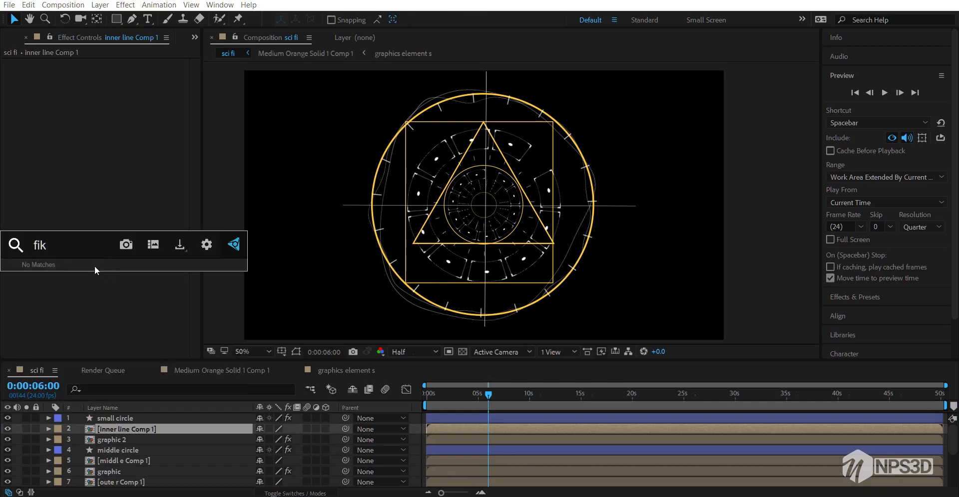
key(BackSpace)
click(79, 281)
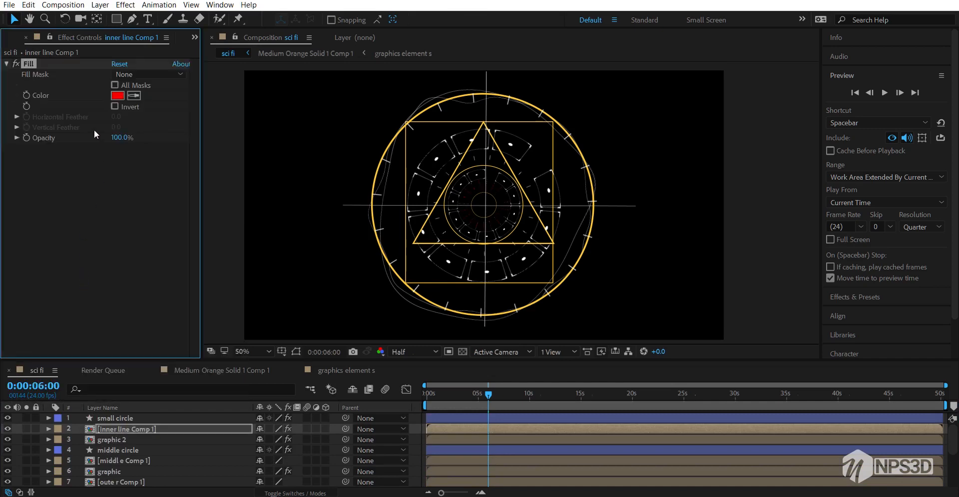
click(114, 98)
drag(186, 63, 187, 85)
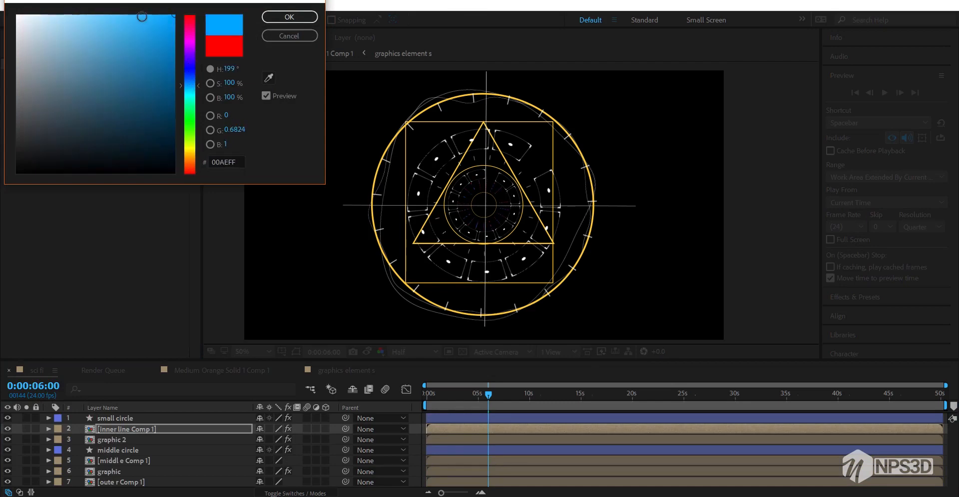
click(278, 22)
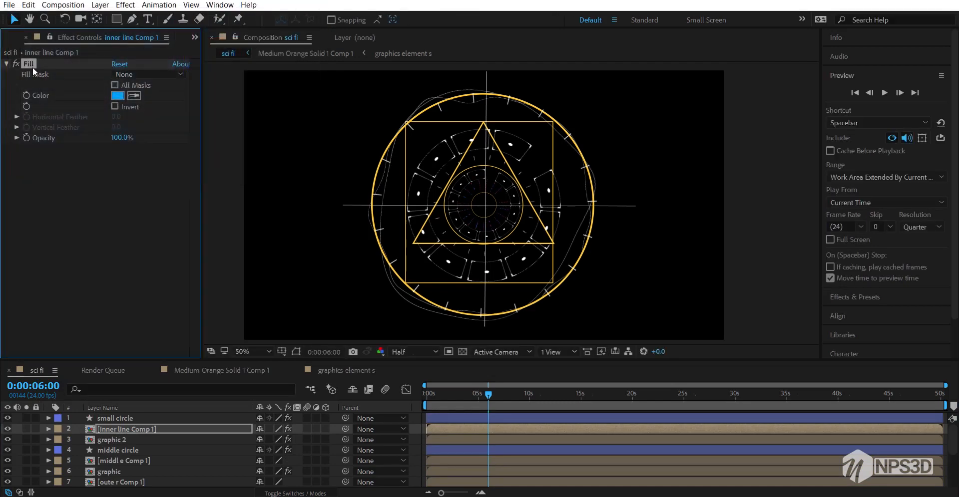
Paste the inner line comp's blue Fill effect onto the graphic 2, middl e Comp 1, graphic and oute r Comp 1 layers
click(112, 440)
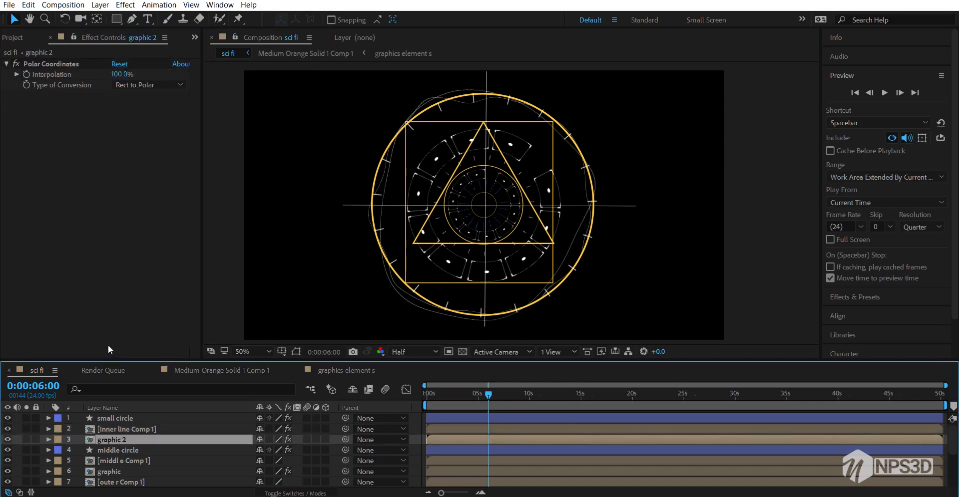
key(ctrl+v)
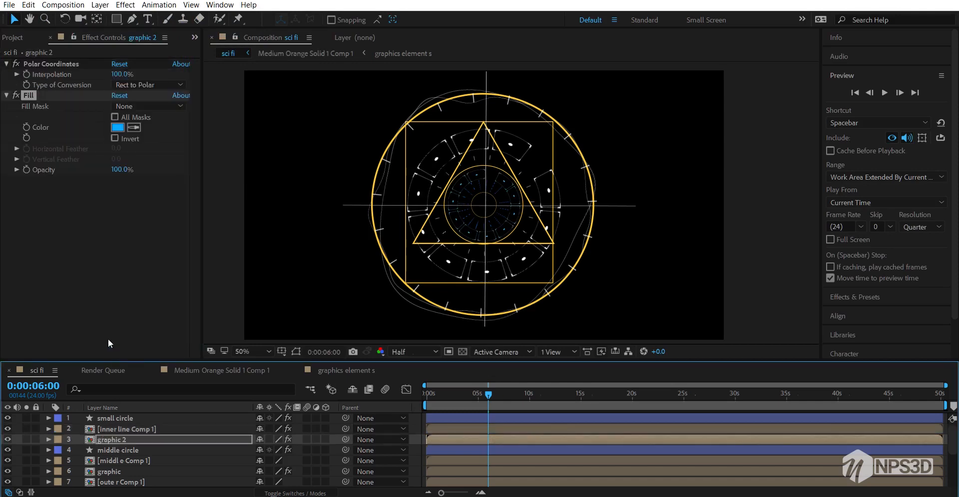
click(118, 460)
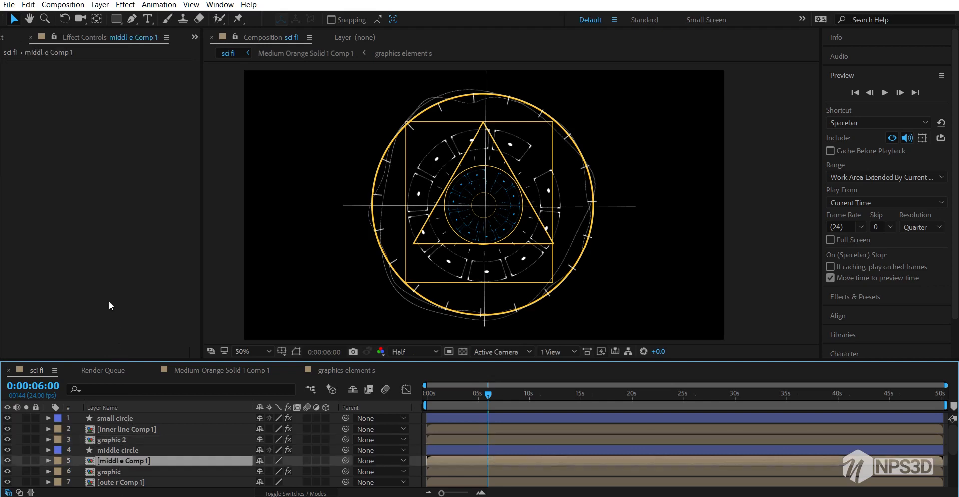
key(ctrl+v)
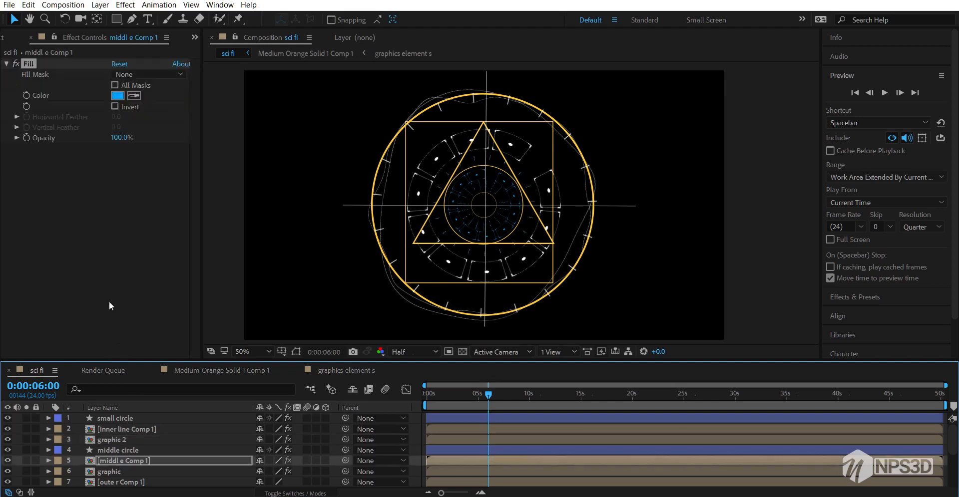
click(122, 471)
key(ctrl+v)
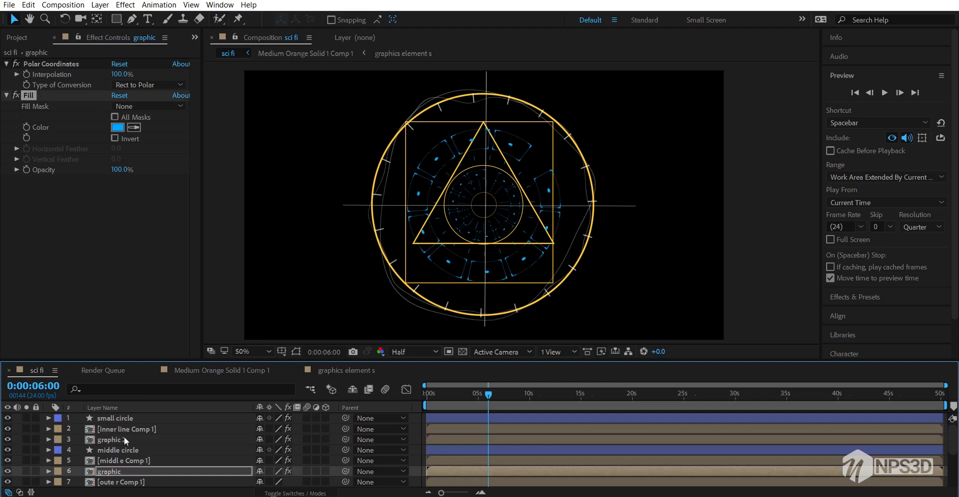
click(124, 480)
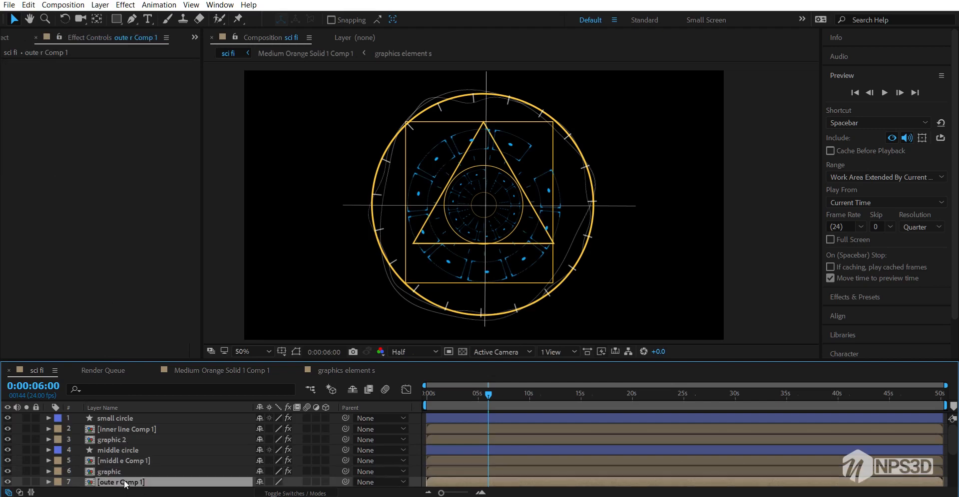
key(ctrl+v)
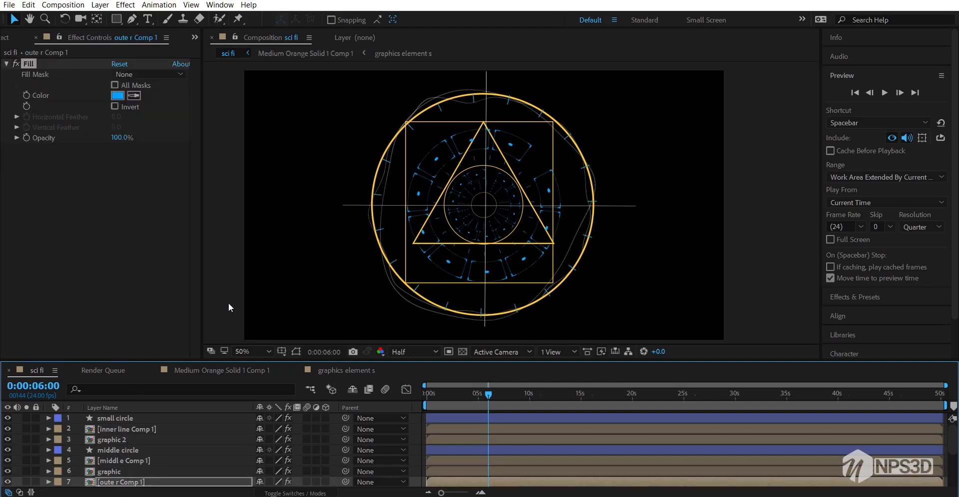
Paste the same blue Fill effect onto the wire and wire 2 layers
scroll(135, 477, down, 3)
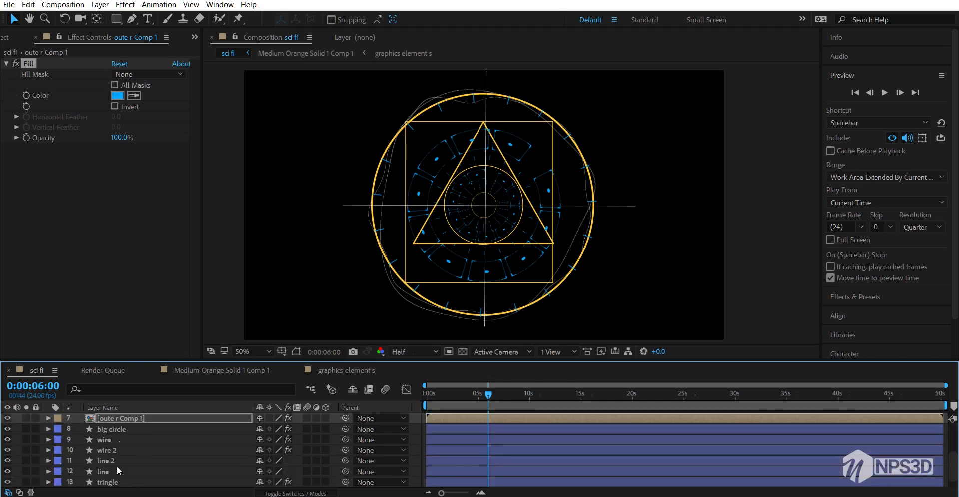
click(115, 449)
shift+click(113, 438)
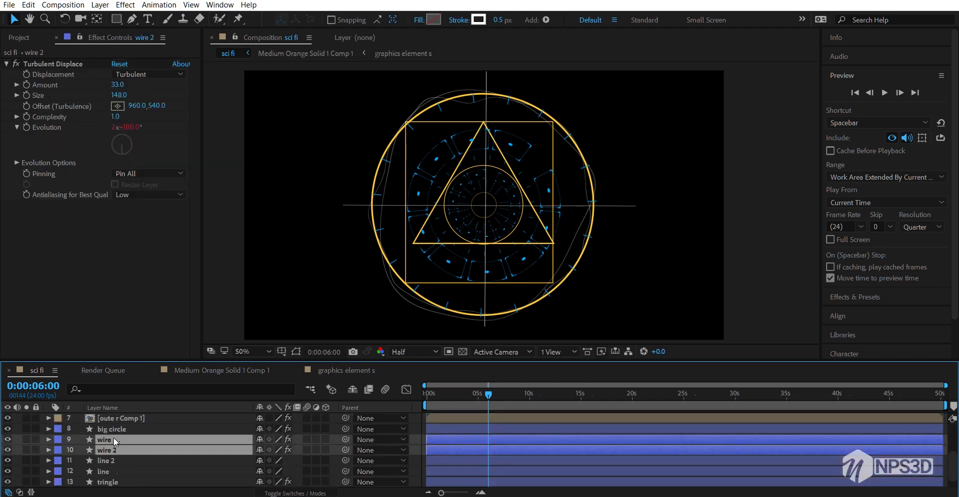
key(ctrl+v)
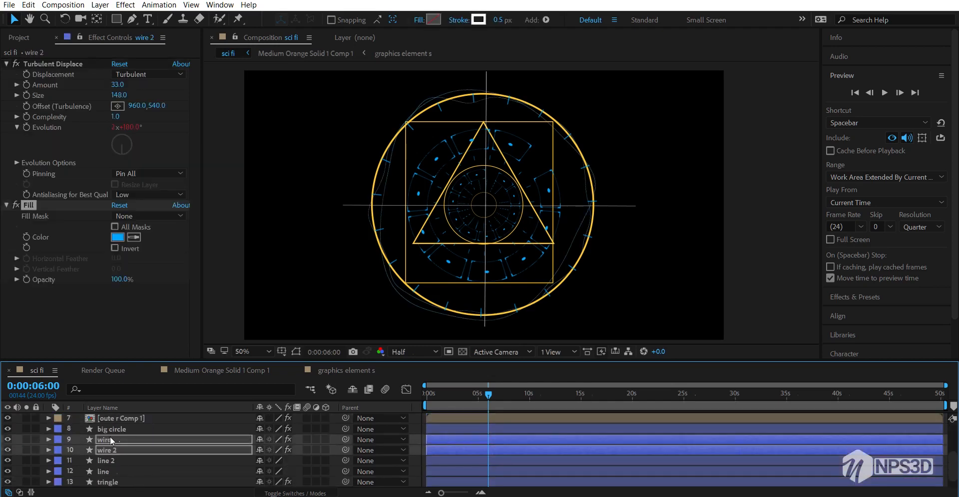
Copy the small circle's amber Fill effect onto the line and line 2 layers
scroll(110, 437, up, 3)
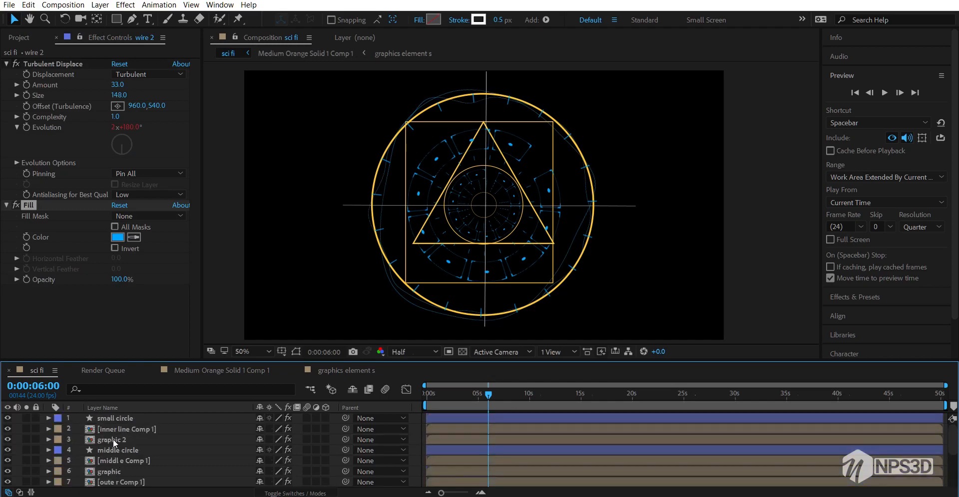
click(111, 421)
click(29, 64)
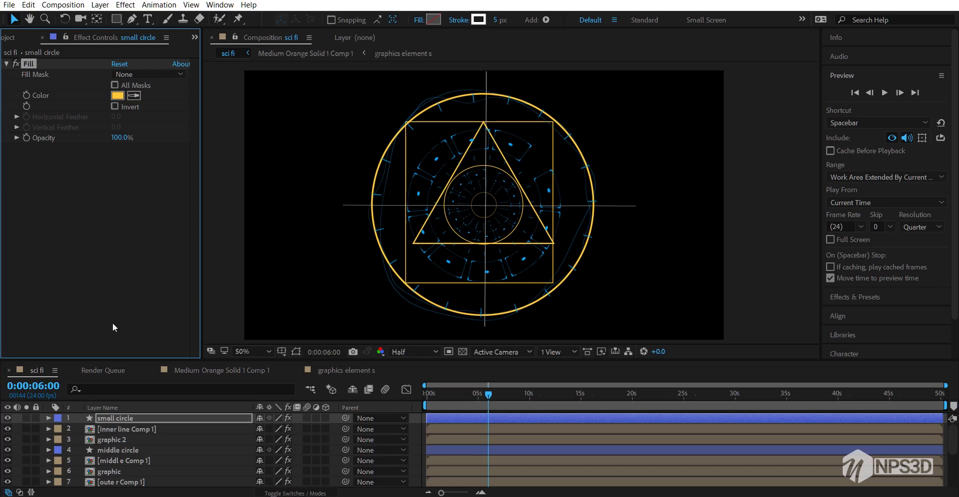
scroll(129, 446, down, 3)
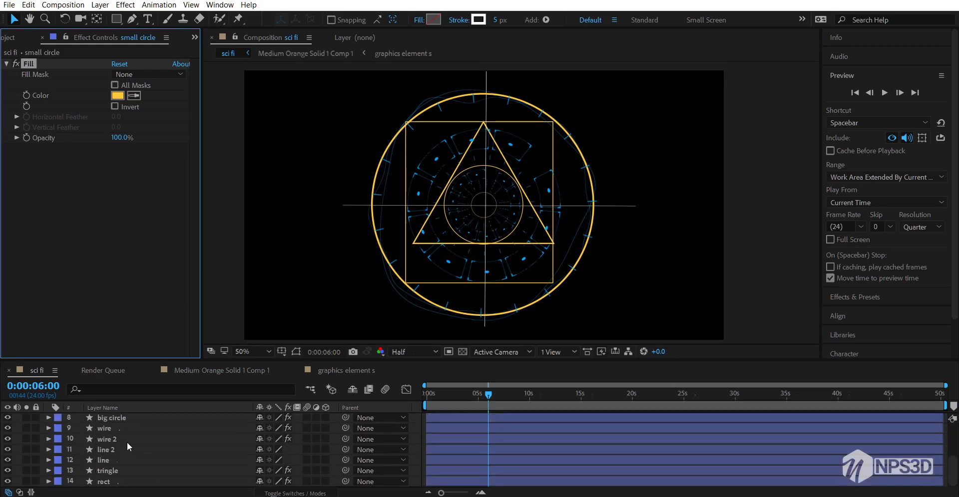
click(115, 460)
shift+click(115, 448)
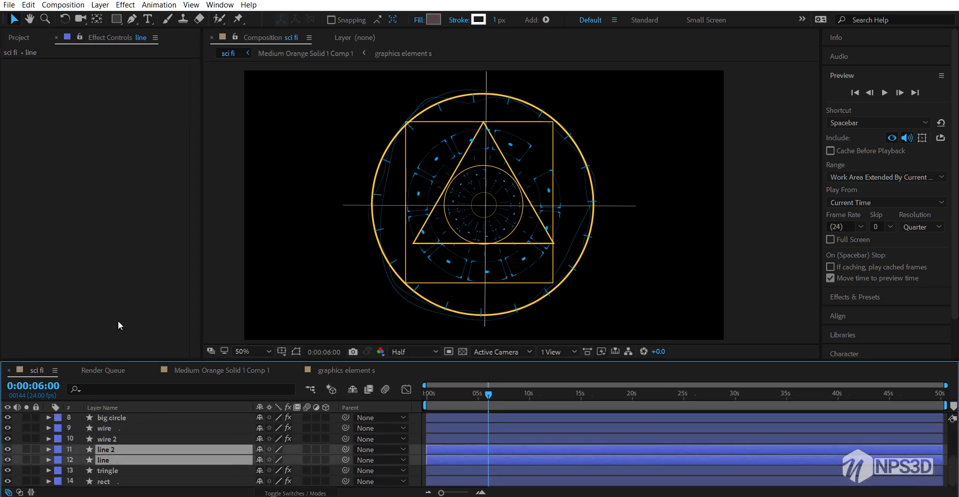
key(ctrl+v)
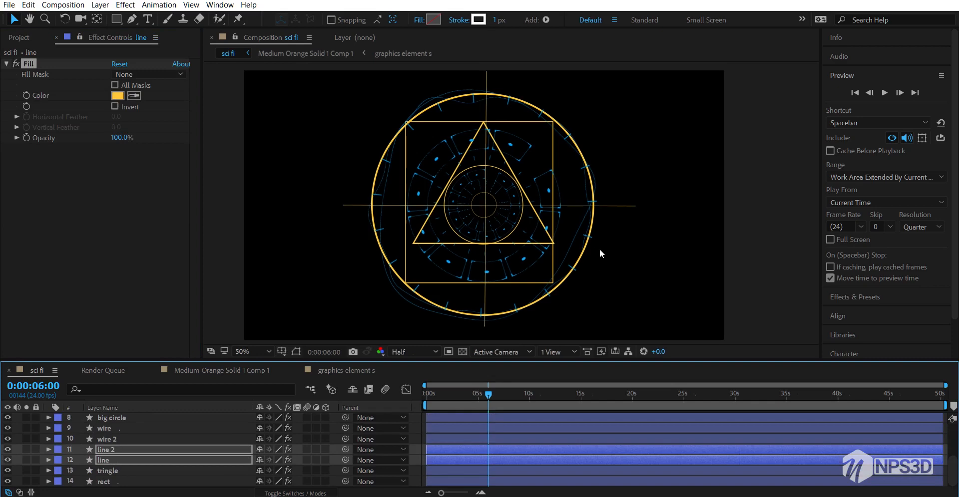
click(464, 352)
click(463, 352)
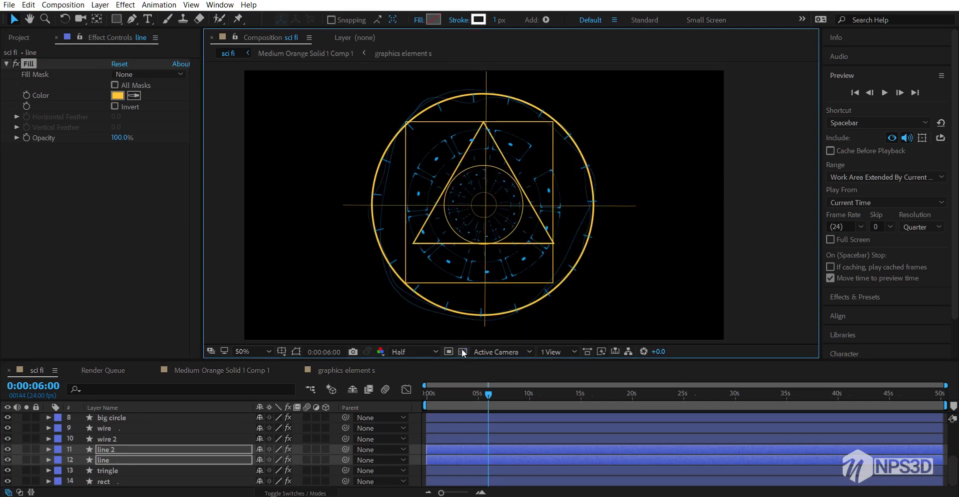
Pre-compose all layers into Pre-comp 1, moving all attributes into the new composition
click(114, 450)
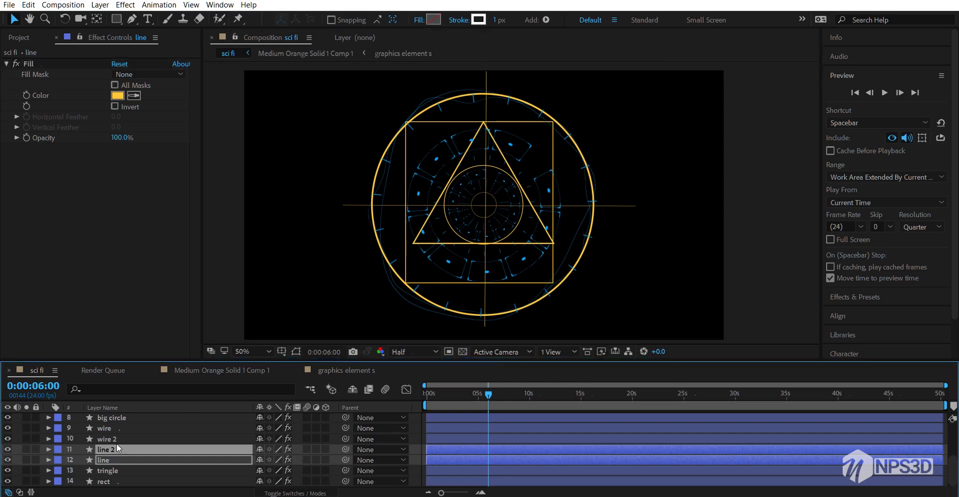
key(ctrl+a)
right_click(116, 444)
click(161, 402)
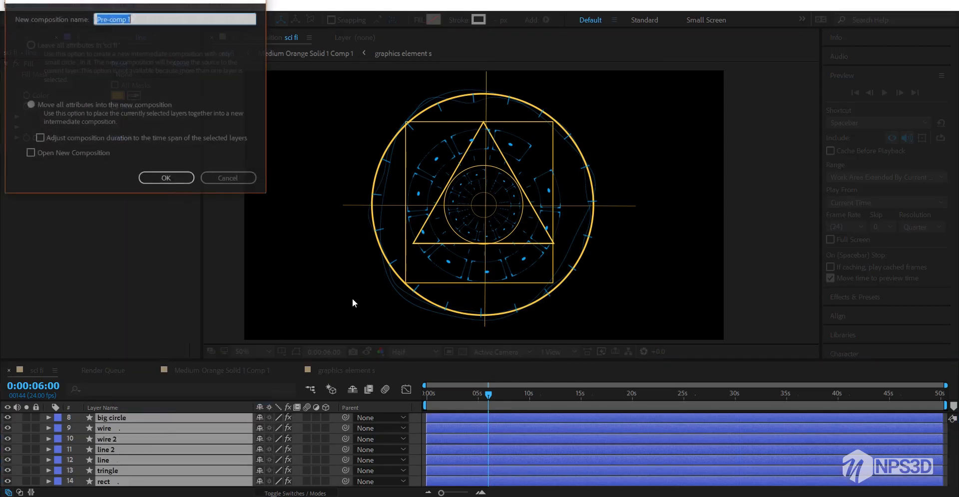
click(166, 181)
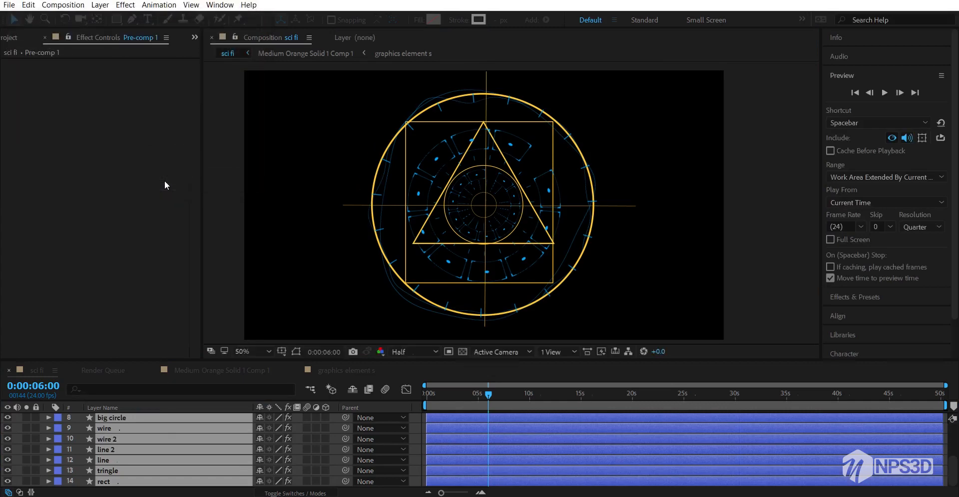
Scale the Pre-comp 1 layer to 68%
key(s)
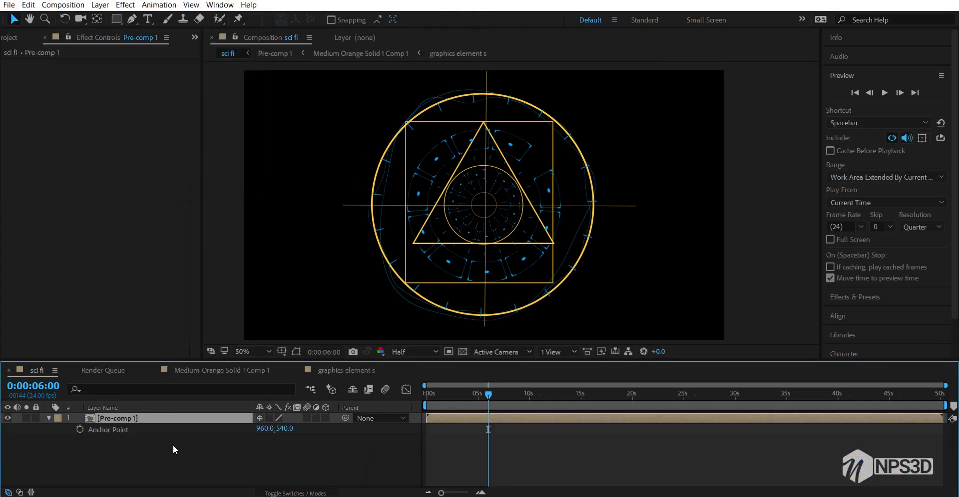
drag(275, 429, 92, 429)
click(108, 417)
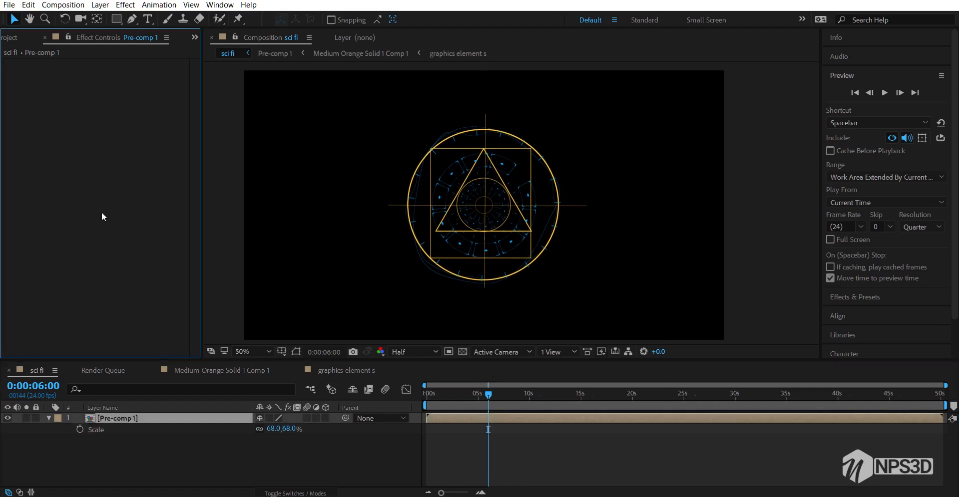
Apply the Glow effect to Pre-comp 1 with a radius of 71 and an intensity of 0.2
key(ctrl+space)
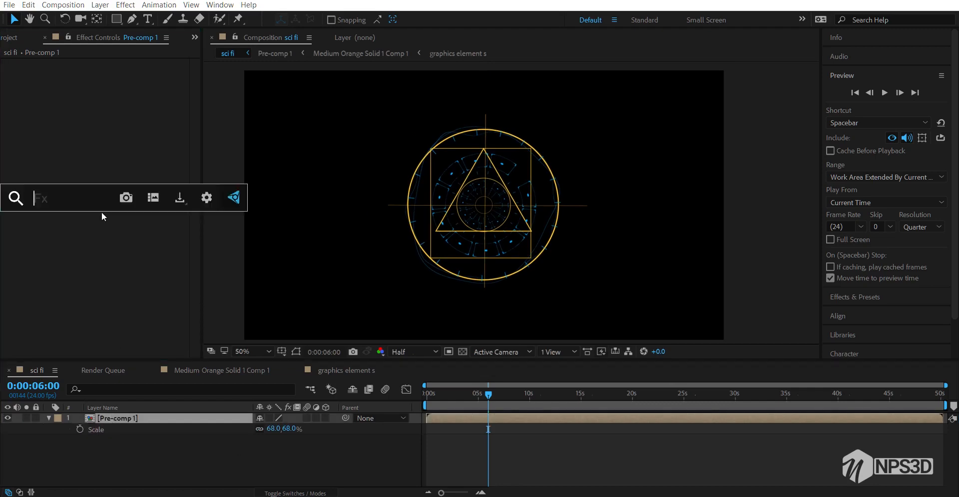
text(glo)
click(108, 232)
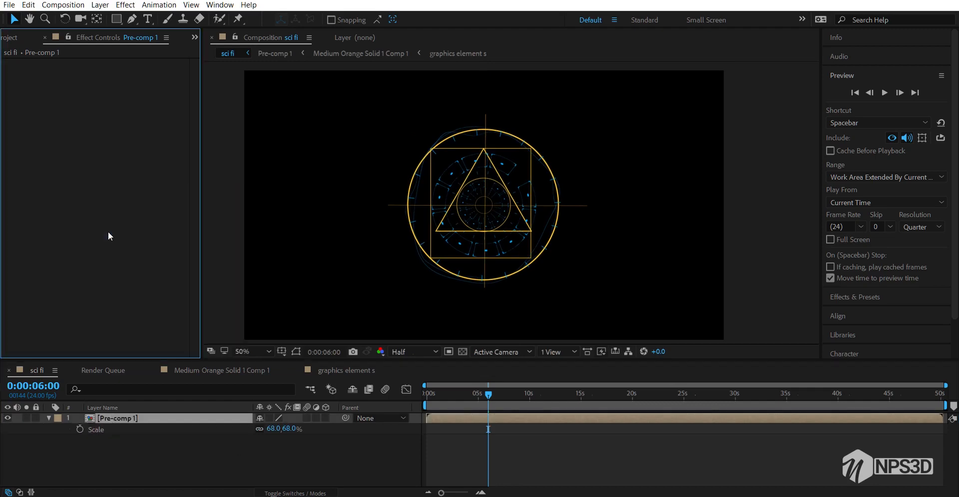
drag(116, 105, 146, 92)
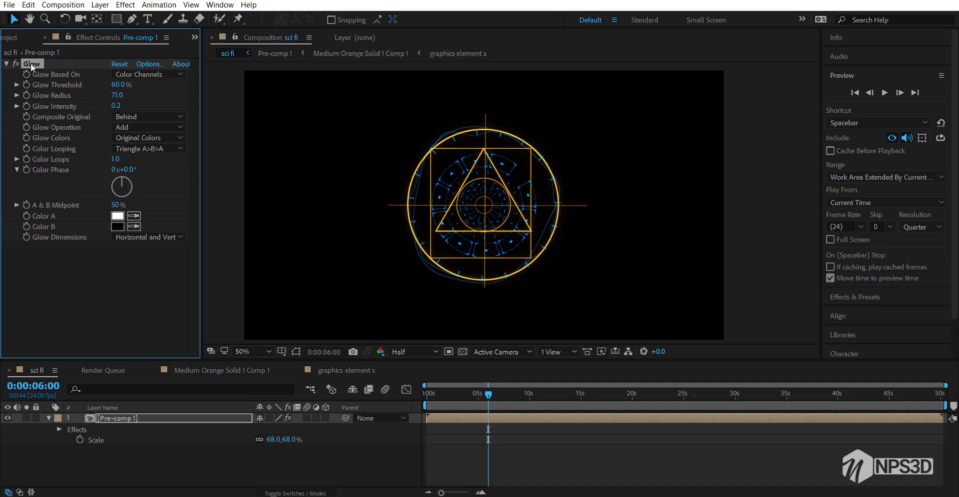
Duplicate the Glow effect three times in succession, with a radius of 147 on the first copy and 957 on the other two
key(ctrl+d)
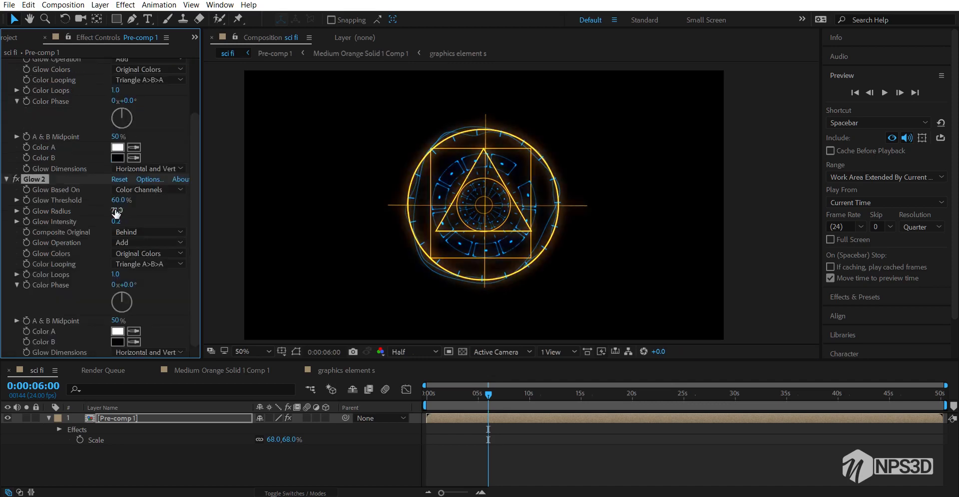
drag(116, 212, 150, 212)
key(ctrl+d)
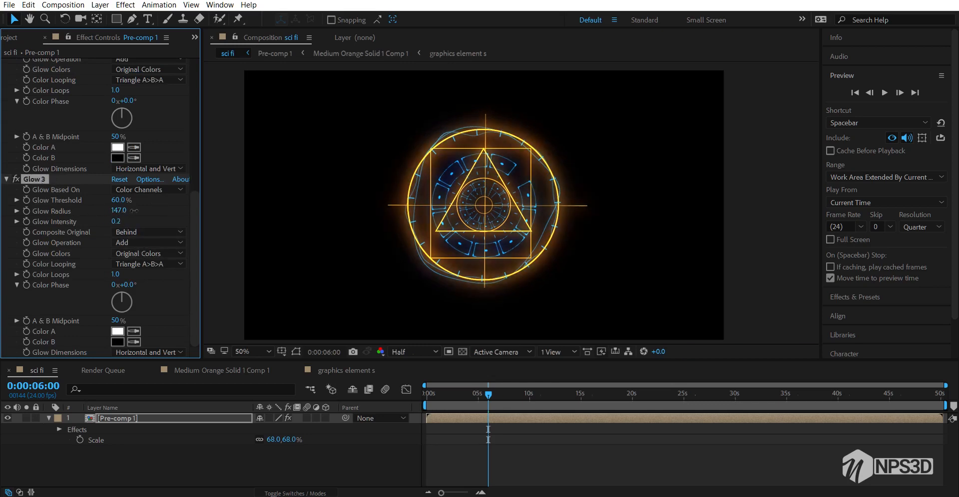
drag(120, 210, 165, 205)
key(ctrl+d)
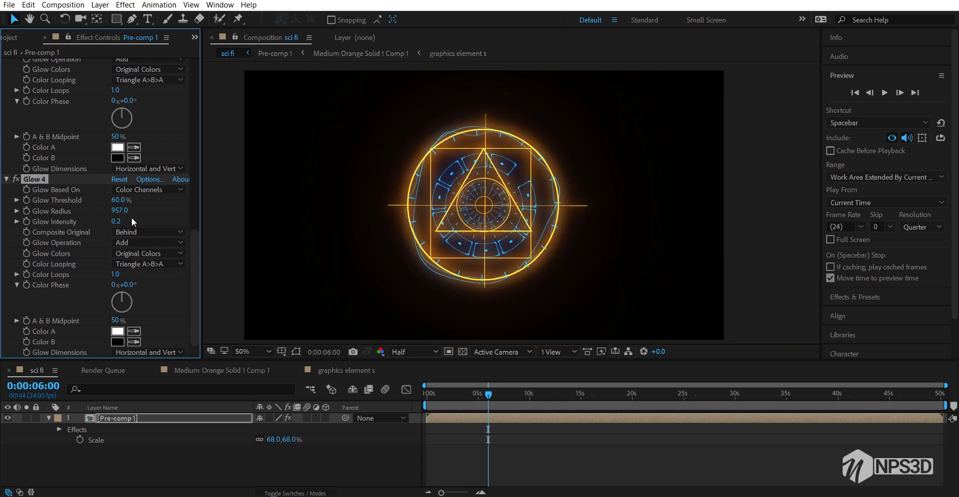
scroll(517, 223, up, 4)
scroll(517, 224, down, 3)
scroll(503, 223, up, 1)
scroll(503, 218, down, 2)
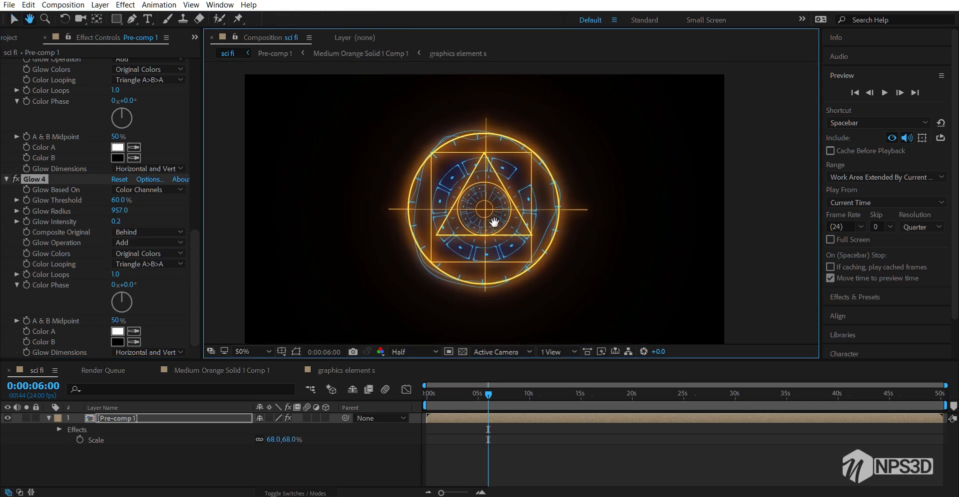
Collapse the settings of all four Glow effects and the properties of the Pre-comp 1 layer
scroll(77, 147, up, 15)
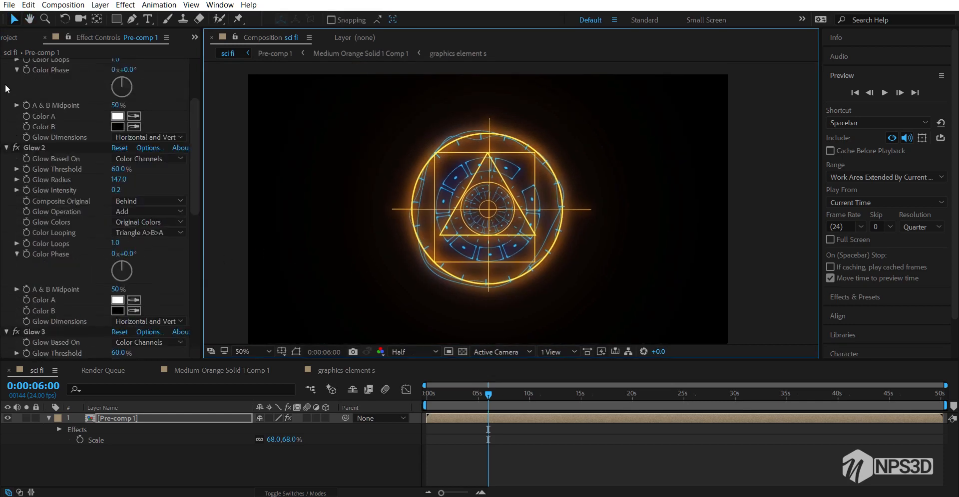
click(7, 74)
click(7, 75)
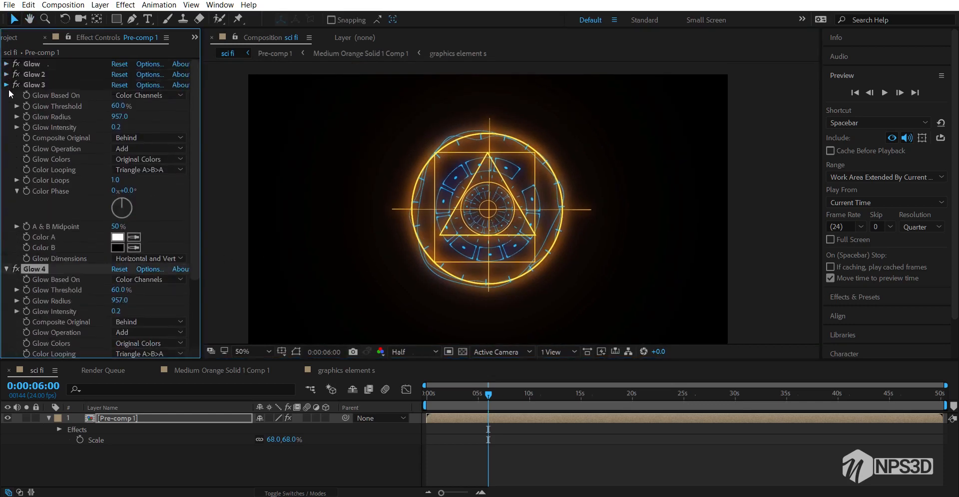
click(6, 95)
click(46, 271)
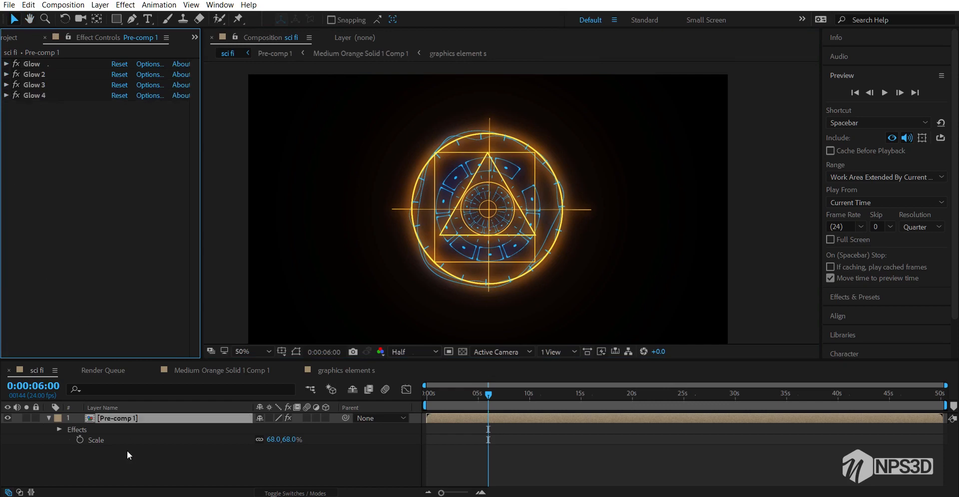
click(47, 422)
Create an adjustment layer above Pre-comp 1 in the sci fi composition
right_click(69, 442)
mouse_move(122, 326)
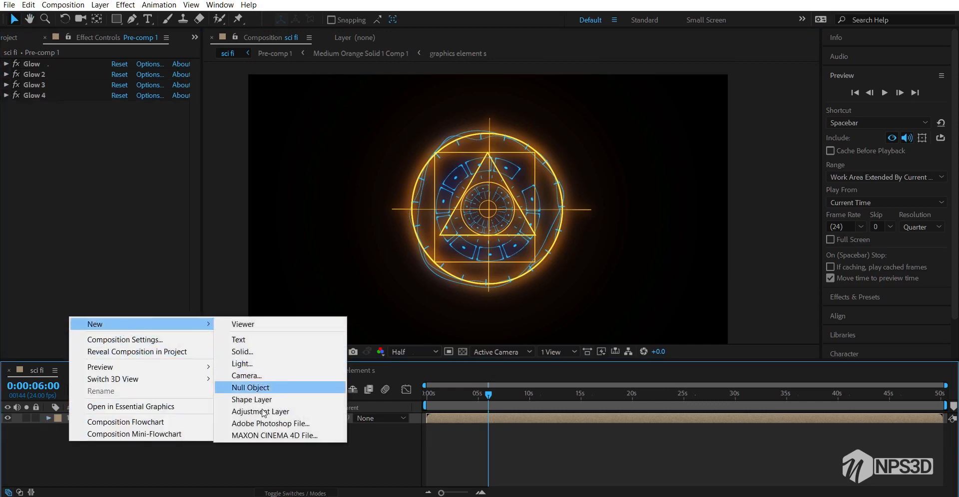
click(262, 411)
Apply the Exposure effect to the adjustment layer and raise its master exposure to brighten the graphic
key(ctrl+space)
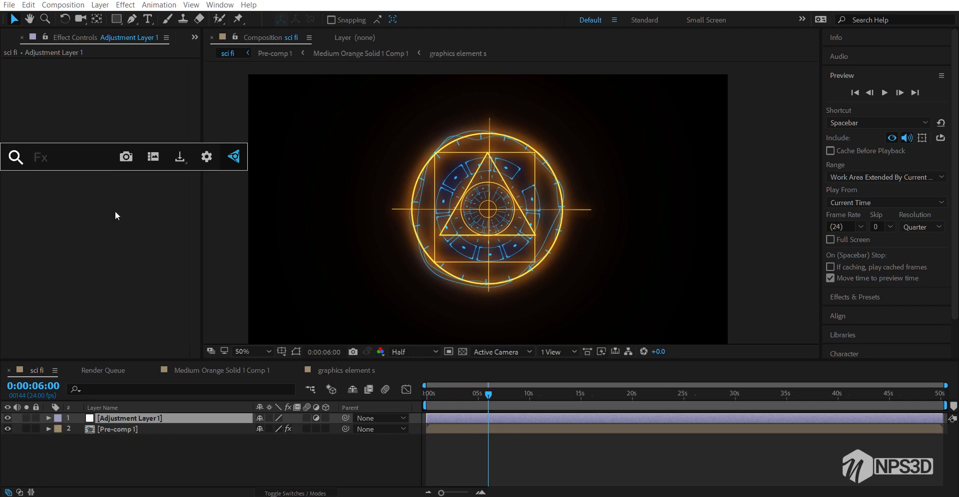
text(exp)
click(97, 192)
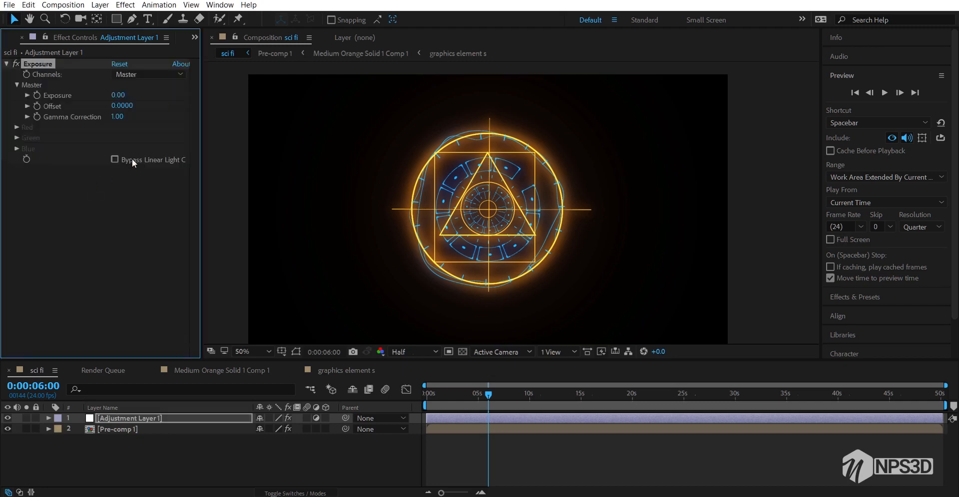
drag(124, 100, 178, 90)
Set the intensity of the first Glow effect on Pre-comp 1 to 0.1
click(118, 430)
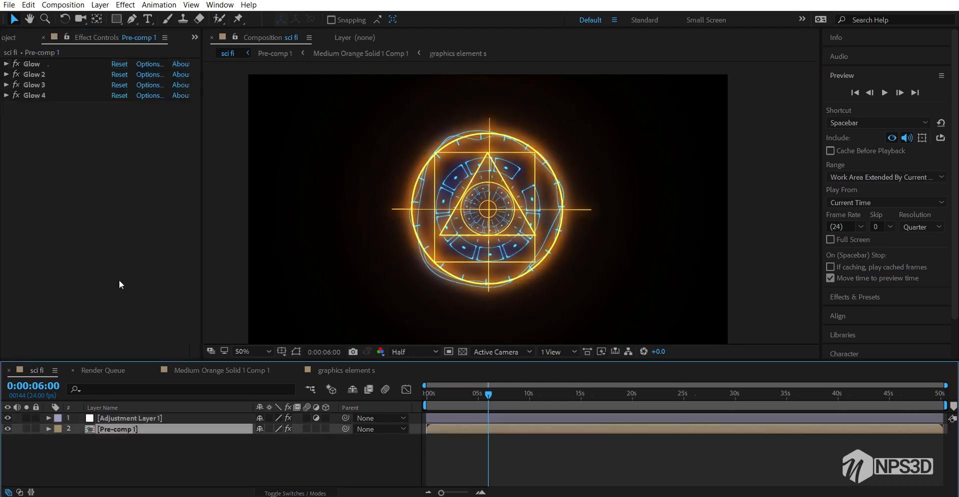
click(6, 64)
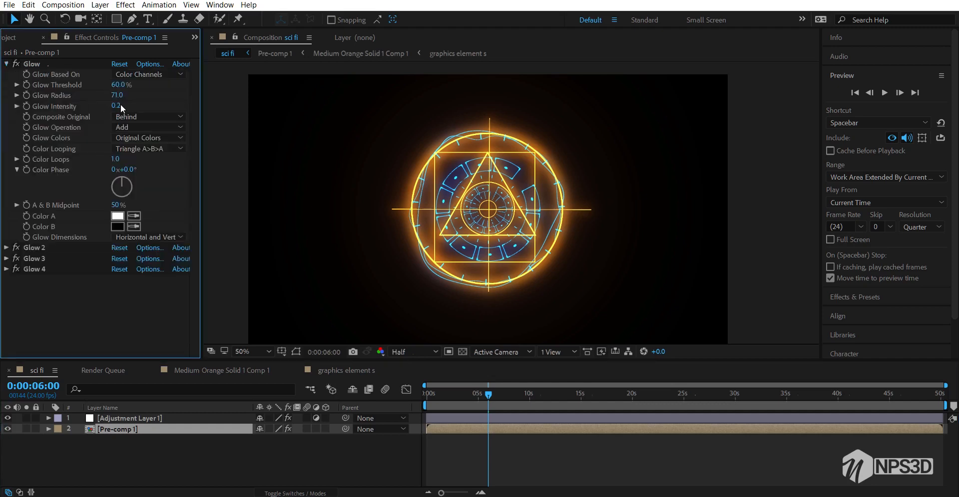
drag(118, 95, 135, 90)
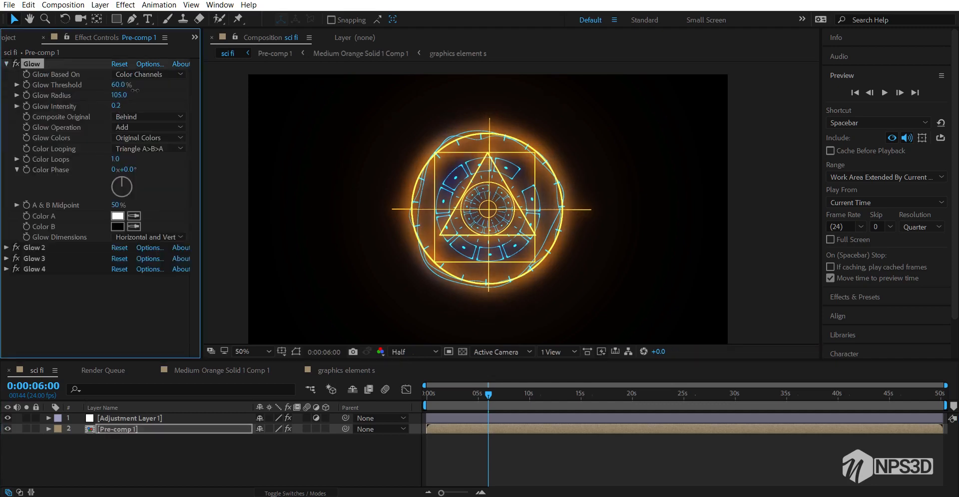
key(ctrl+z)
click(116, 106)
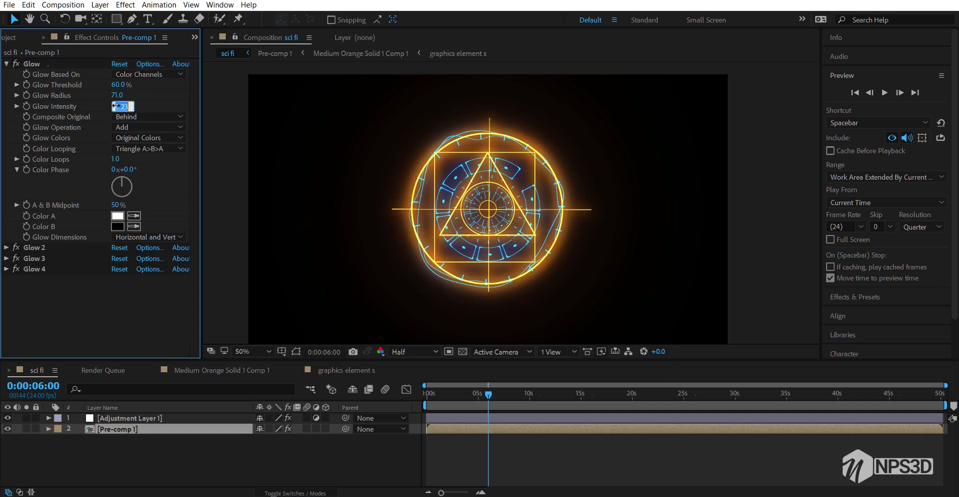
key(BackSpace)
text(.1)
key(Return)
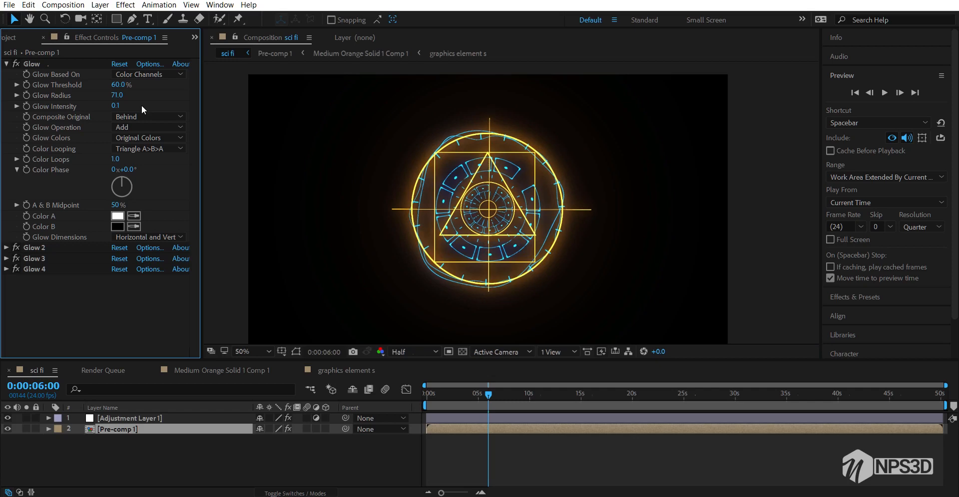
click(6, 64)
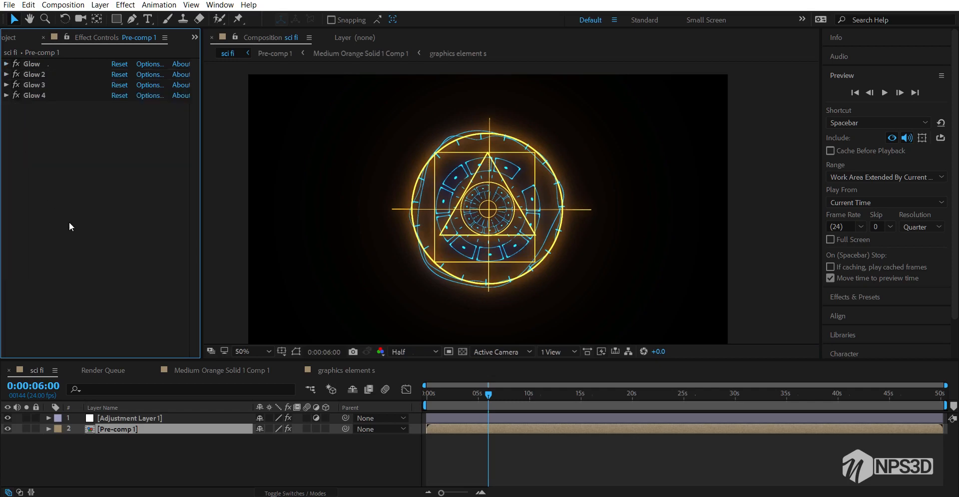
Set the Glow 4 effect on Pre-comp 1 to a radius of 1000 and an intensity of 0.5
click(37, 96)
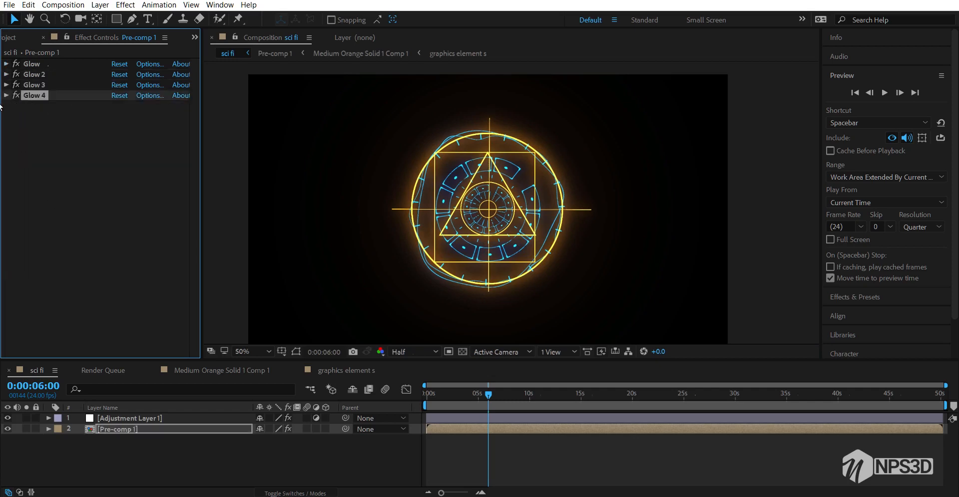
click(6, 96)
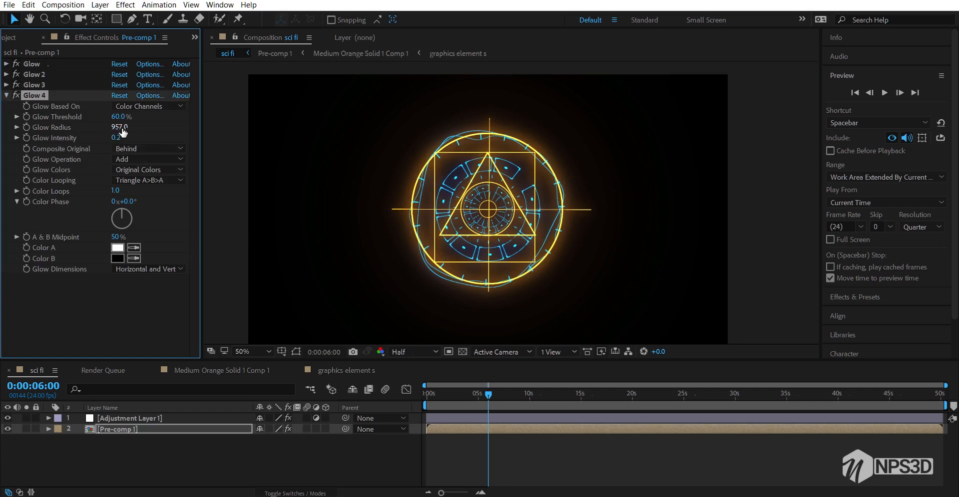
drag(123, 132, 149, 131)
click(121, 137)
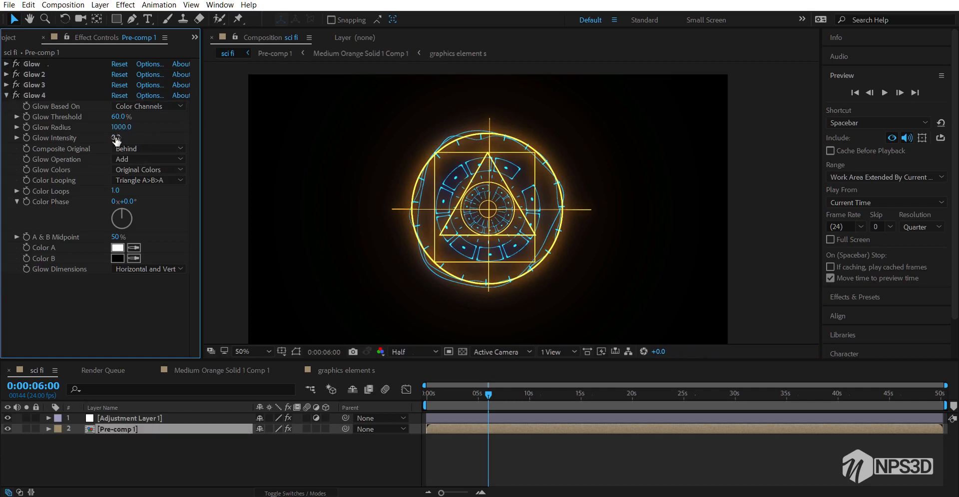
click(117, 137)
text(.5)
key(Return)
click(7, 95)
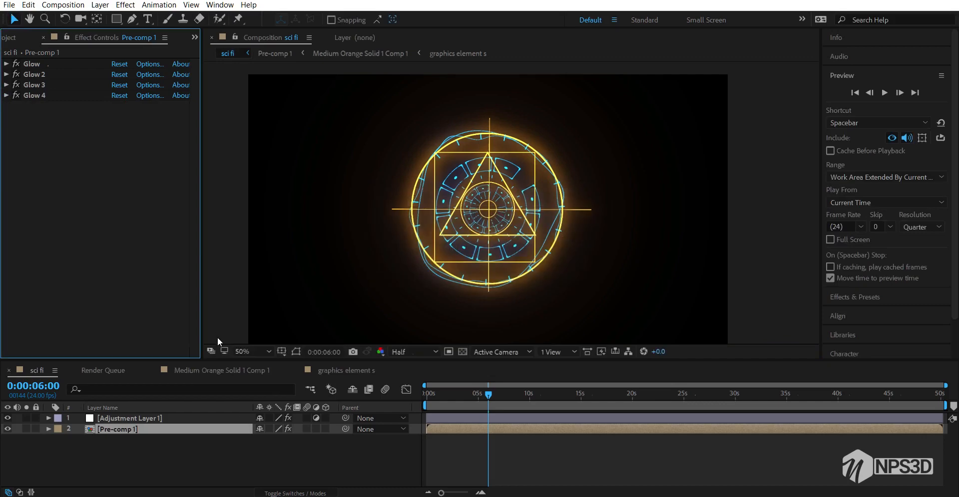
Open the Pre-comp 1 composition and turn on the motion blur switch for all its layers
click(77, 482)
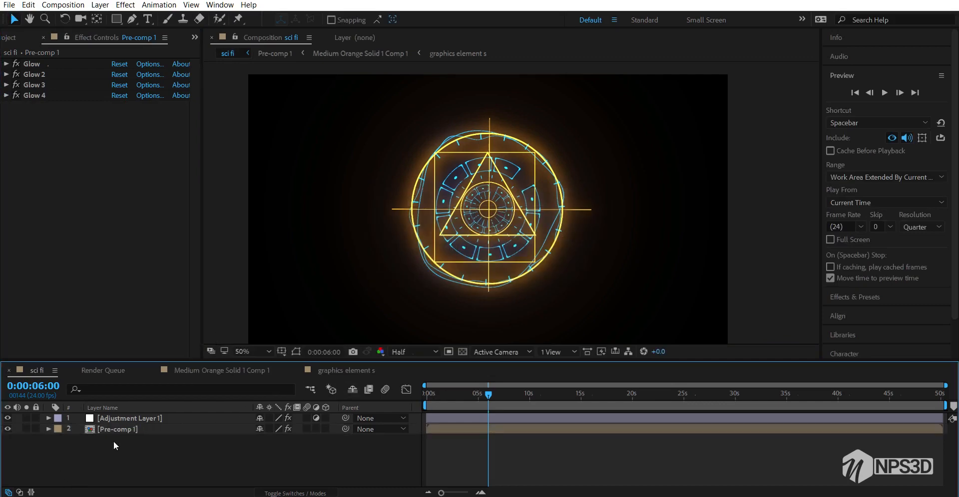
double_click(119, 428)
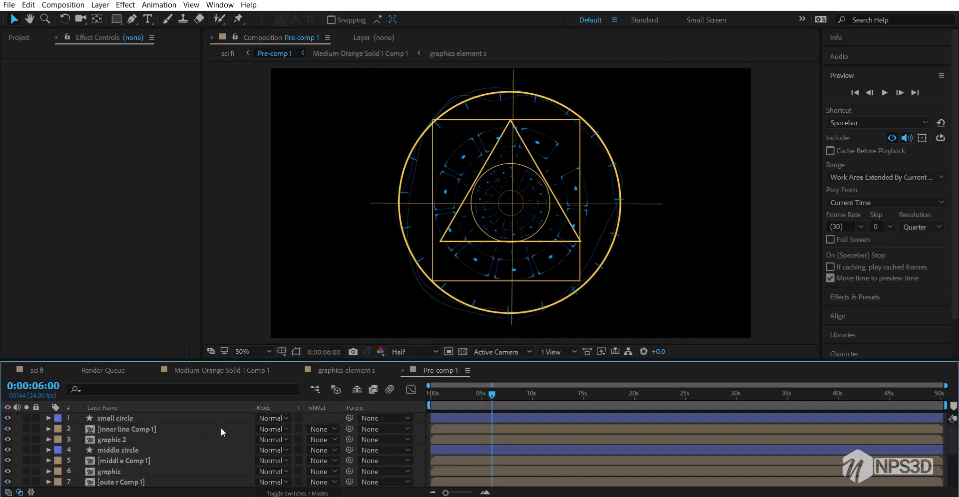
key(ctrl+a)
key(F4)
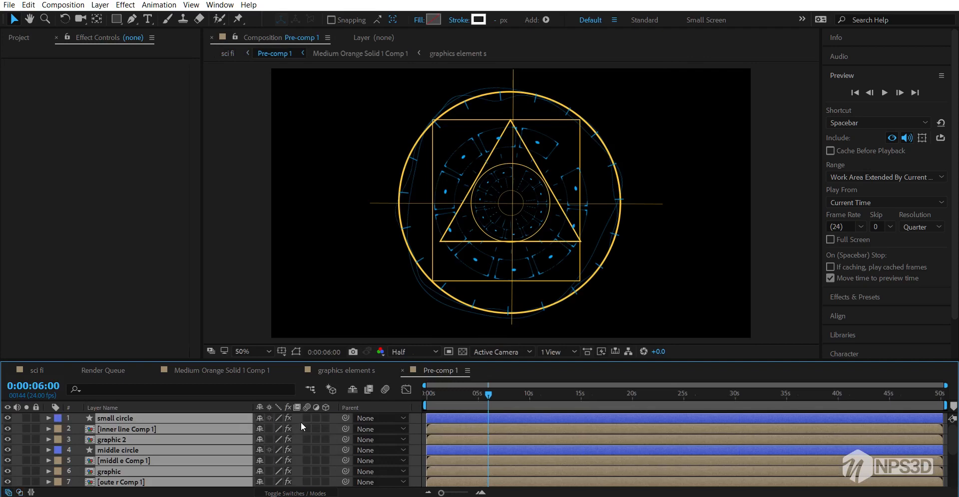
click(308, 418)
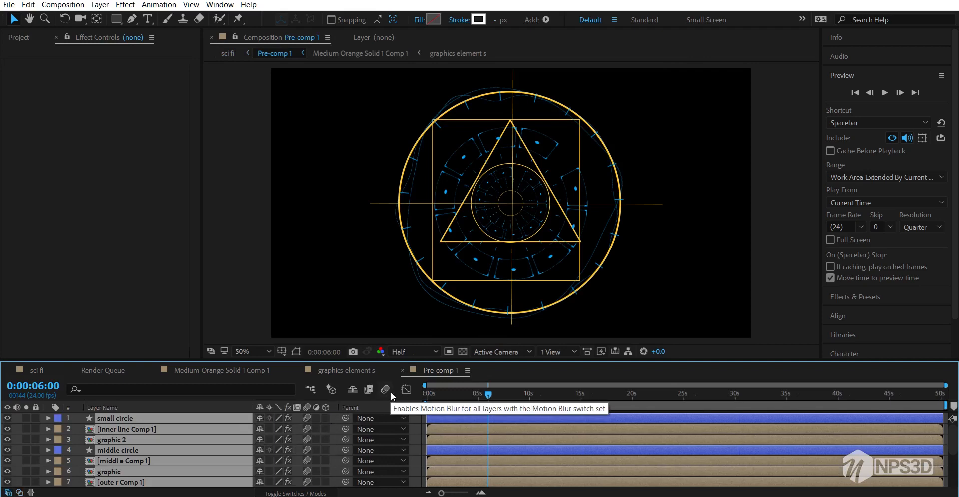
click(367, 374)
Enable motion blur for the sci fi composition and preview the animation from the first frame
click(46, 372)
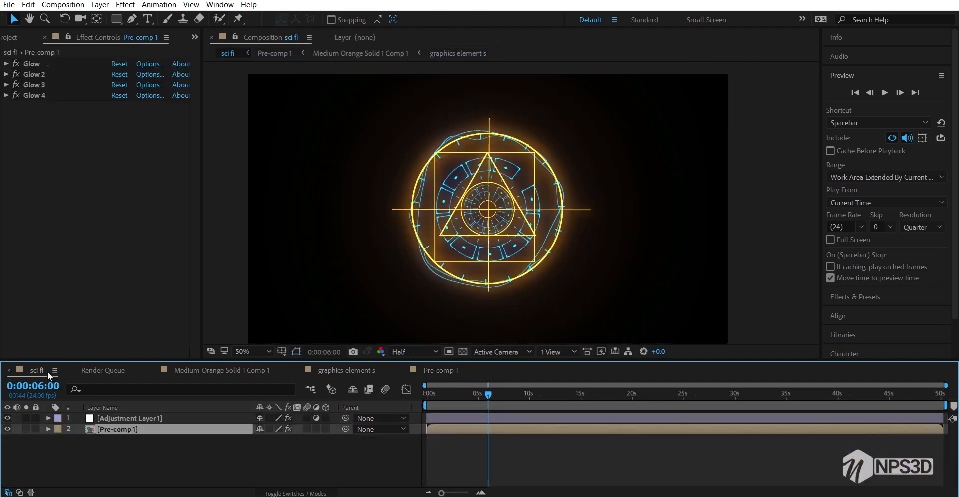
click(383, 391)
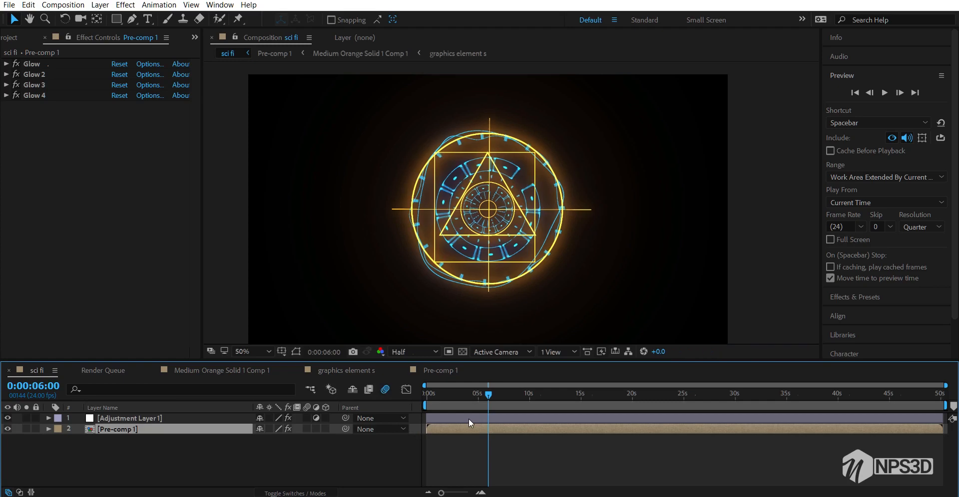
drag(473, 401, 416, 416)
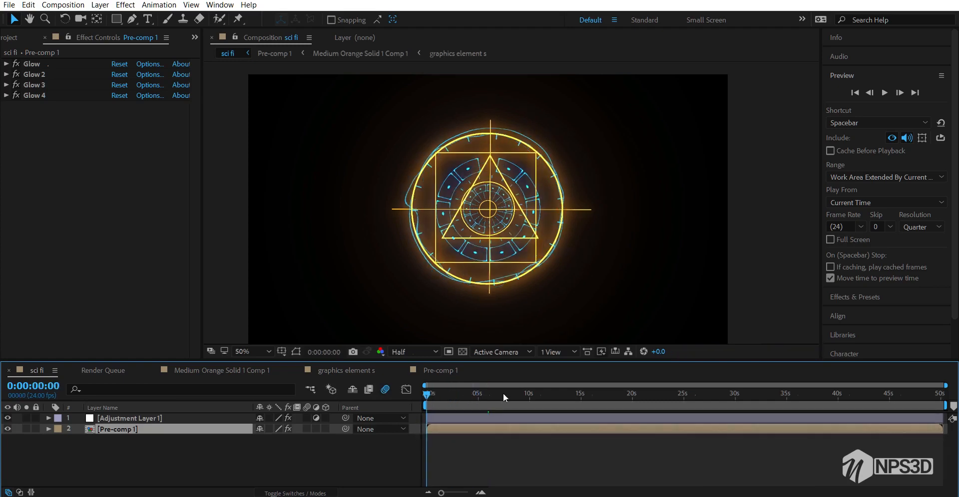
key(space)
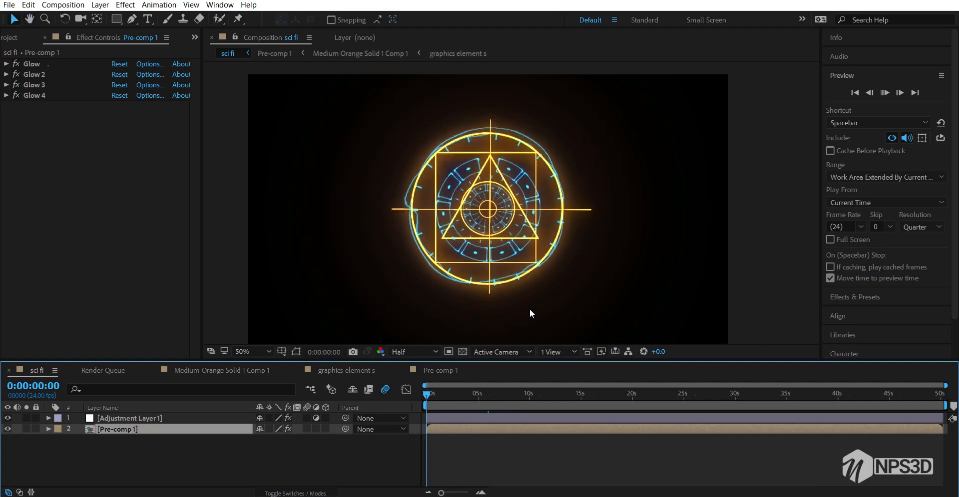
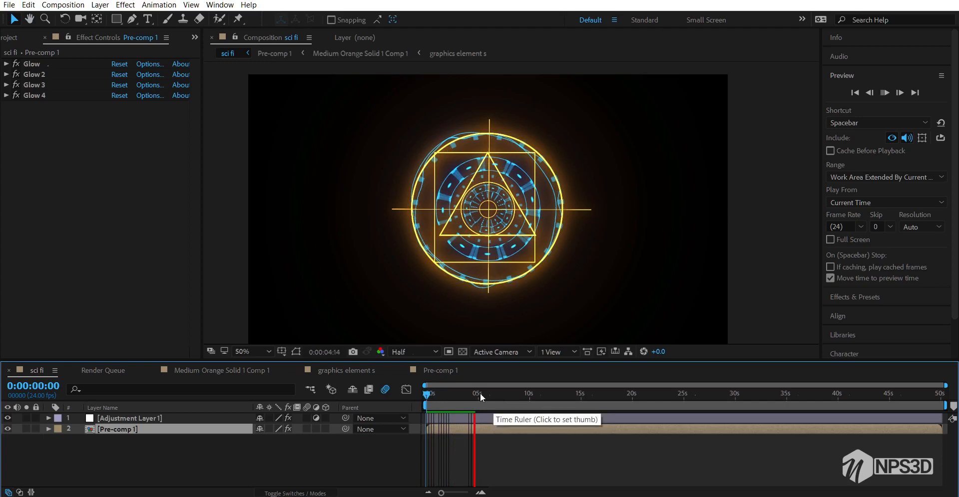
key(space)
View the reference PNG of the purple interface graphic from the project, and return to the sci fi composition
click(23, 40)
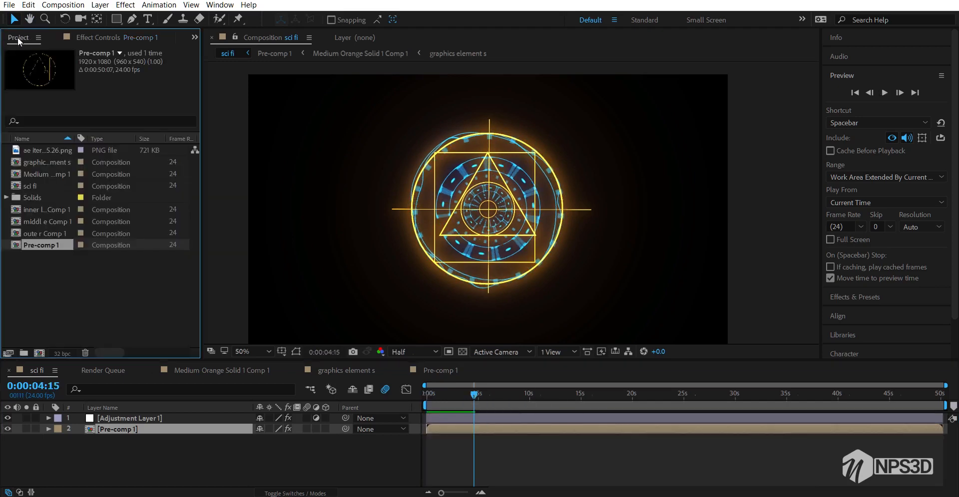
double_click(41, 153)
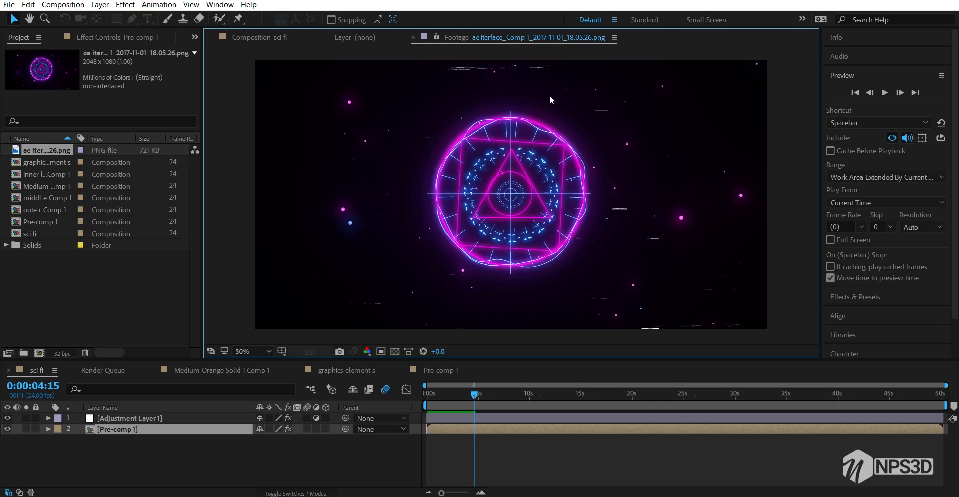
click(437, 370)
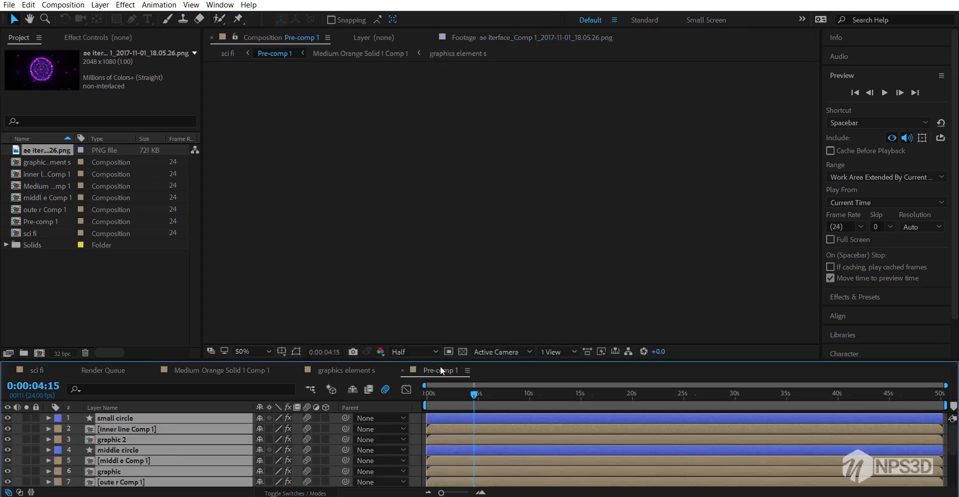
click(36, 371)
Create a new composition named glitch with the HDTV 1080 24 preset
click(39, 353)
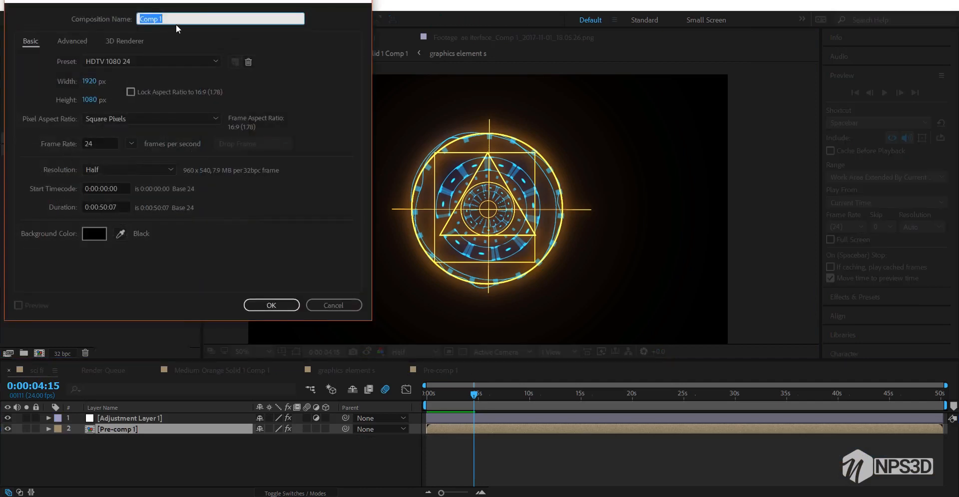
text(glitch)
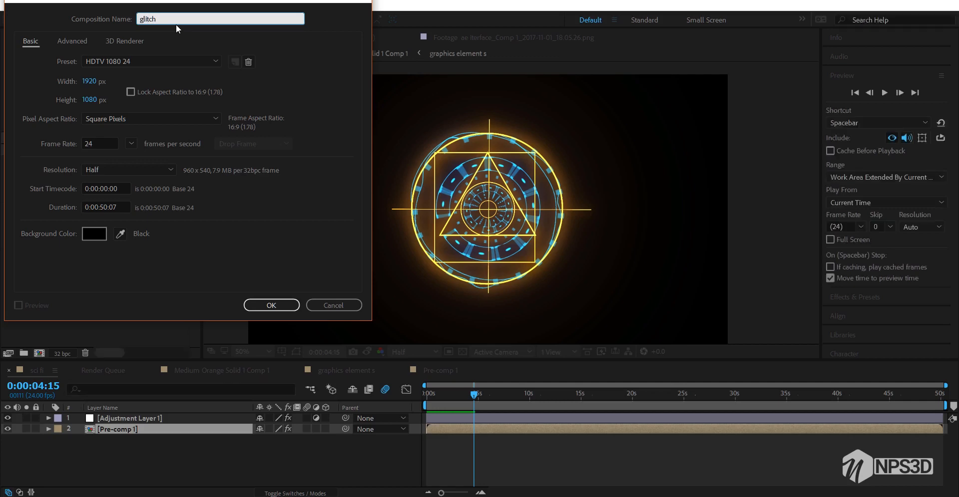
key(Return)
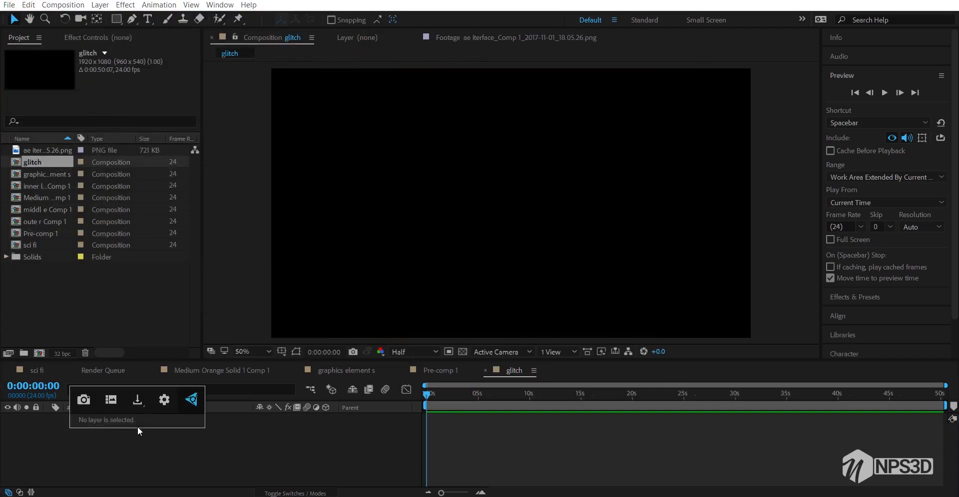
Add a composition-sized medium orange solid layer to the glitch composition
right_click(94, 442)
mouse_move(116, 326)
click(273, 352)
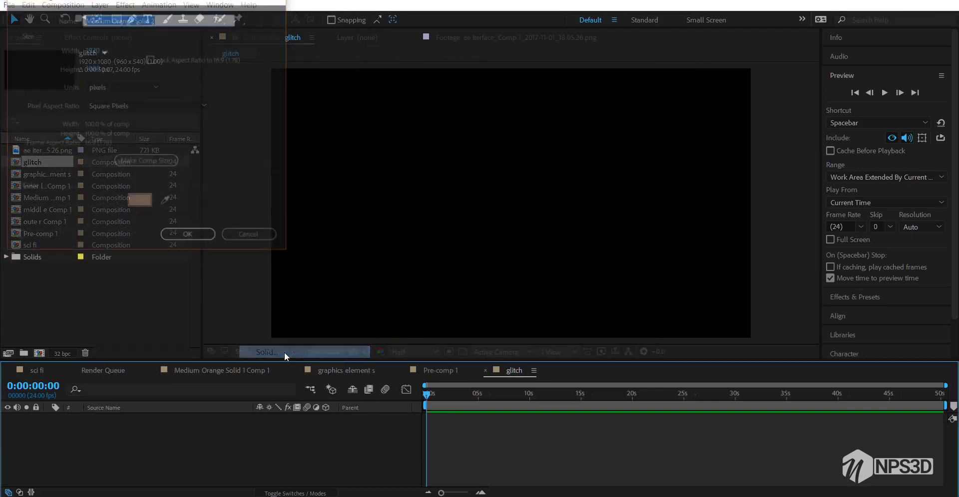
key(Return)
Apply the Fractal Noise effect to the solid layer in the glitch composition
key(ctrl+space)
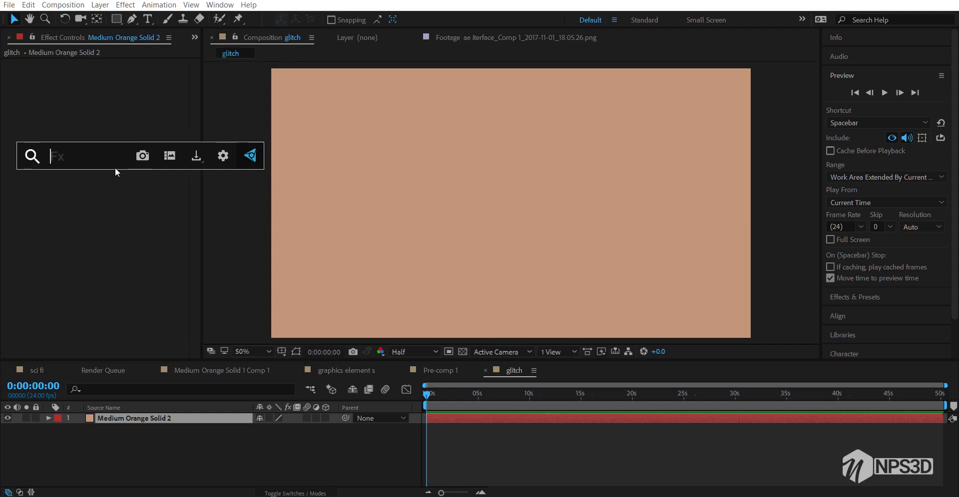
text(frfa)
key(BackSpace)
key(BackSpace)
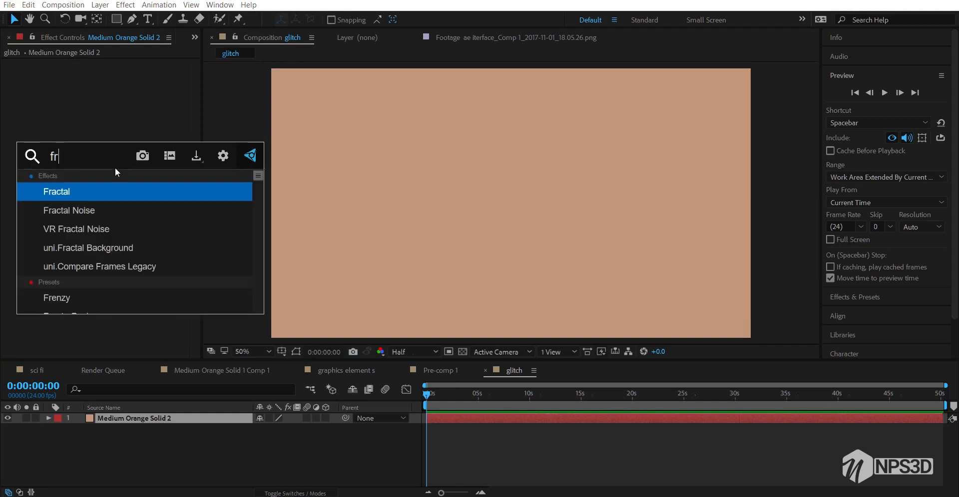
click(69, 210)
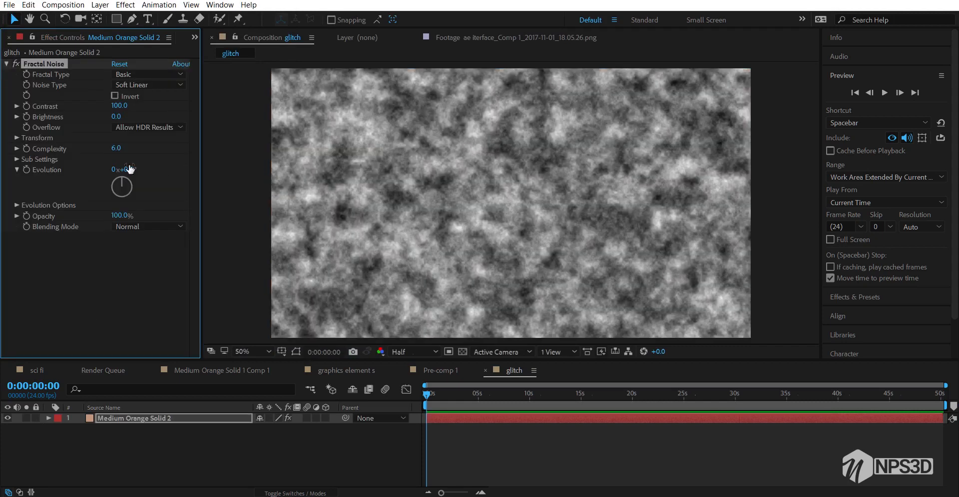
Set the Fractal Noise effect's noise type to Block and its overflow to Clip
click(134, 84)
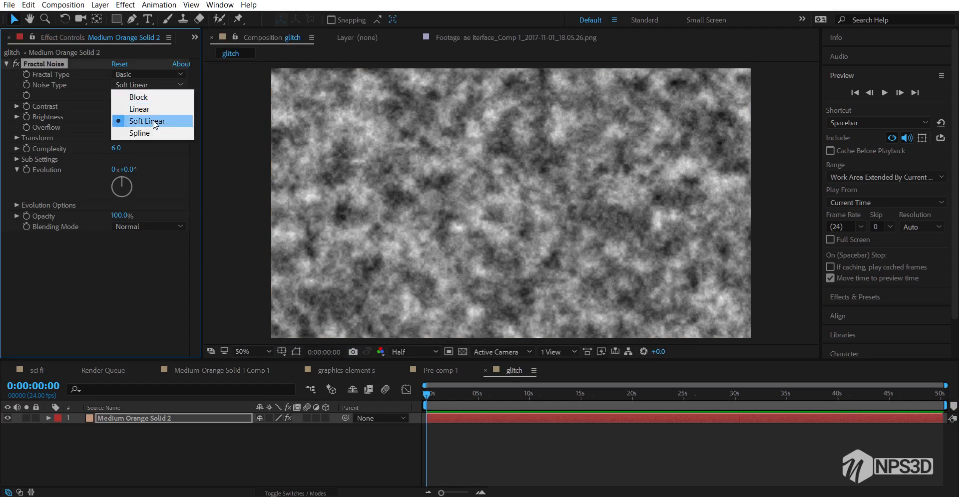
click(148, 97)
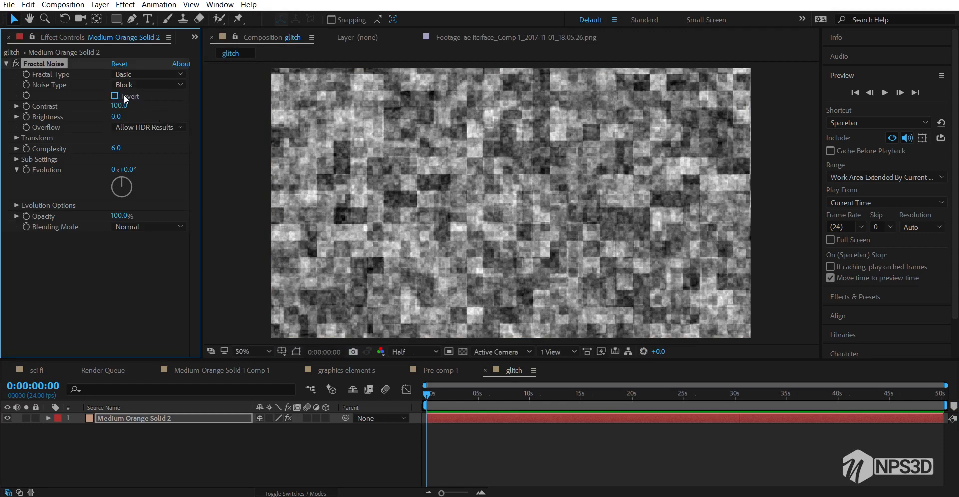
click(148, 128)
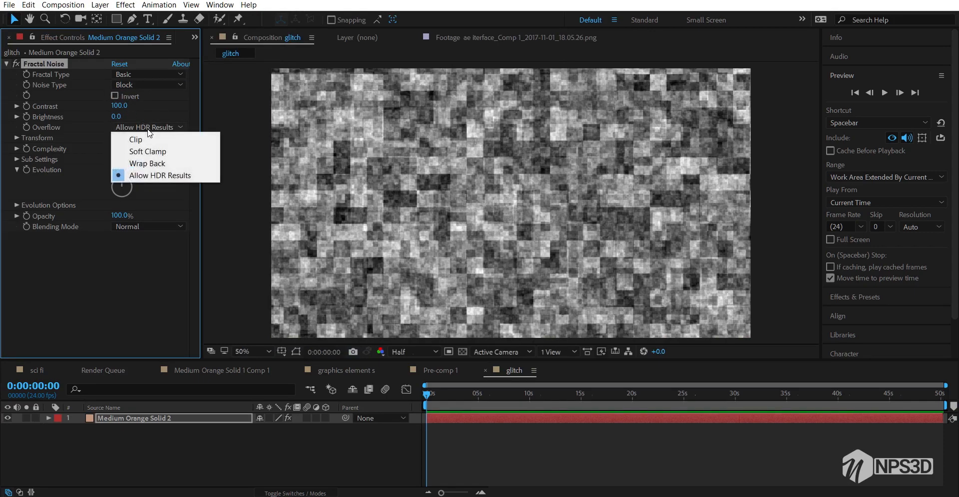
click(145, 140)
Set the Fractal Noise complexity to 7, contrast to 411 and brightness to -149
click(116, 149)
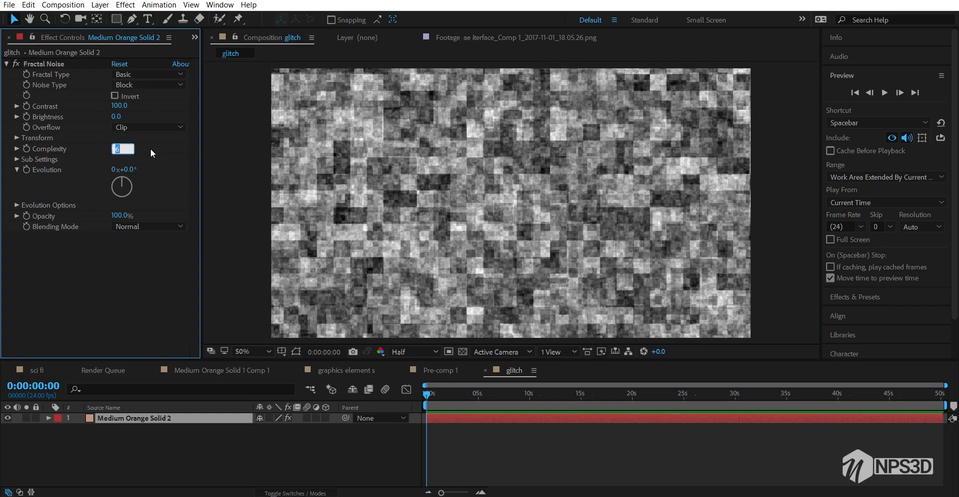
text(7)
key(Return)
drag(120, 105, 287, 77)
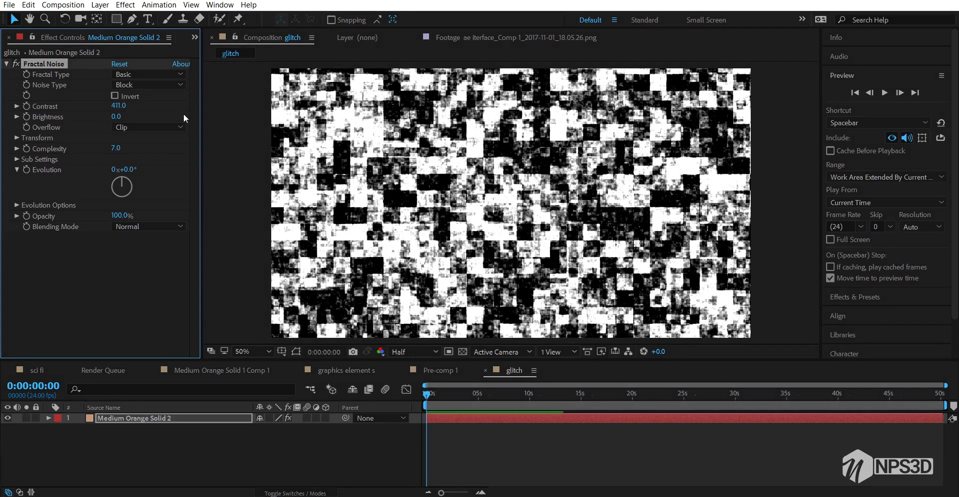
drag(115, 118, 40, 139)
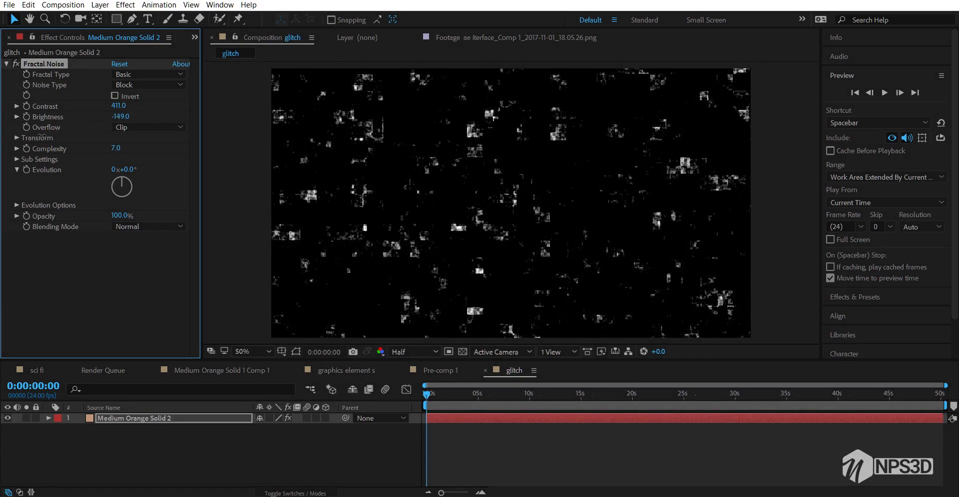
Turn off uniform scaling for the Fractal Noise and set the scale width to 622.8 and scale height to 20
click(17, 138)
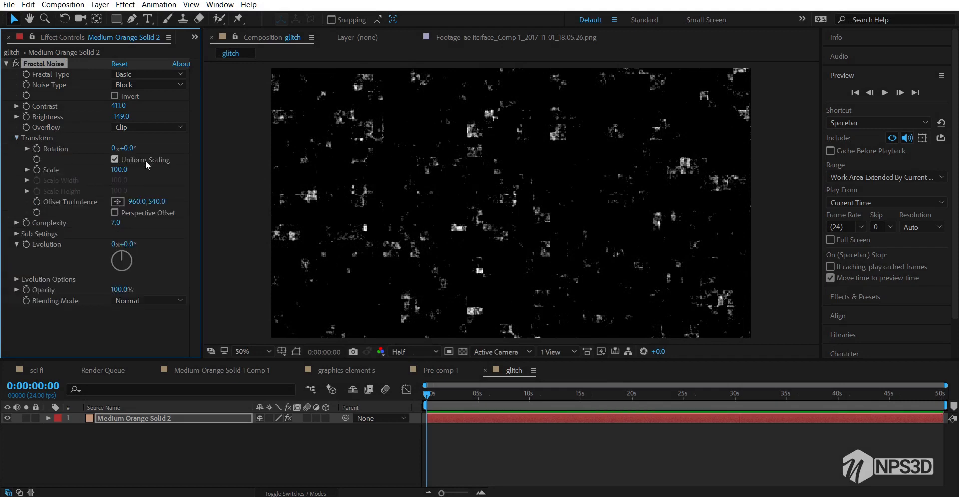
click(145, 160)
drag(63, 198, 155, 188)
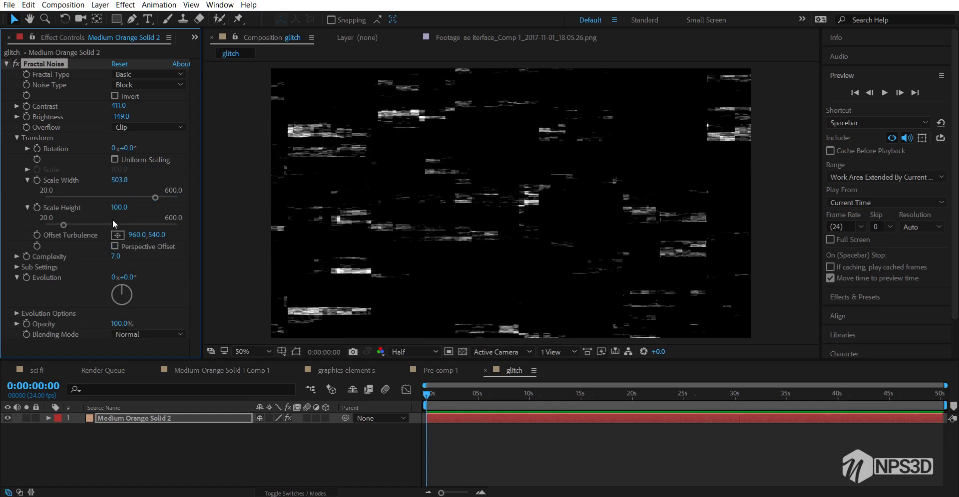
drag(64, 225, 46, 230)
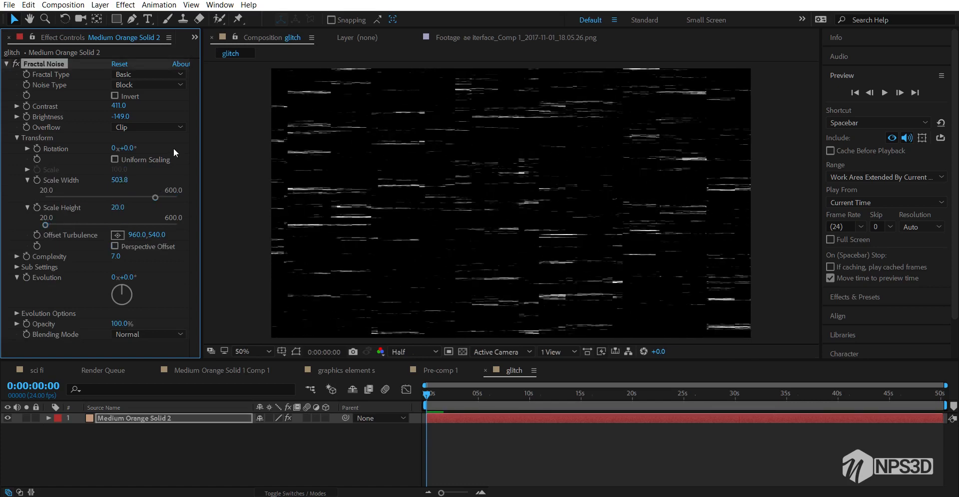
mouse_move(114, 181)
mouse_down()
mouse_move(98, 184)
mouse_move(172, 163)
mouse_up()
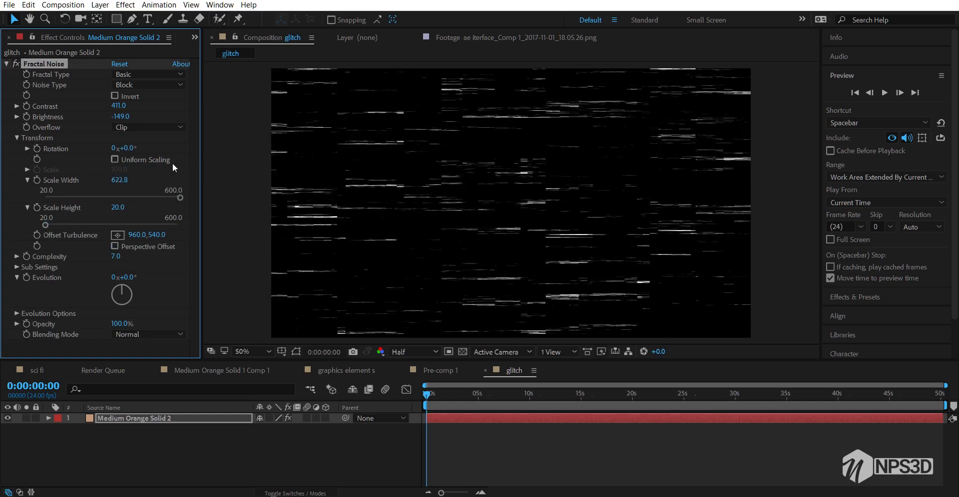
Adjust the Fractal Noise contrast to 557 and brightness to -255
mouse_move(120, 116)
mouse_down()
mouse_move(93, 122)
mouse_move(126, 116)
mouse_move(122, 108)
mouse_move(135, 122)
mouse_move(93, 119)
mouse_up()
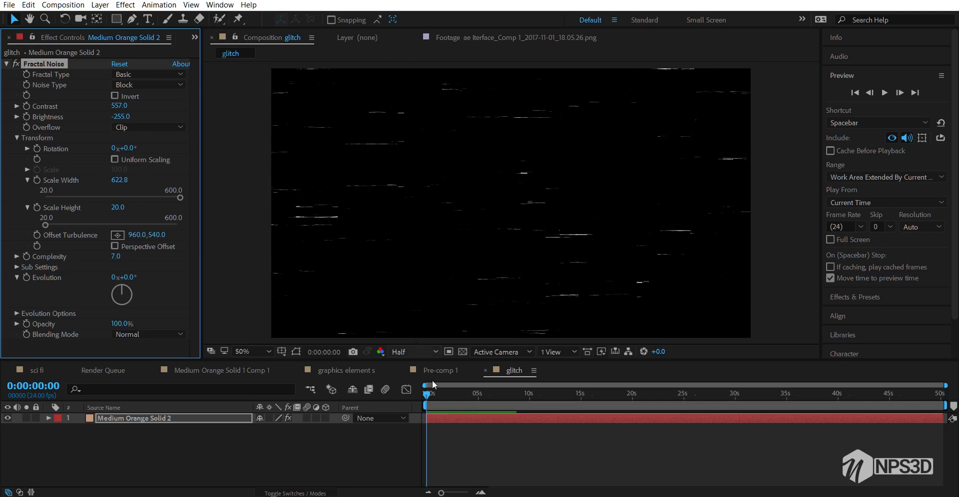
click(399, 408)
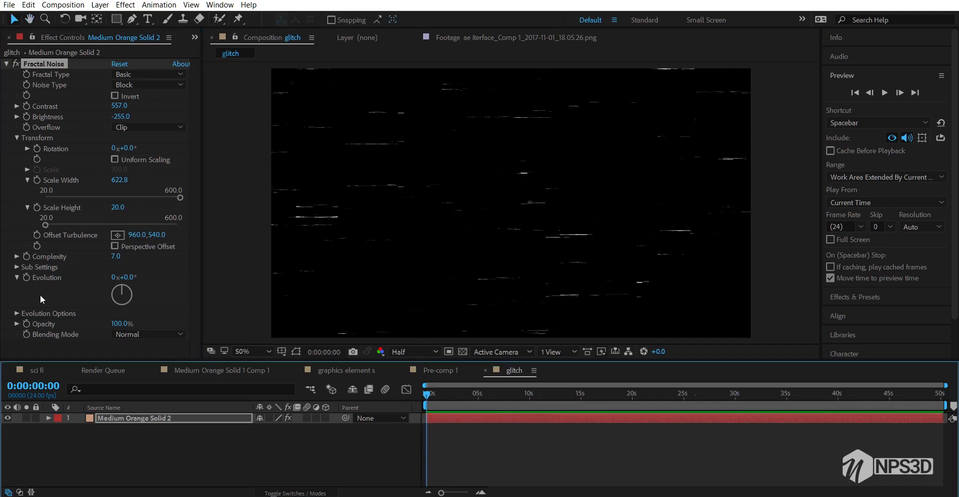
Add the expression time*245 to the Fractal Noise Evolution and preview the animation
alt+click(29, 277)
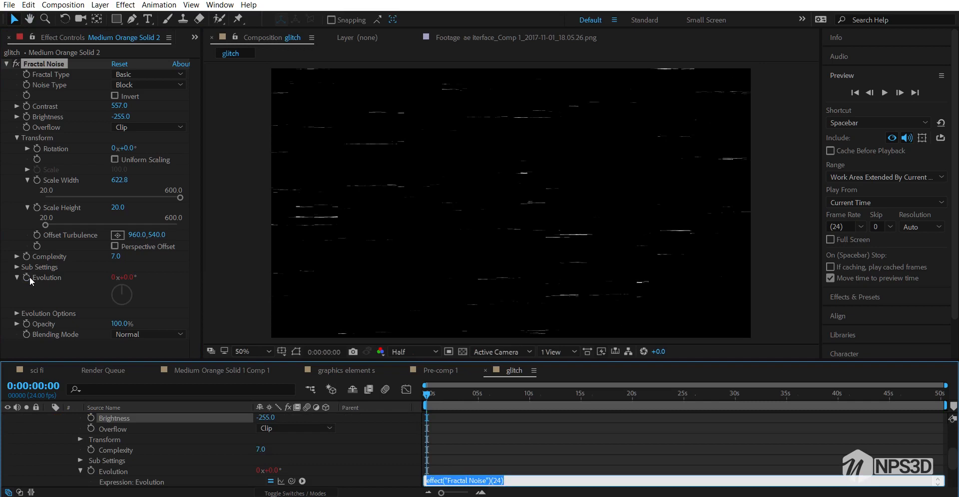
text(time*245)
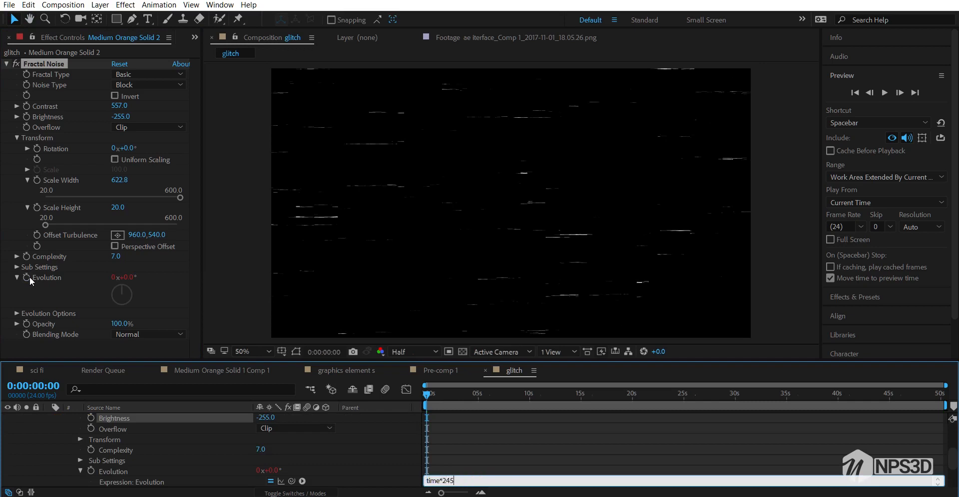
click(441, 436)
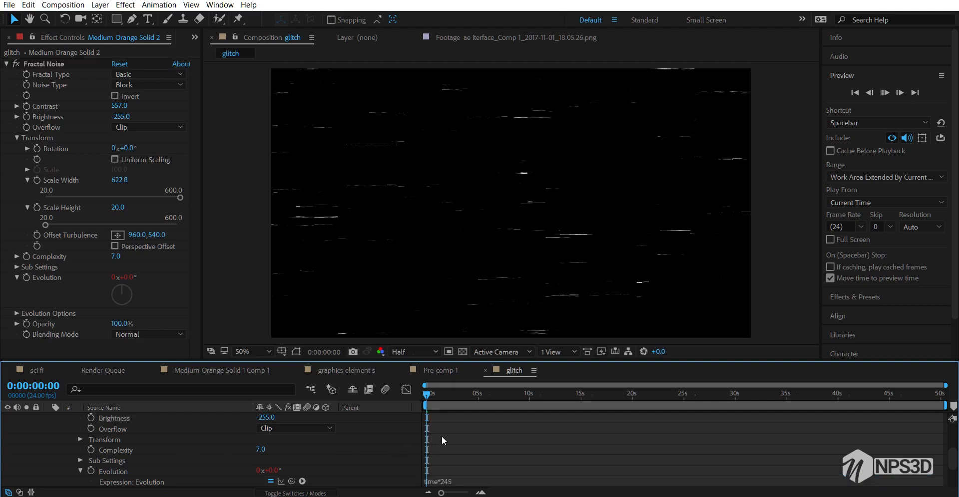
key(space)
key(space)
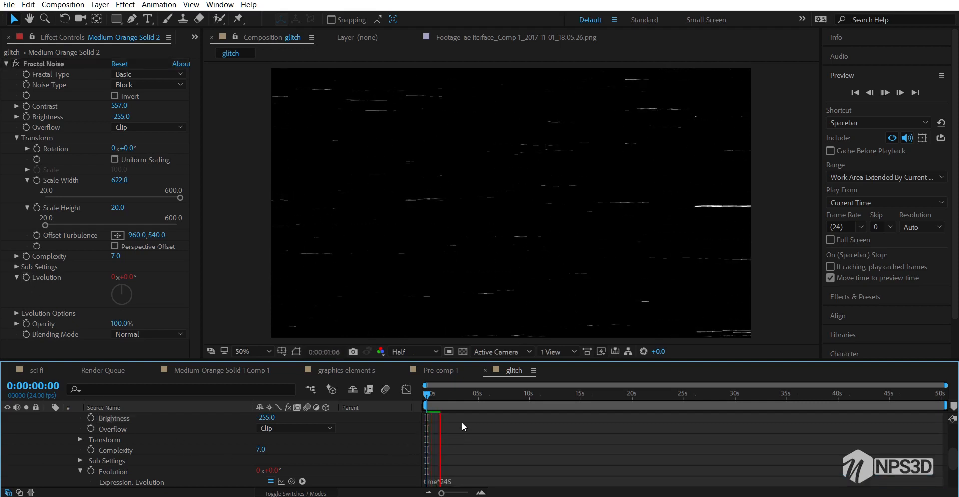
Change the Evolution expression to time*1145 and play back the faster glitch animation
click(447, 481)
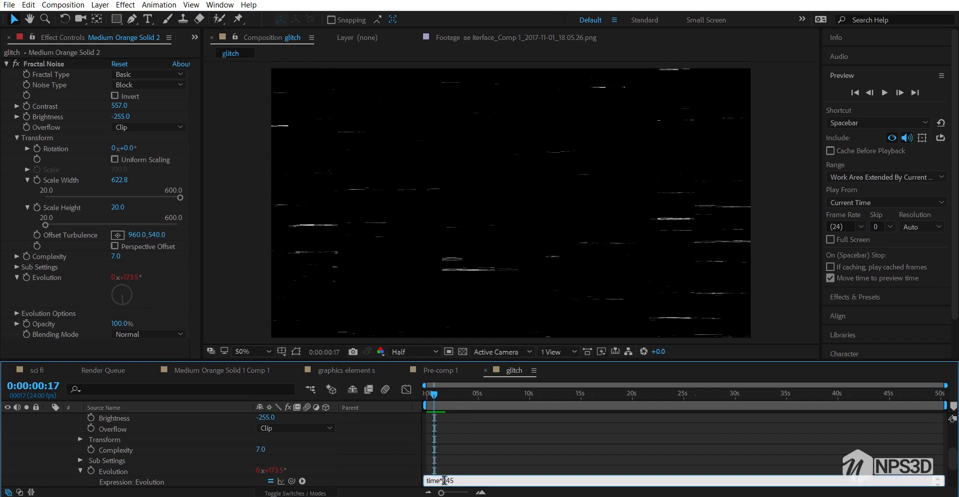
key(BackSpace)
text(11)
click(464, 463)
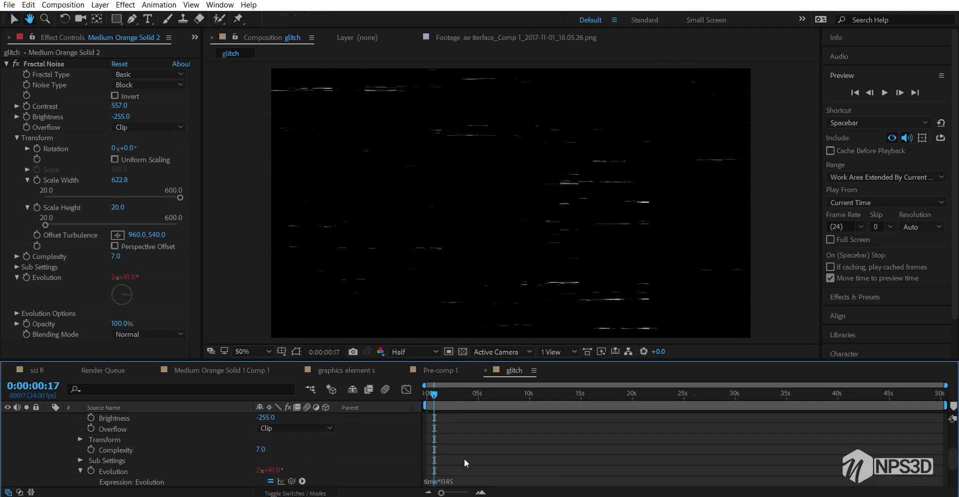
key(space)
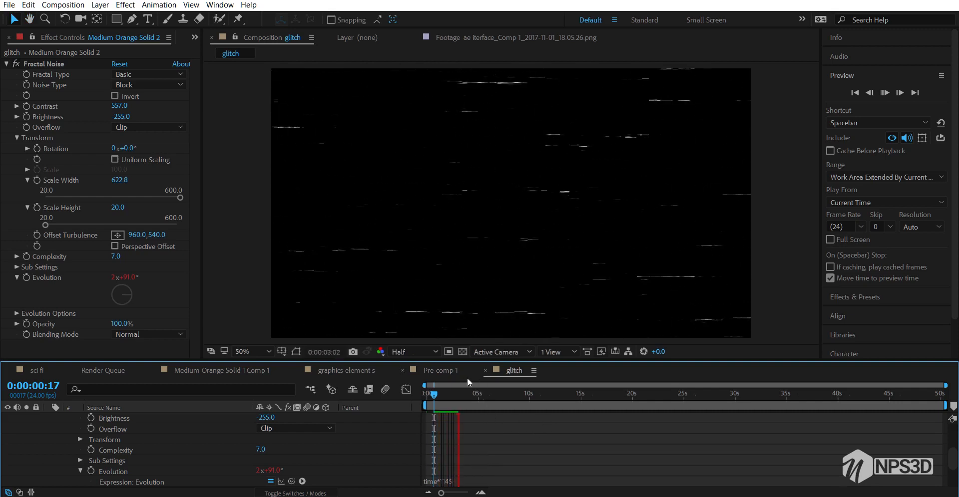
Scrub ahead to about 4 seconds and adjust the Fractal Noise contrast to 597 and brightness to -314
click(464, 391)
drag(462, 393, 471, 393)
drag(120, 109, 95, 117)
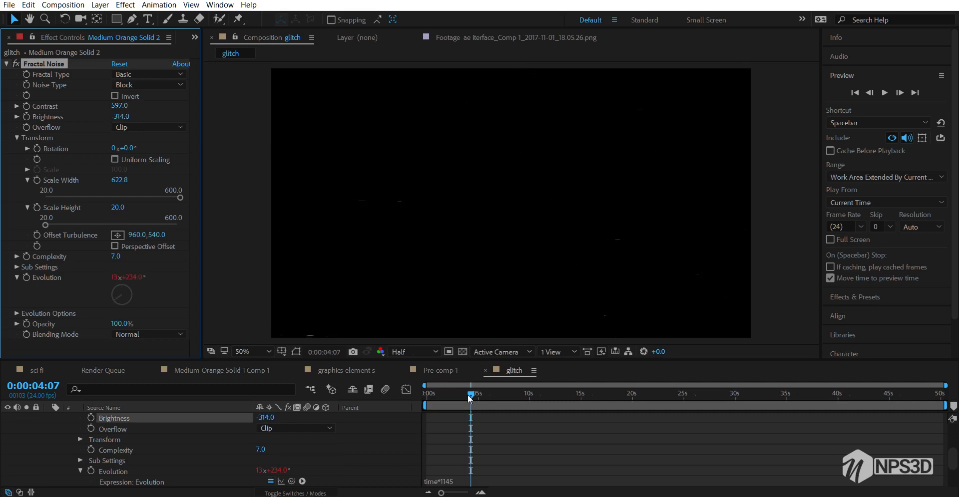
Preview the glitch from the start and set the Fractal Noise contrast to 531 and brightness to -286
drag(470, 395, 377, 402)
key(space)
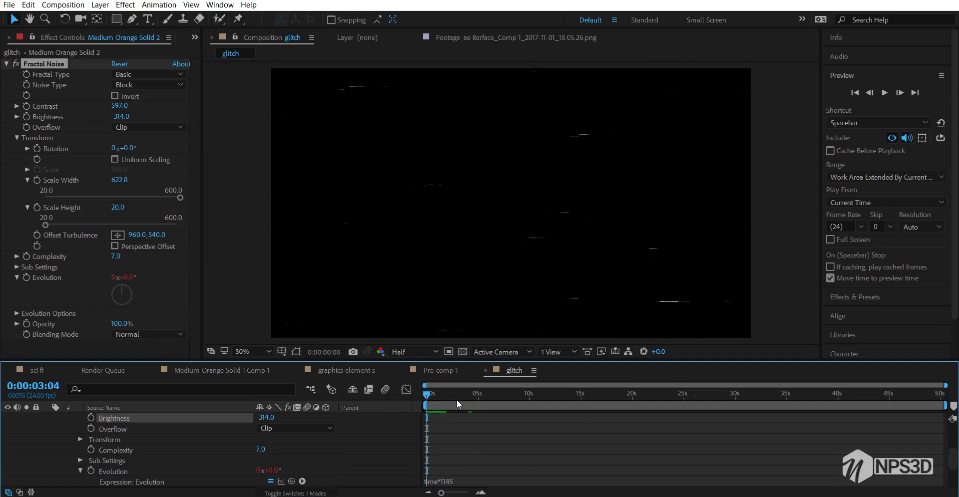
key(space)
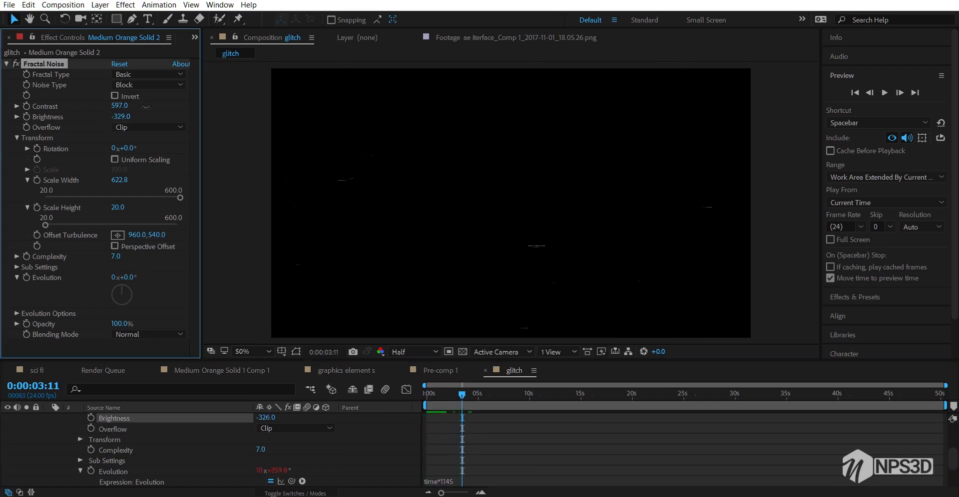
drag(118, 120, 138, 119)
Add the glitch composition to the sci fi composition as the topmost layer, above the adjustment layer
click(438, 371)
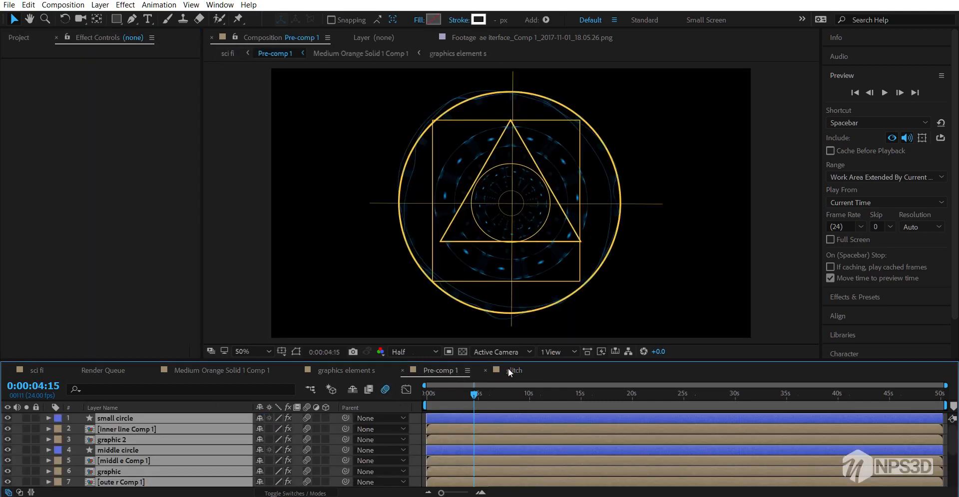
click(37, 370)
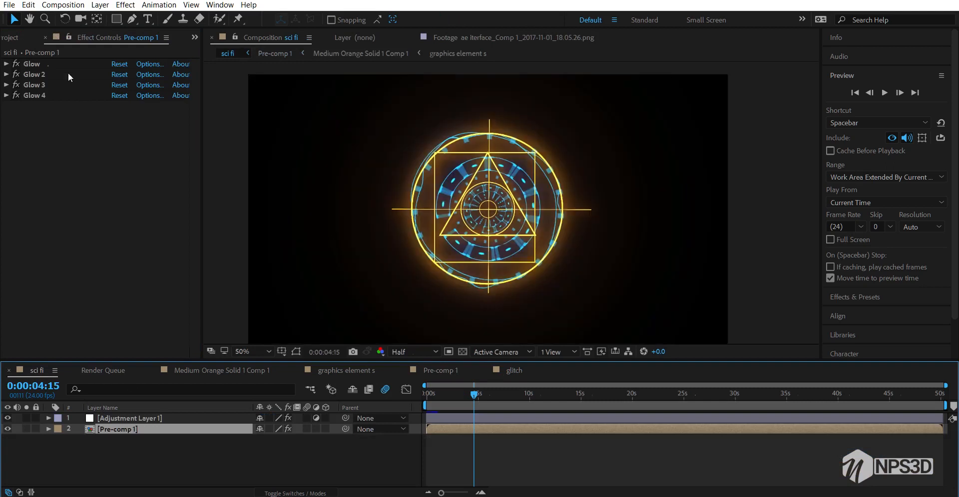
click(16, 37)
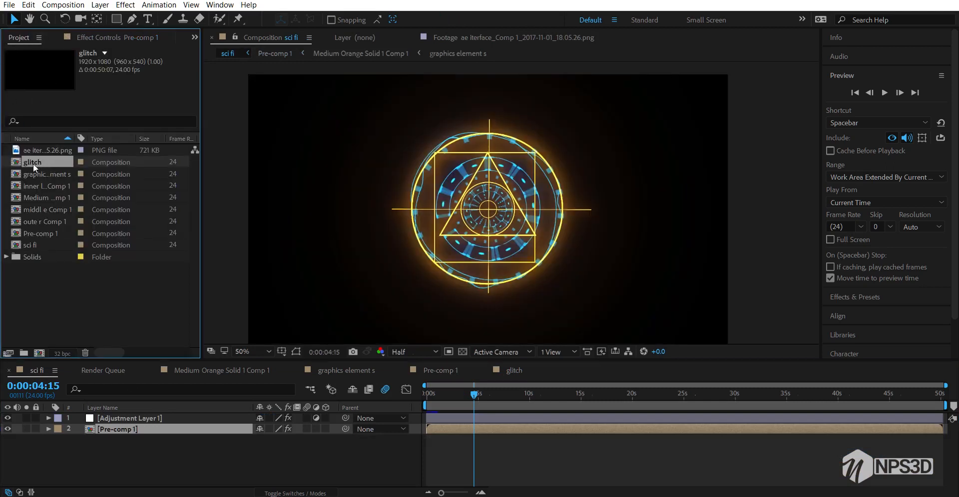
drag(34, 163, 171, 415)
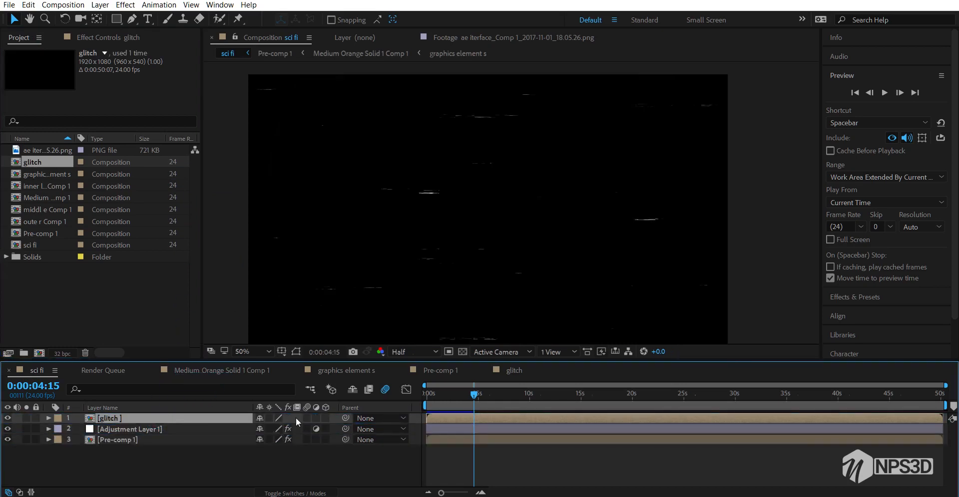
Set the glitch layer's blending mode to Add and scrub the sci fi timeline to about 8 seconds
key(F4)
click(283, 418)
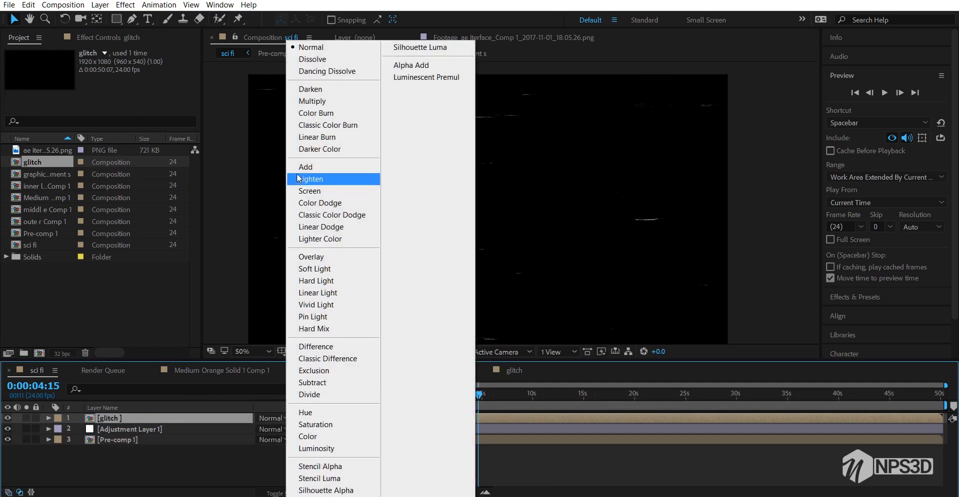
click(305, 167)
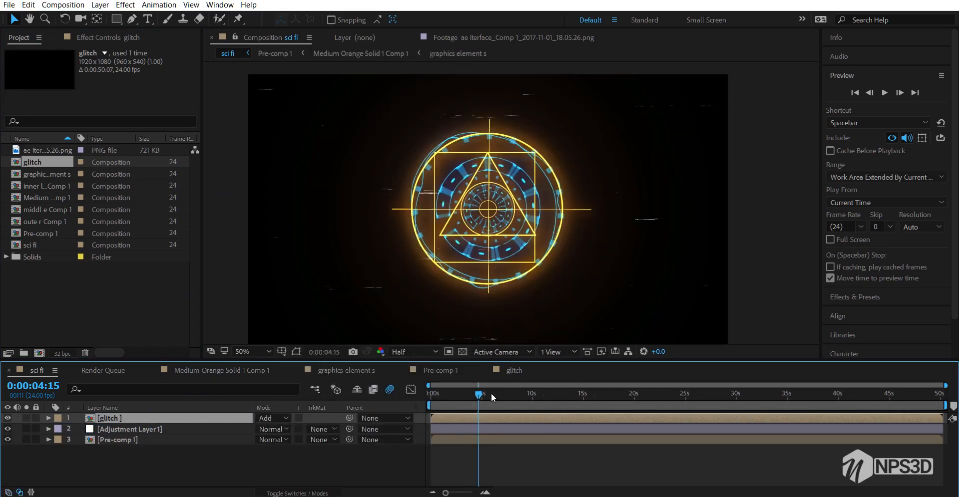
drag(491, 393, 515, 394)
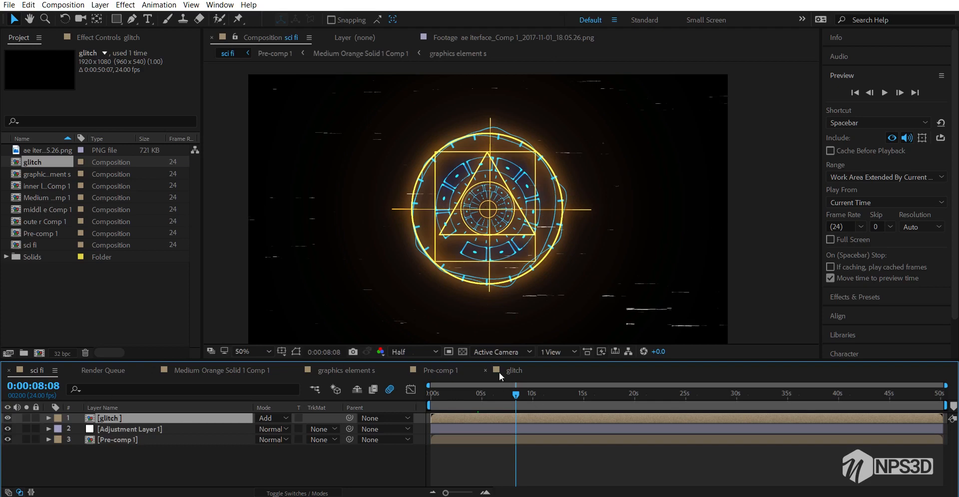
Open the glitch composition and collapse the solid layer's expanded properties
click(514, 370)
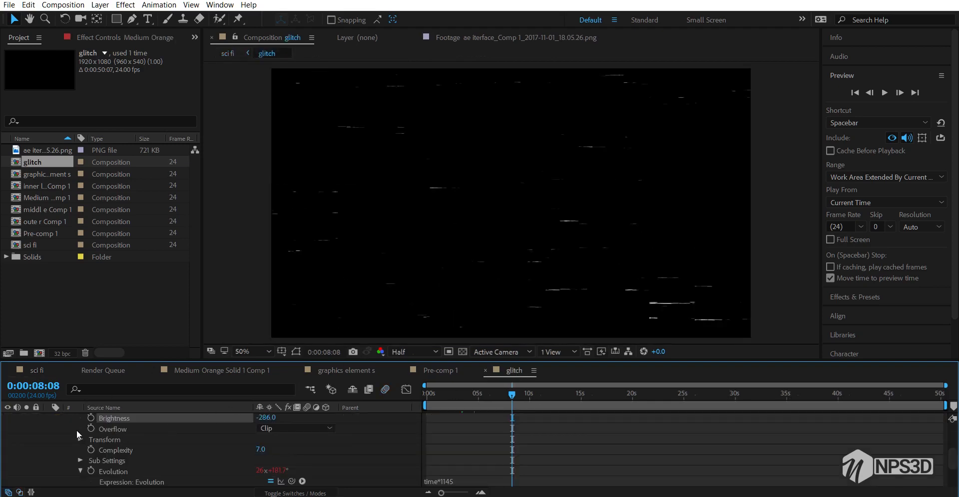
scroll(76, 430, up, 3)
click(49, 418)
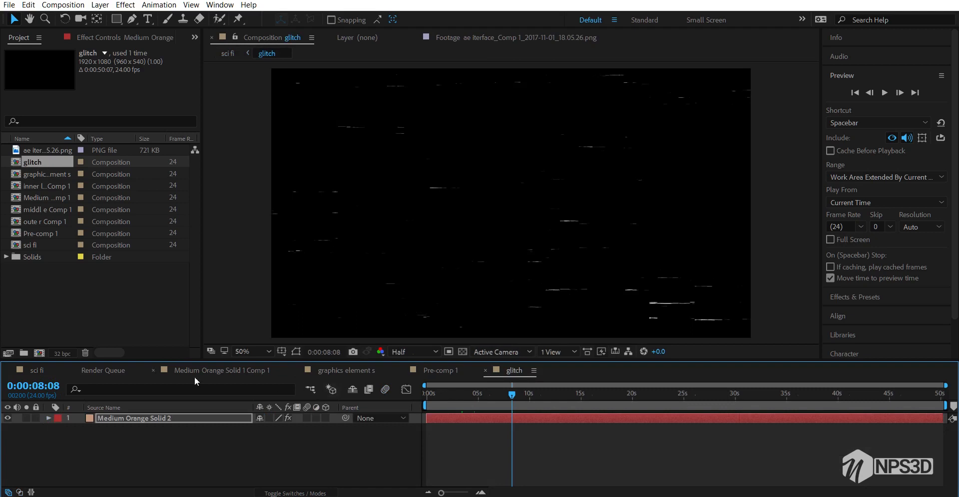
Return to the sci fi composition, duplicate the glitch composition in the project, and open the copy
click(40, 371)
click(52, 162)
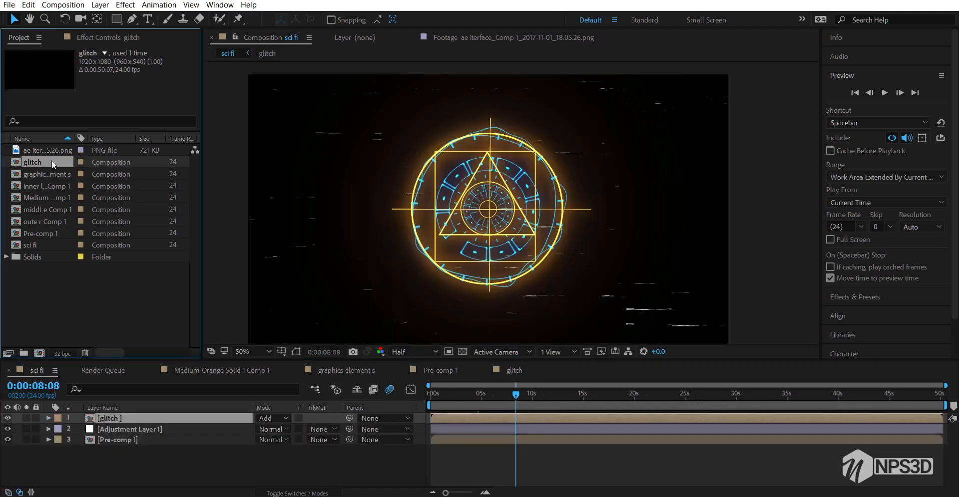
key(ctrl+d)
double_click(52, 173)
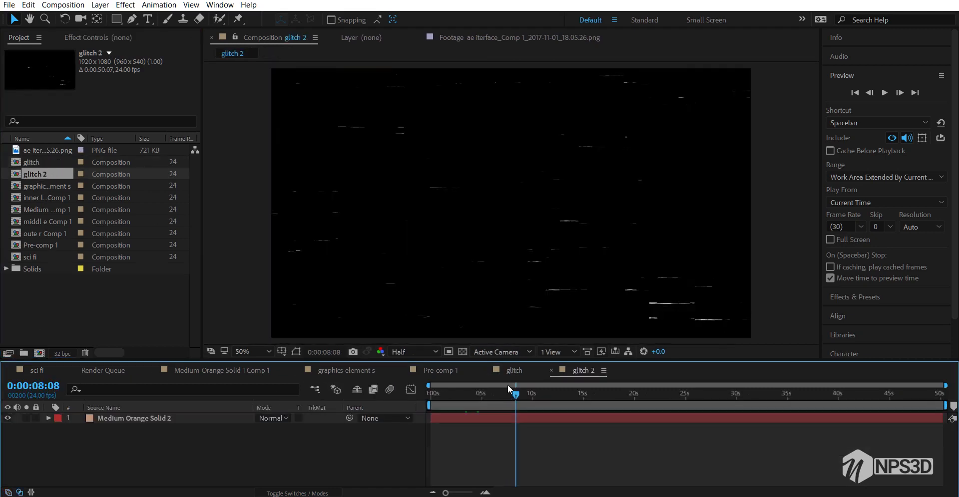
Set the Fractal Noise contrast to 917 and brightness to -229 on the glitch 2 solid
click(108, 40)
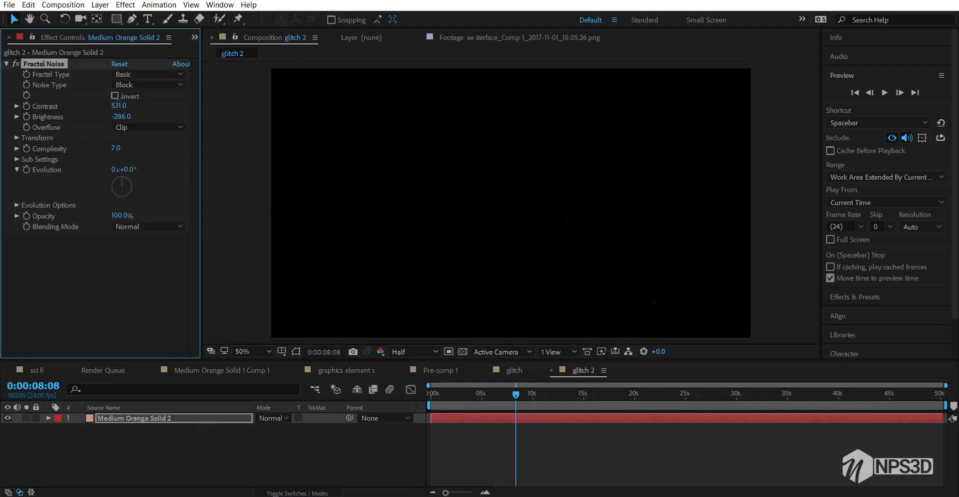
drag(119, 105, 205, 118)
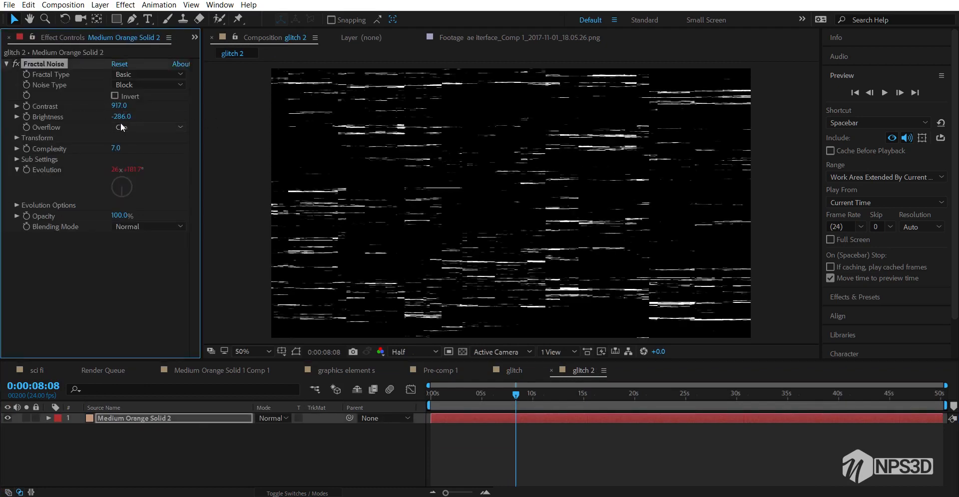
mouse_move(121, 117)
mouse_down()
mouse_move(103, 109)
mouse_move(127, 110)
mouse_up()
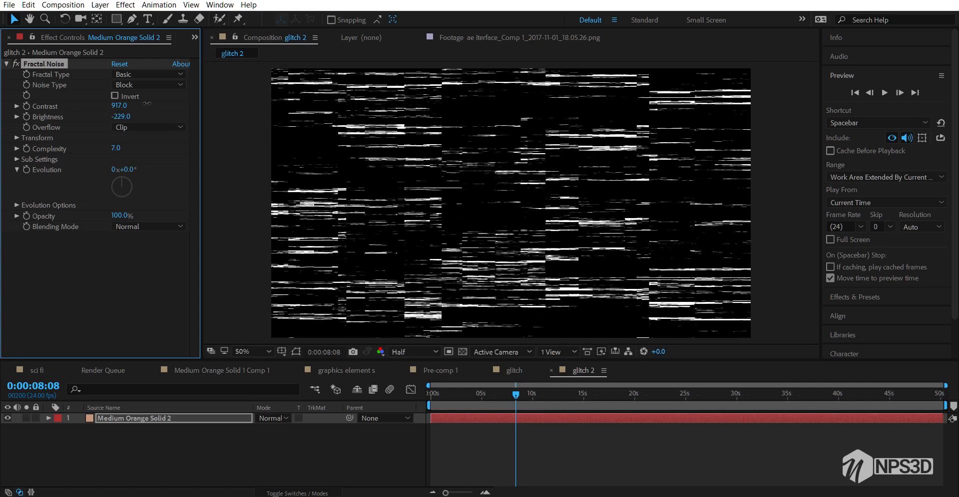
Rescale the glitch 2 Fractal Noise into large blocks with Scale Width 247 and Scale Height 386
click(16, 138)
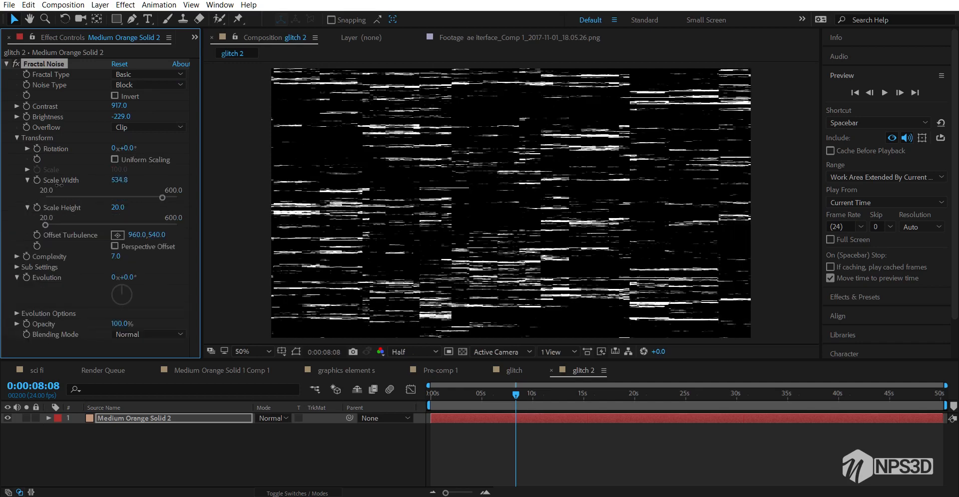
drag(146, 198, 106, 181)
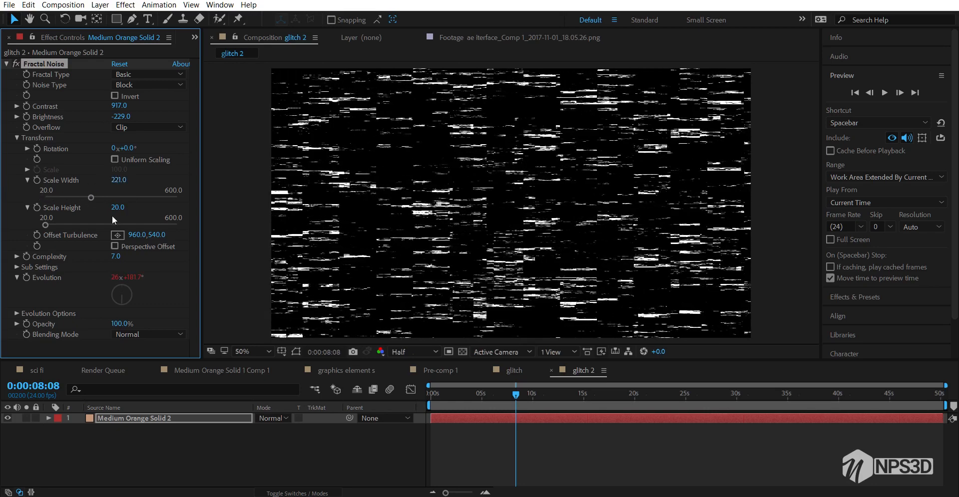
drag(117, 207, 233, 188)
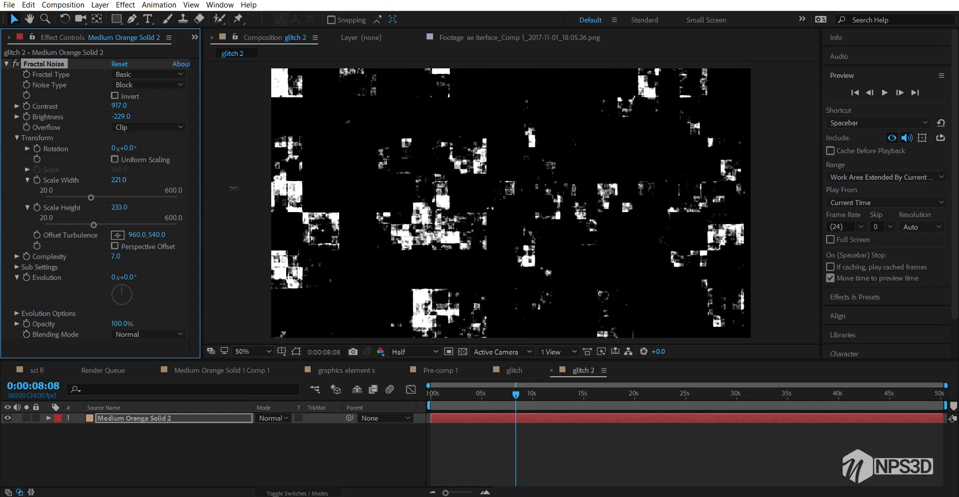
drag(119, 180, 47, 198)
drag(118, 208, 209, 204)
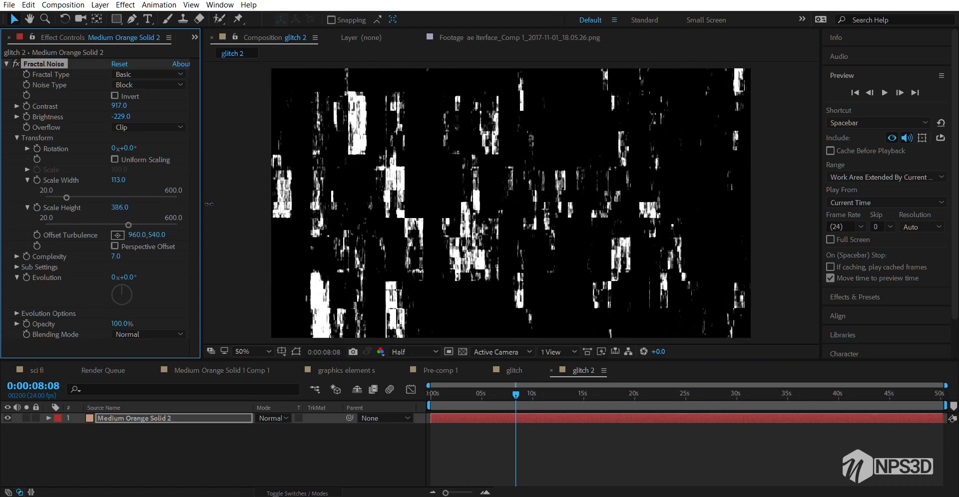
drag(118, 179, 165, 180)
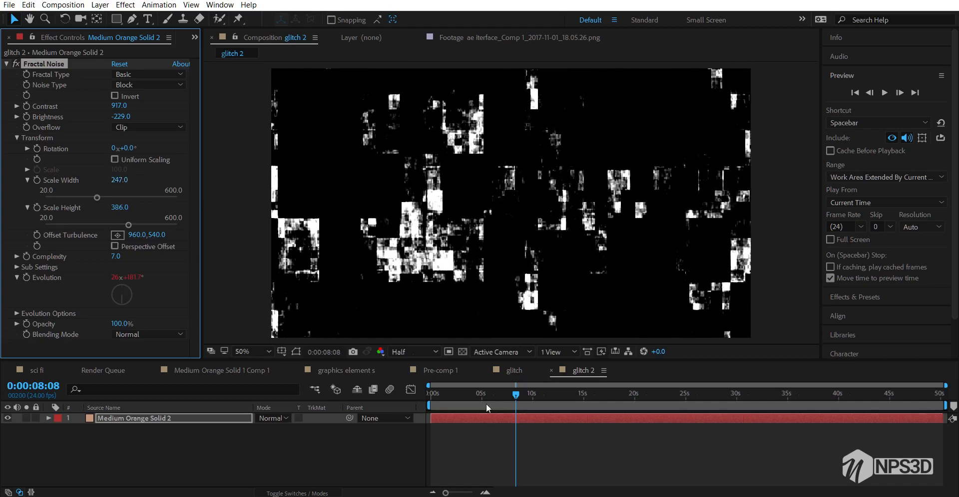
Preview the glitch 2 animation from the start, and raise the Fractal Noise to contrast 1169 and brightness -94 at about 7 seconds
drag(482, 399, 405, 418)
key(space)
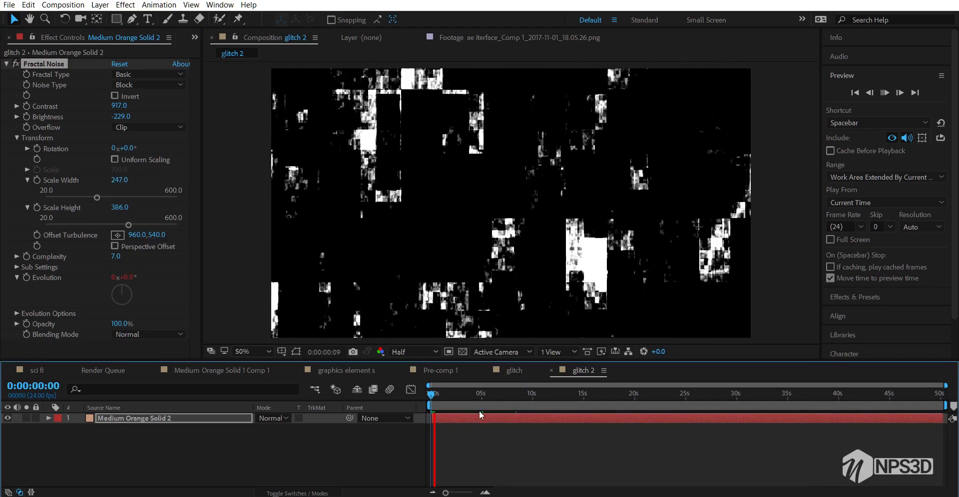
drag(480, 398, 505, 396)
drag(122, 119, 254, 96)
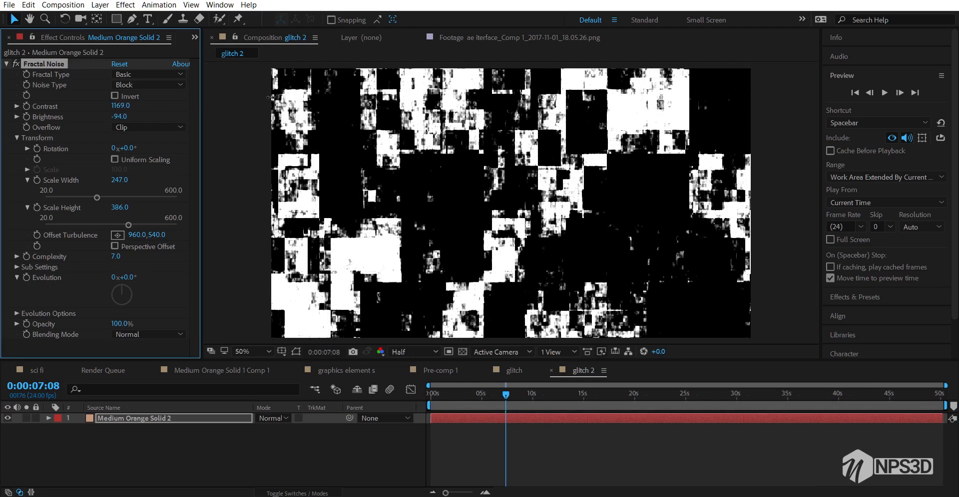
Try the glitch 2 composition as a Luma Matte for Pre-comp 1, placing it directly above that layer in the sci fi composition
click(44, 370)
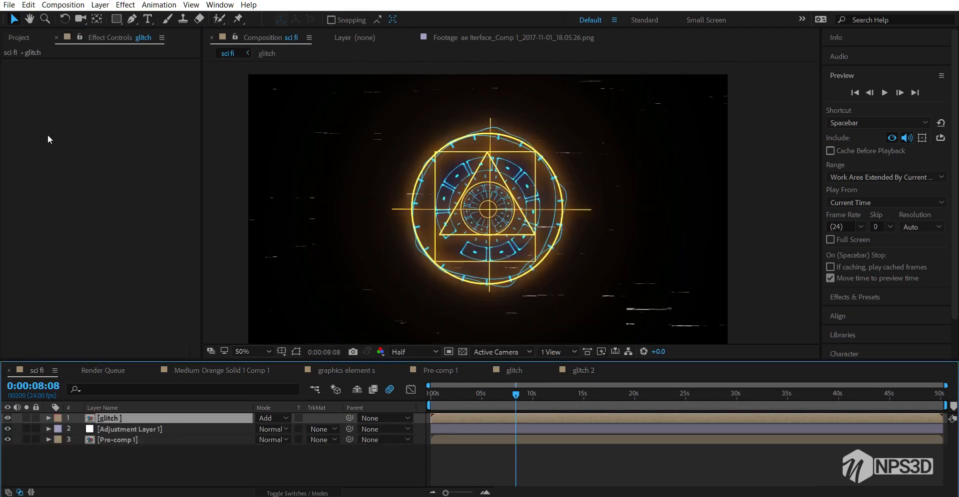
click(18, 38)
drag(49, 173, 141, 457)
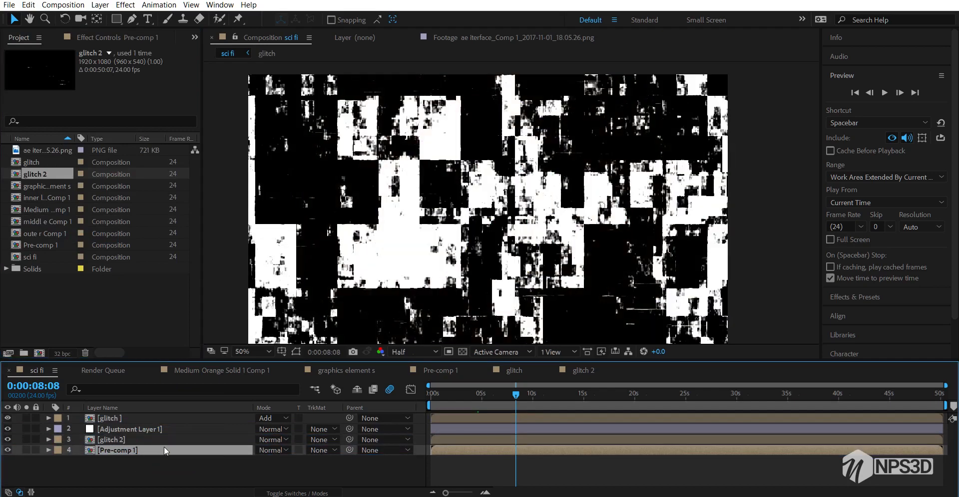
click(325, 451)
click(341, 427)
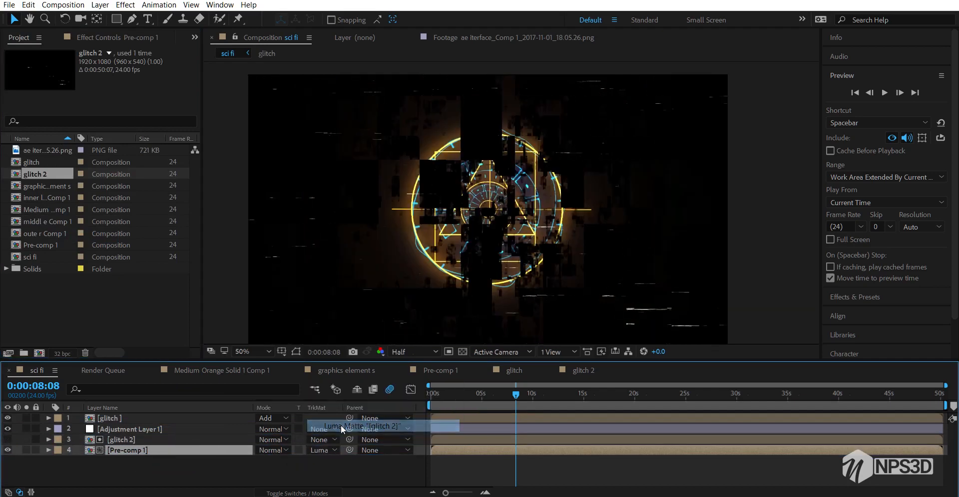
Set the viewer resolution to Full and inspect the matted graphic at about 16 seconds in the enlarged composition view
click(559, 396)
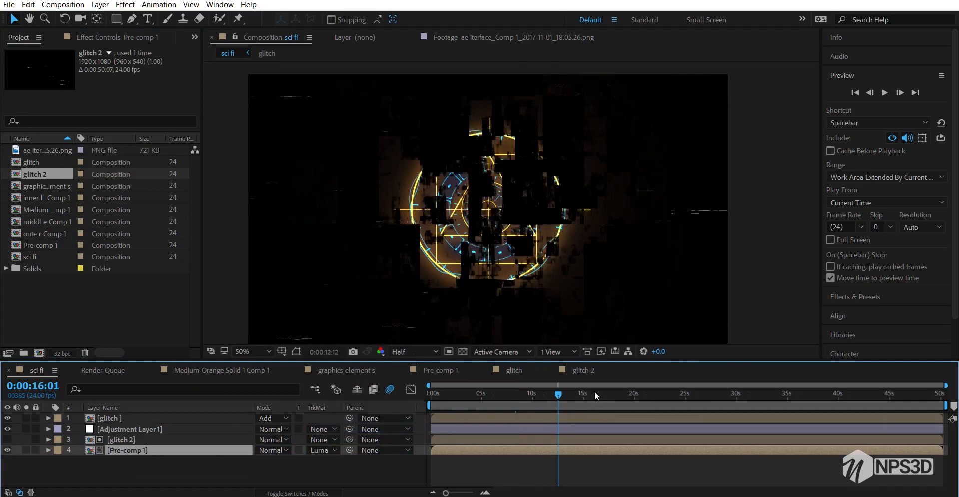
click(594, 391)
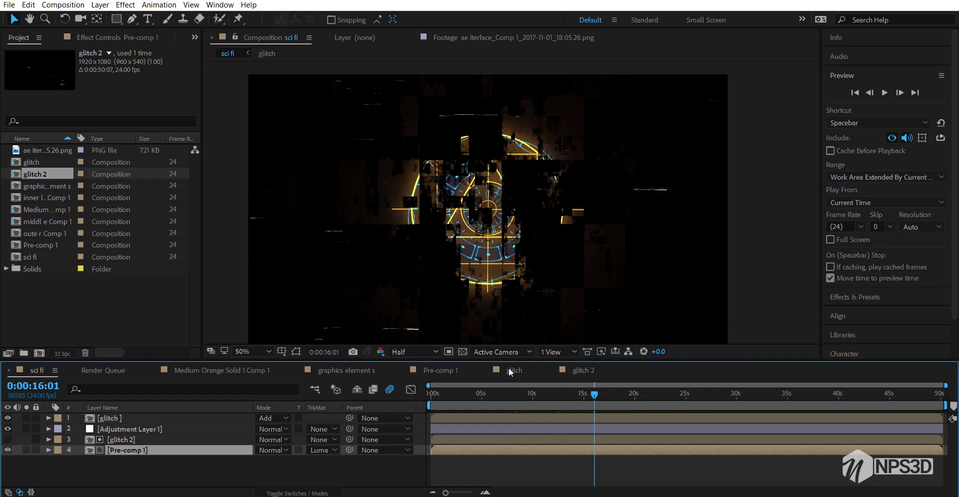
click(402, 356)
click(447, 380)
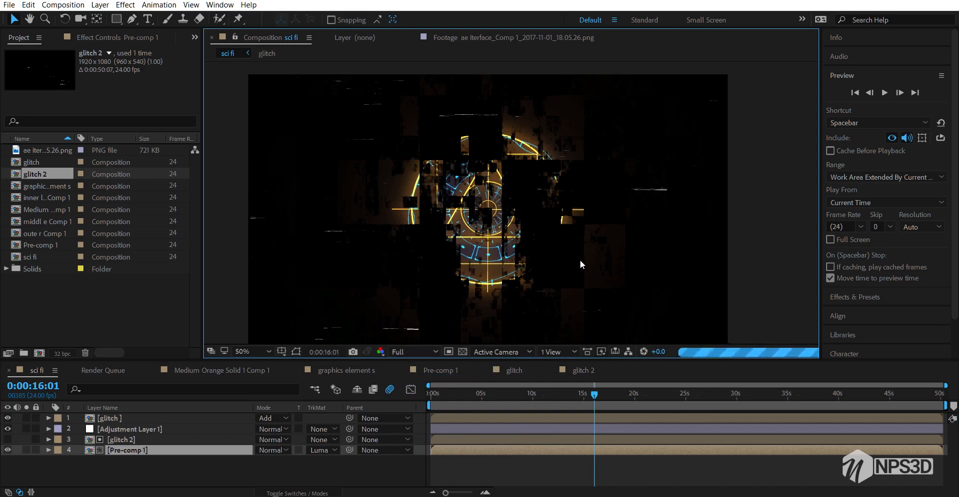
key(grave)
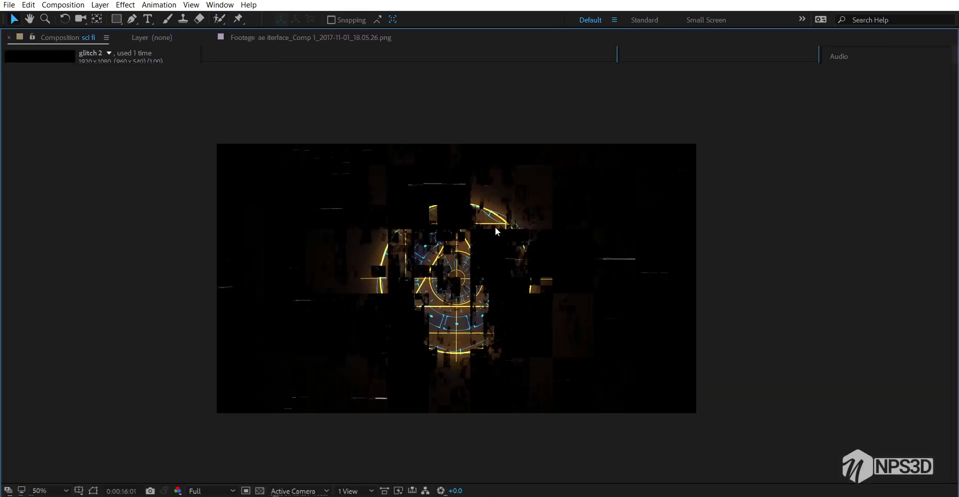
key(grave)
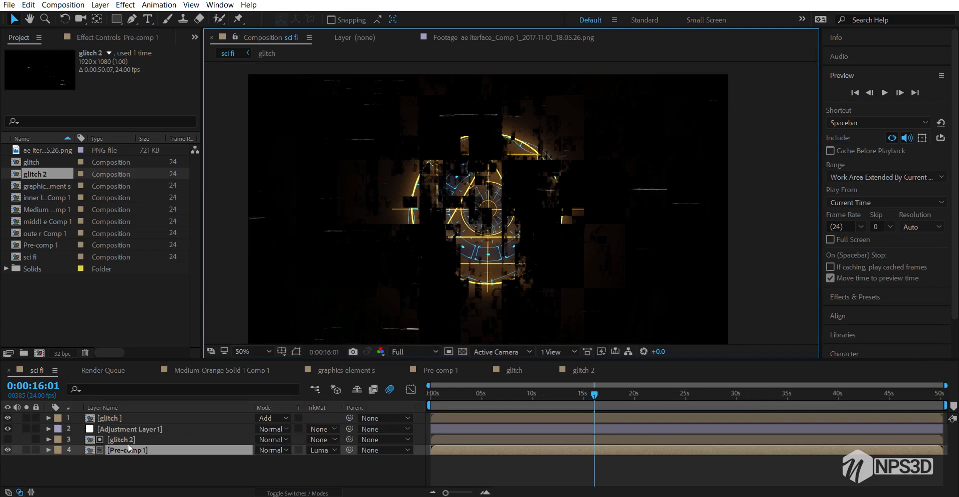
Remove the track matte from Pre-comp 1 and delete only the glitch 2 layer from the sci fi composition
click(325, 450)
click(341, 388)
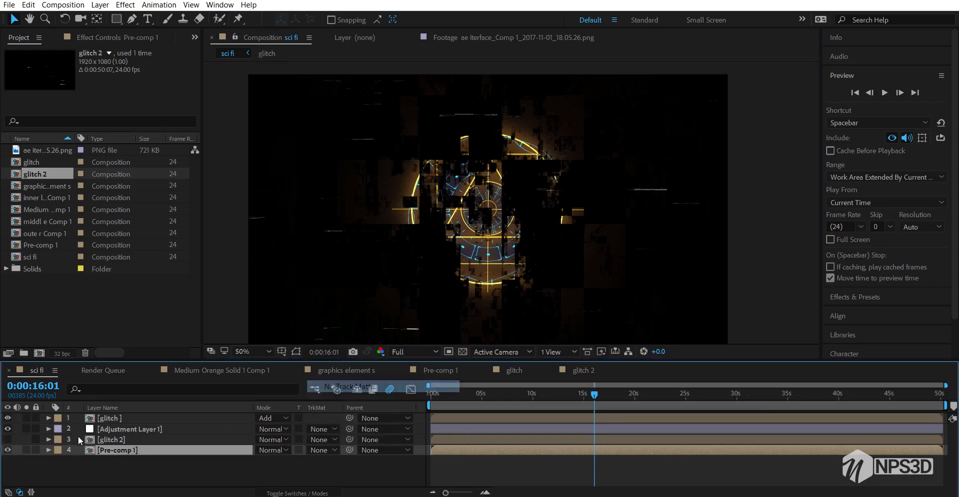
key(Delete)
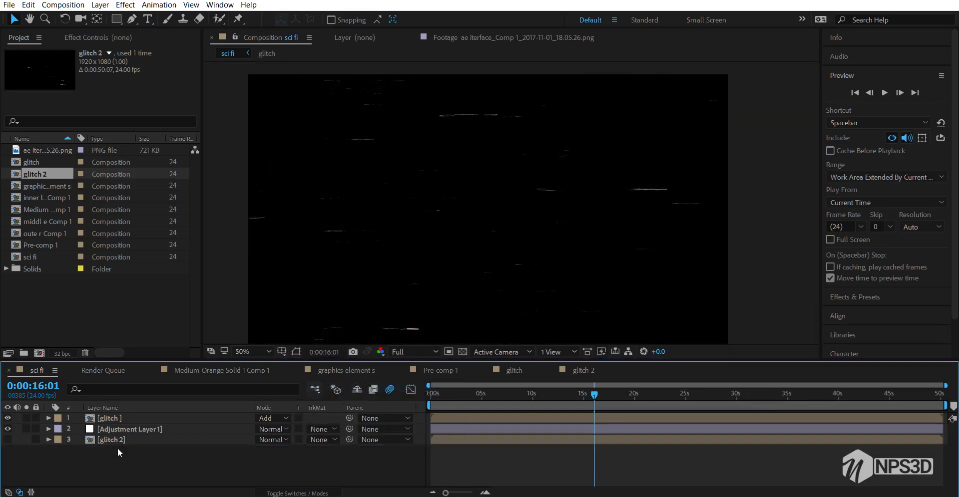
key(ctrl+z)
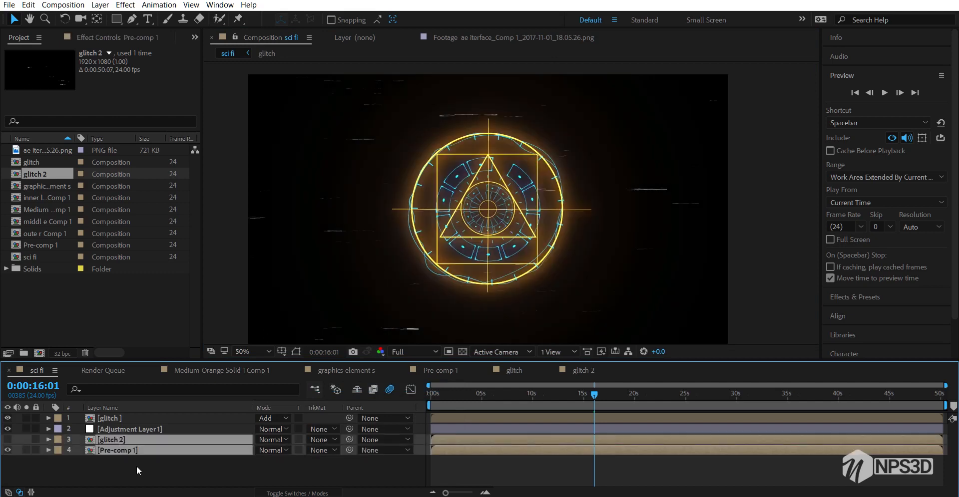
click(136, 466)
click(116, 442)
key(Delete)
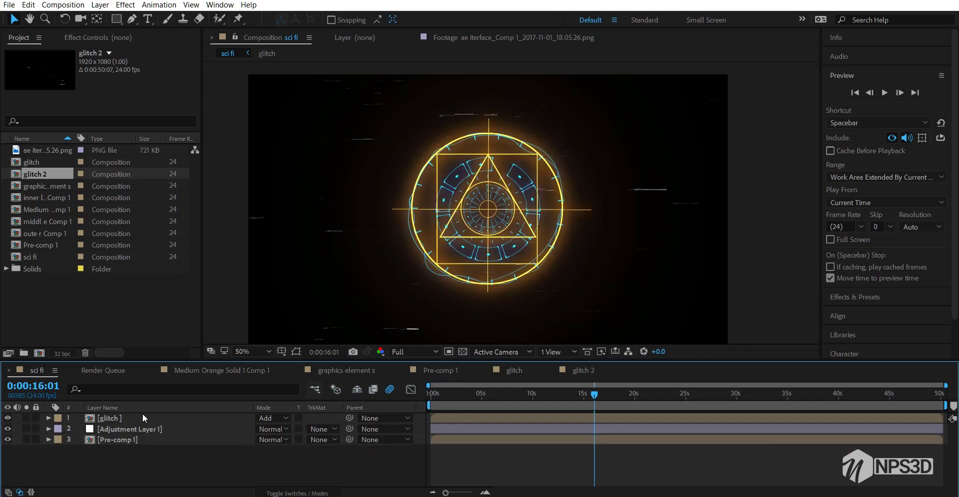
Save the project and switch to the NPS 3D YouTube channel page in the web browser
key(ctrl+s)
click(102, 295)
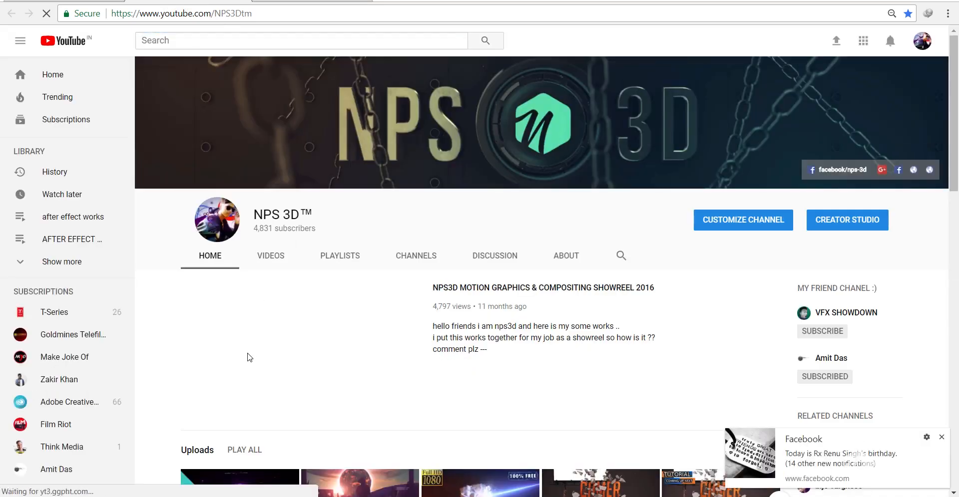
click(249, 357)
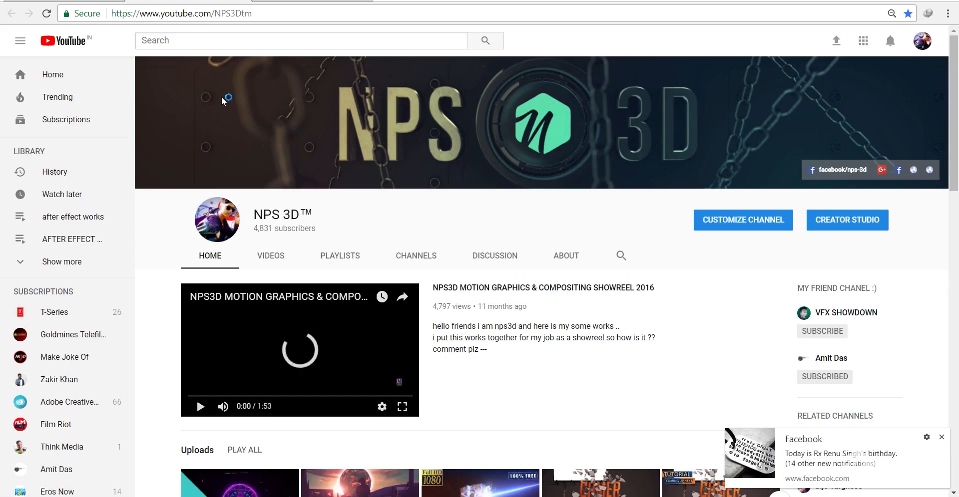
Search YouTube for "after effect fidget spinner" and look through the results for the NPS3D tutorial
click(160, 41)
text(after eff)
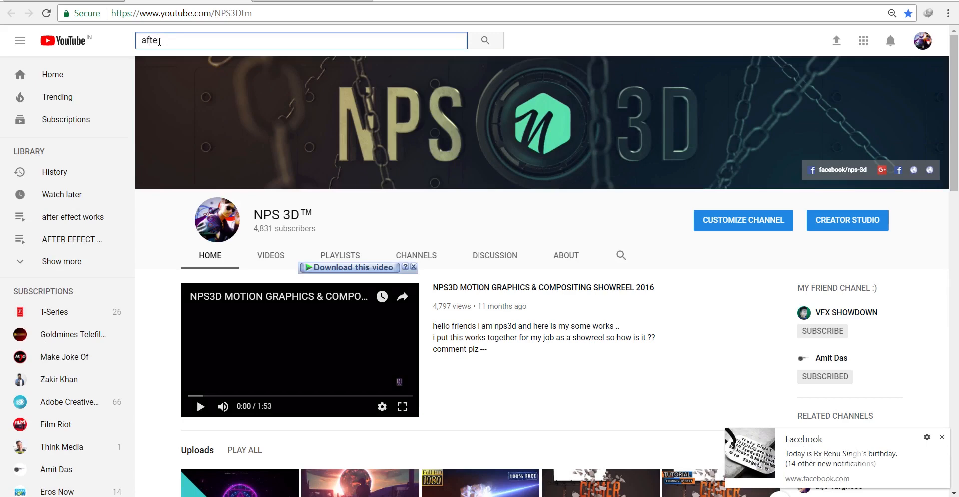
text(ect )
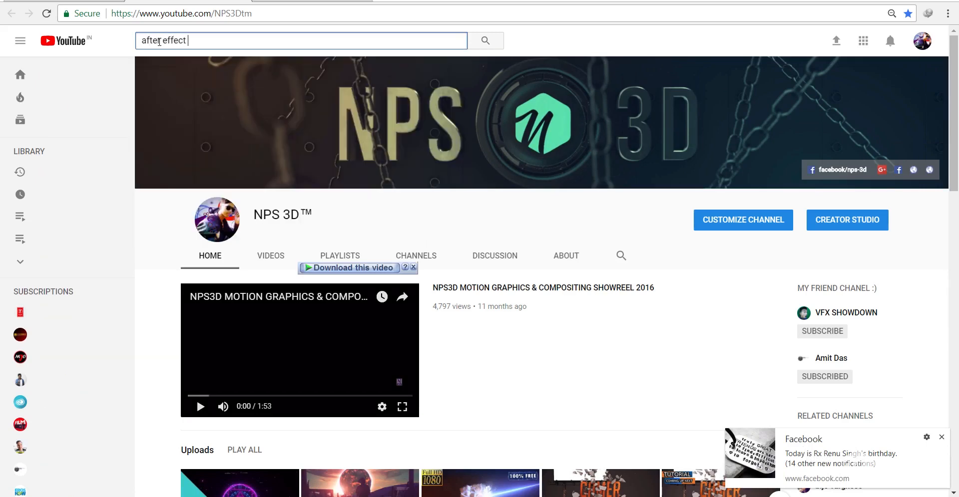
text(fidget )
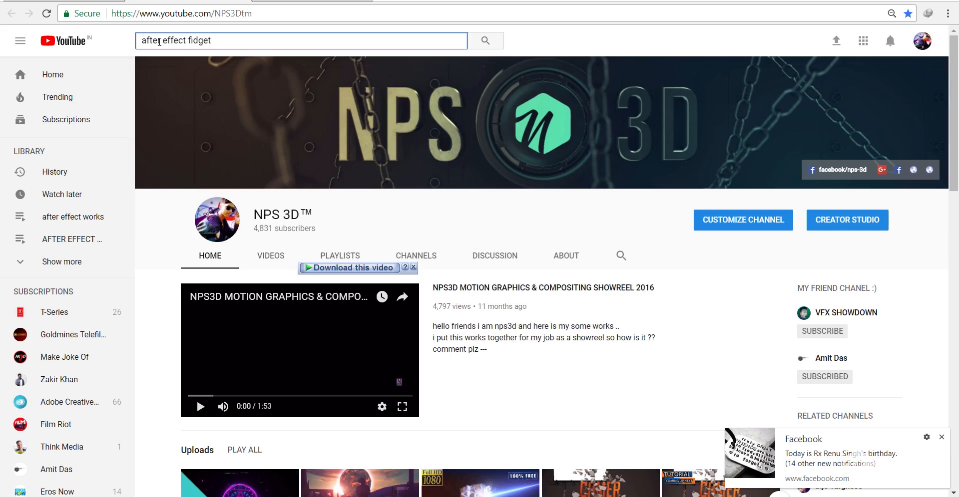
text(spinner)
key(Return)
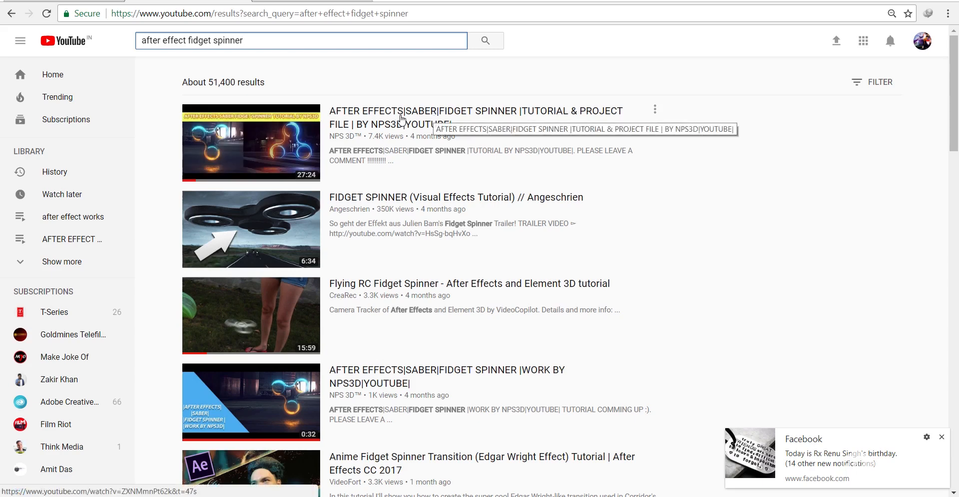
scroll(372, 214, down, 2)
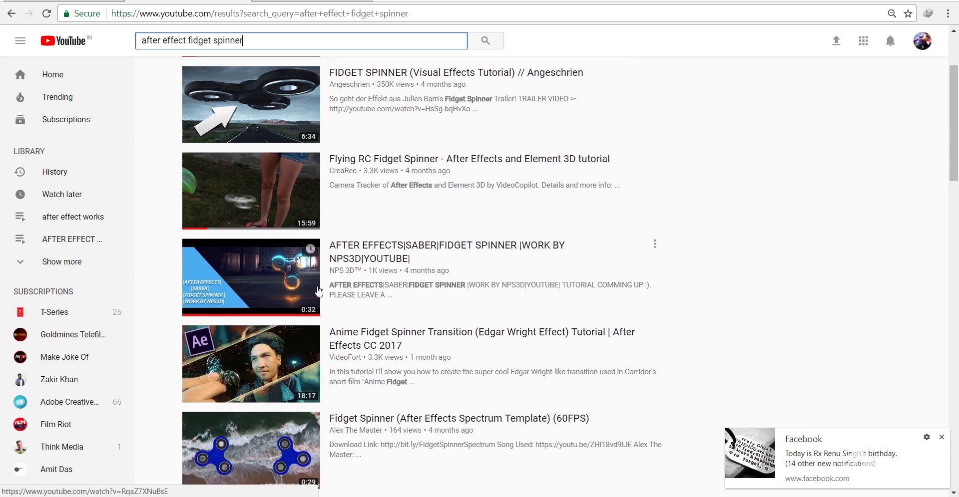
scroll(352, 269, up, 2)
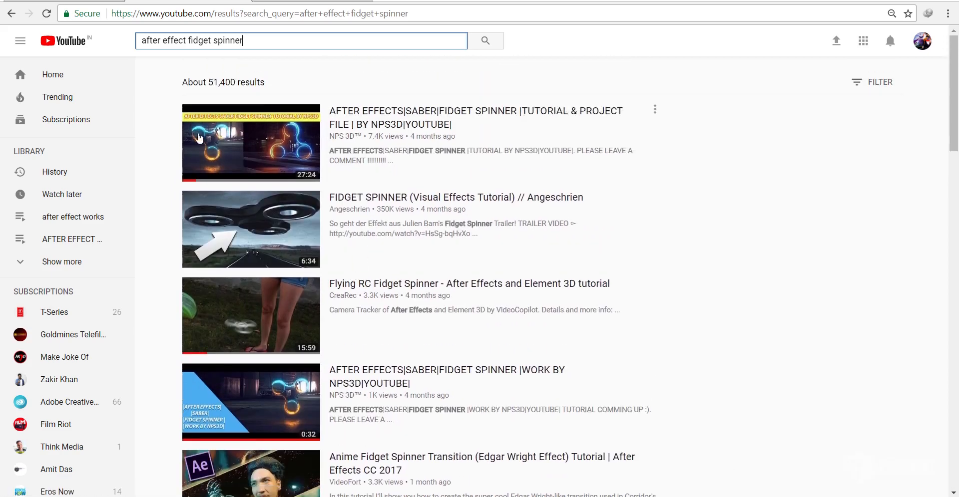